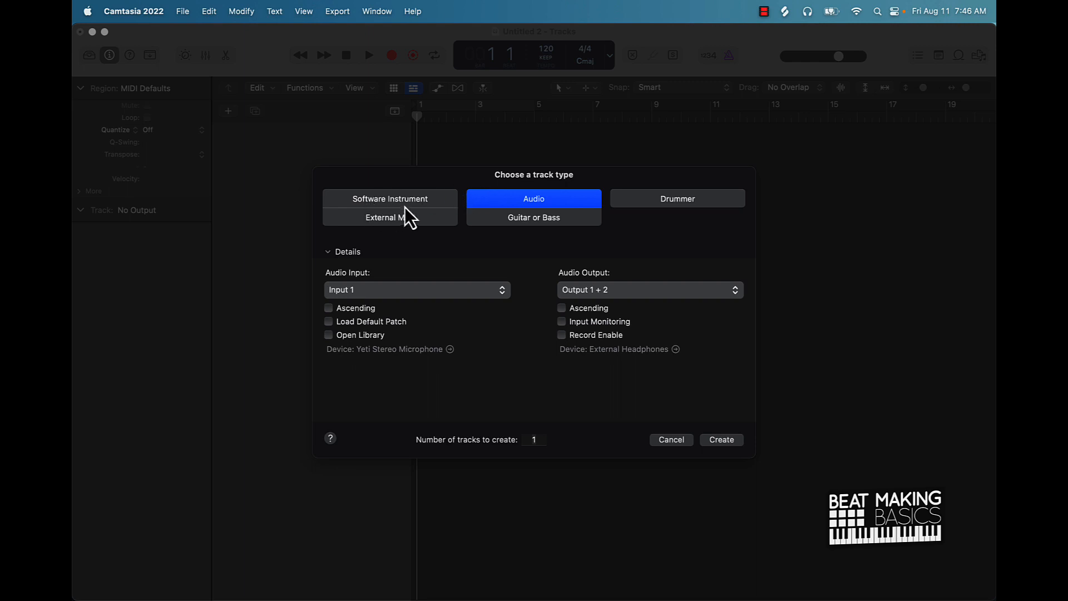
Step: Create one software instrument track with a stereo Quick Sampler, and reposition and enlarge the sampler window
left_click(389, 206)
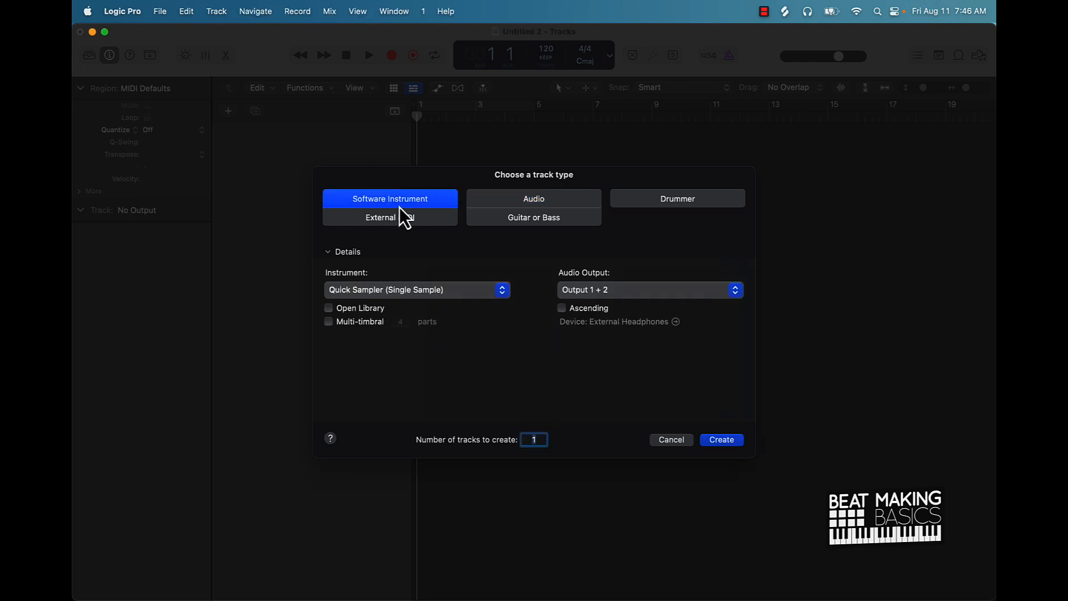
left_click(379, 292)
mouse_move(404, 386)
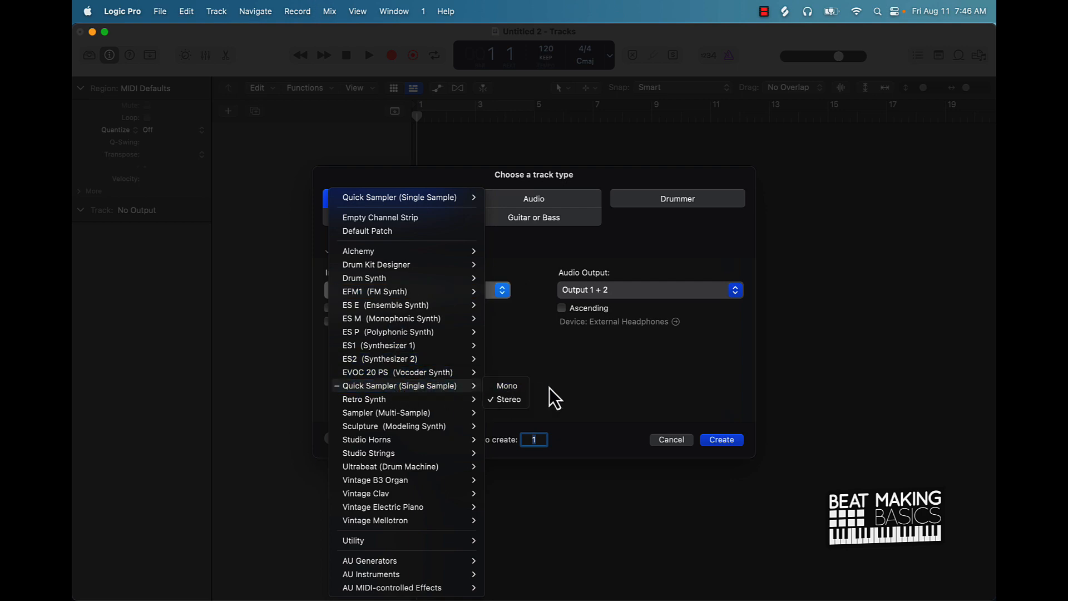
left_click(519, 405)
left_click(721, 441)
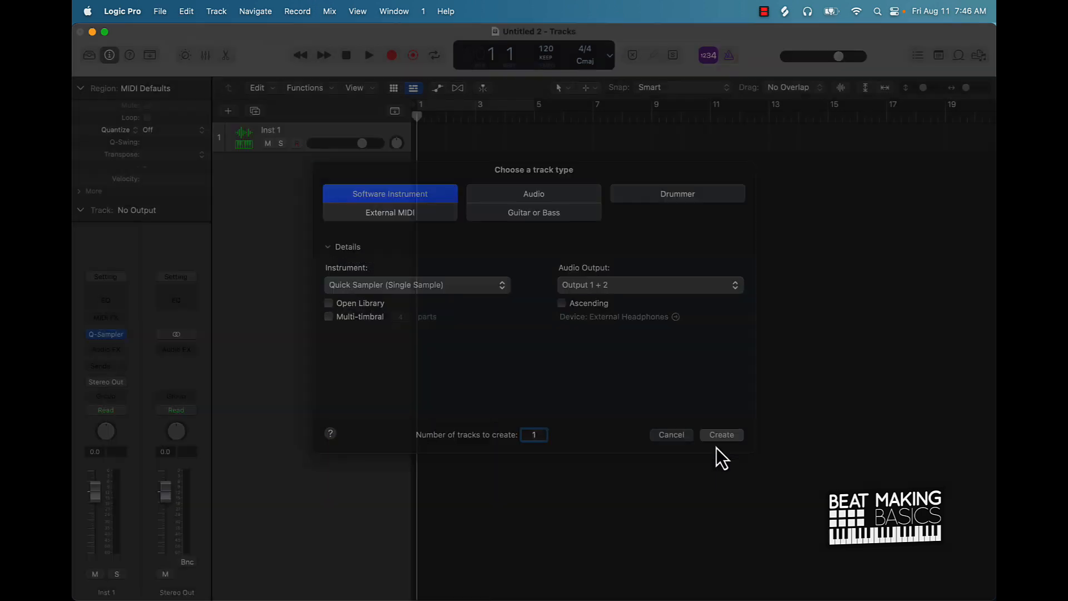
left_click_drag(617, 206, 470, 186)
left_click_drag(530, 432, 684, 509)
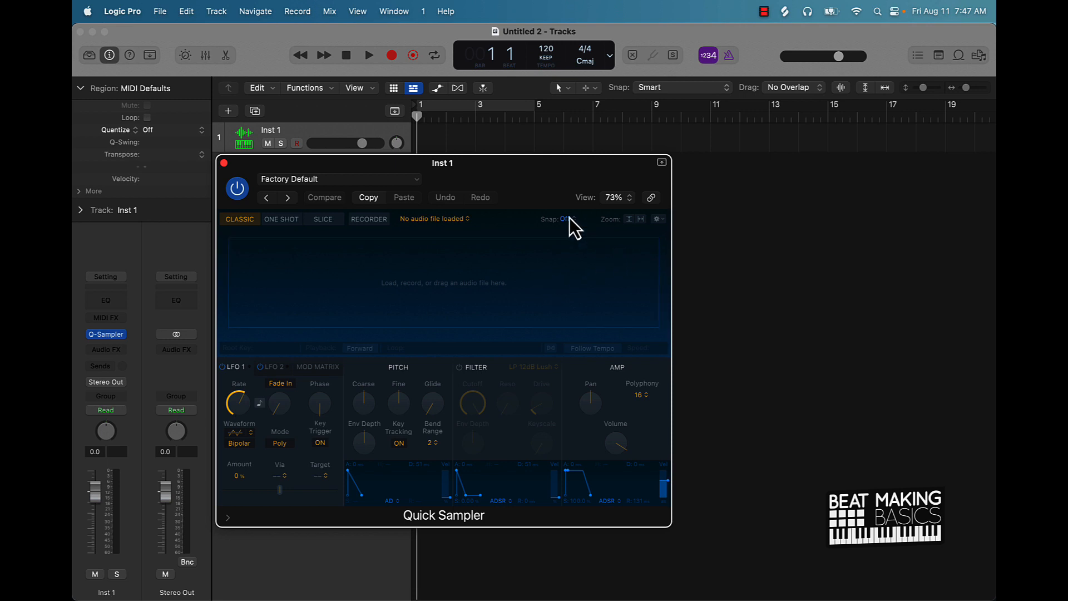
Step: Show the loop library and filter it by the Relaxed descriptor and the Piano instrument
left_click(958, 55)
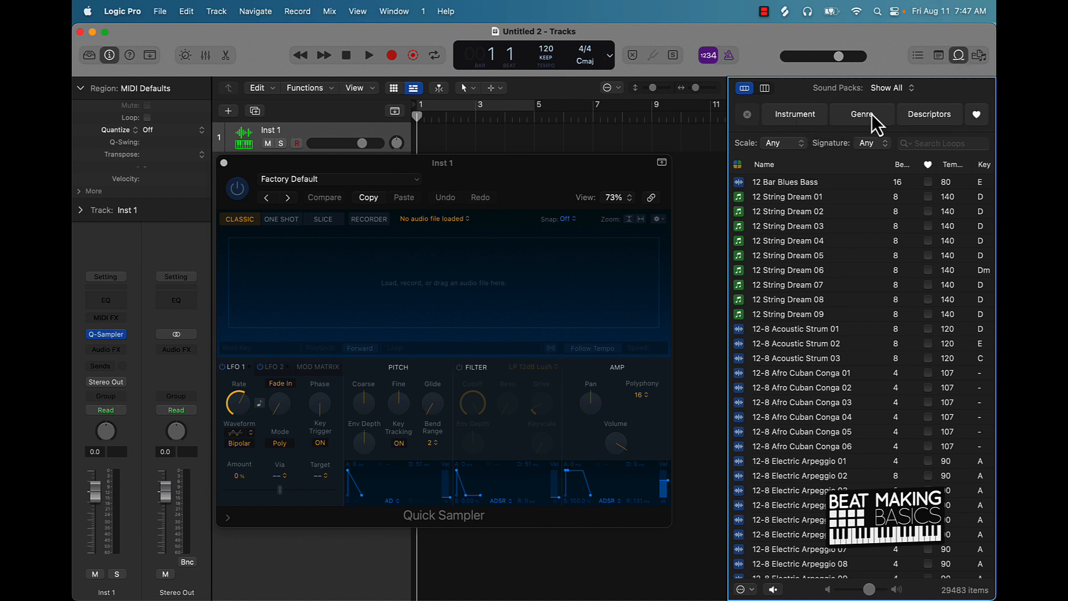
left_click(935, 115)
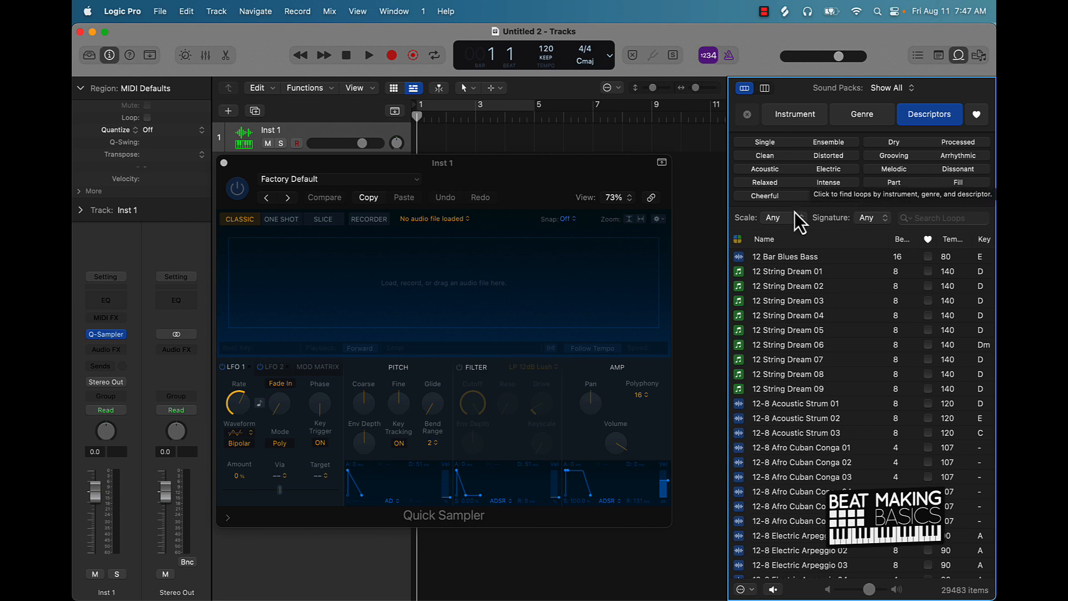
left_click(773, 185)
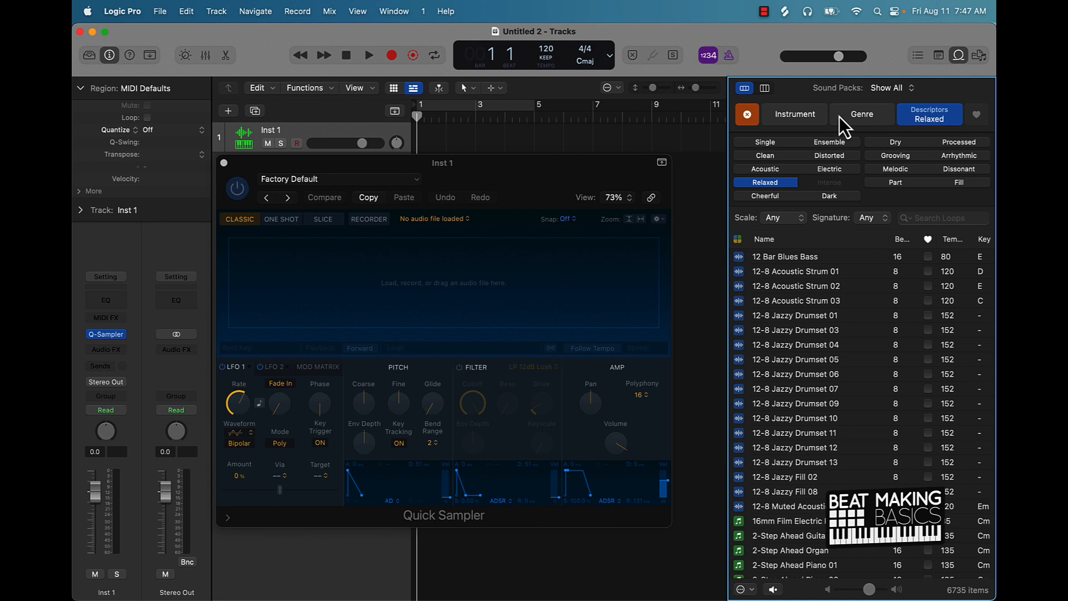
left_click(806, 118)
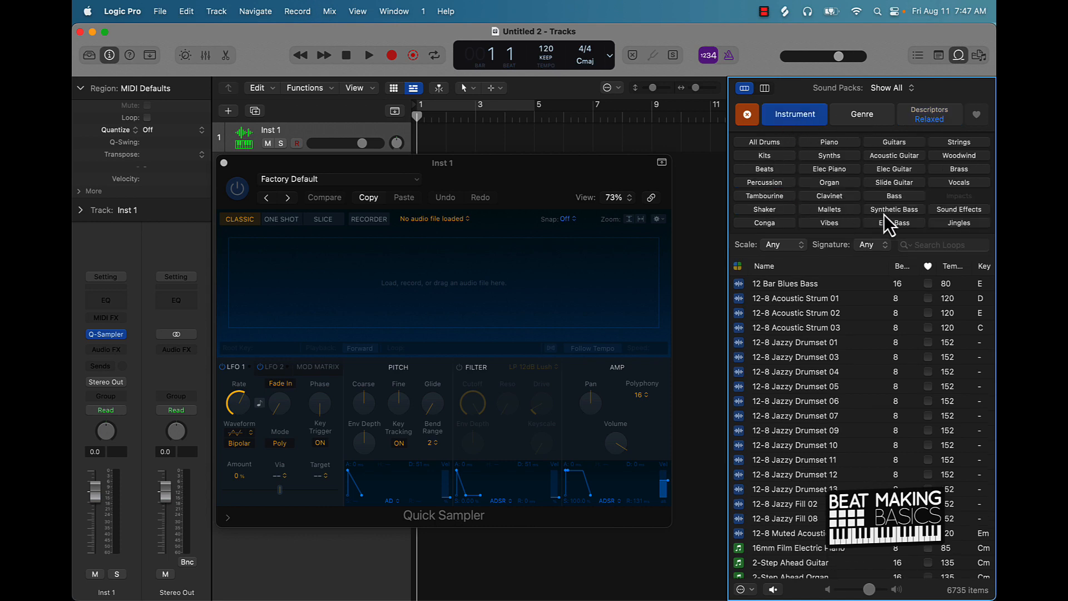
left_click(828, 142)
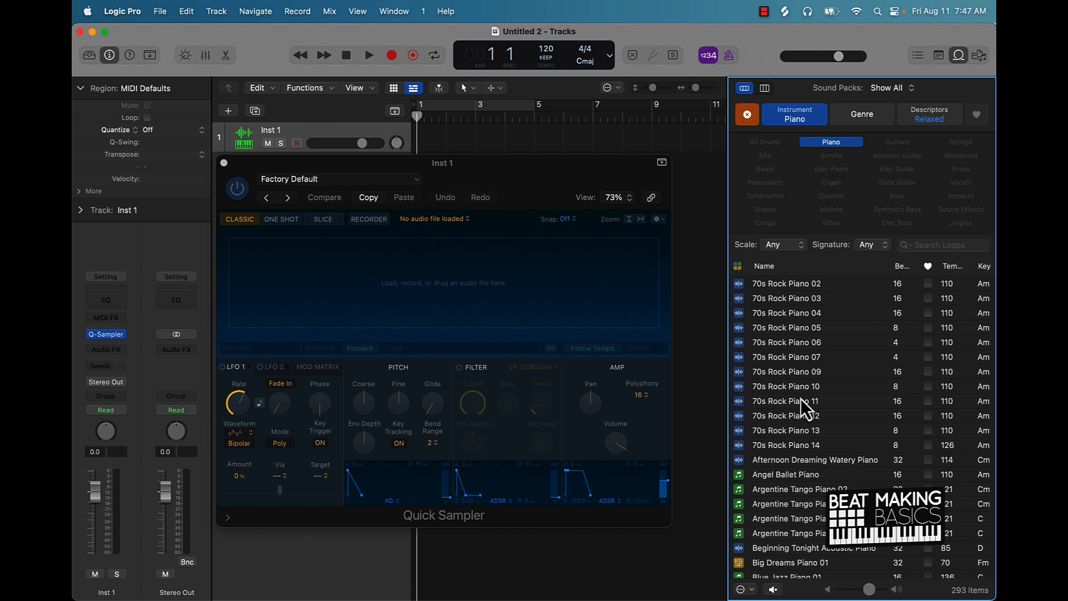
Step: Audition several of the relaxed piano loops, from the Classical Waltz and Jazz Piano Bar loops to Moonlight Swoon Acoustic Piano
scroll(821, 415, "down", 20)
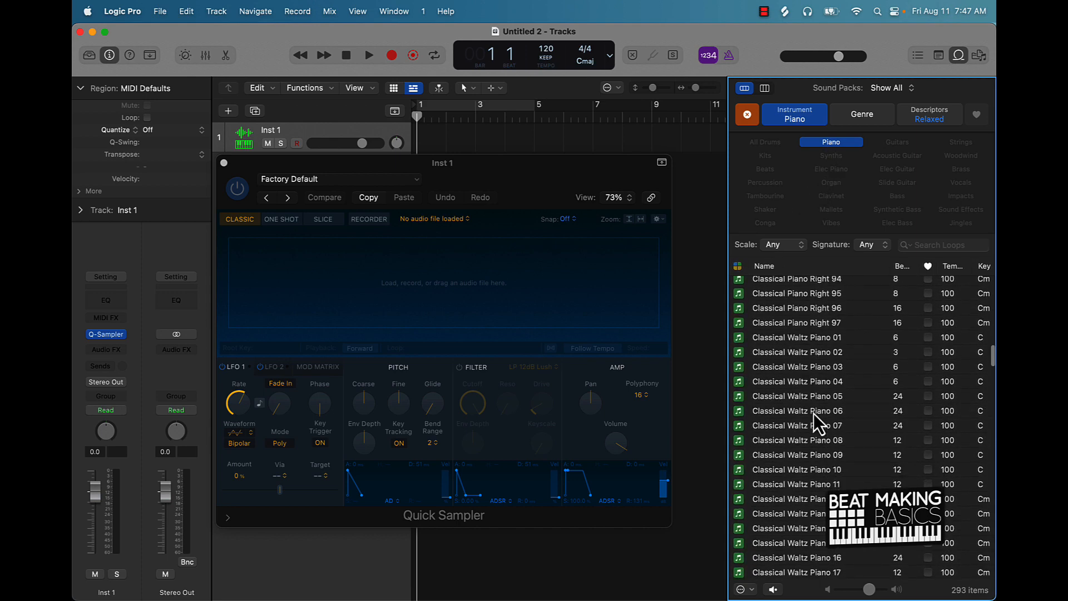
left_click(801, 384)
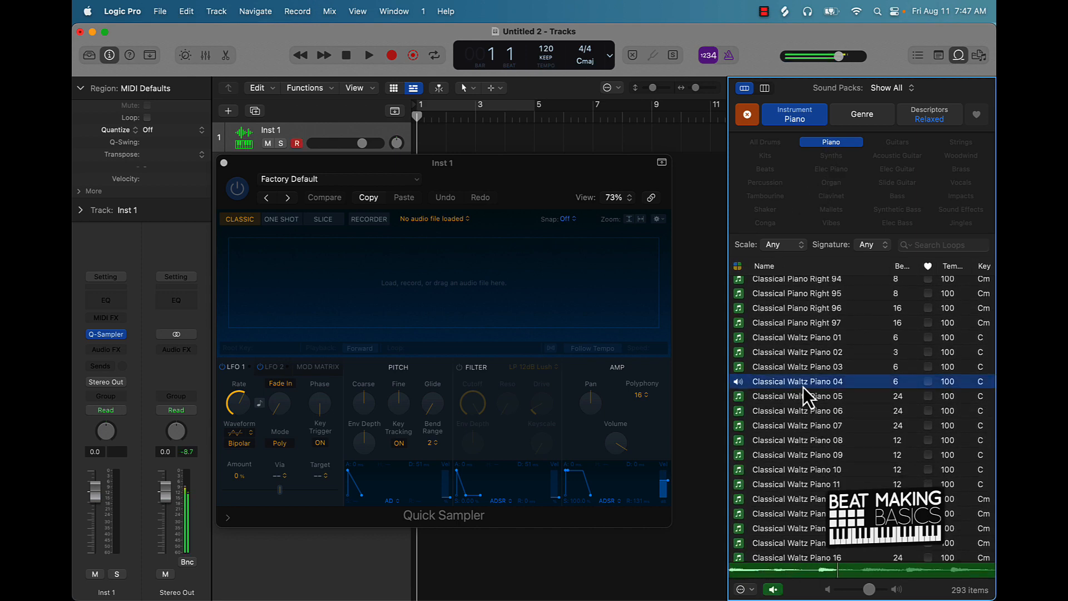
left_click(806, 385)
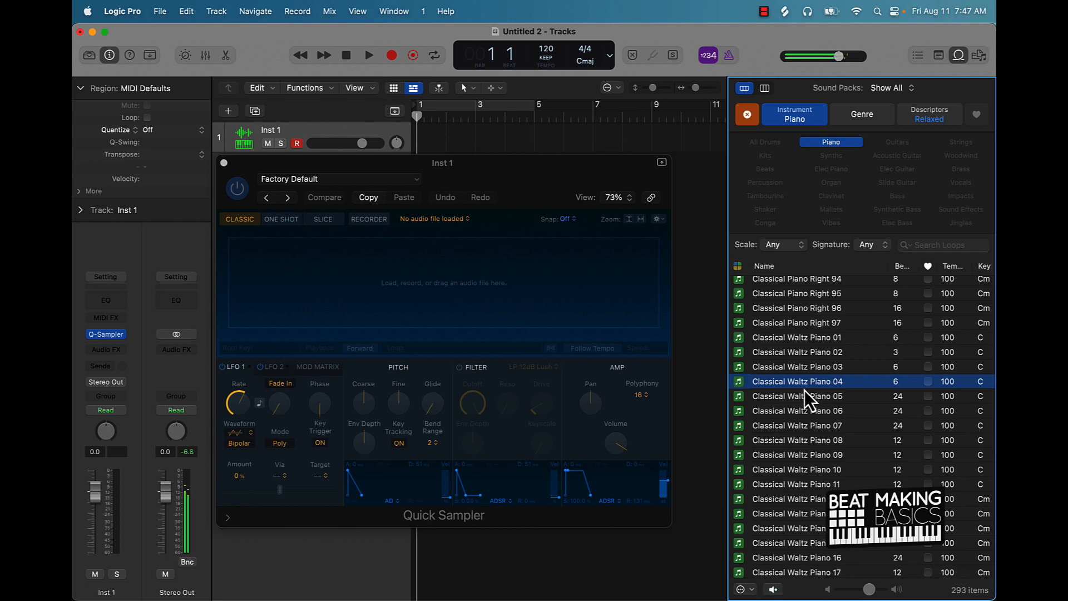
scroll(805, 389, "down", 10)
left_click(804, 389)
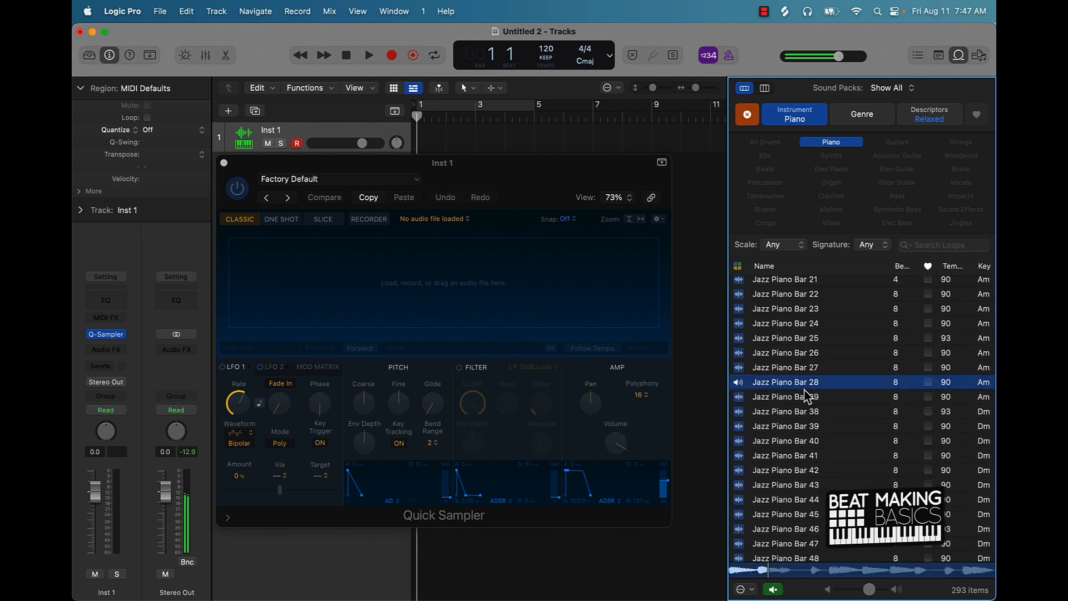
scroll(789, 422, "down", 8)
left_click(791, 421)
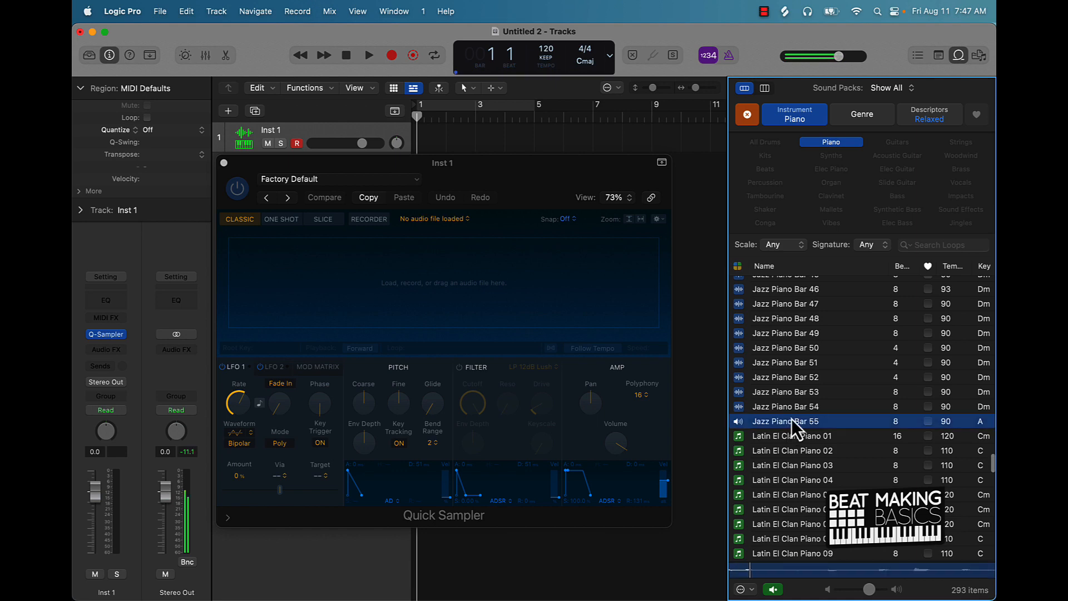
scroll(792, 419, "down", 3)
left_click(791, 415)
scroll(791, 416, "down", 3)
left_click(791, 416)
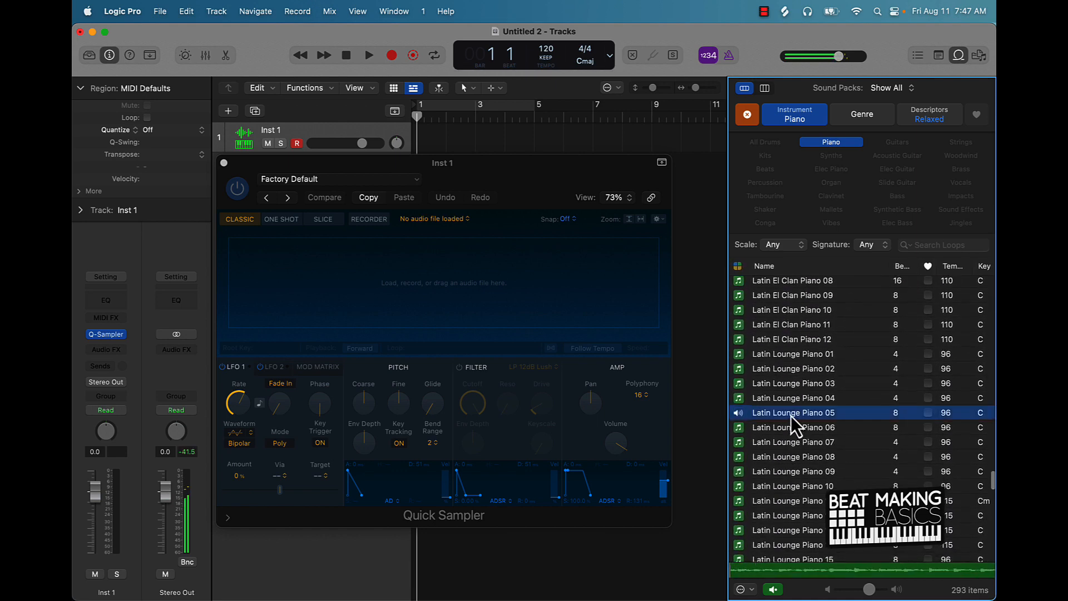
scroll(791, 416, "down", 8)
left_click(793, 418)
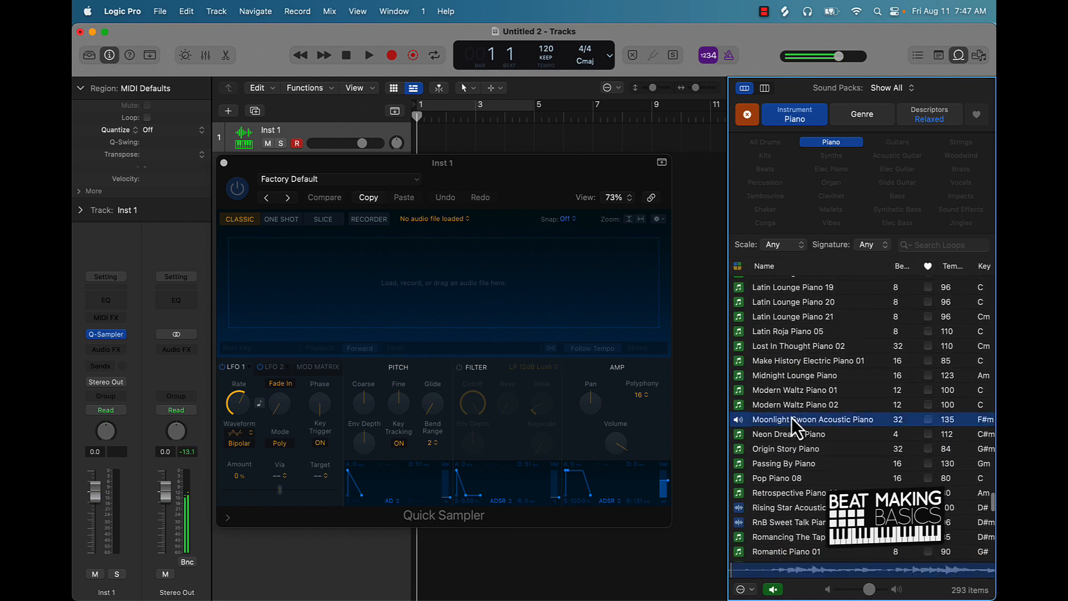
Step: Load the Moonlight Swoon Acoustic Piano loop into Quick Sampler and close the browser area
scroll(792, 418, "down", 3)
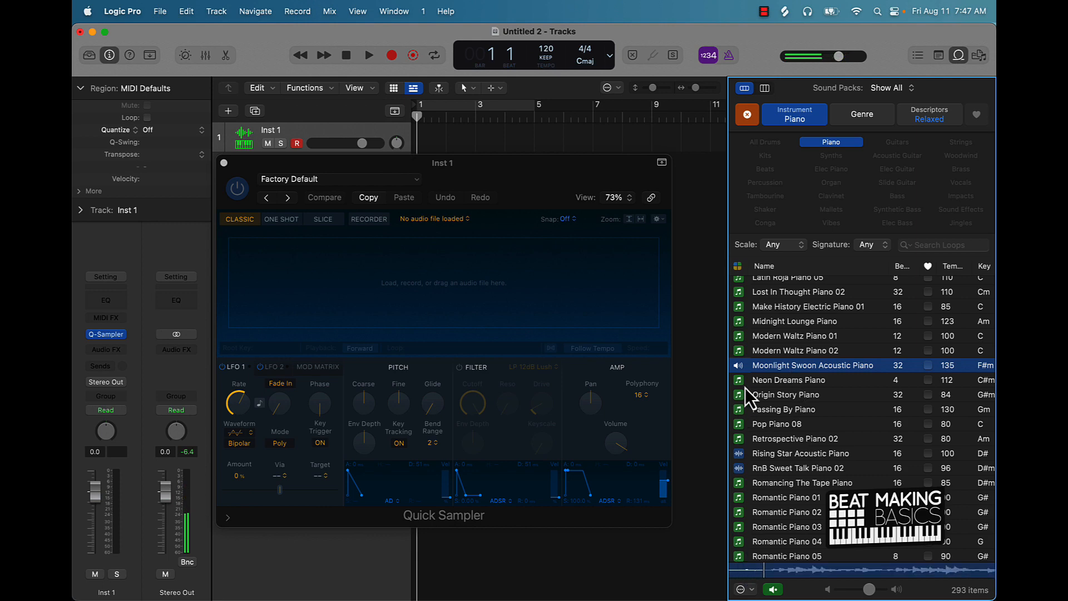
left_click_drag(779, 365, 383, 306)
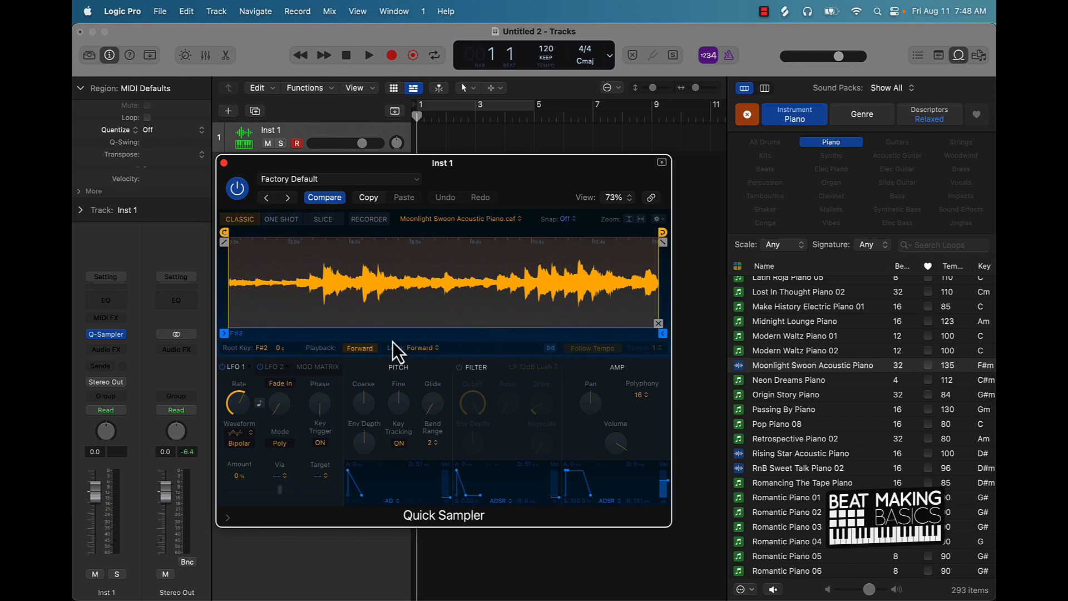
left_click(979, 54)
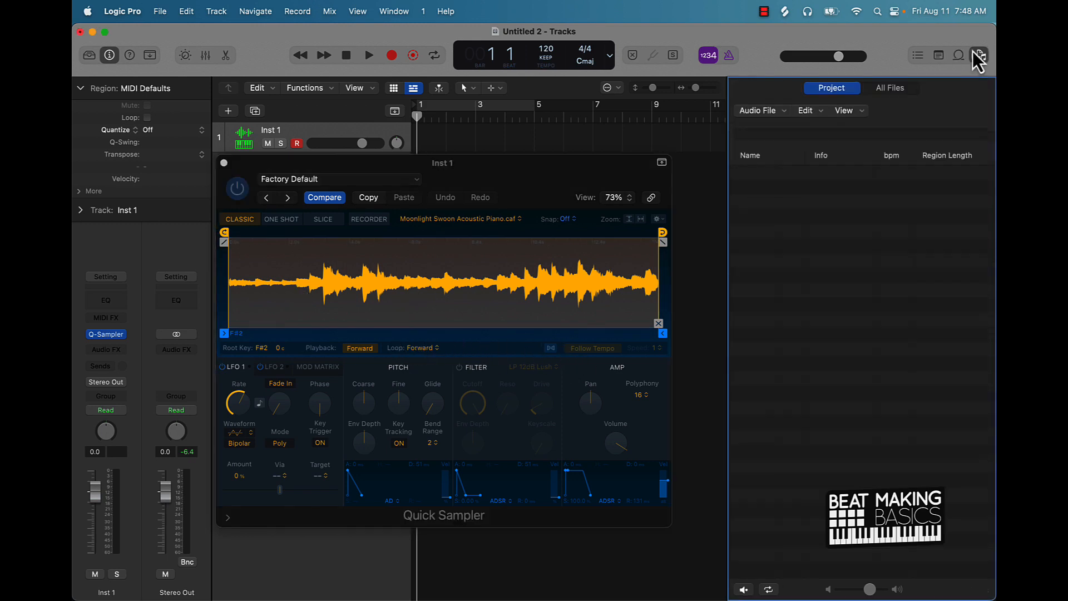
left_click(980, 57)
Step: Open the on-screen Musical Typing keyboard beside the Quick Sampler window and switch it to the piano keyboard view
left_click_drag(539, 188, 735, 202)
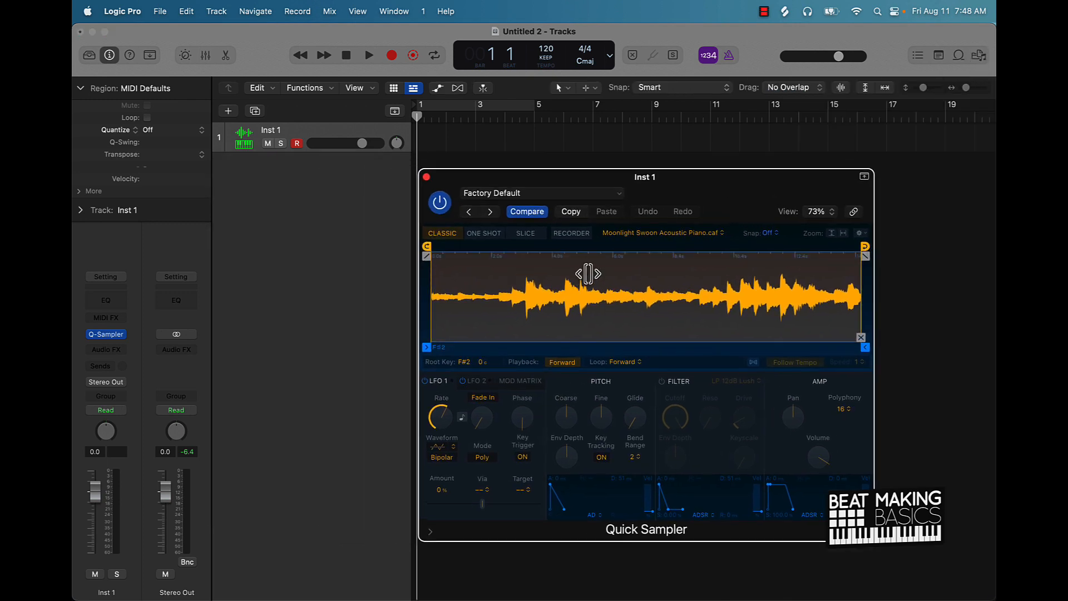
key("super+k")
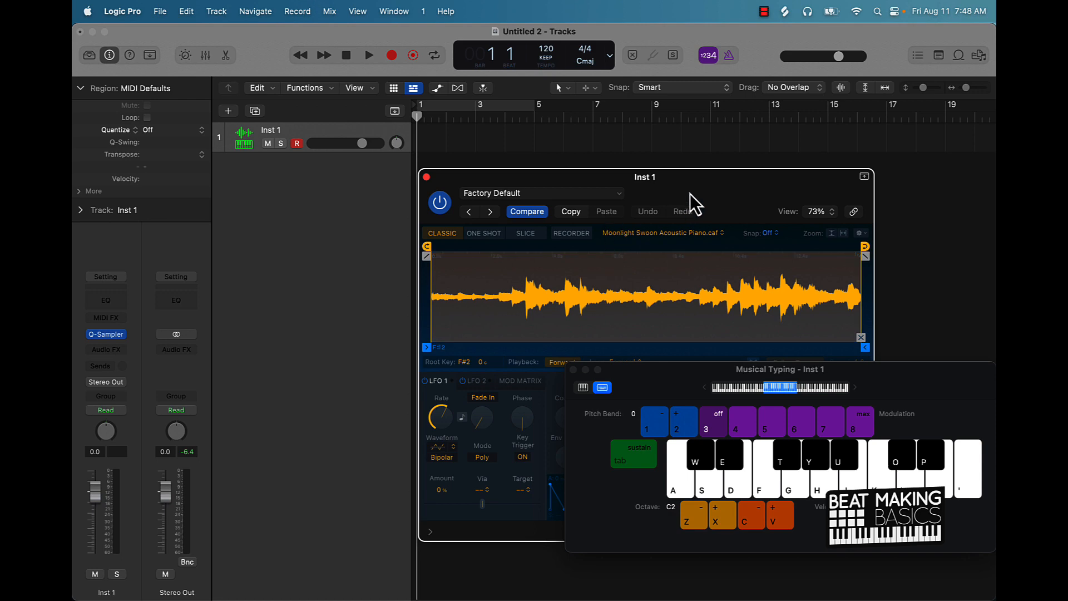
left_click_drag(667, 204, 381, 216)
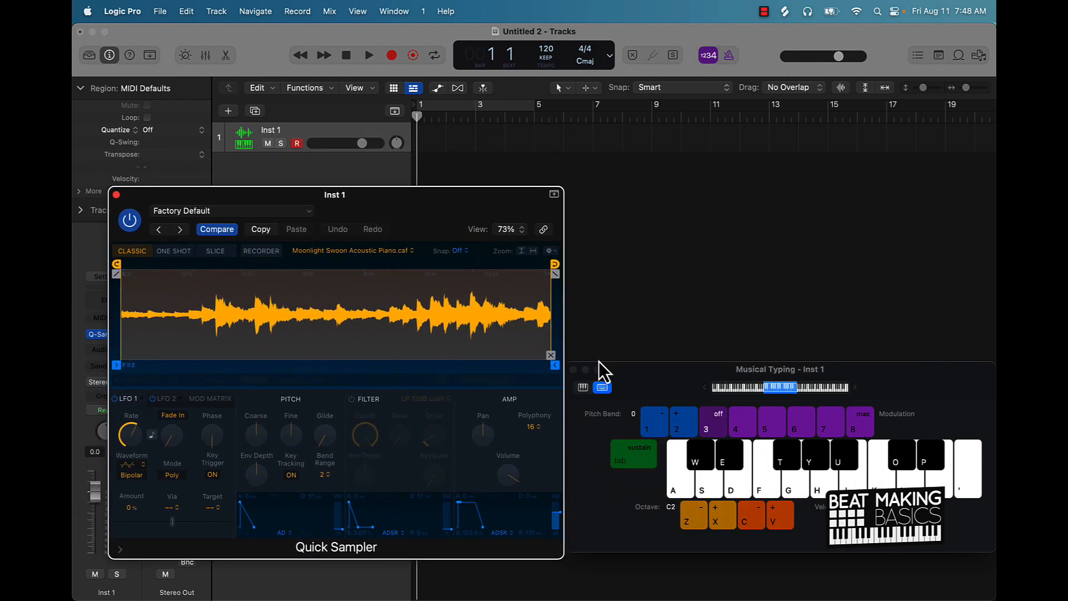
left_click_drag(602, 372, 653, 206)
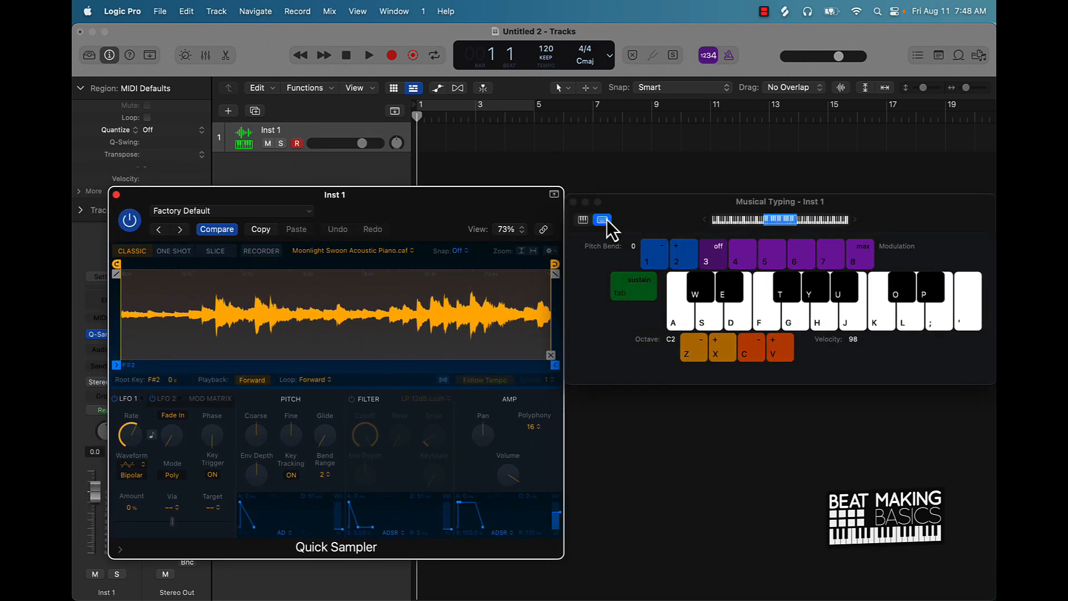
left_click(586, 220)
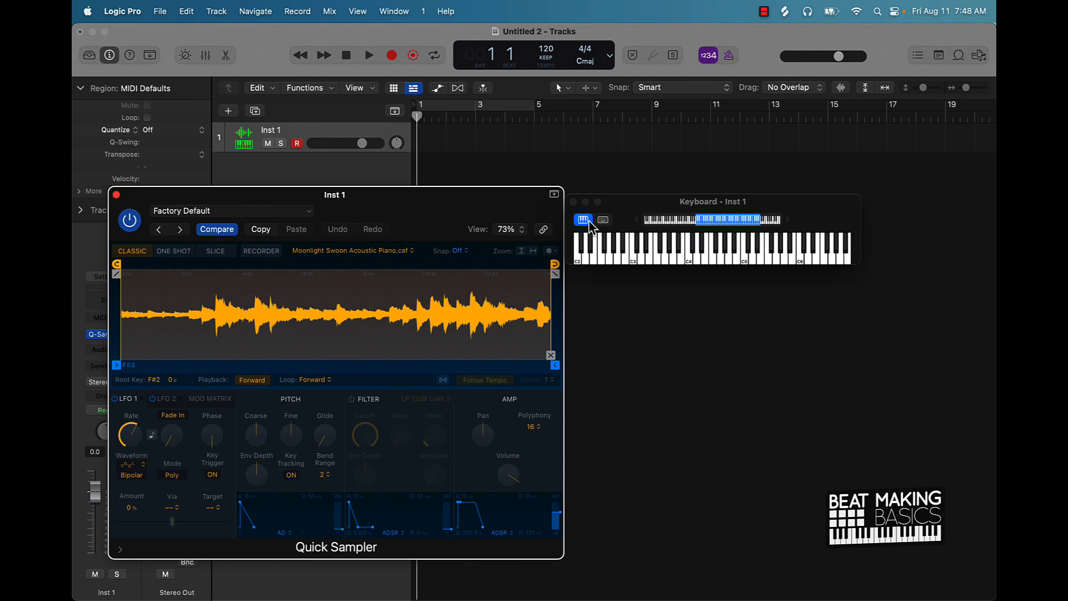
left_click(603, 220)
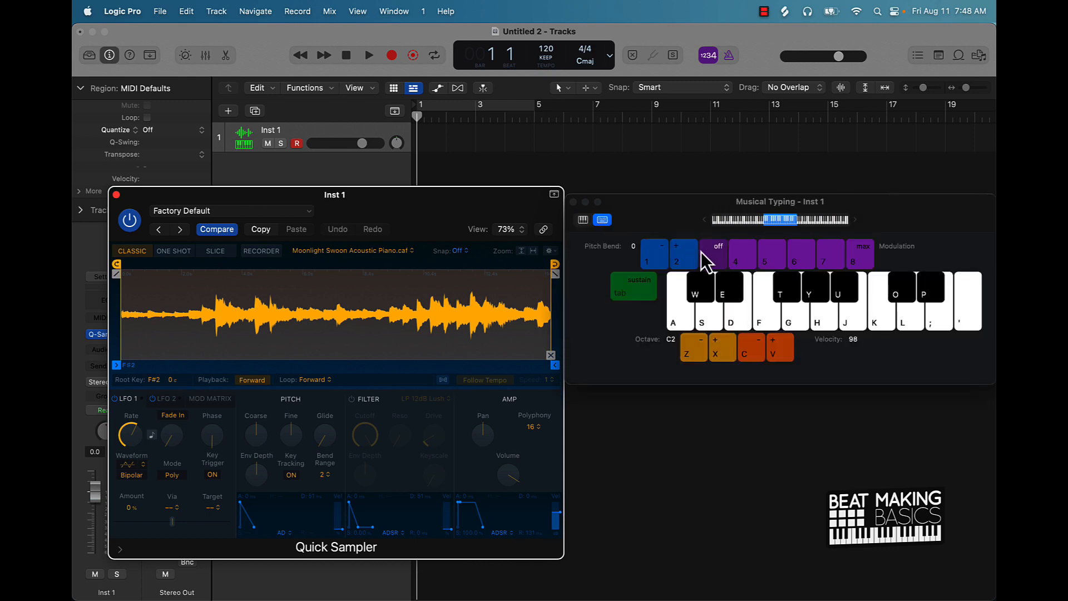
left_click(583, 220)
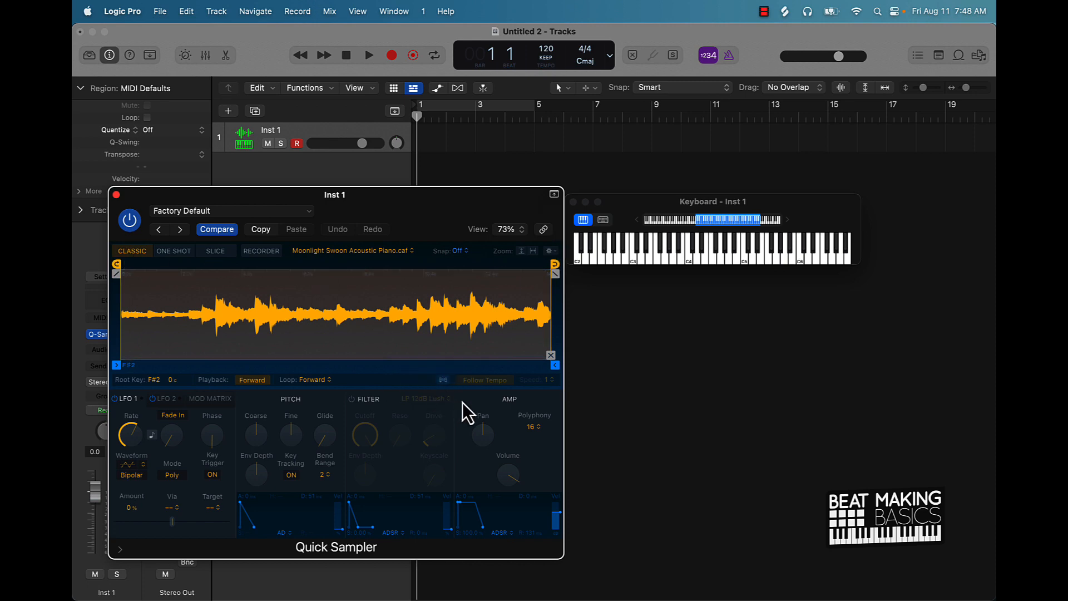
Step: Enable Flex with Follow Tempo in Quick Sampler, set the project tempo to 135, and briefly test playback
left_click(440, 380)
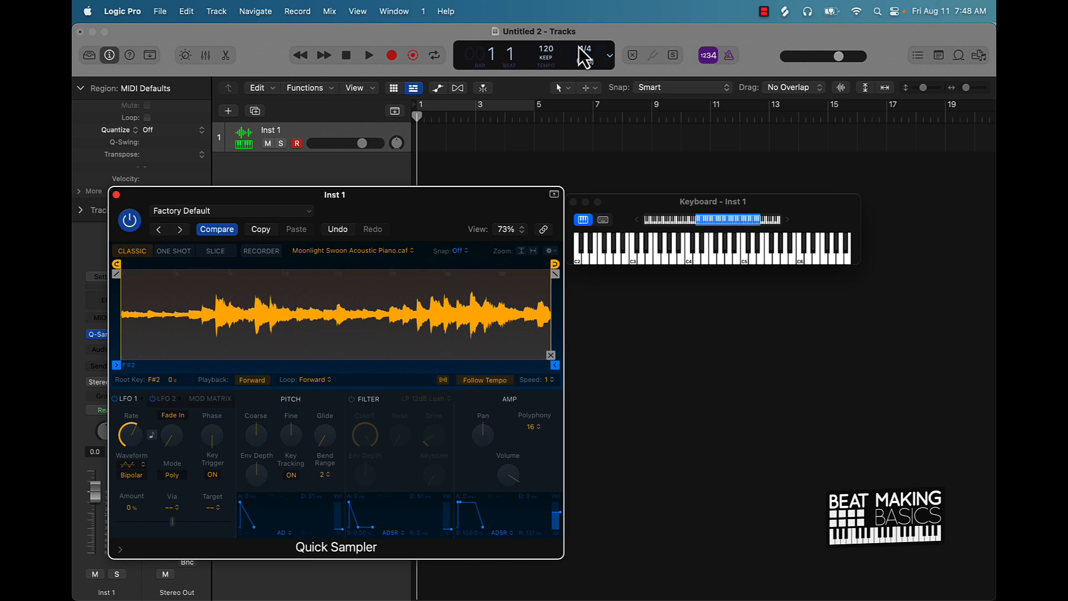
left_click_drag(546, 50, 546, 34)
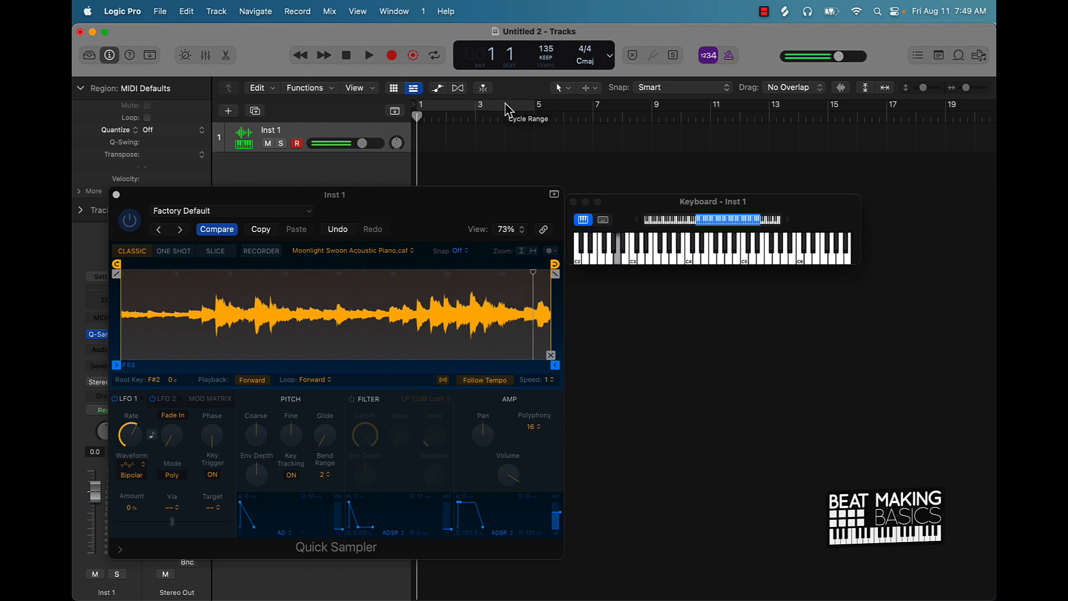
key("space")
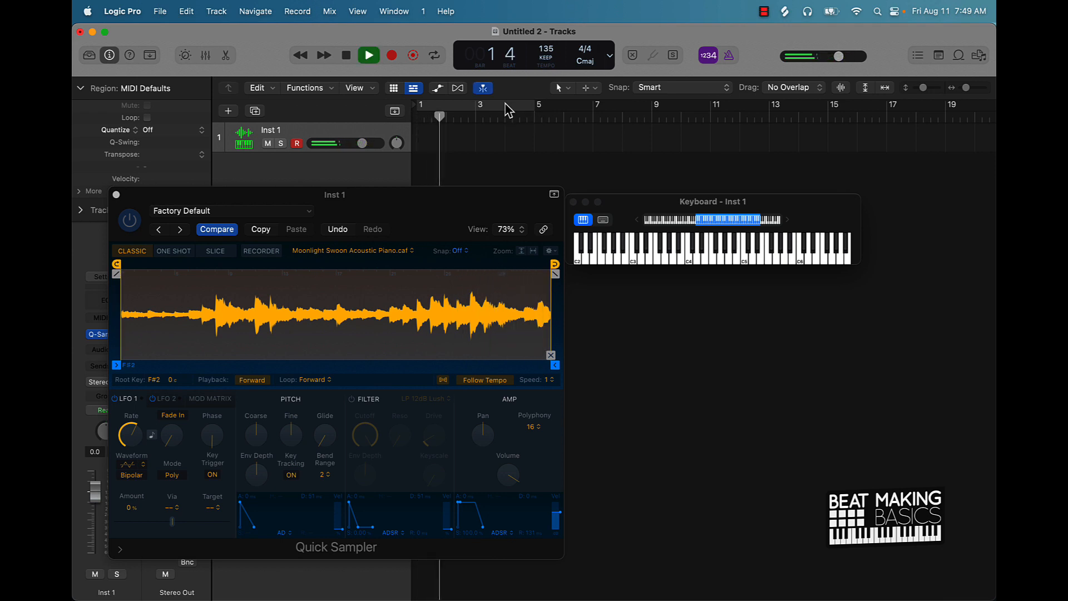
key("space")
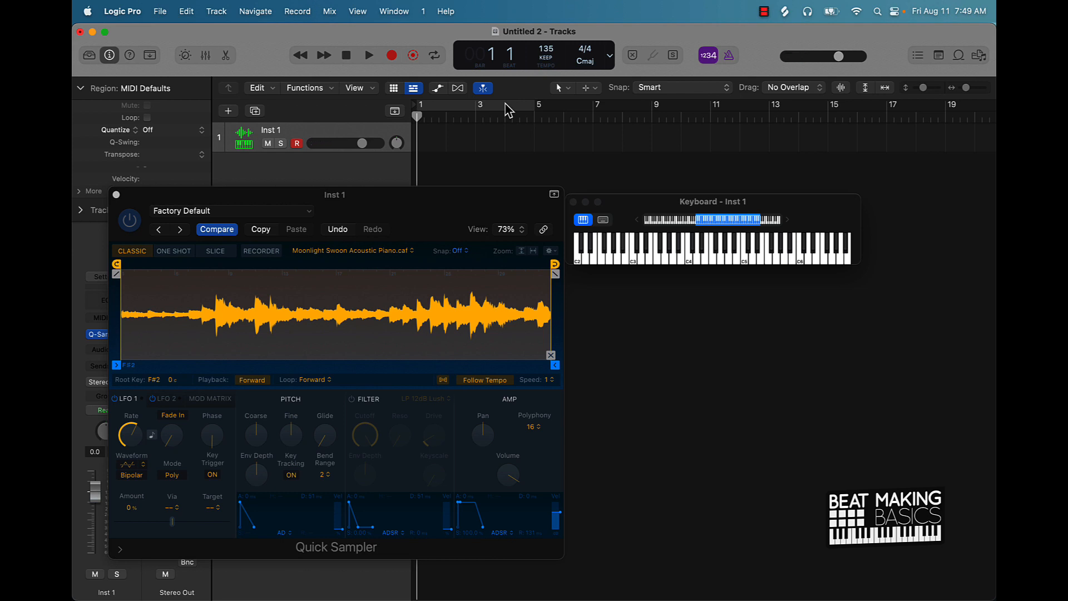
Step: Record the sample as a sustained note on the Inst 1 track from bar 1 past bar 9, and close Quick Sampler
key("r")
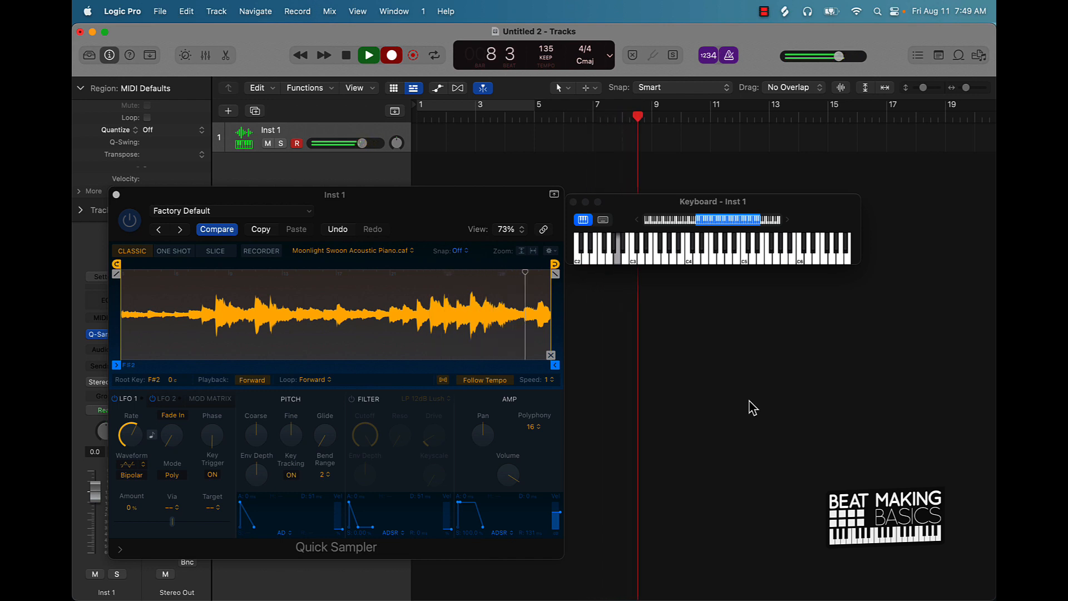
key("space")
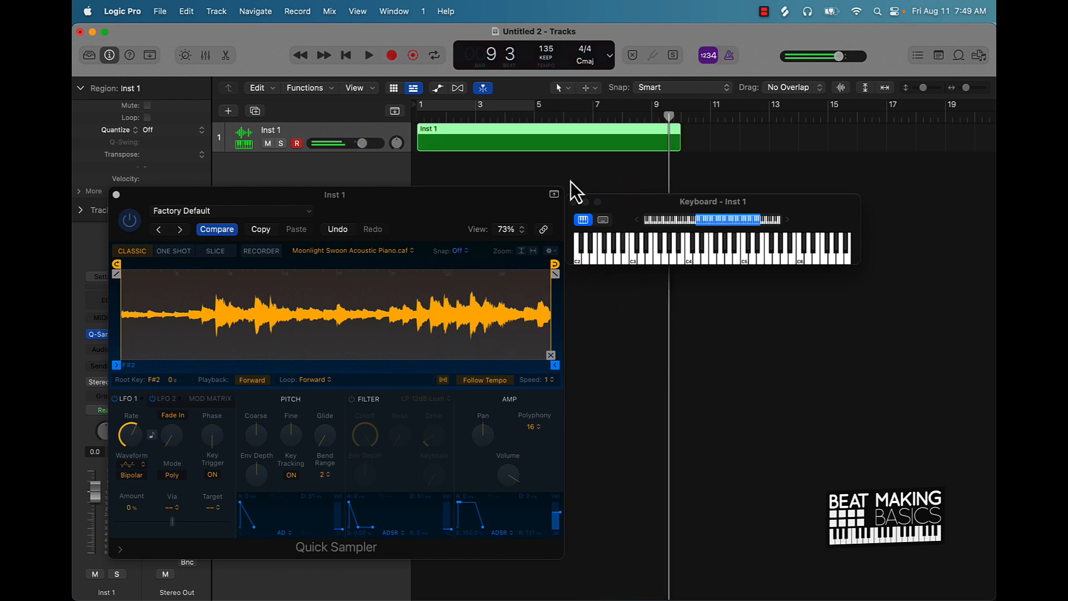
left_click(116, 194)
Step: Open the recorded Inst 1 region in the Piano Roll and time-quantize its long note
double_click(510, 139)
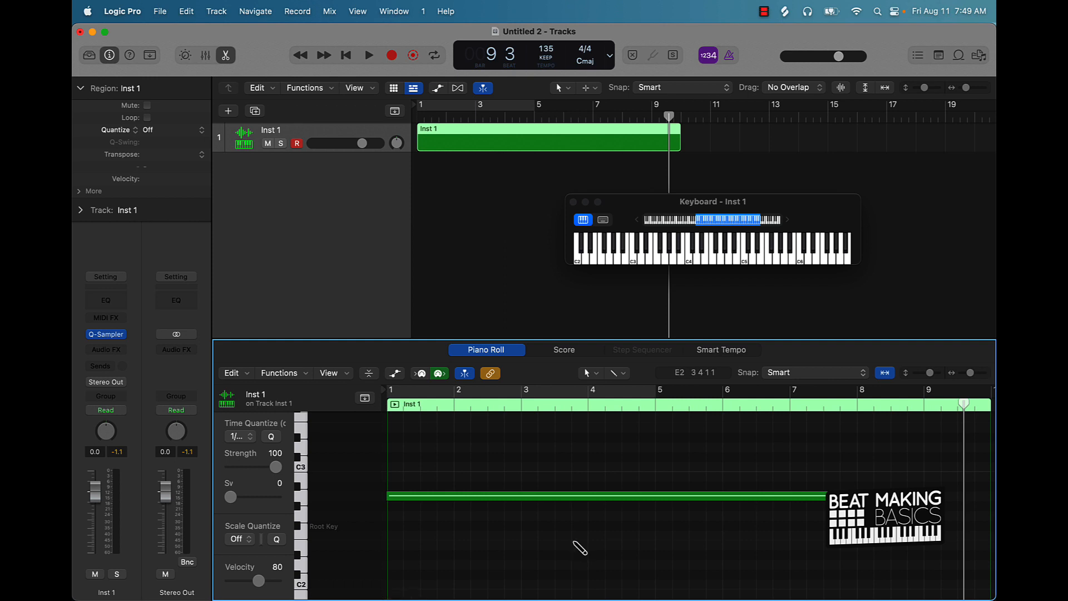
left_click(490, 496)
left_click(272, 436)
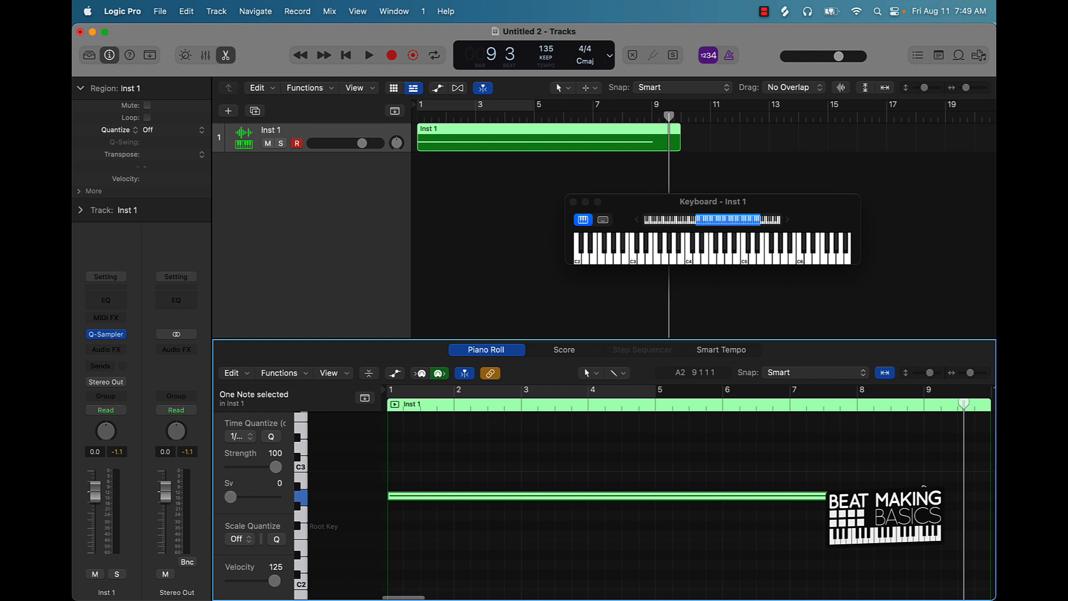
Step: Trim the Inst 1 region to end at bar 9, set the cycle range to bars 1–9, and play it back
left_click_drag(678, 143, 652, 143)
left_click_drag(441, 104, 654, 111)
key("space")
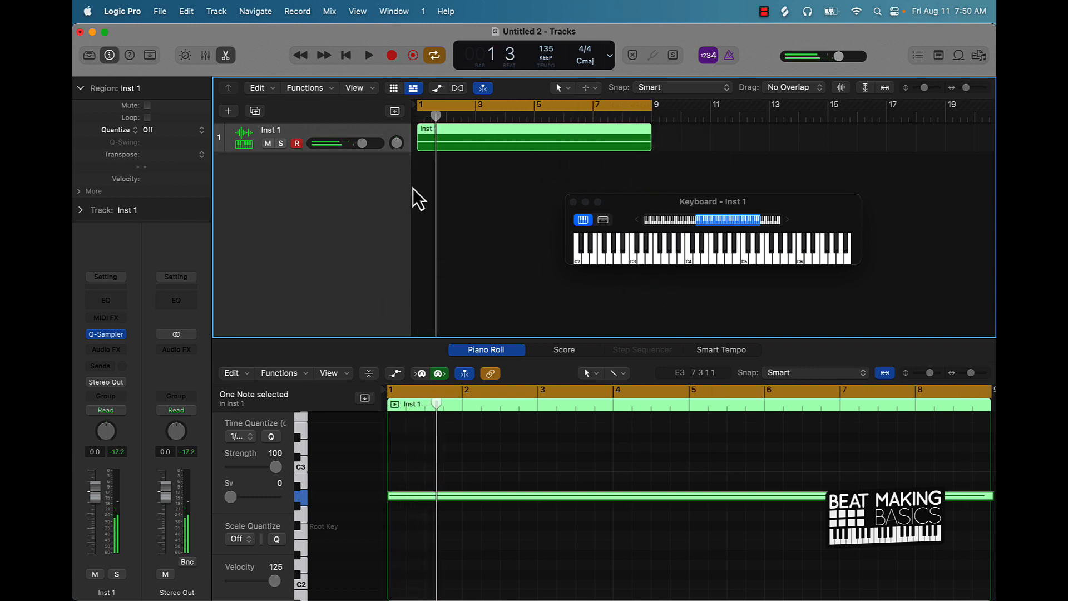
Step: Select the Inst 1 track and insert the Spreader modulation effect in stereo on its channel strip
left_click(478, 170)
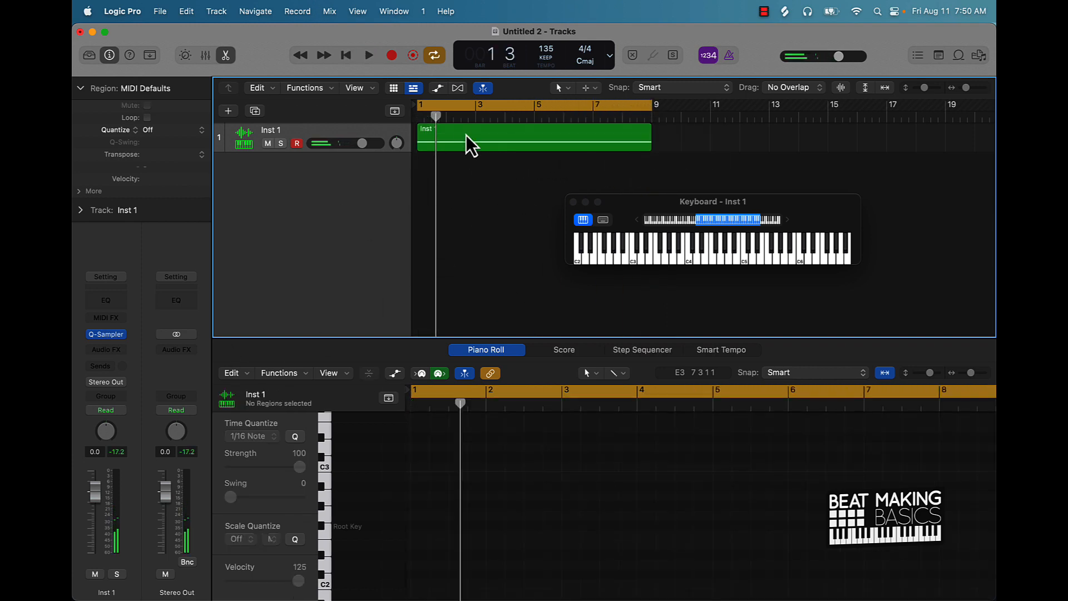
left_click(360, 133)
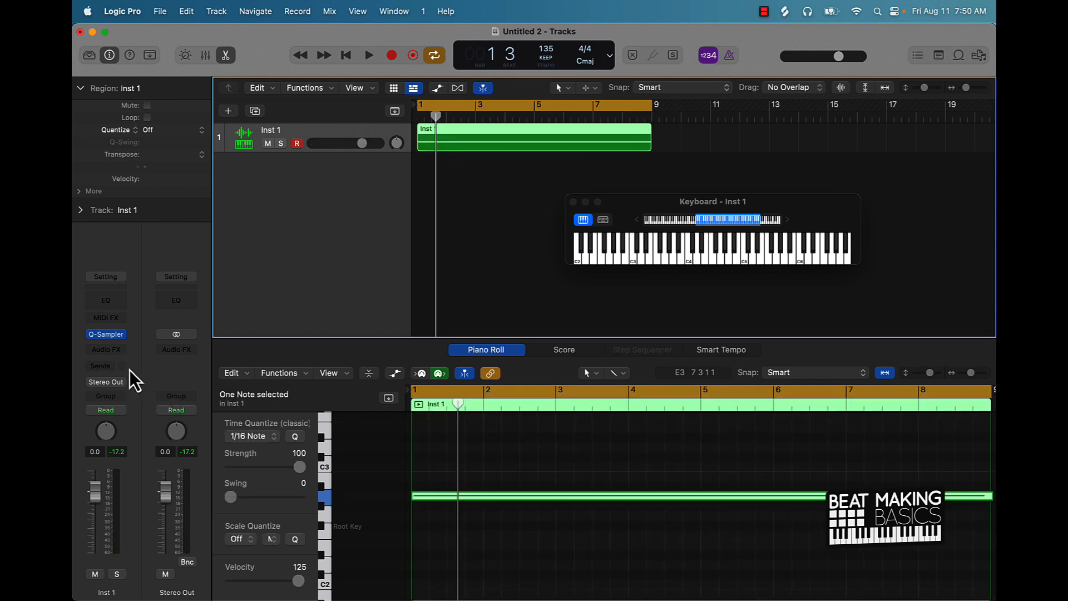
left_click(121, 352)
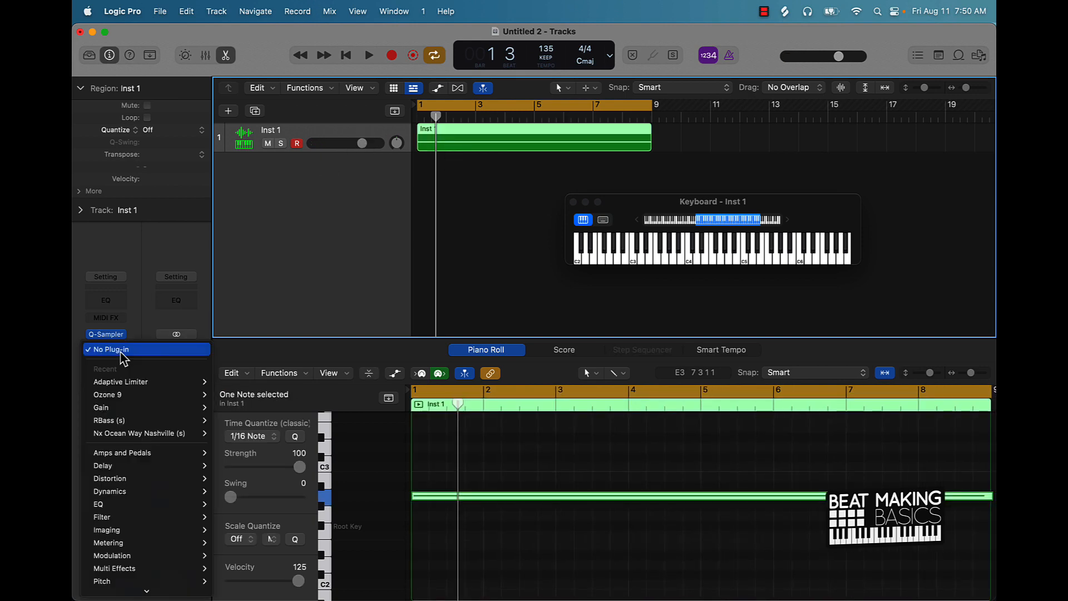
mouse_move(129, 522)
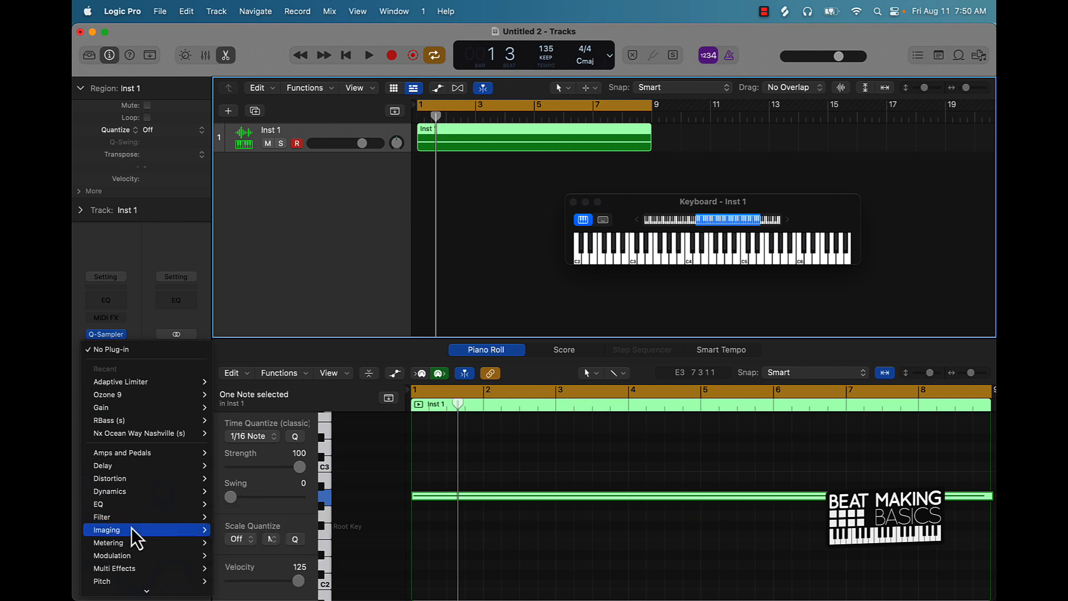
mouse_move(126, 556)
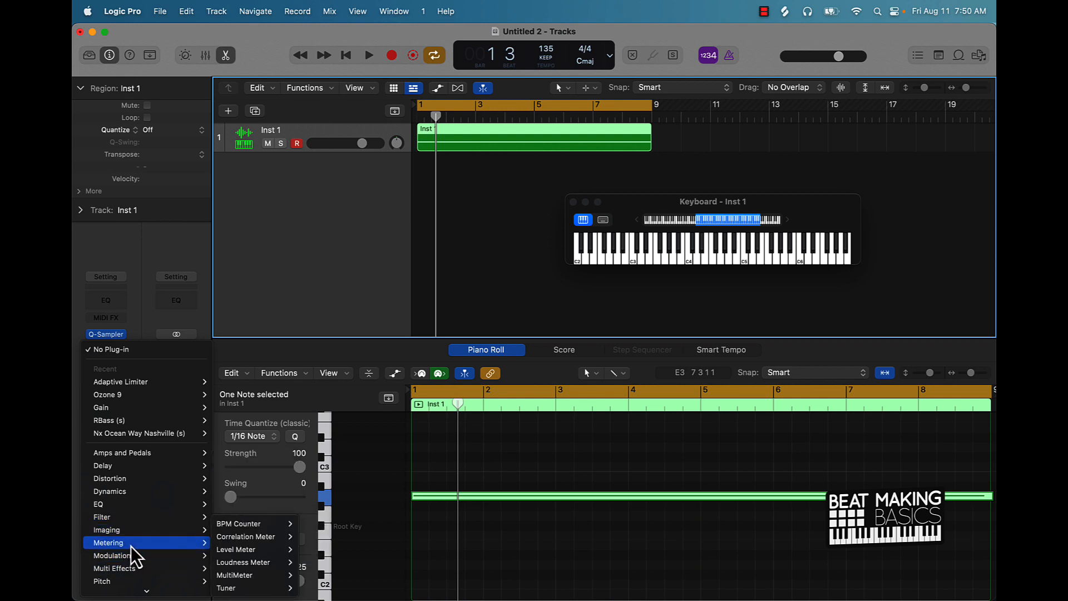
mouse_move(161, 535)
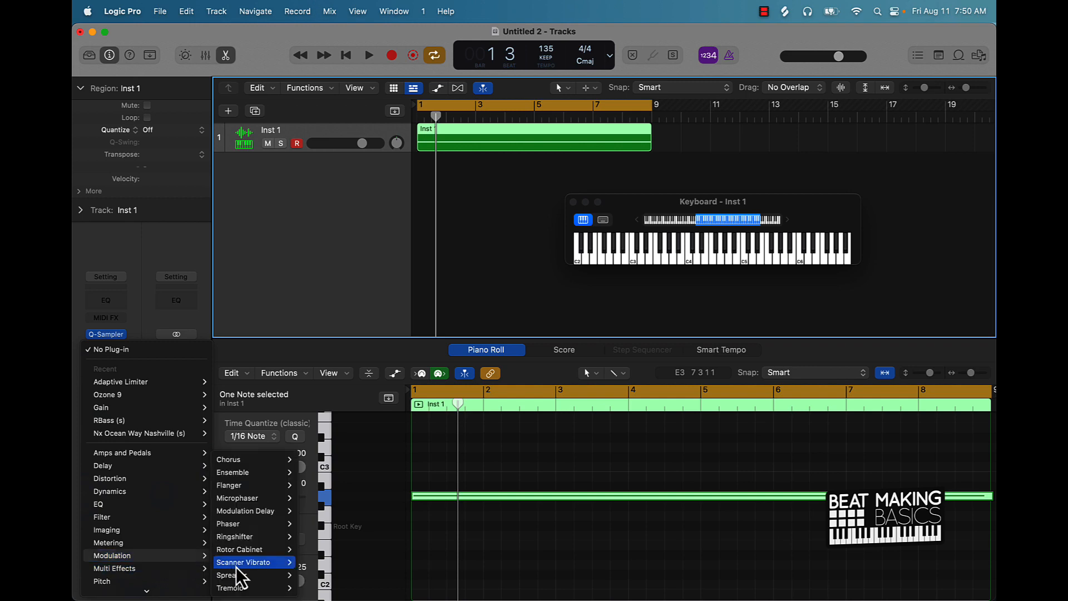
mouse_move(239, 576)
left_click(321, 576)
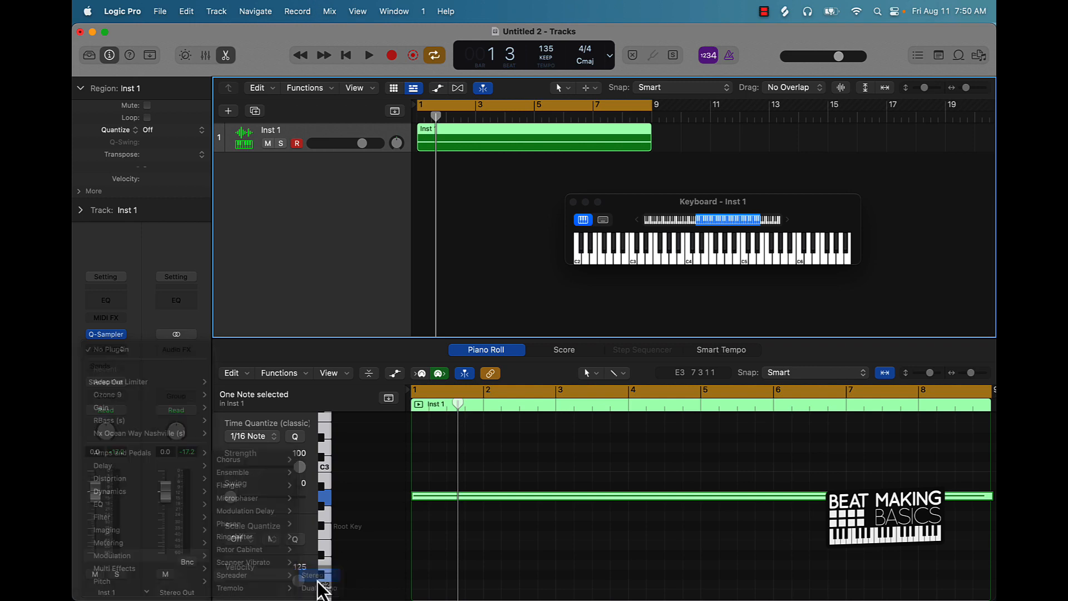
Step: Set Spreader's Intensity to 30% while playing the loop, stop playback, and close the plug-in window
left_click_drag(509, 188, 428, 225)
left_click(483, 186)
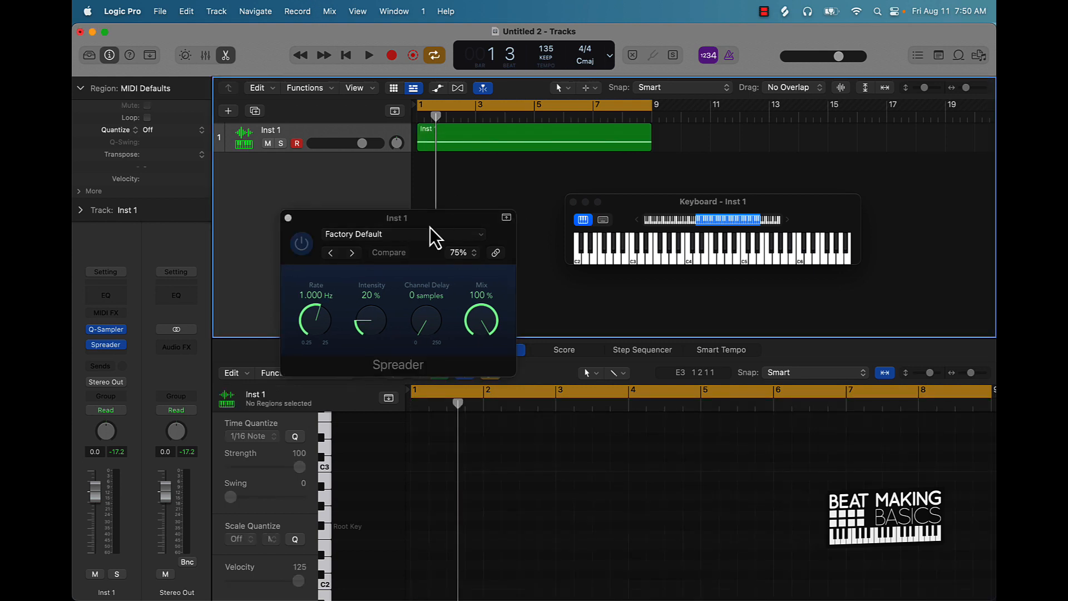
key("space")
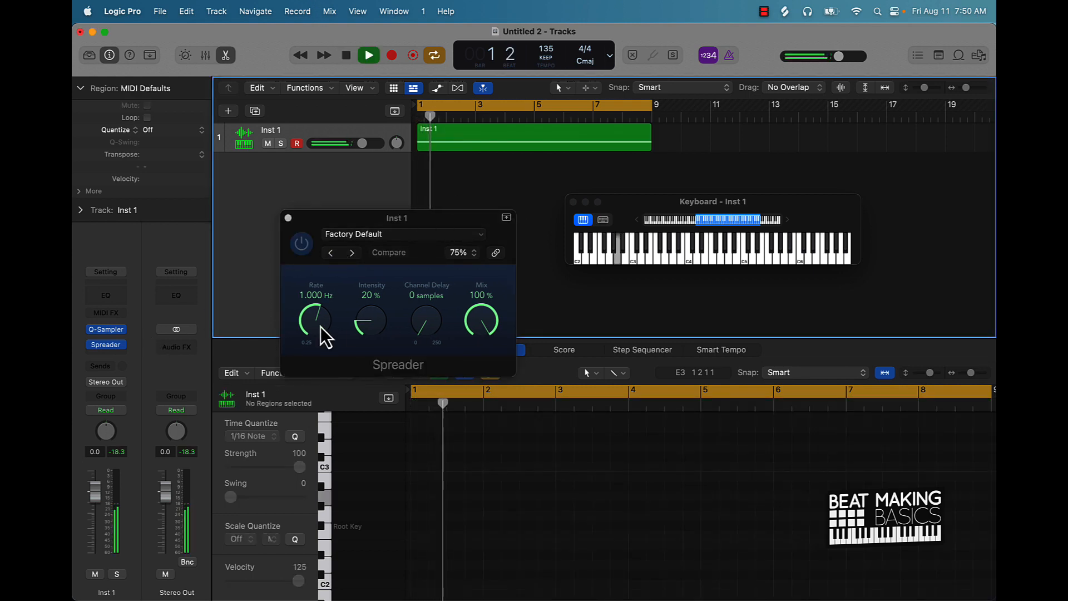
left_click_drag(371, 315, 375, 303)
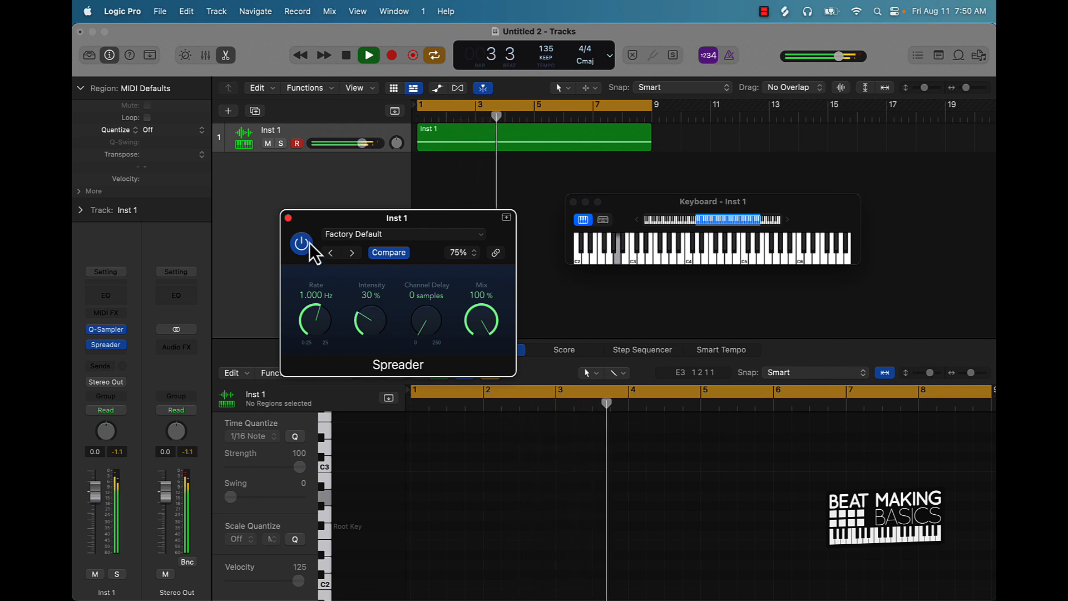
key("space")
left_click(288, 218)
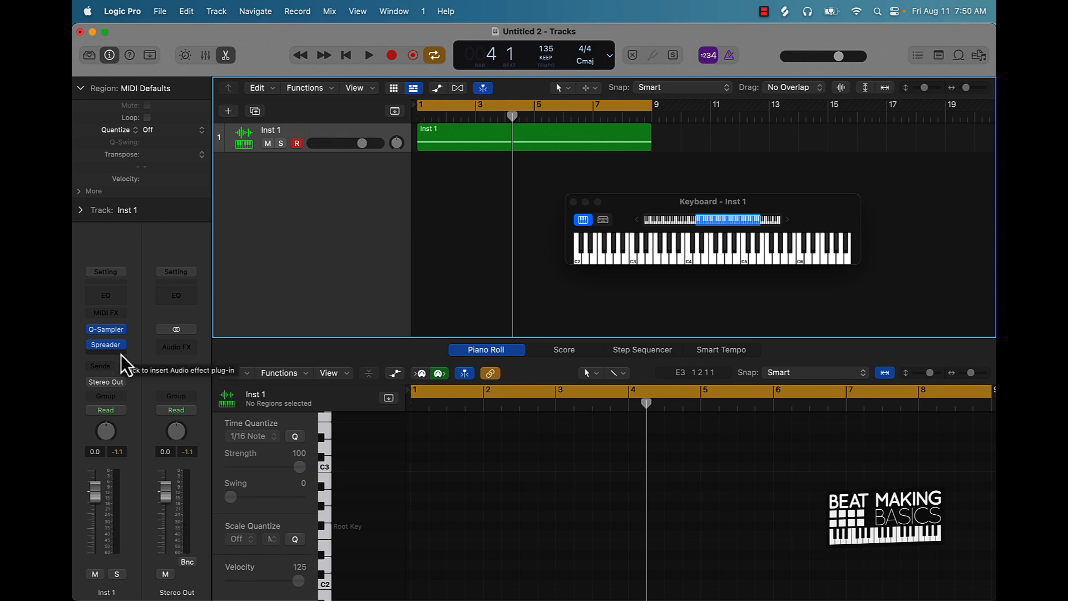
Step: Insert iZotope's Vinyl Audio Unit in stereo after Spreader on the Inst 1 channel strip
left_click(121, 355)
mouse_move(123, 416)
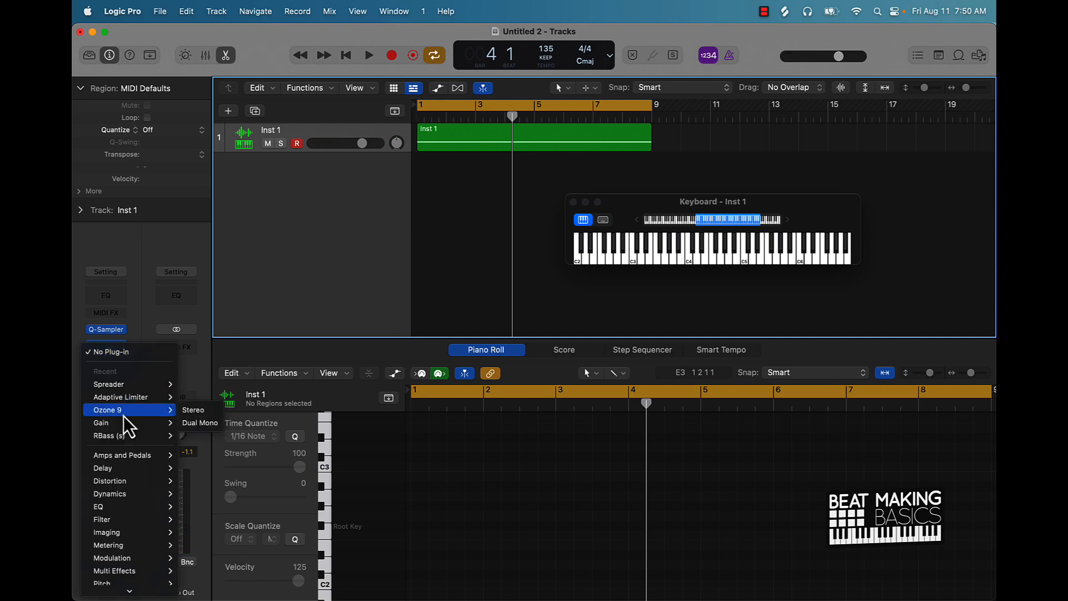
scroll(124, 415, "down", 2)
mouse_move(129, 591)
mouse_move(214, 578)
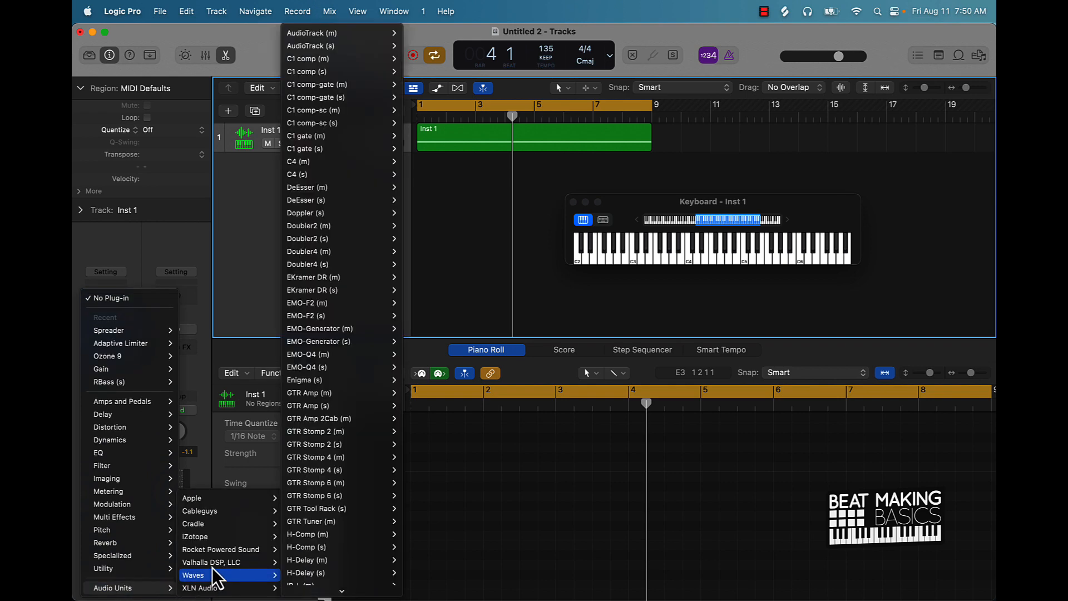
mouse_move(223, 537)
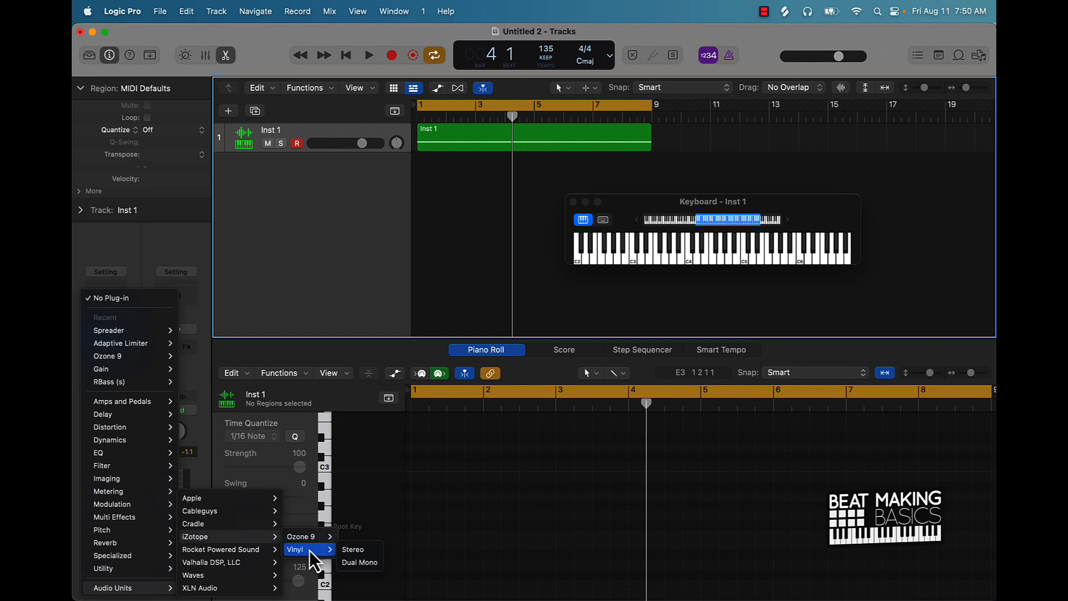
left_click(355, 551)
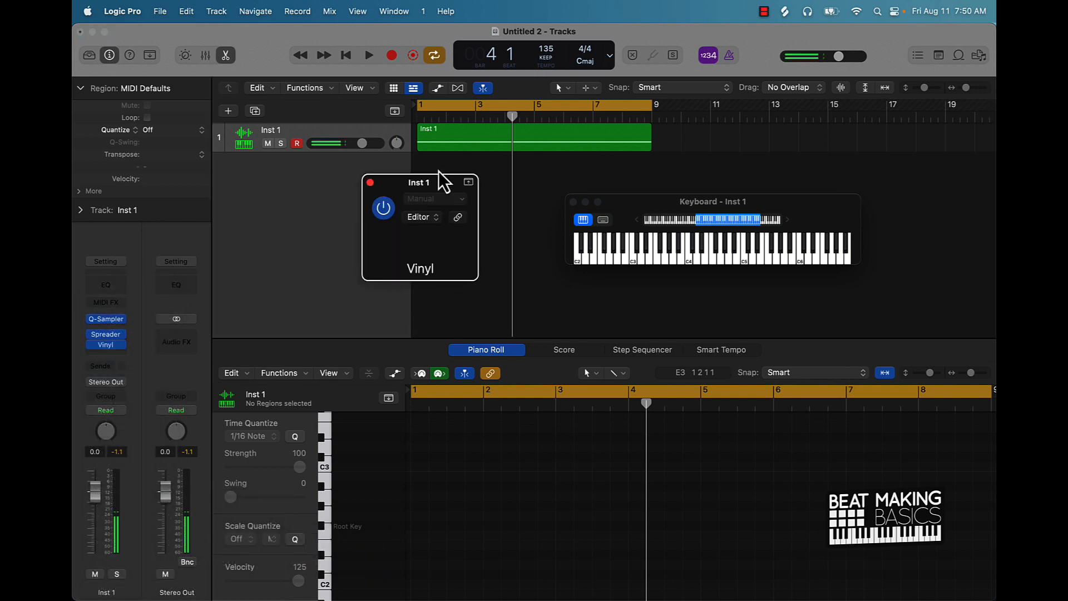
Step: Set Vinyl's Wear and Dust to 0% and its Warp to 20%, starting playback to hear it
left_click_drag(527, 454, 531, 426)
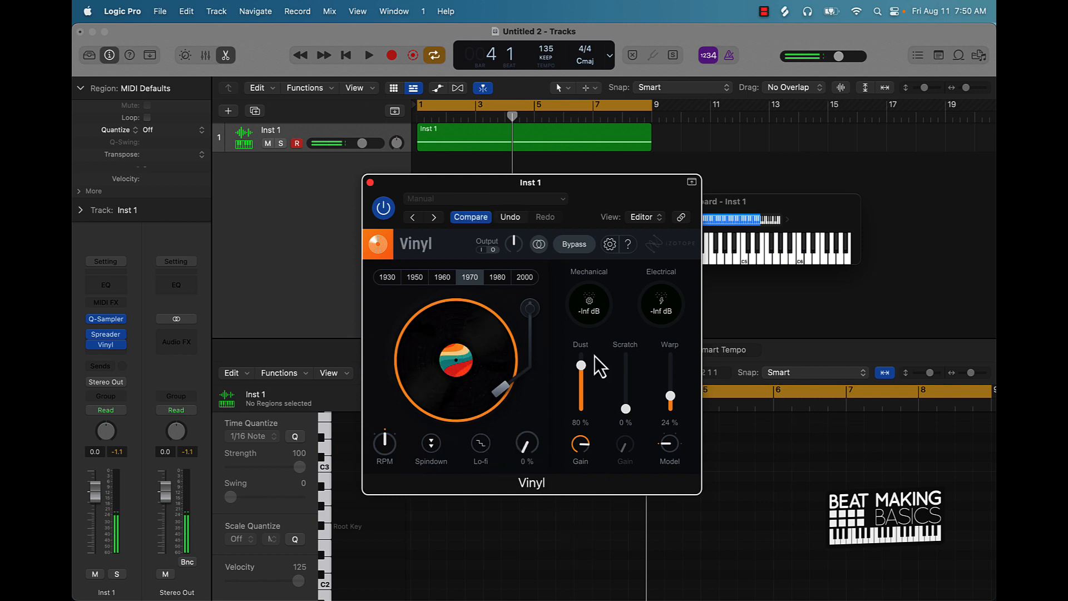
left_click_drag(580, 365, 581, 411)
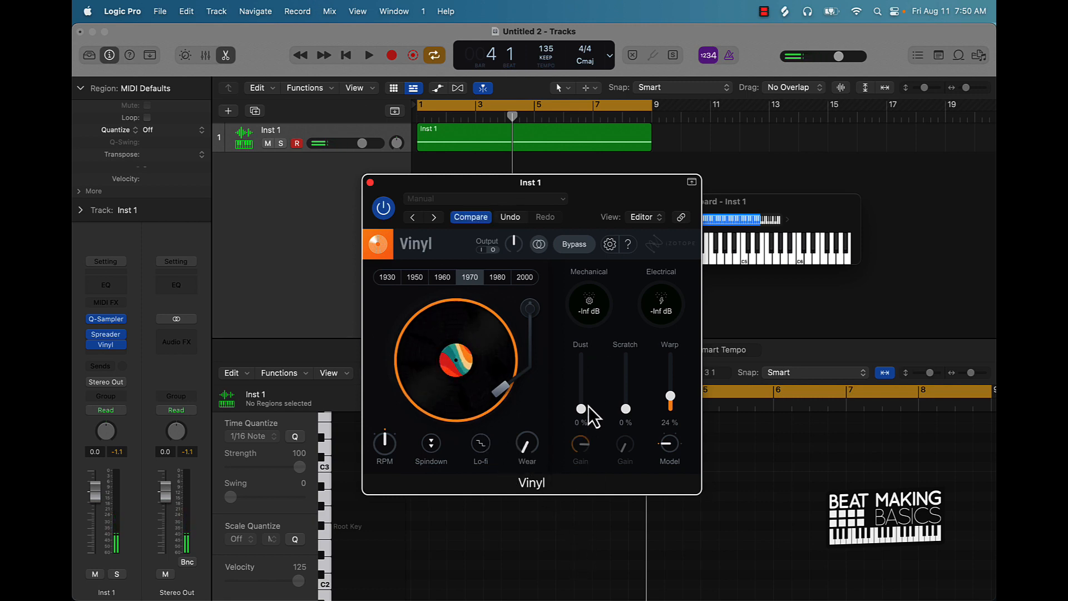
left_click_drag(670, 396, 669, 402)
key("space")
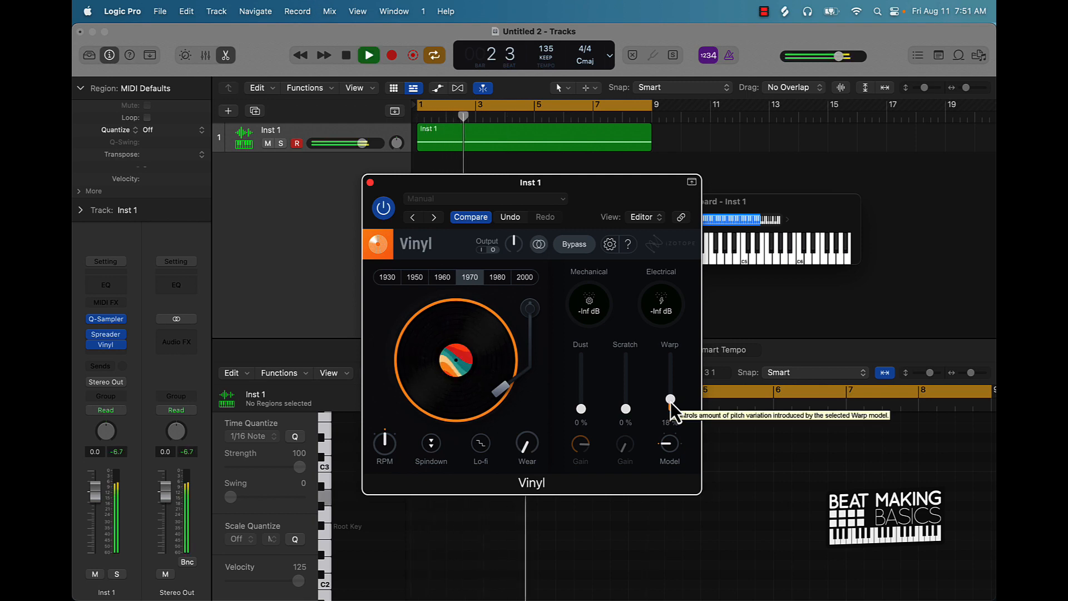
Step: Compare Vinyl's 1980 and 2000 record years, keep 2000, stop playback, and close the plug-in window
left_click(496, 279)
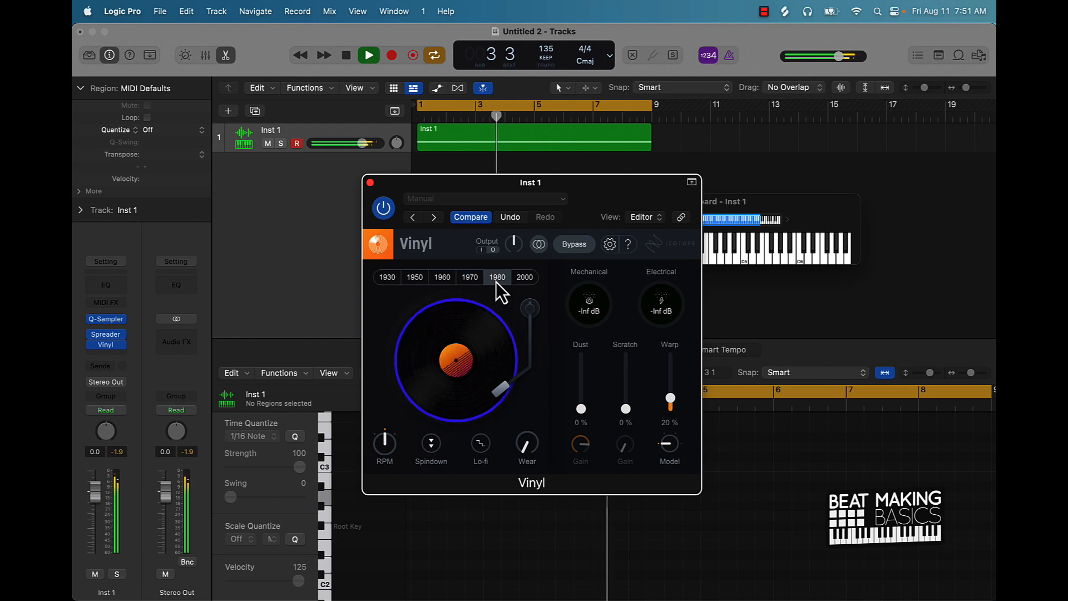
left_click(526, 278)
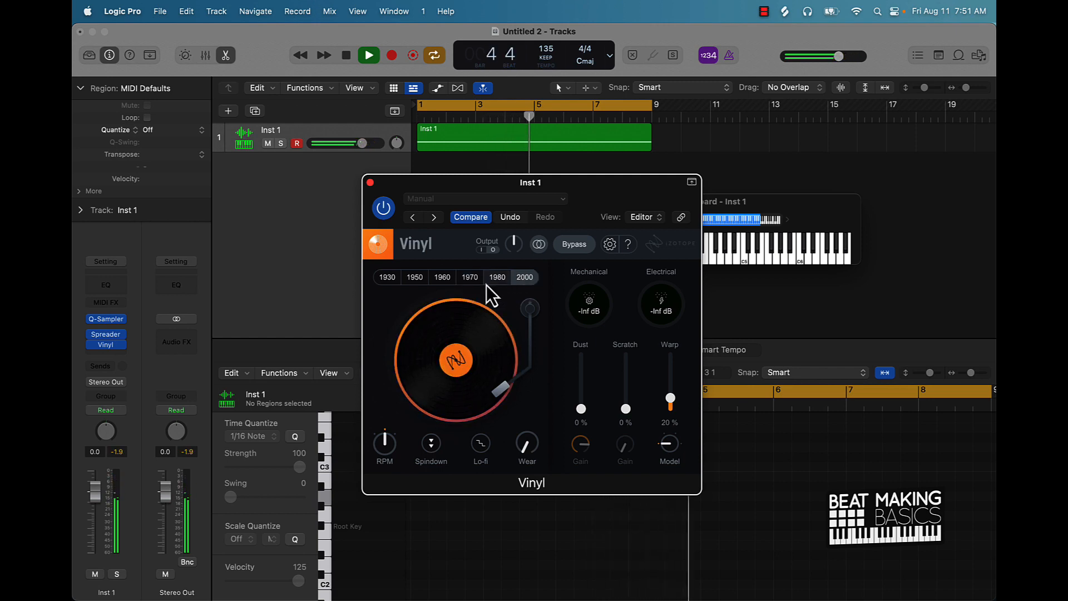
key("space")
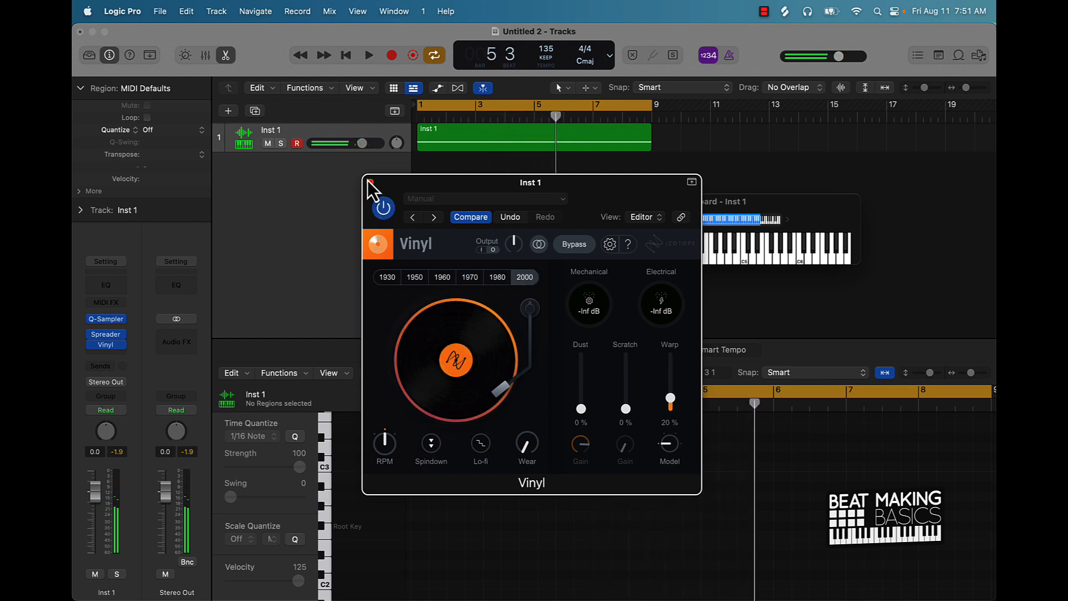
left_click(370, 181)
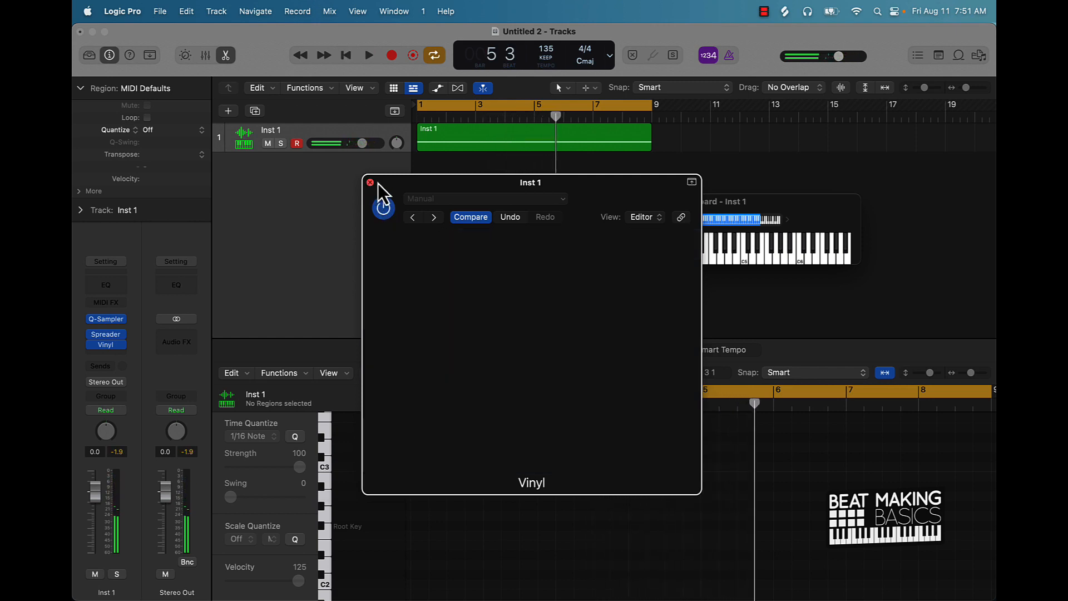
Step: Insert the Waves REQ 2 (s) equalizer after Vinyl on the Inst 1 channel strip
left_click(119, 356)
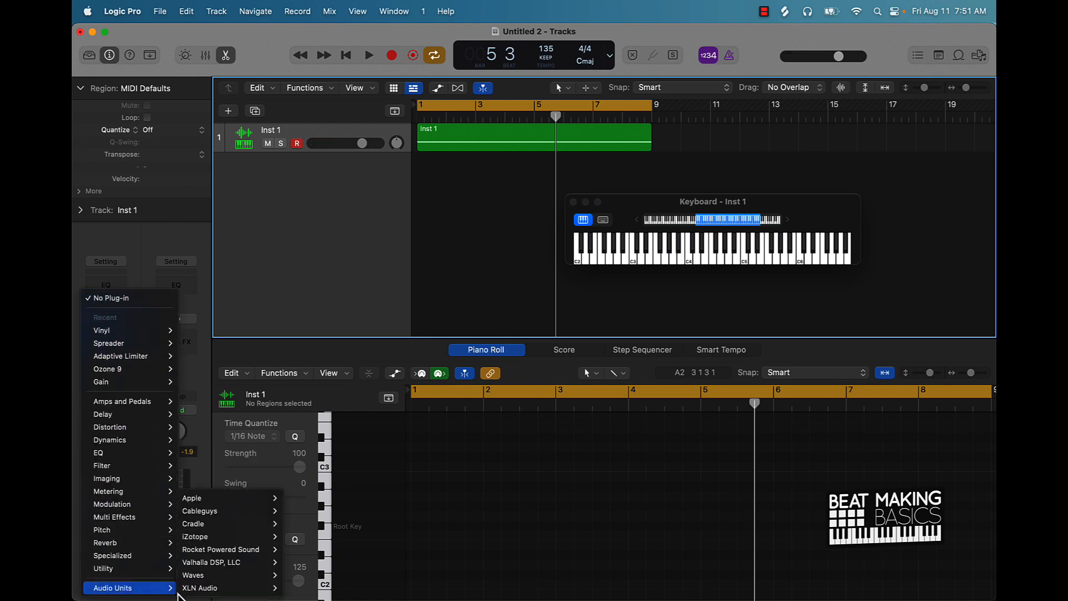
mouse_move(256, 576)
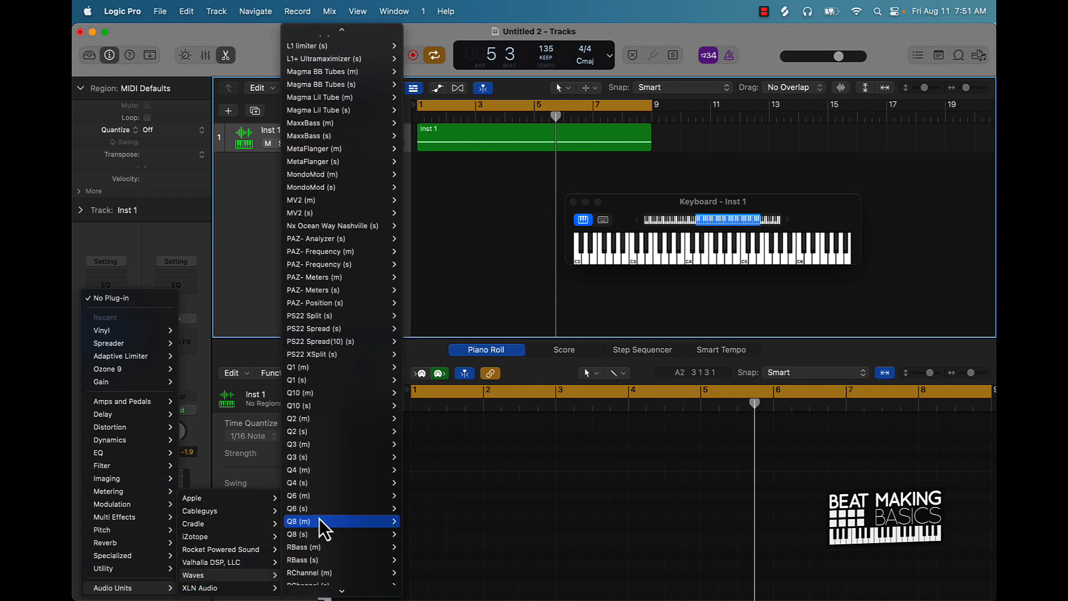
scroll(324, 529, "down", 10)
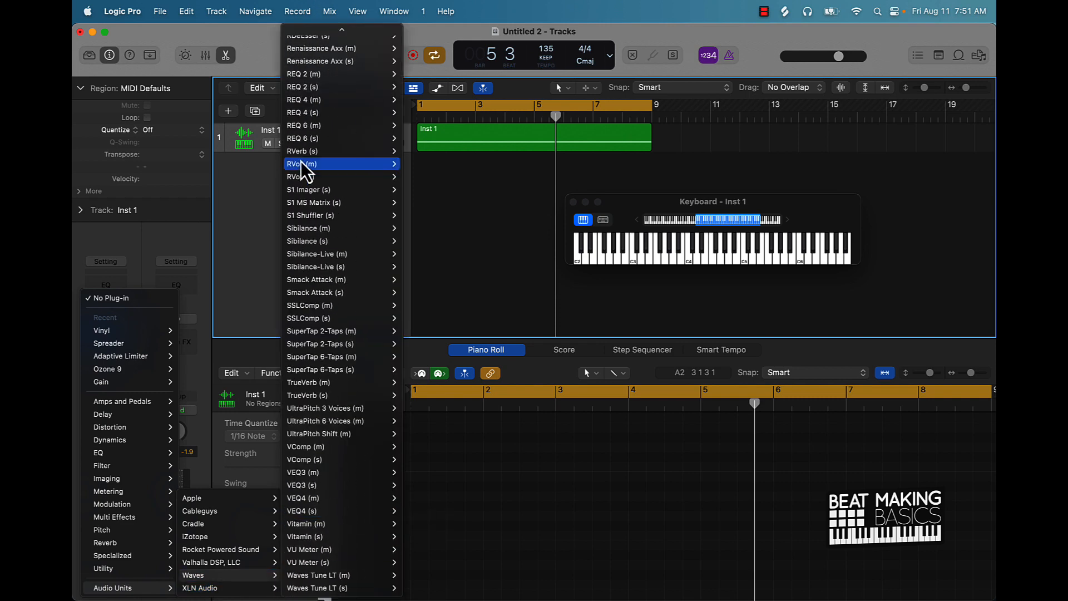
left_click(331, 88)
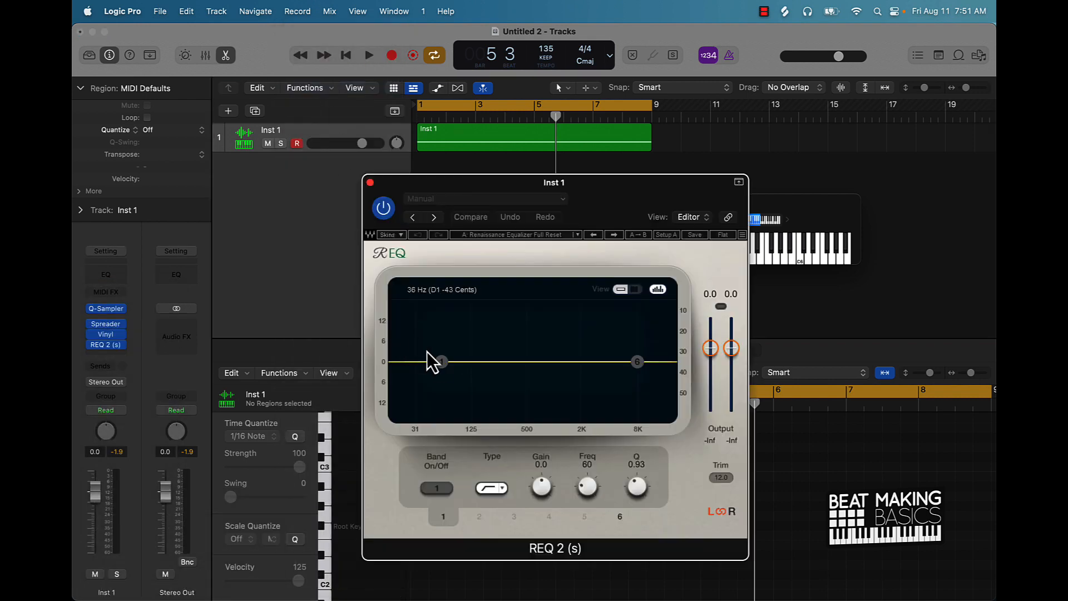
Step: Raise REQ 2's band 1 high-pass cutoff to 443 Hz and audition the loop
left_click_drag(442, 363, 523, 362)
key("space")
key("space")
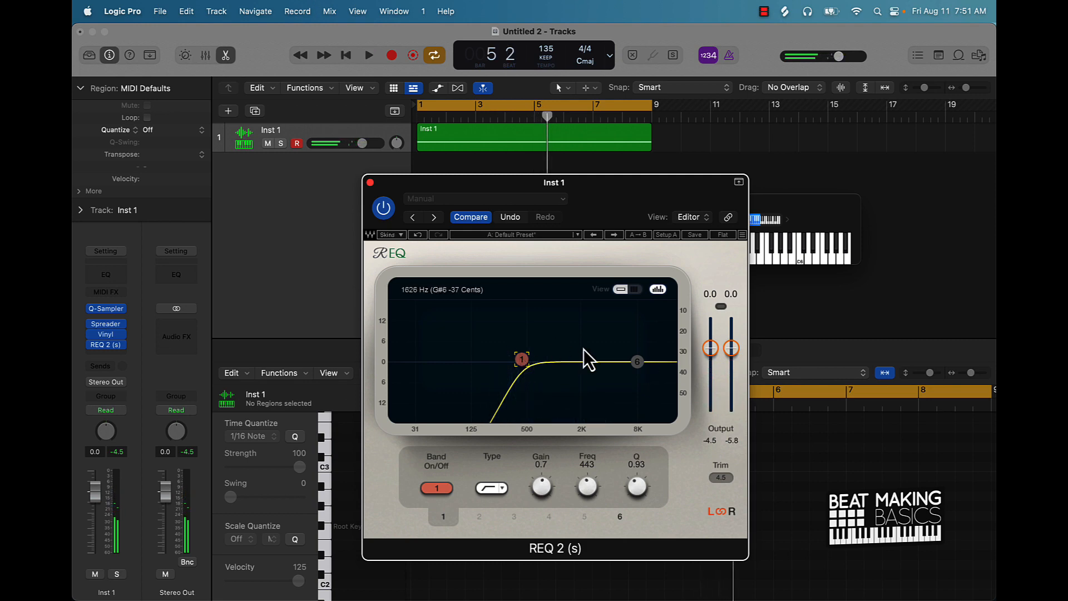
Step: Set REQ 2's band 6 to a low-pass filter at 12712 Hz, audition it, and close the equalizer
left_click(638, 363)
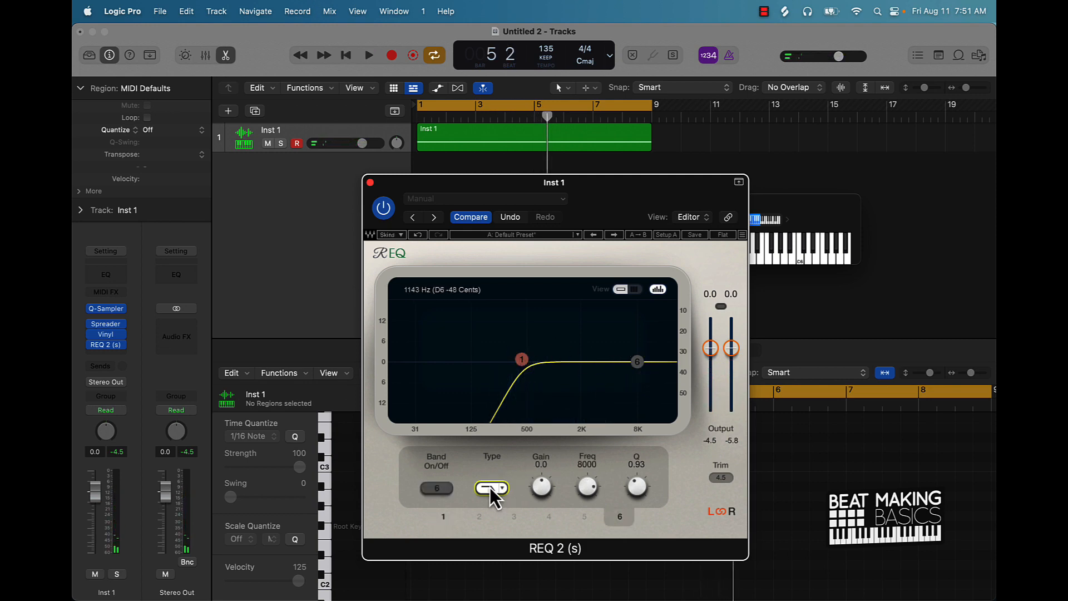
mouse_move(640, 364)
left_mouse_down()
mouse_move(663, 364)
mouse_move(653, 364)
left_mouse_up()
key("space")
key("space")
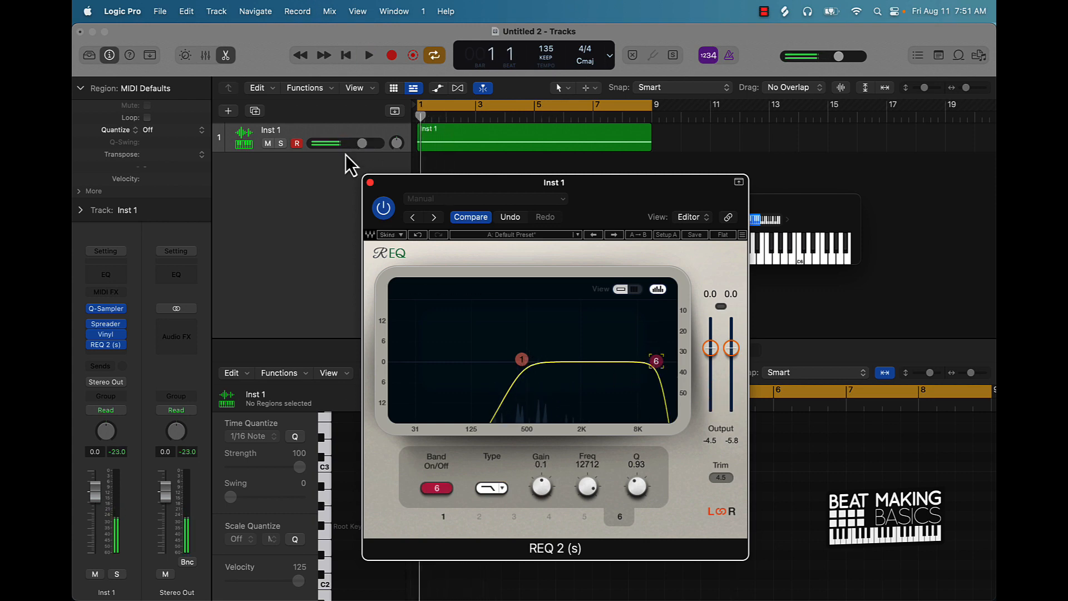
left_click(371, 183)
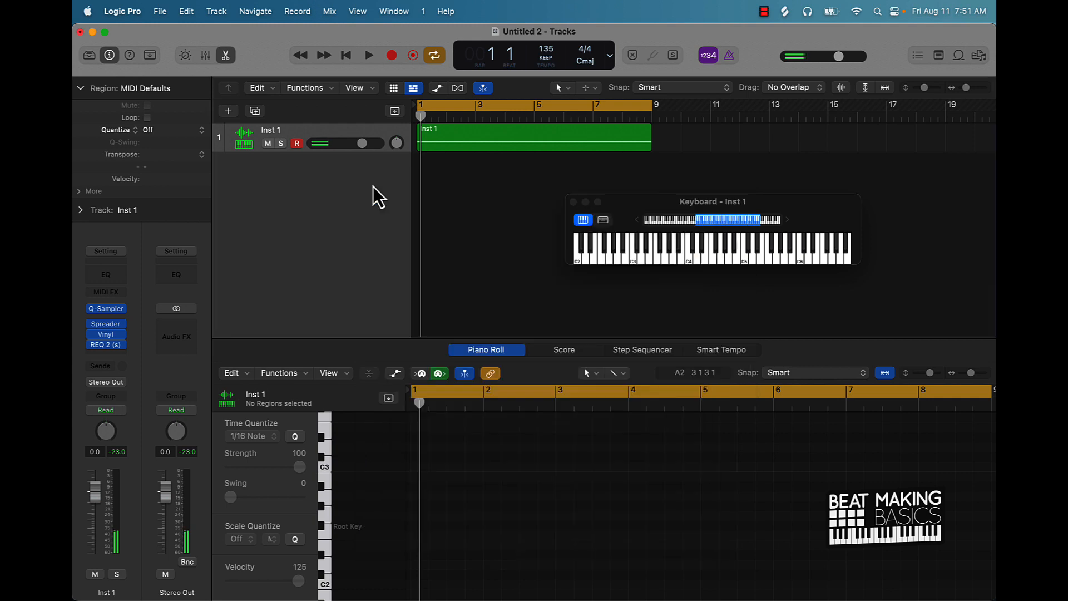
Step: Insert Valhalla DSP's ValhallaRoom reverb in stereo after REQ 2 on the Inst 1 channel strip
left_click(114, 354)
scroll(167, 584, "down", 3)
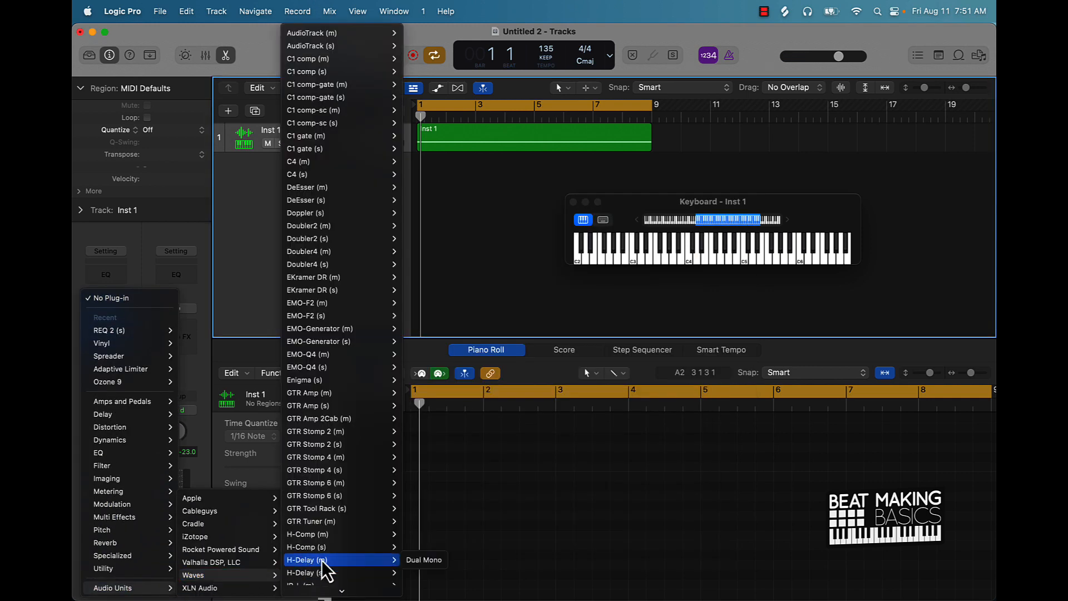
mouse_move(262, 562)
mouse_move(323, 575)
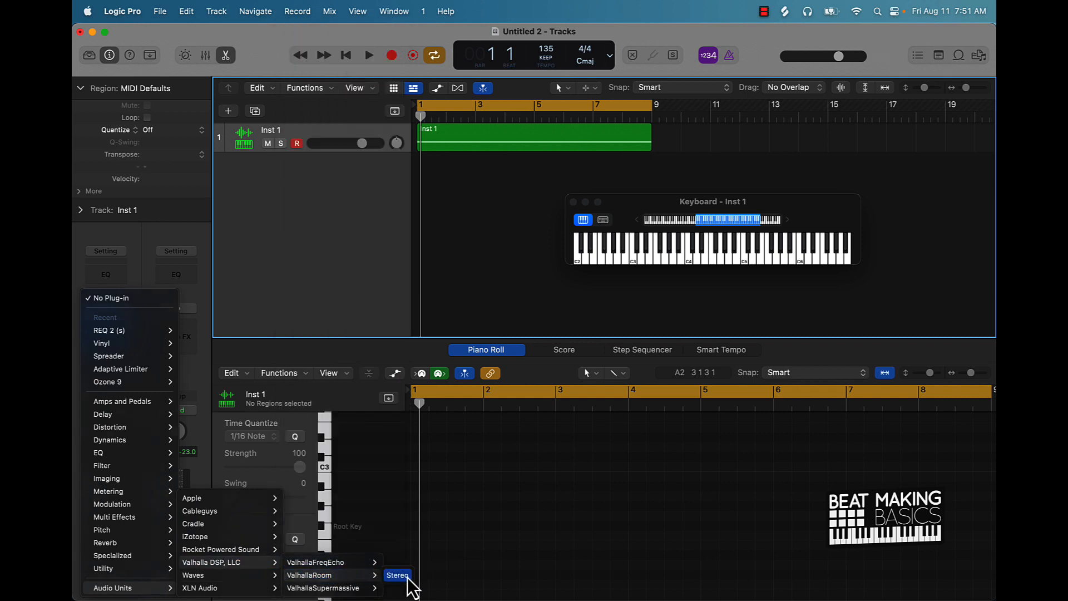
left_click(397, 575)
Step: During playback, set ValhallaRoom's mix to 19.5%, predelay to 1.6 ms and decay to 2.79 s, and close its window
key("space")
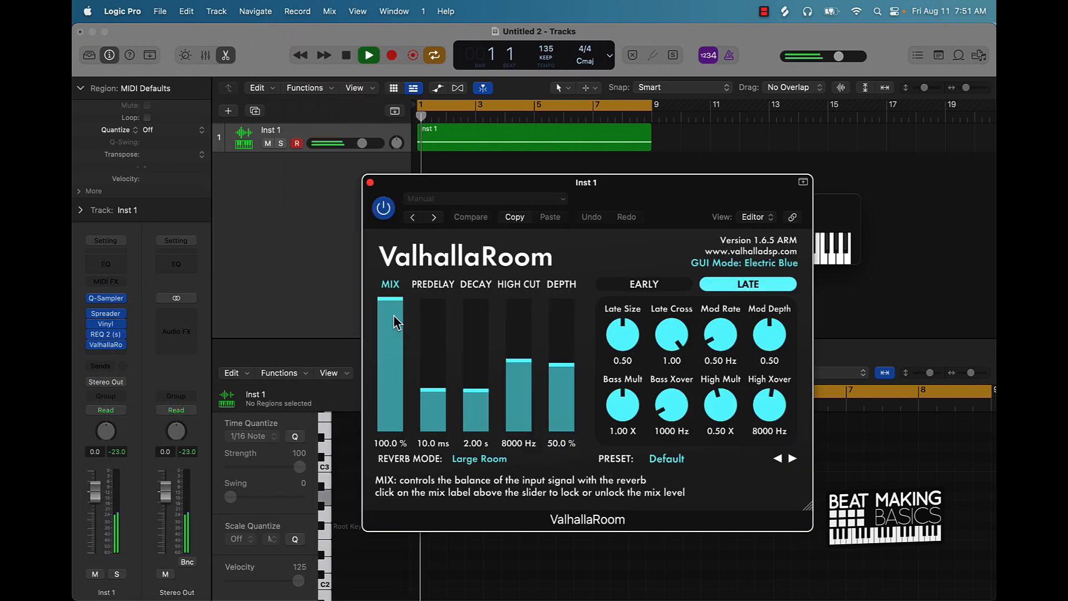
left_click_drag(393, 315, 393, 398)
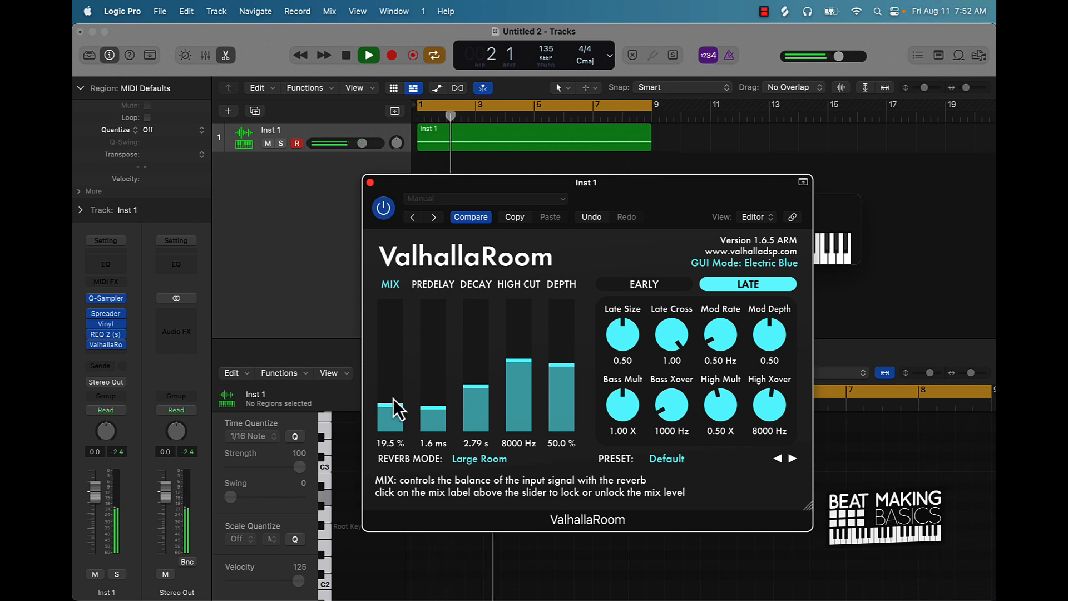
left_click(370, 183)
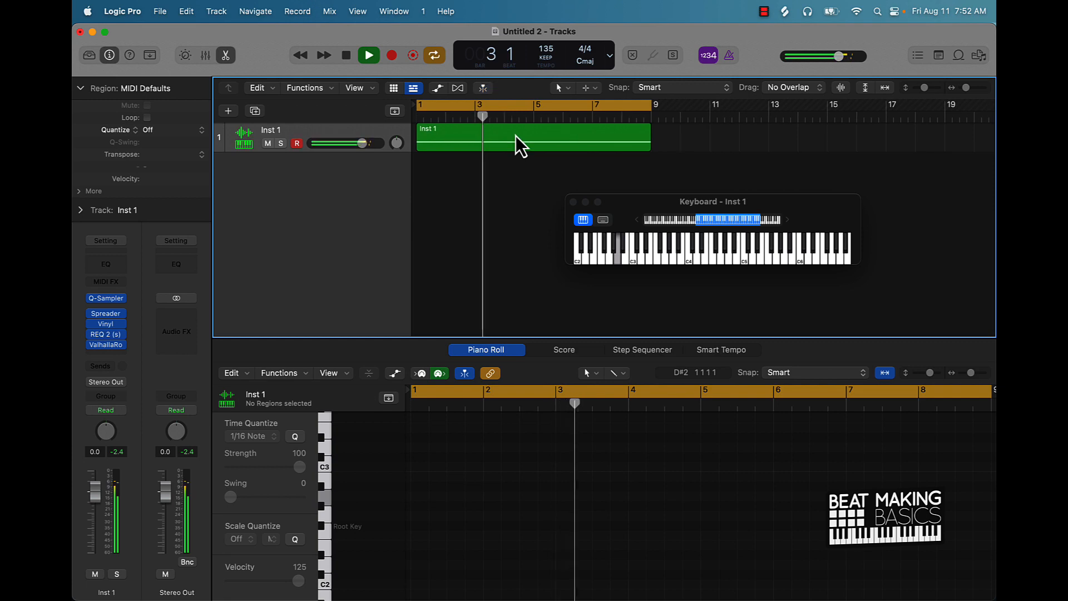
Step: Apply Trim Note End to Following Notes (Force Legato) to the long note in the Inst 1 region and check where it ends
left_click(516, 136)
scroll(469, 481, "down", 2)
key("space")
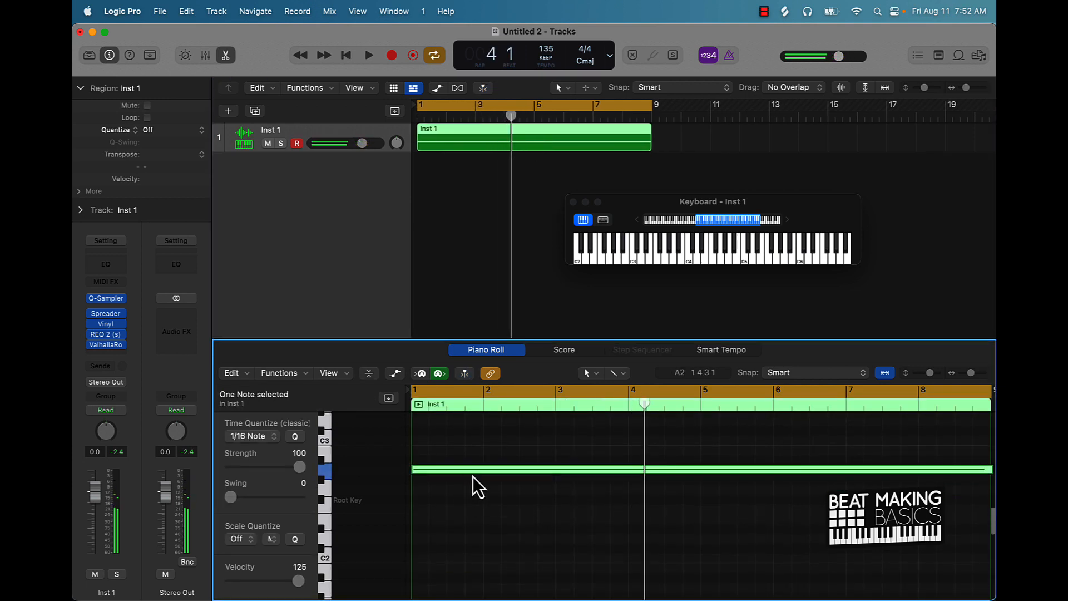
right_click(473, 476)
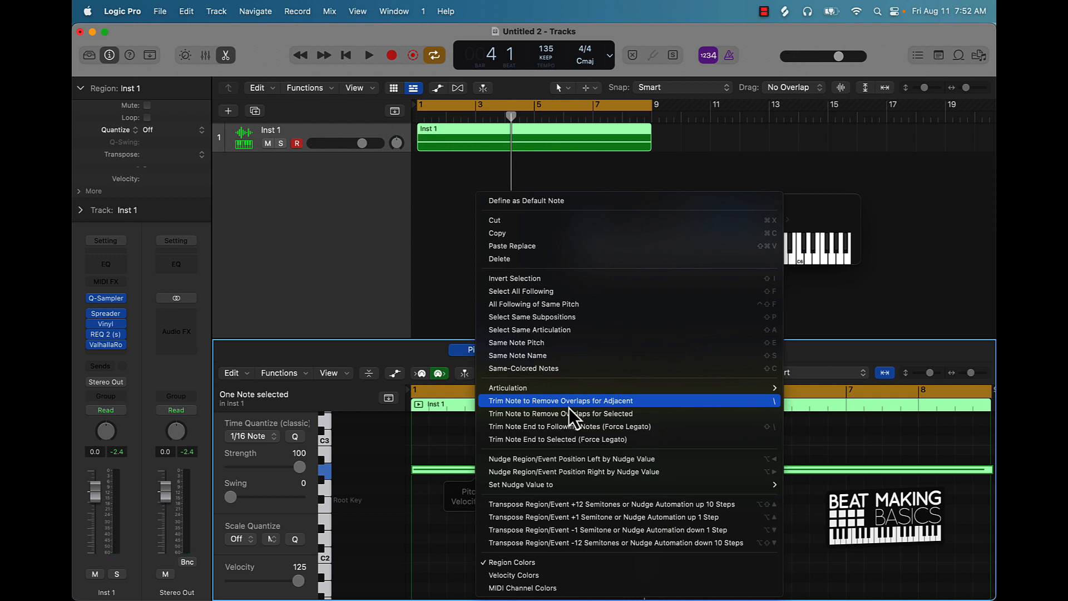
left_click(572, 427)
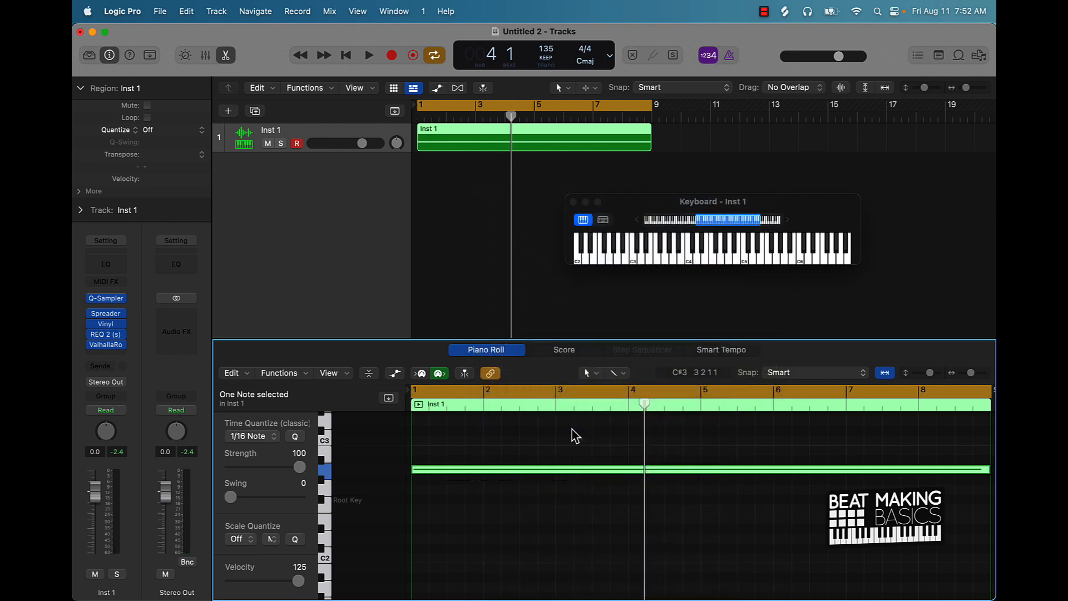
left_click(544, 441)
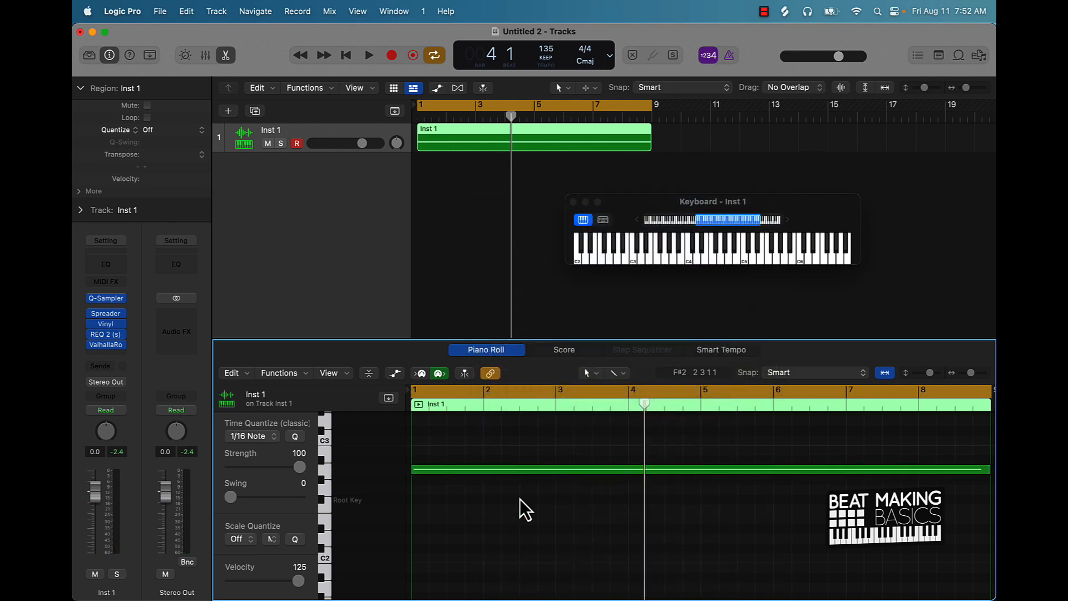
right_click(510, 470)
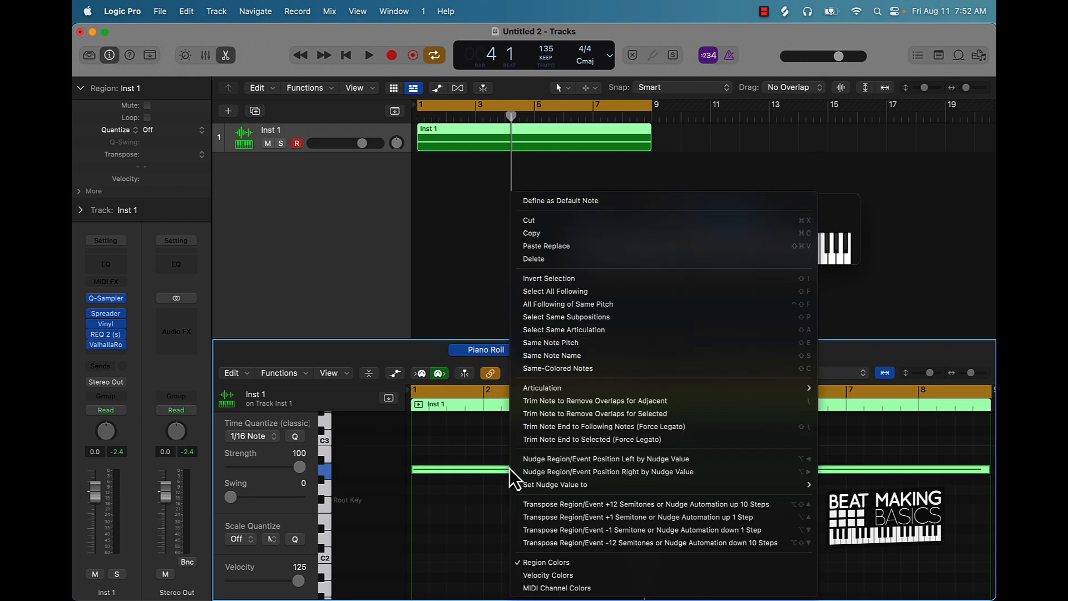
left_click(465, 438)
scroll(545, 454, "down", 5)
scroll(545, 454, "up", 3)
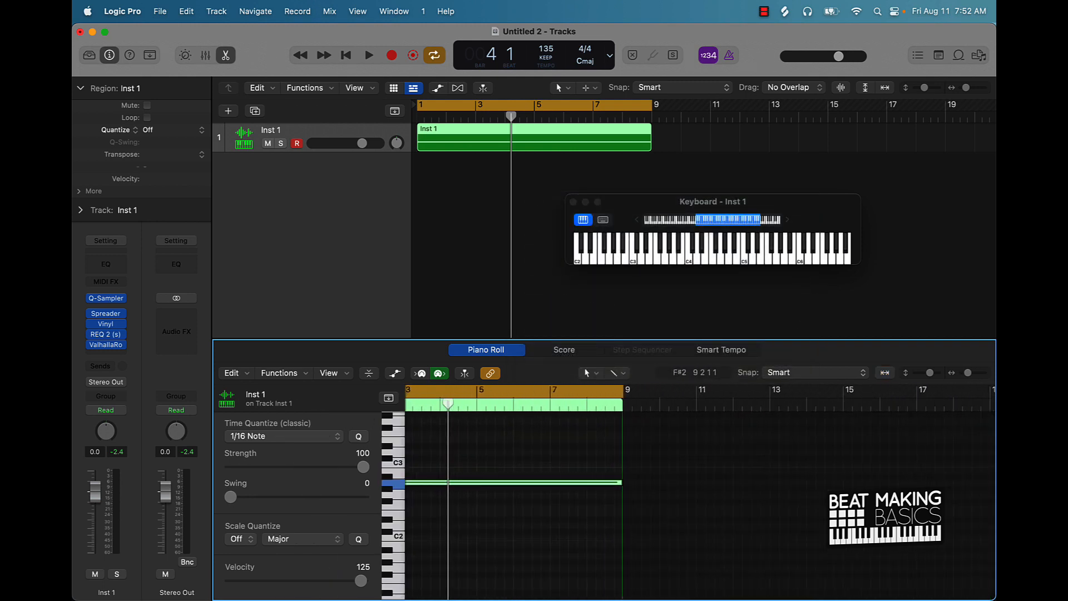
left_click(522, 436)
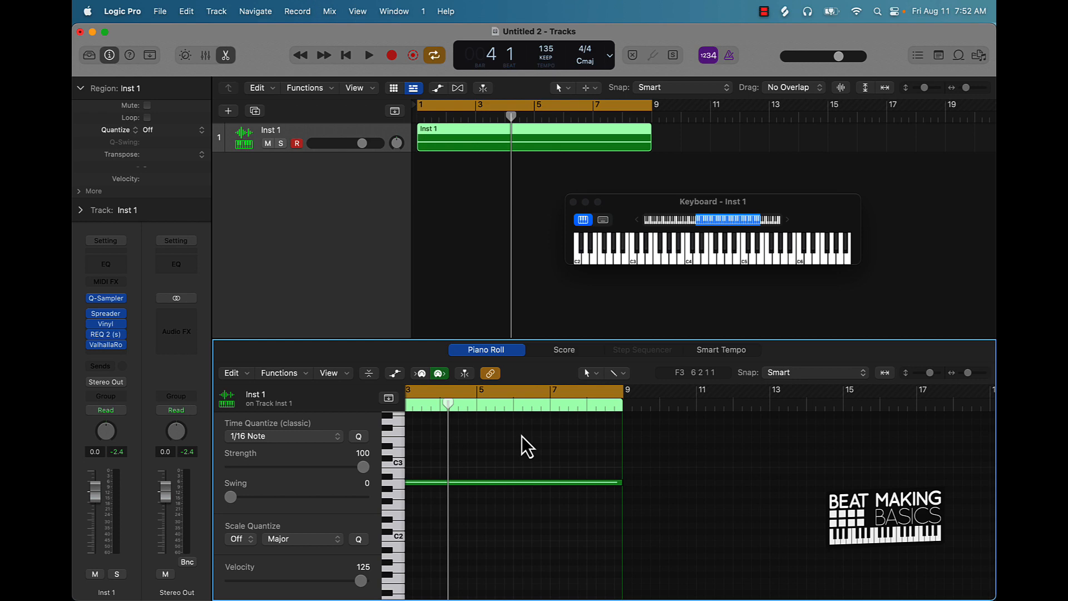
Step: Bounce the Inst 1 region in place to a new track, muting the source and including the audio tail in the file, and audition it
left_click(460, 252)
right_click(493, 140)
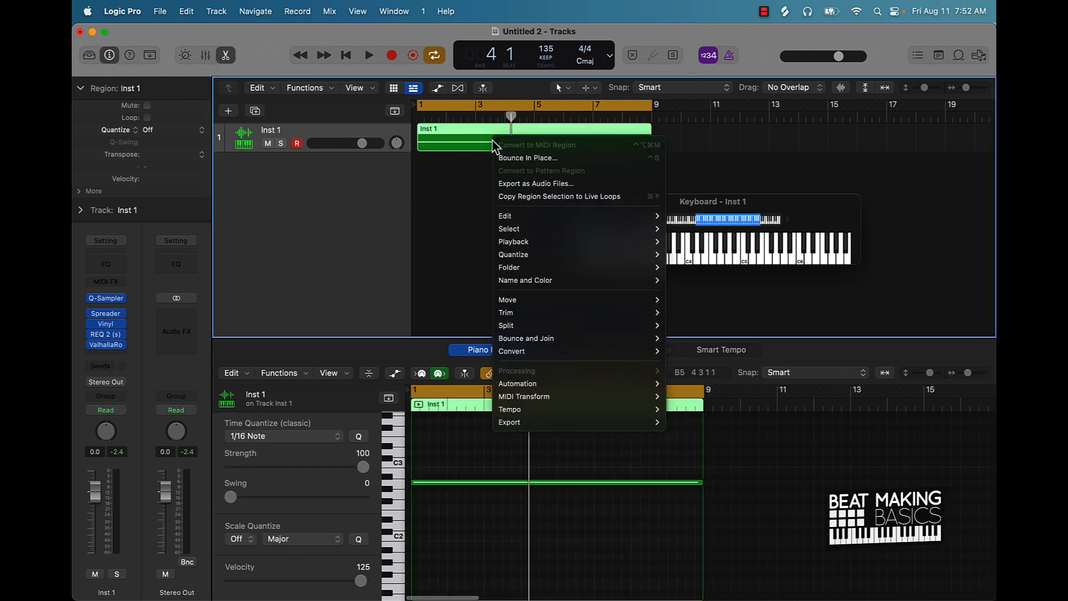
left_click(523, 159)
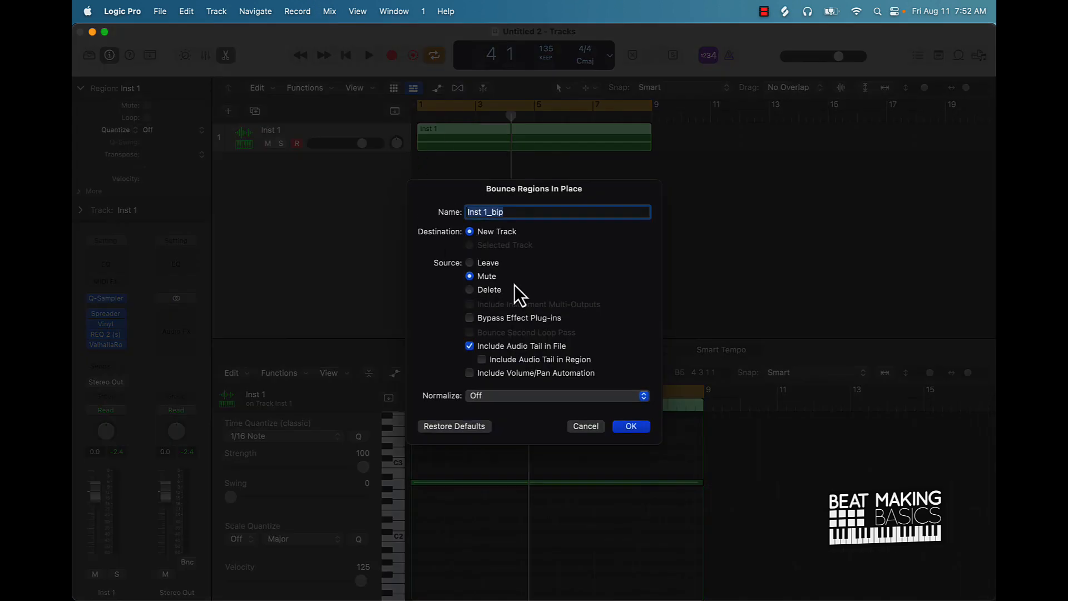
left_click(639, 430)
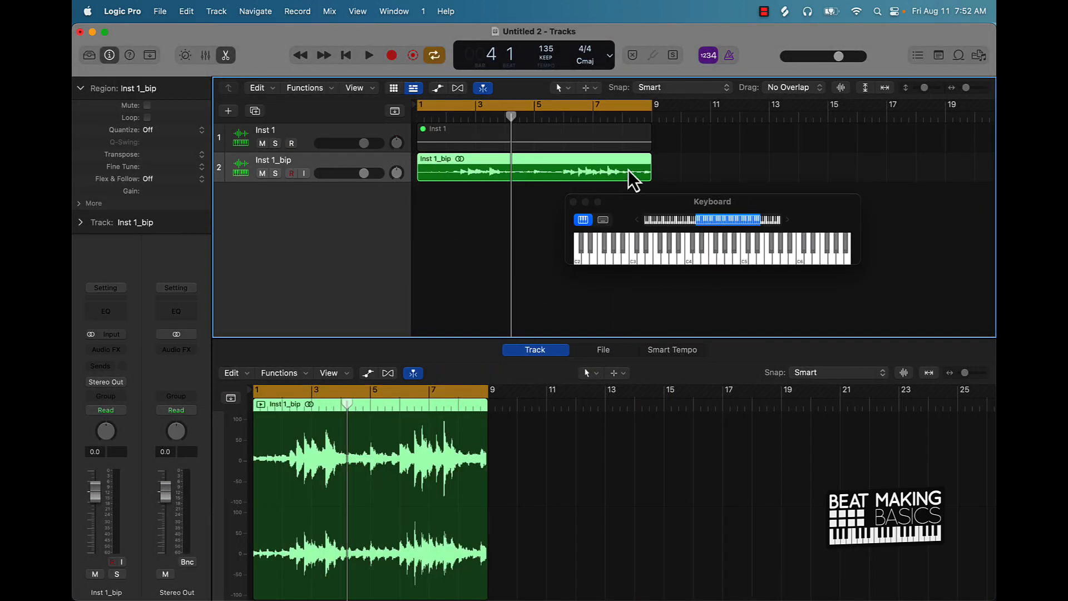
key("space")
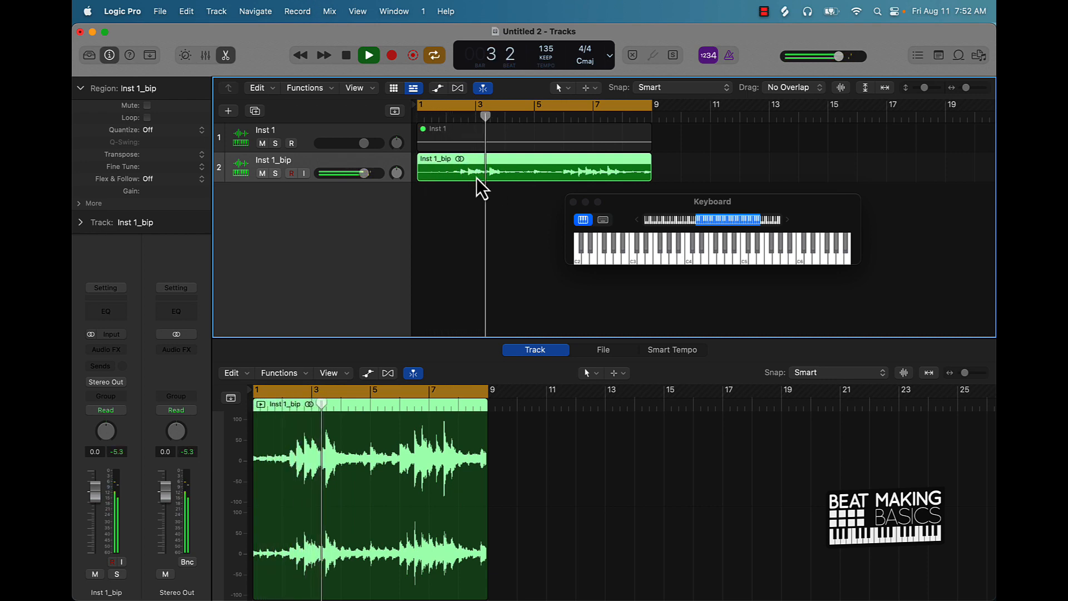
key("space")
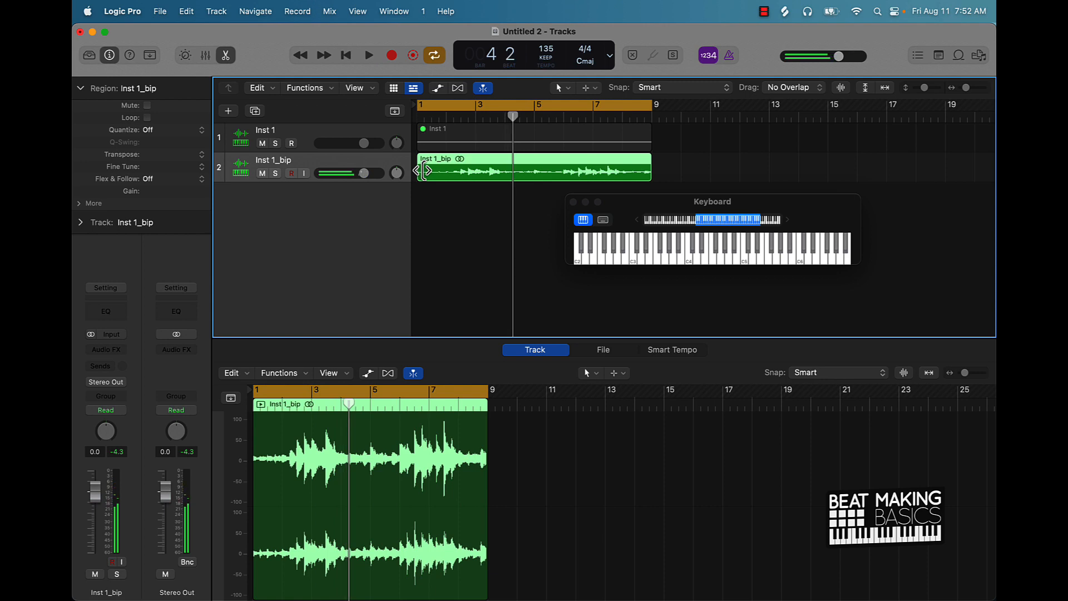
Step: Add a very short fade-in and fade-out to the Inst 1_bip region with the Fade tool and audition its start
key("t")
key("Escape")
key("t")
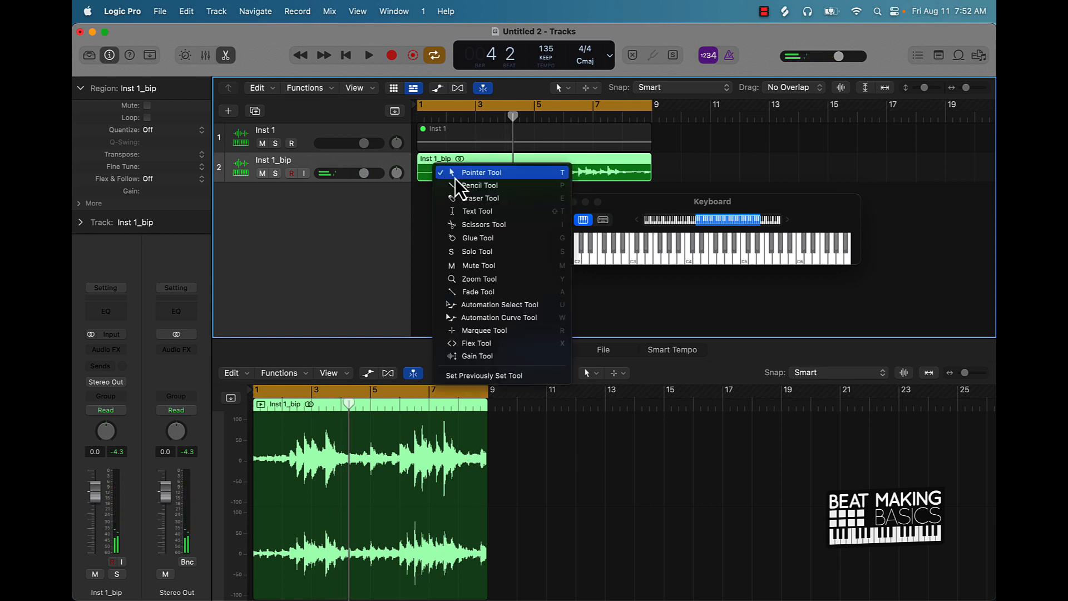
left_click(469, 289)
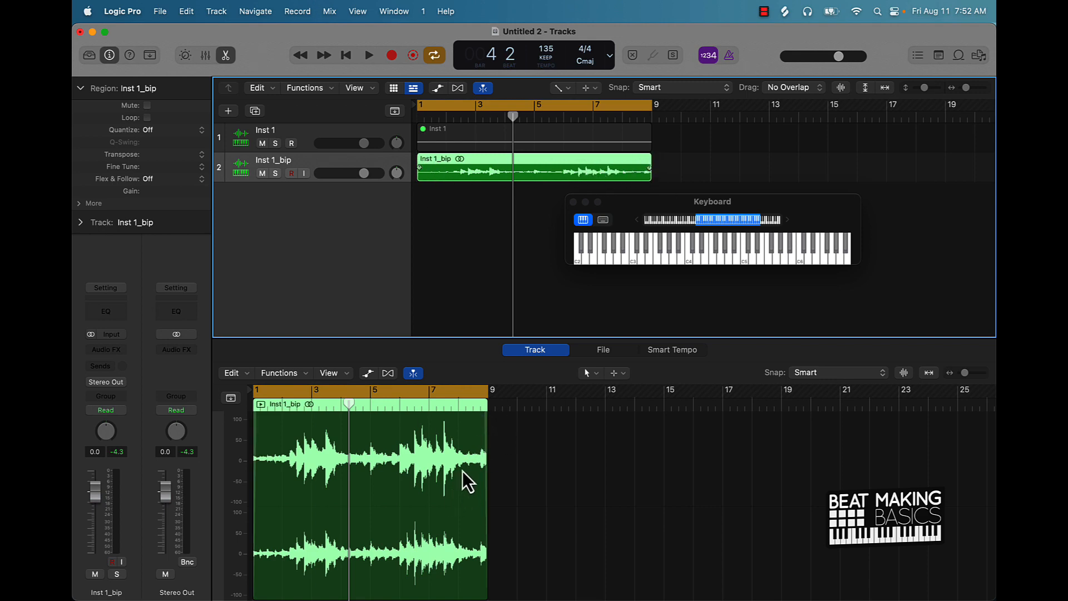
key("space")
key("space")
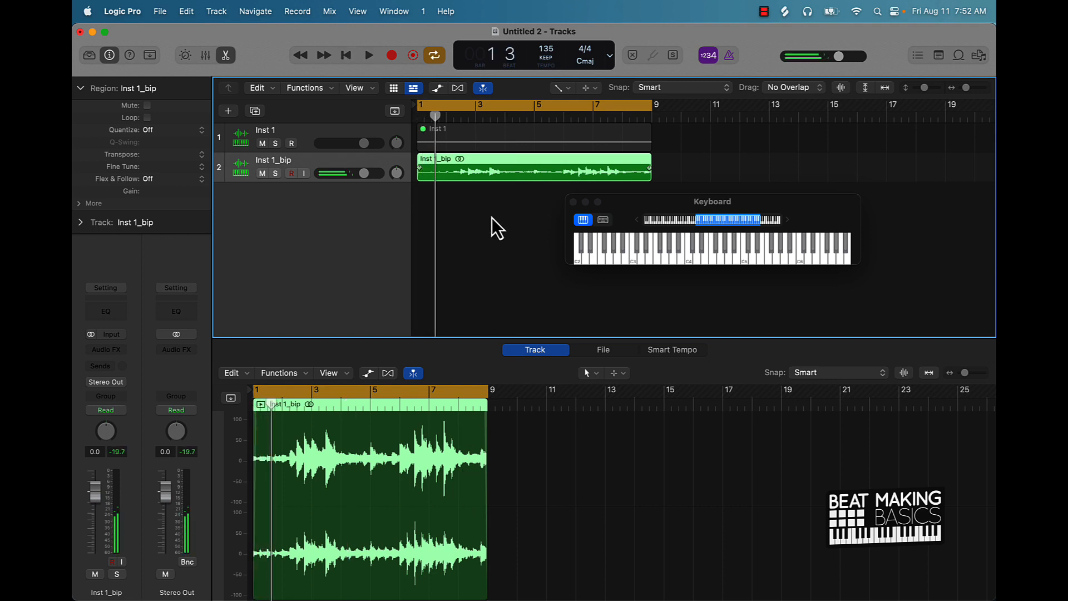
Step: Bend the fade-in and fade-out curves of the Inst 1_bip region outward, and return to the Pointer tool
scroll(492, 217, "up", 10)
scroll(492, 217, "up", 5)
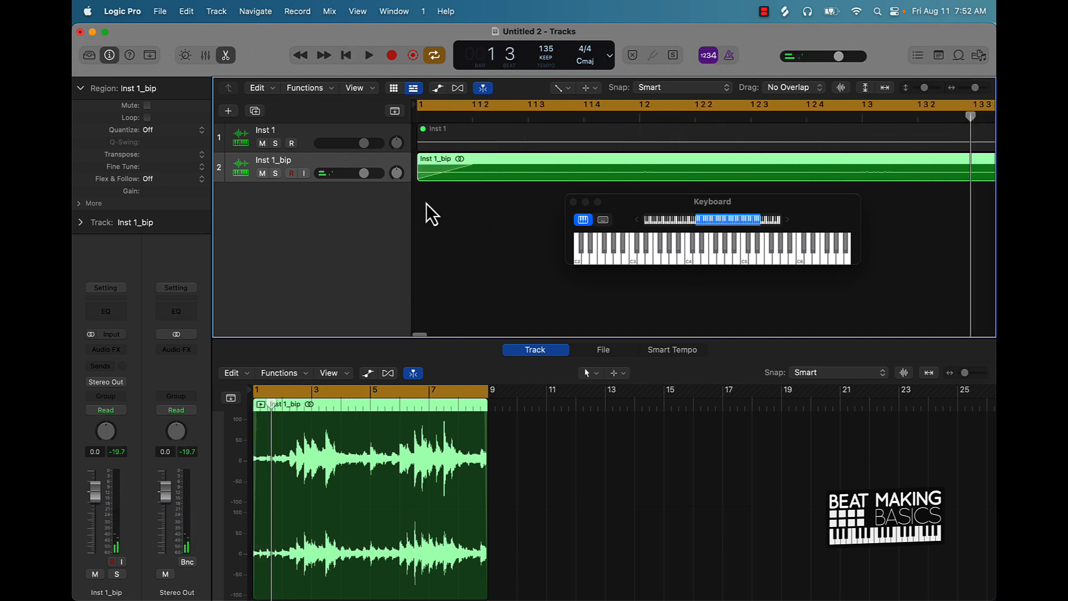
scroll(426, 139, "right", 1)
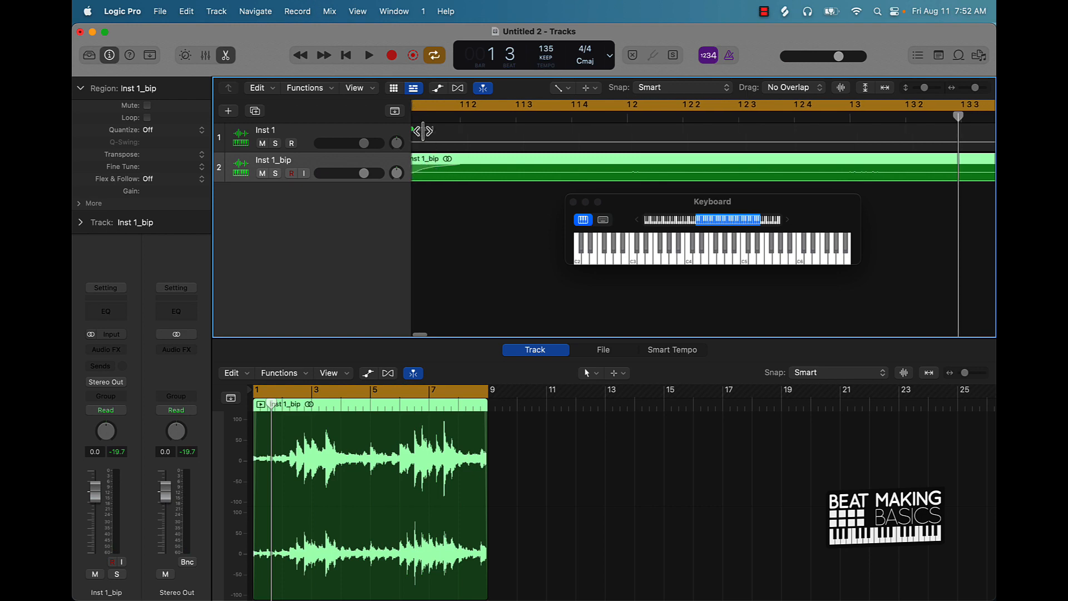
scroll(572, 182, "down", 5)
scroll(703, 185, "right", 10)
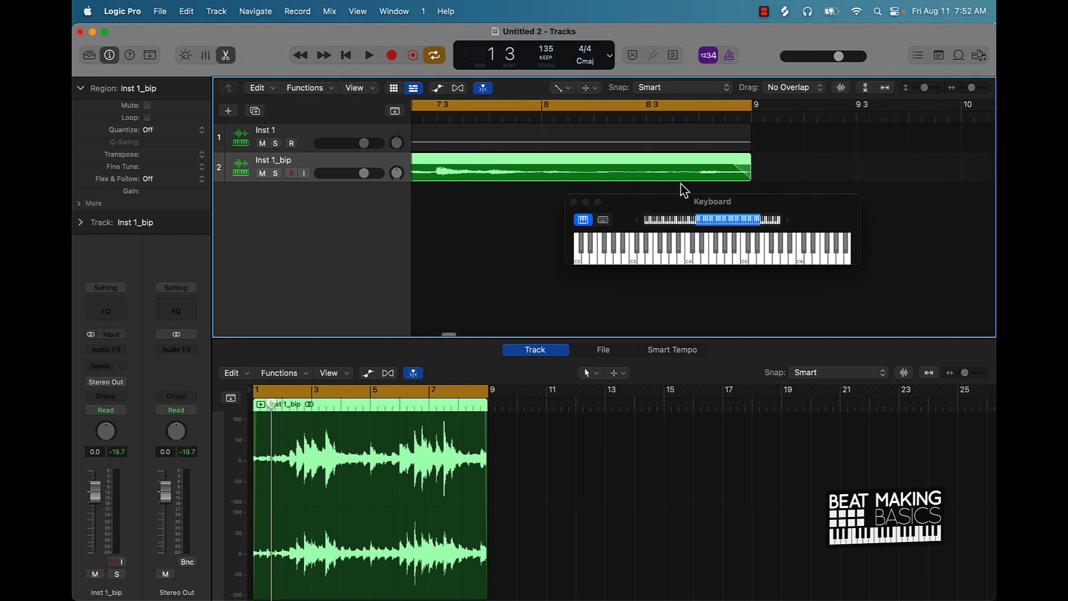
scroll(684, 189, "right", 1)
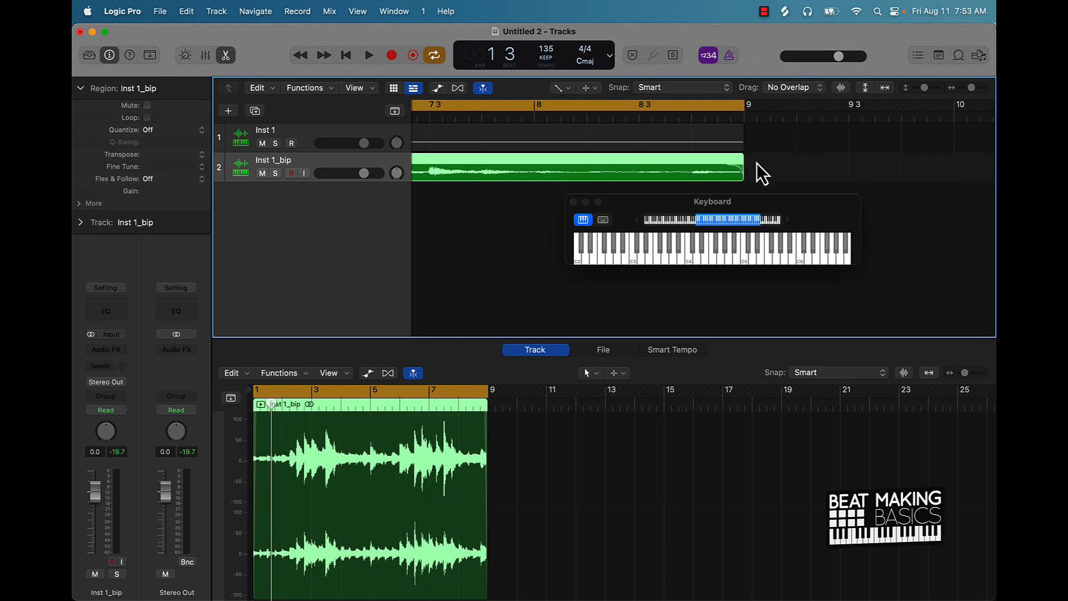
left_click(767, 161)
scroll(767, 160, "down", 5)
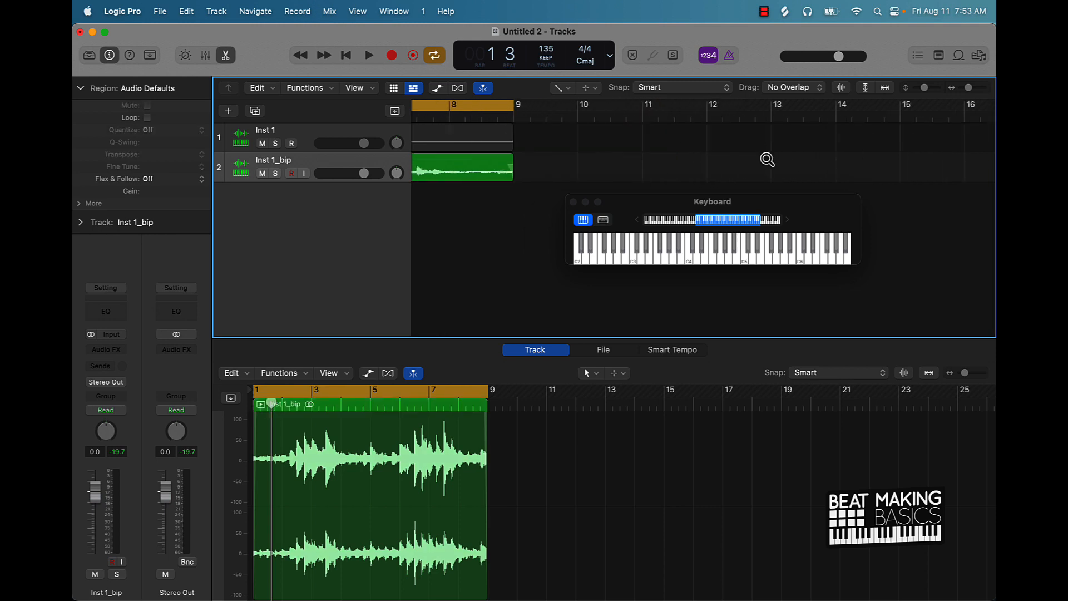
scroll(489, 169, "down", 5)
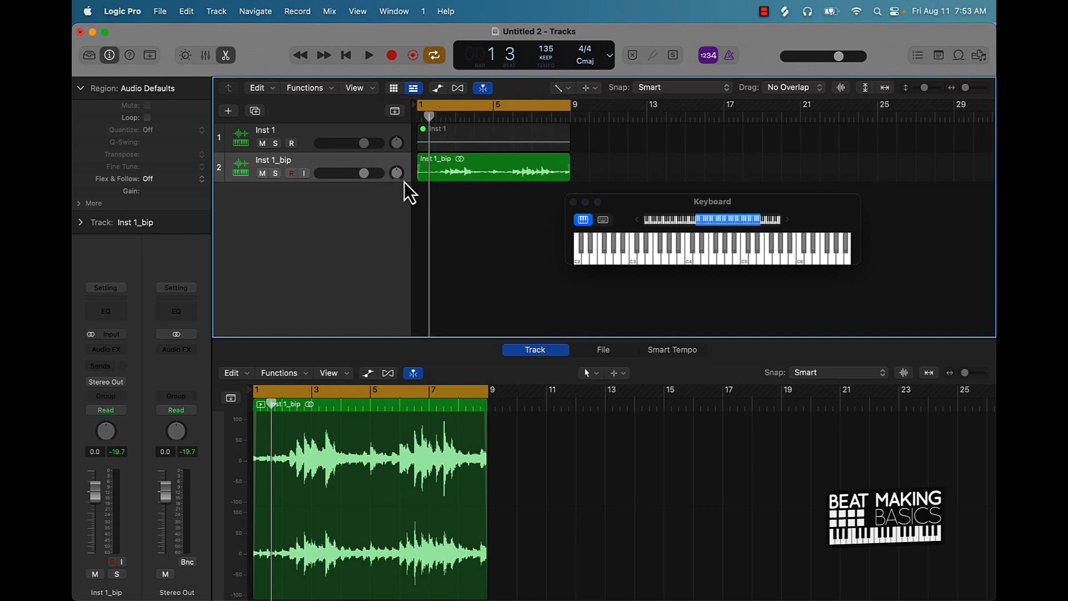
key("t")
left_click(436, 182)
Step: Create one software instrument track with Quick Sampler (Single Sample), close the on-screen keyboard, and move the sampler window clear of the tracks
left_click(229, 111)
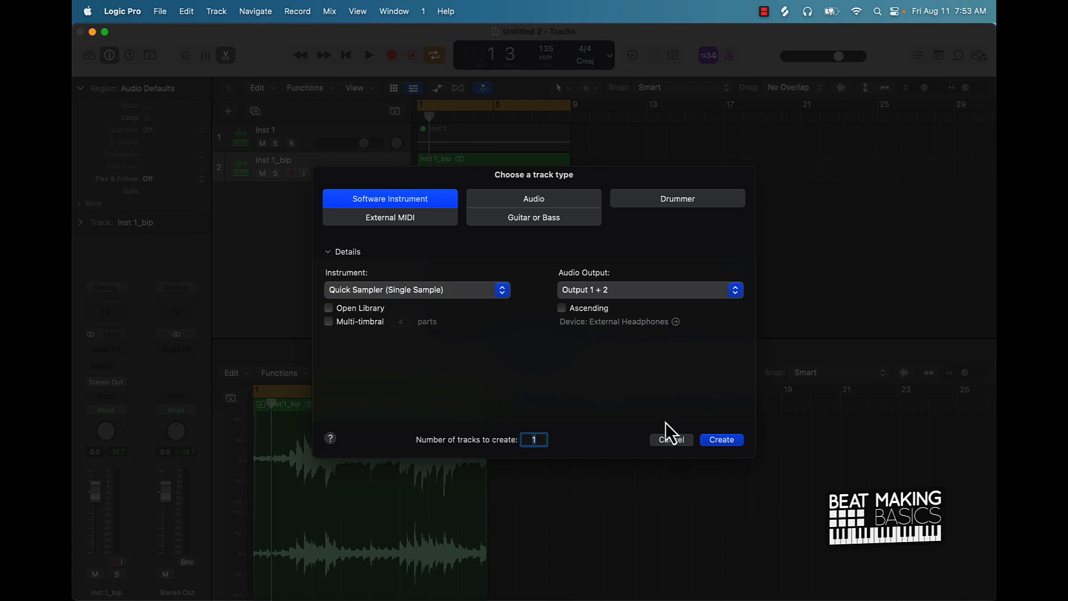
left_click(734, 443)
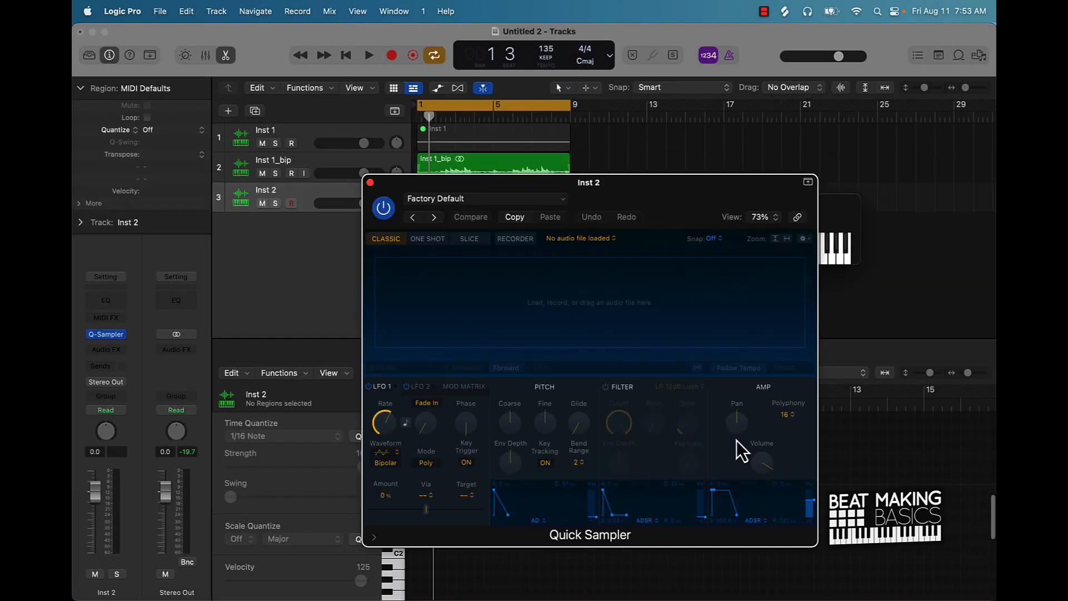
left_click_drag(694, 188, 495, 218)
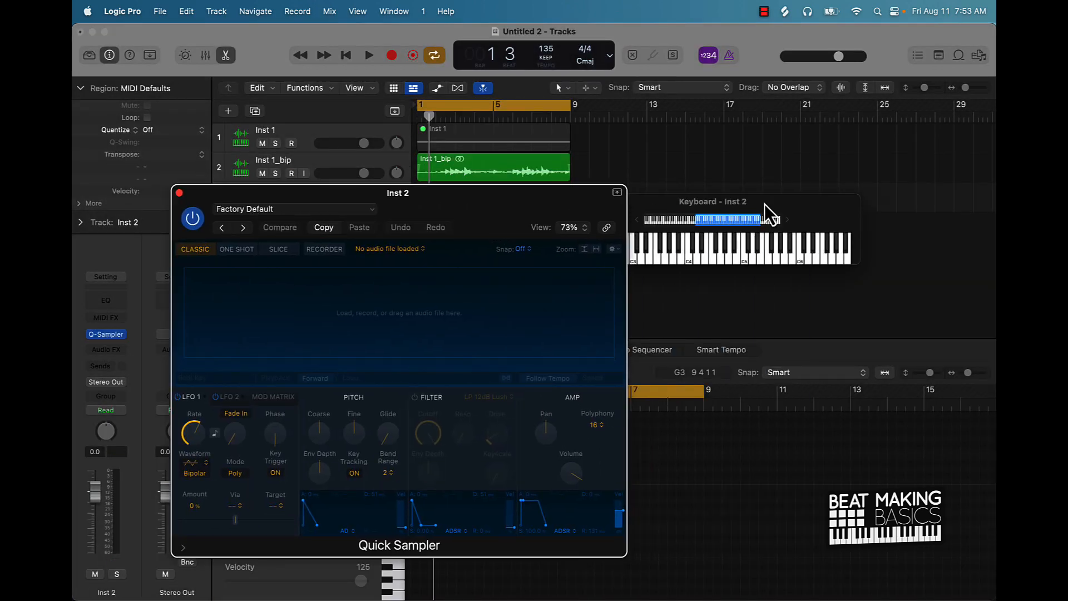
left_click_drag(765, 205, 740, 205)
left_click(573, 202)
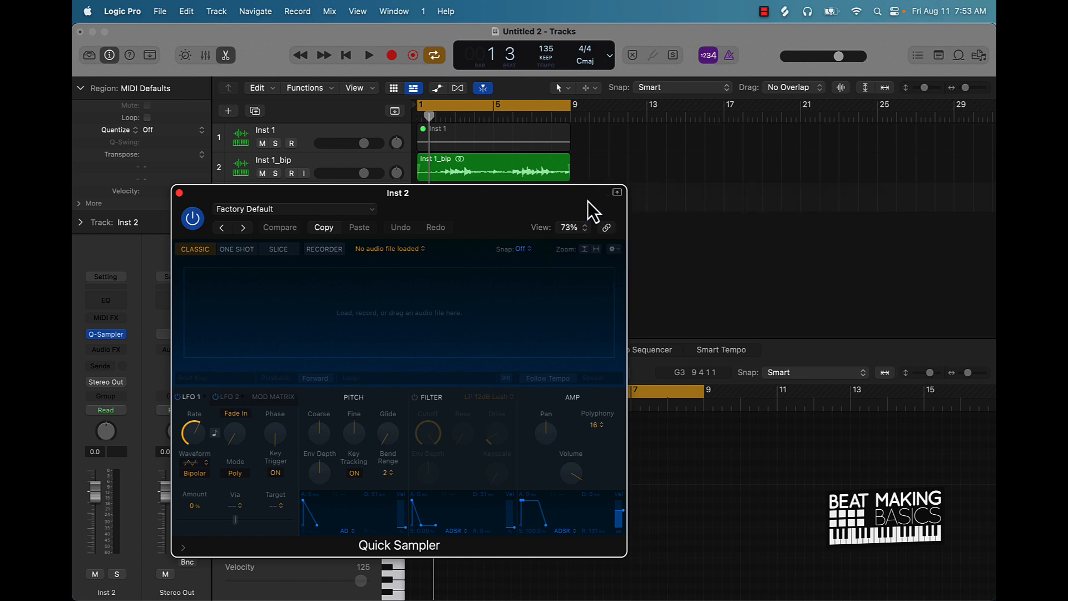
left_click_drag(587, 201, 633, 231)
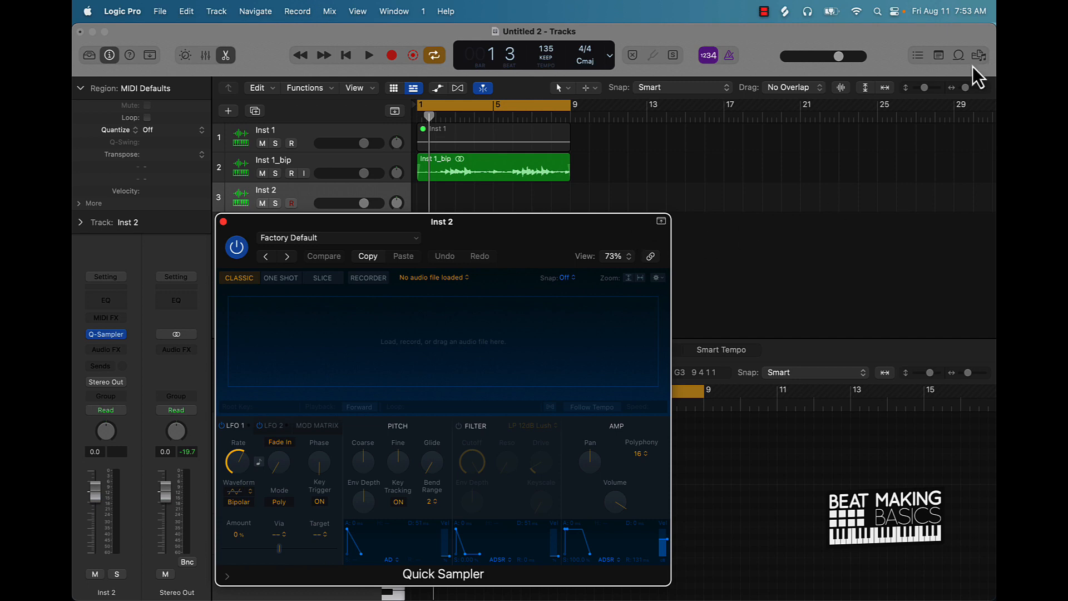
Step: Open the Loop Browser and clear its Piano and Relaxed filters
left_click(959, 56)
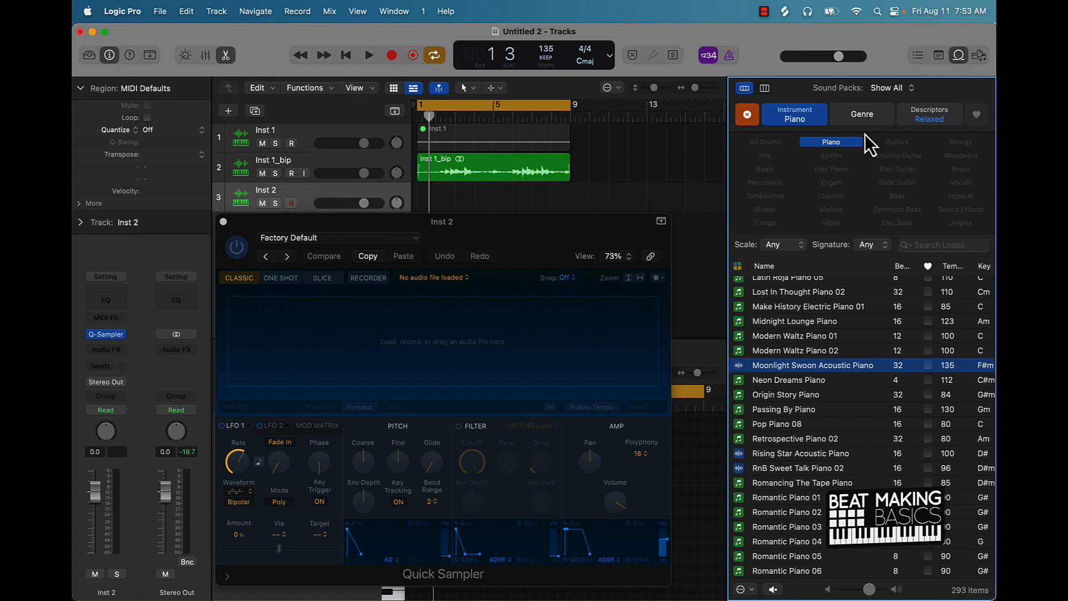
left_click(850, 141)
left_click(803, 118)
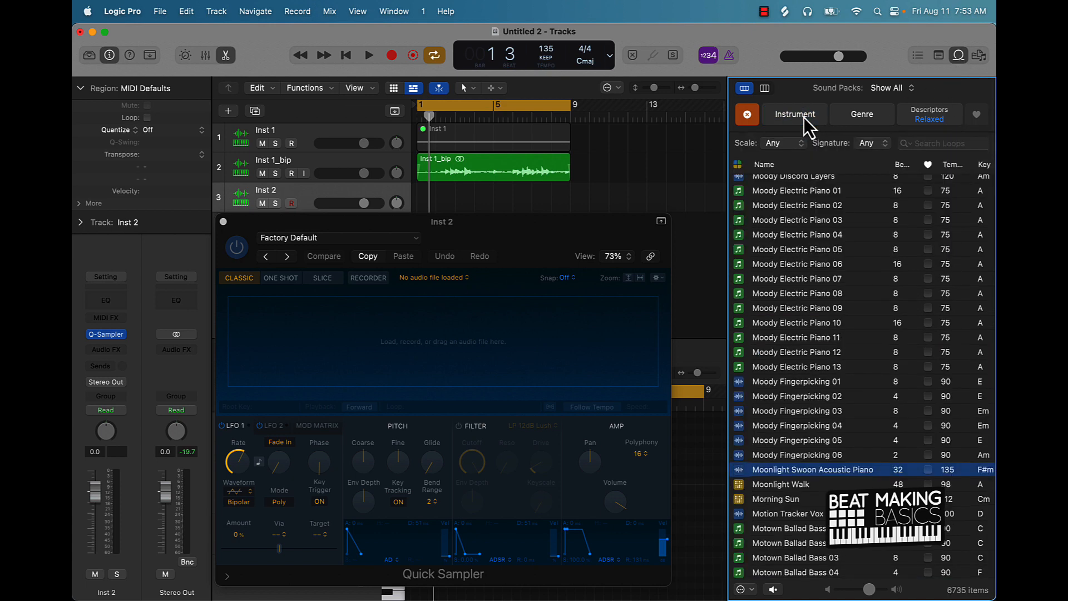
left_click(745, 115)
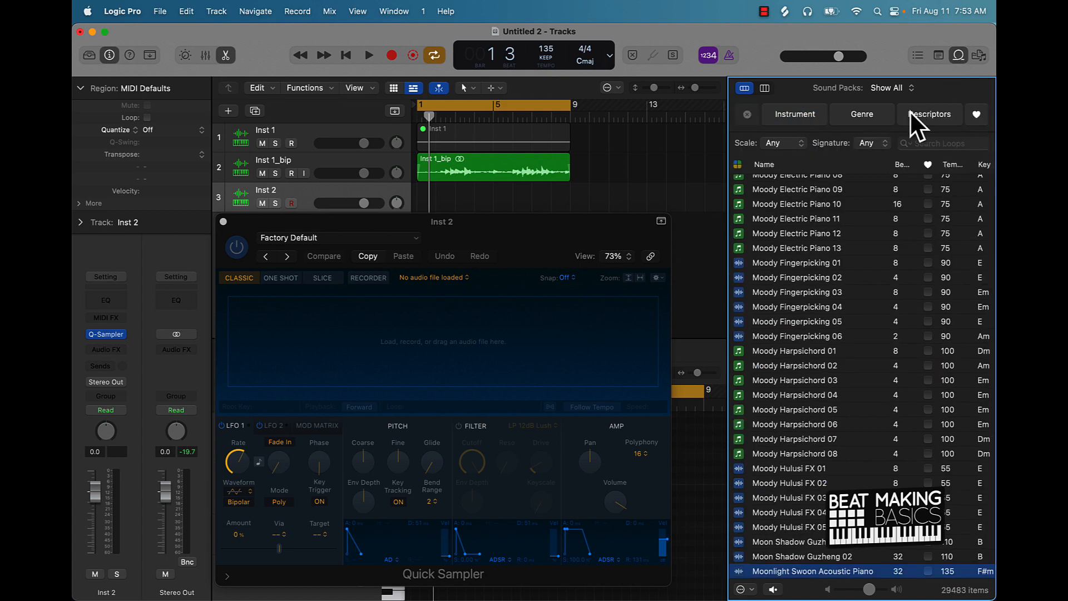
Step: Filter the loops by the All Drums instrument category and the Hip Hop genre
left_click(802, 113)
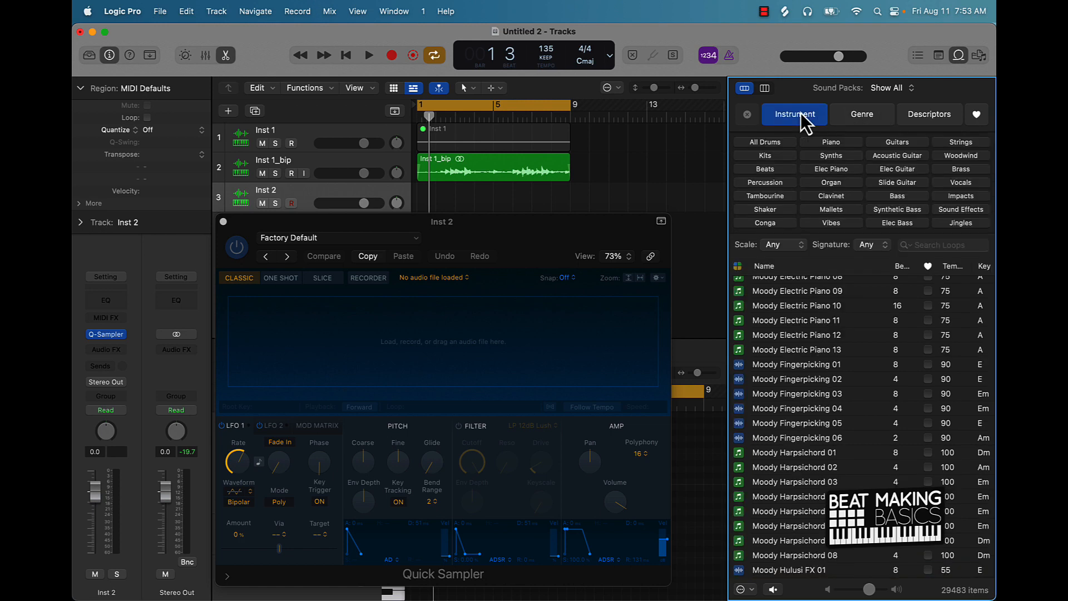
left_click(773, 146)
left_click(861, 117)
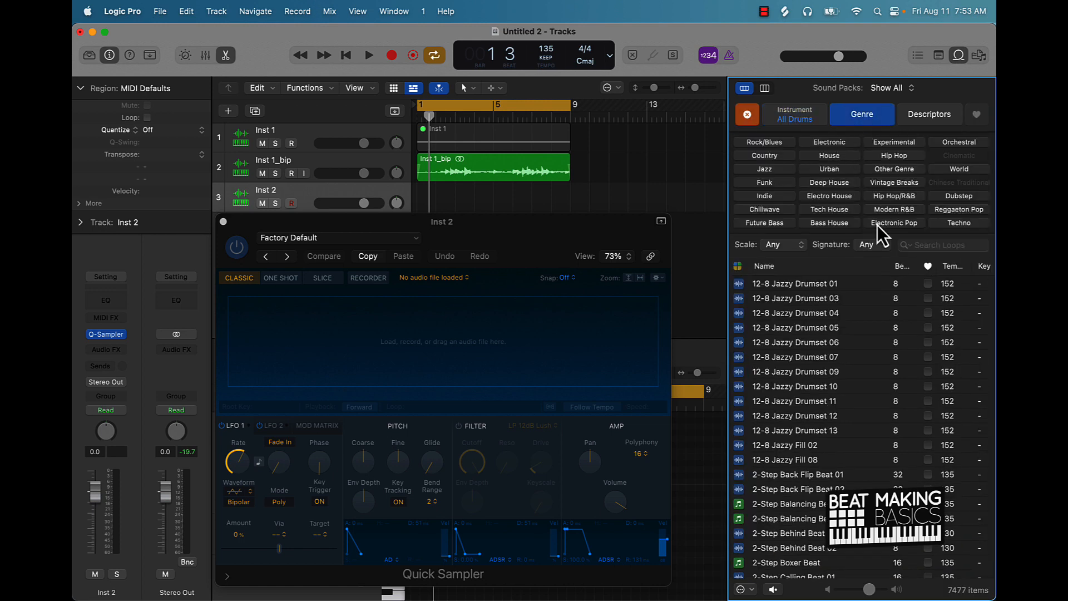
left_click(896, 156)
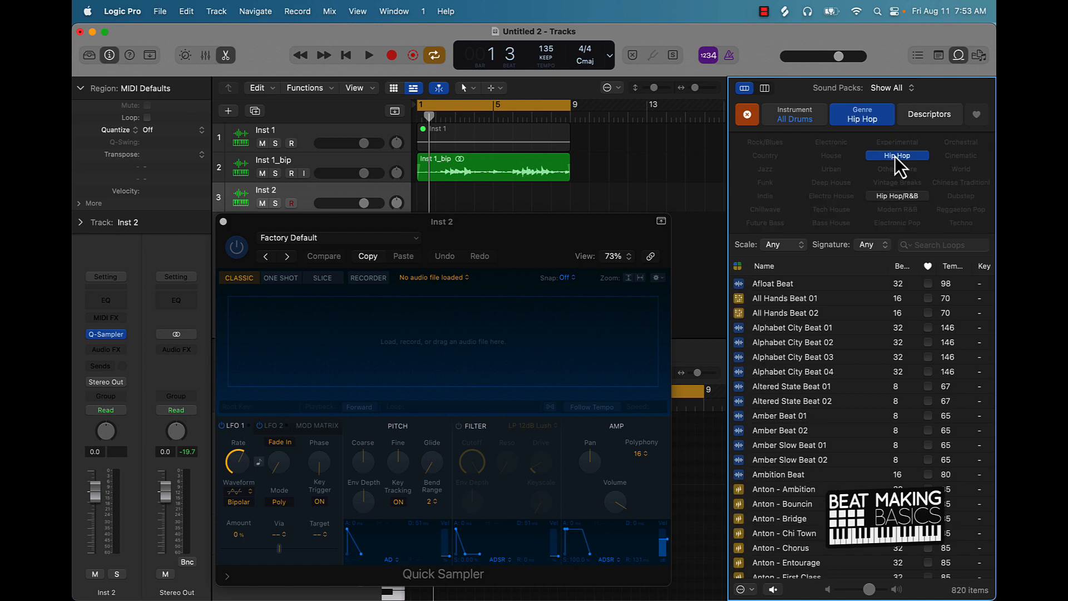
Step: Browse the filtered drum loops and preview Ghost Town Beat
scroll(813, 464, "down", 15)
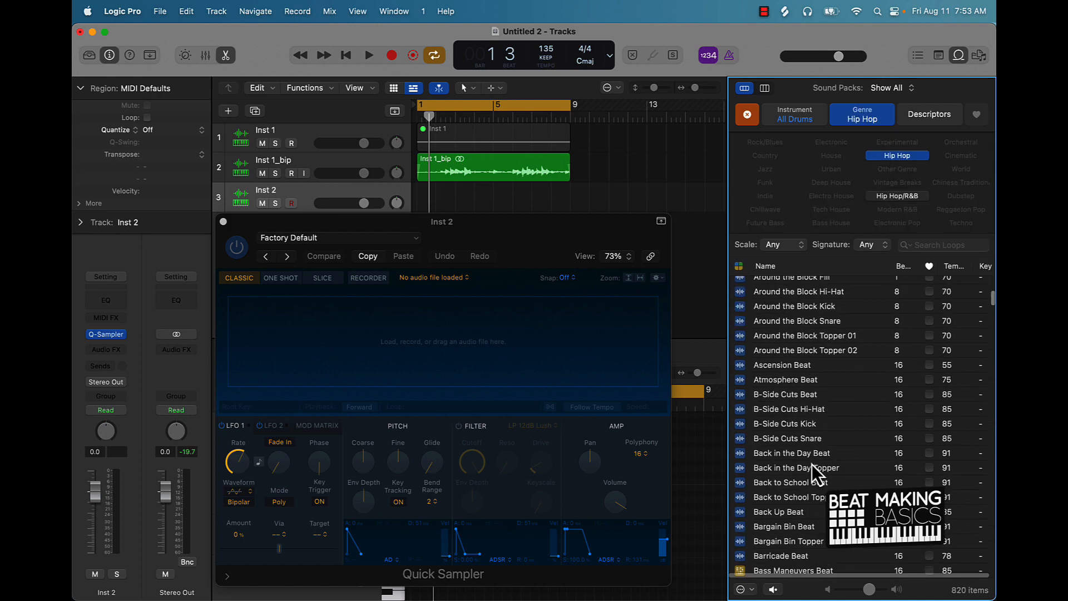
scroll(813, 464, "down", 15)
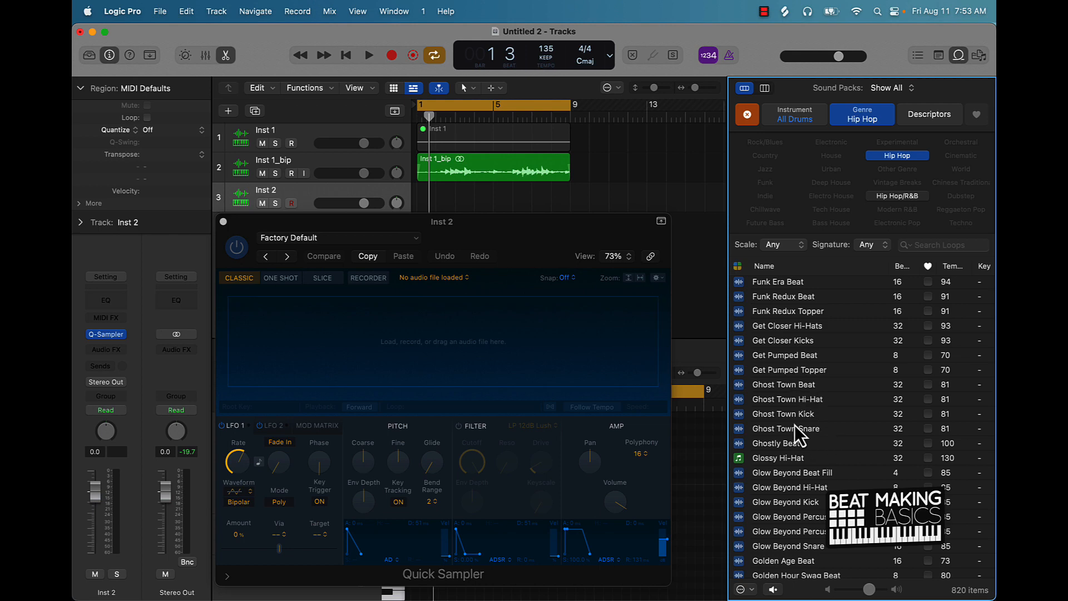
left_click(789, 385)
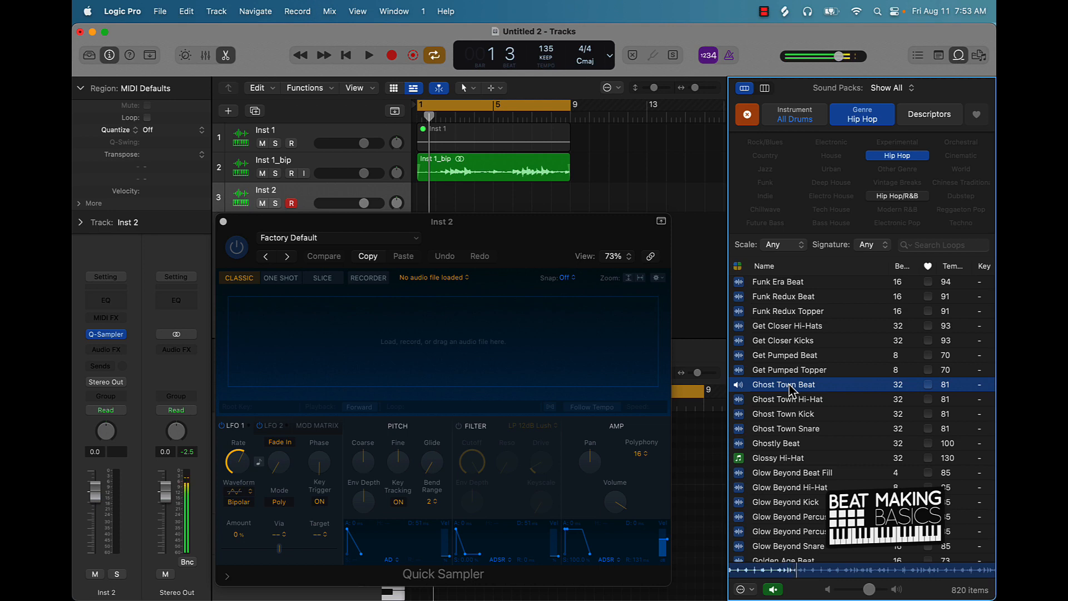
Step: Load the Ghost Town Beat loop into the Inst 2 Quick Sampler and switch the sampler to Slice mode
left_click(790, 388)
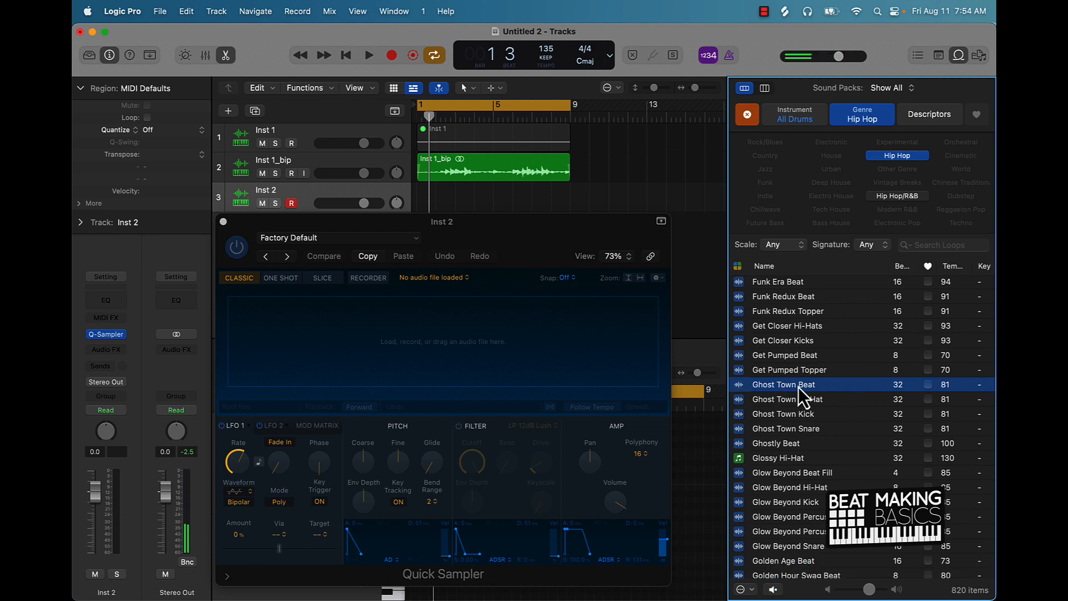
left_click_drag(799, 387, 580, 366)
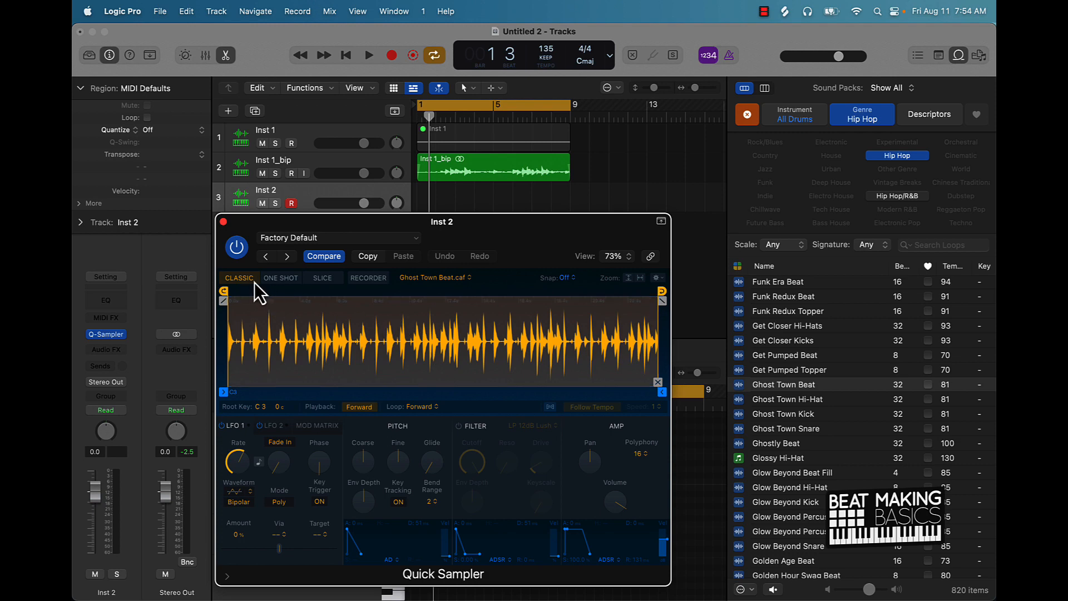
left_click(328, 282)
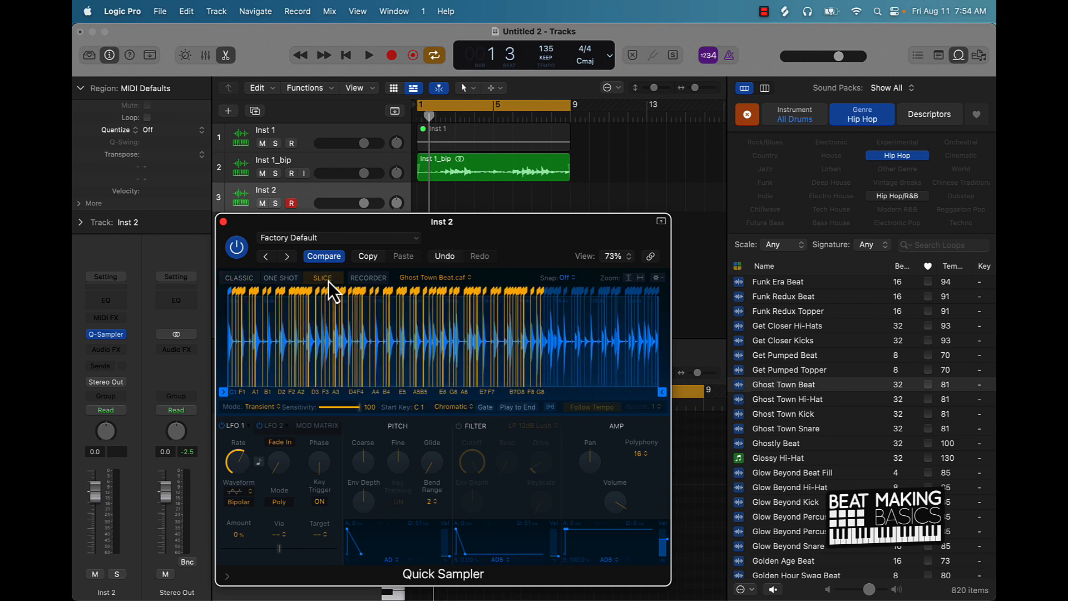
mouse_move(375, 351)
scroll(375, 351, "up", 5)
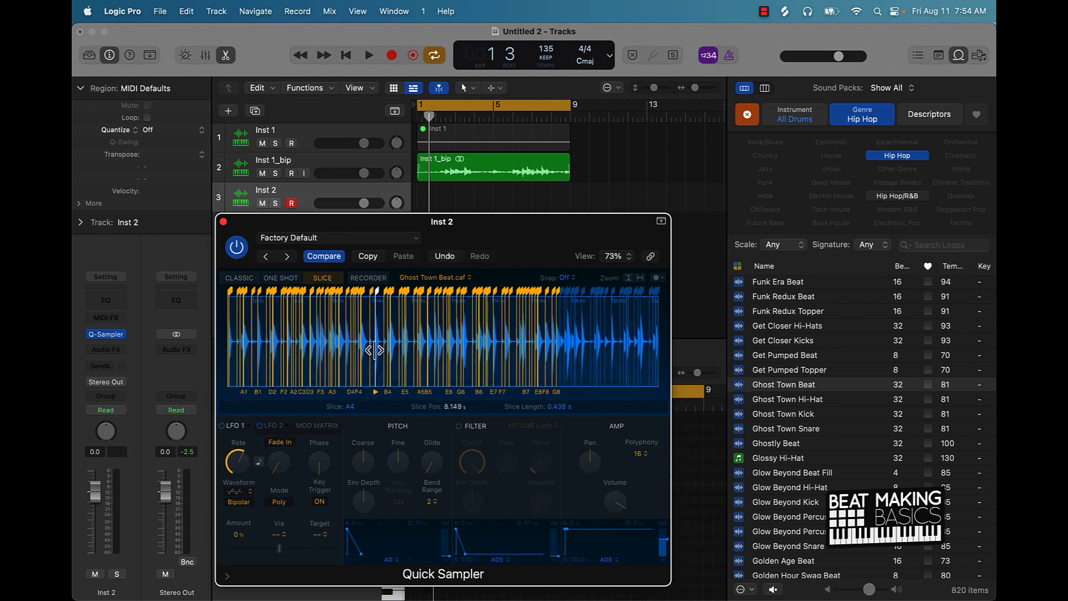
scroll(375, 350, "up", 8)
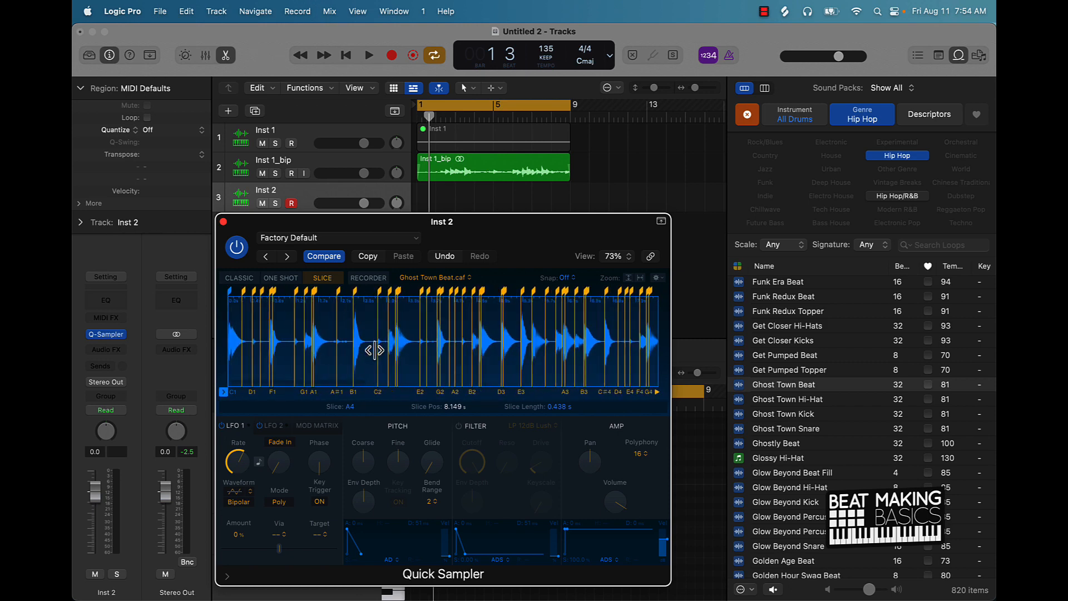
scroll(374, 351, "up", 6)
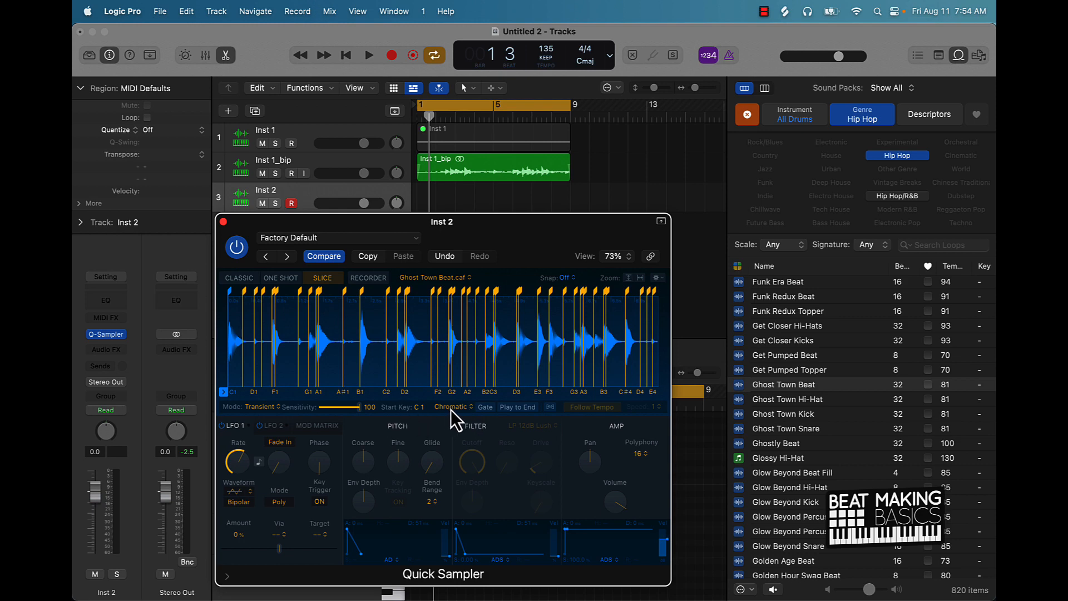
Step: Map the drum slices to white keys only
left_click(466, 409)
left_click(453, 425)
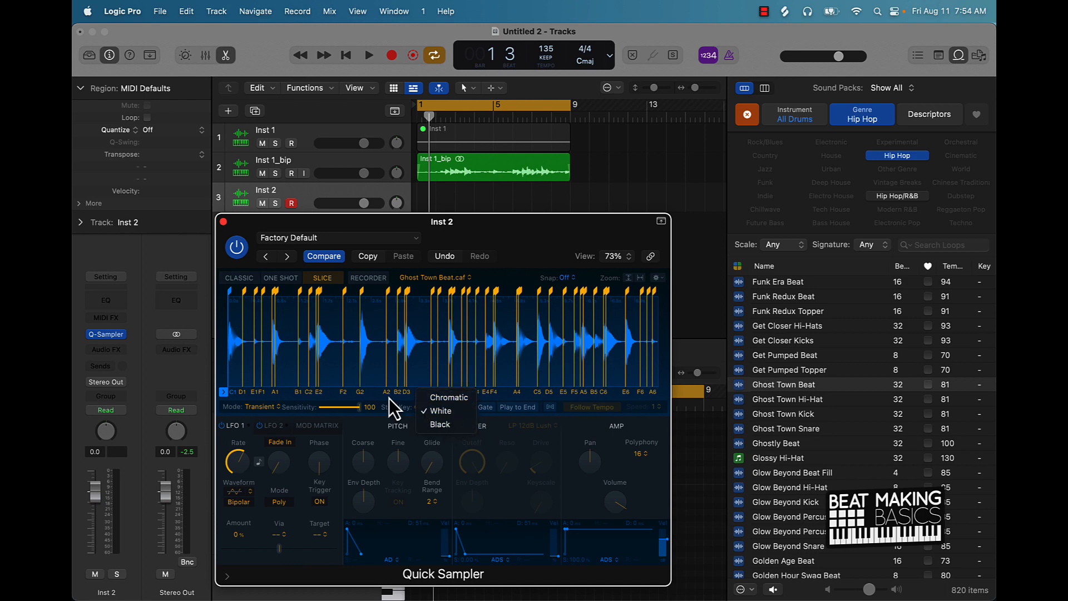
left_click(291, 399)
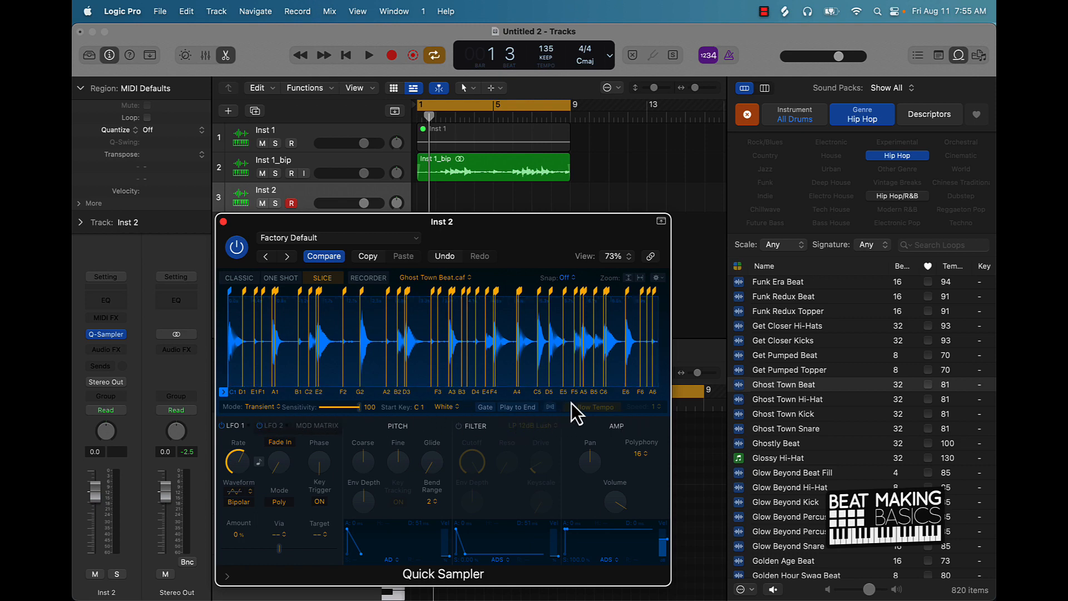
Step: Show the on-screen piano keyboard above the sampler and close the Loop Browser
left_click(694, 283)
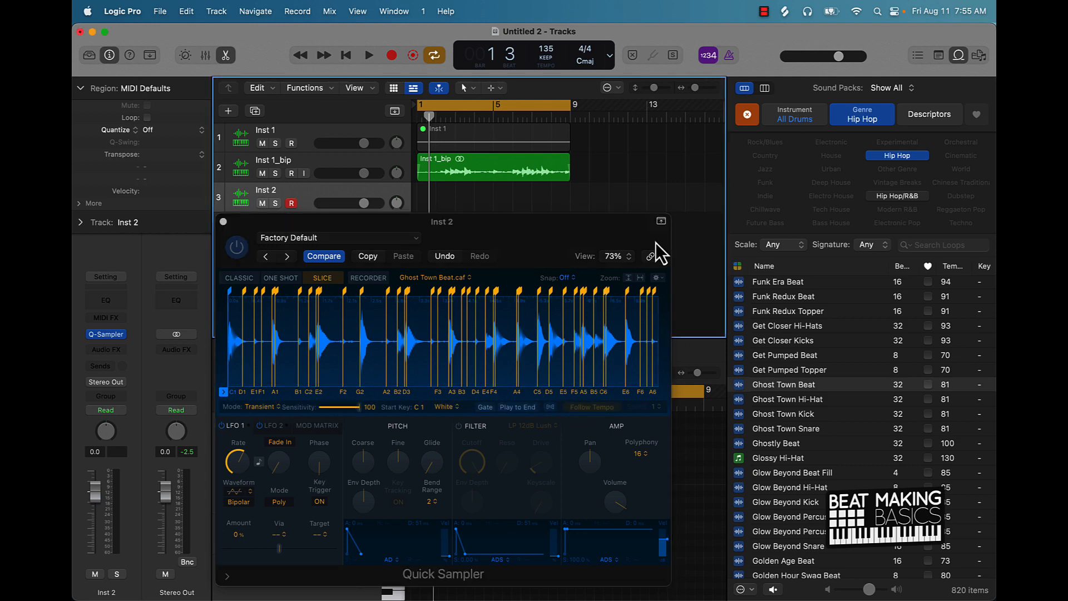
key("super+k")
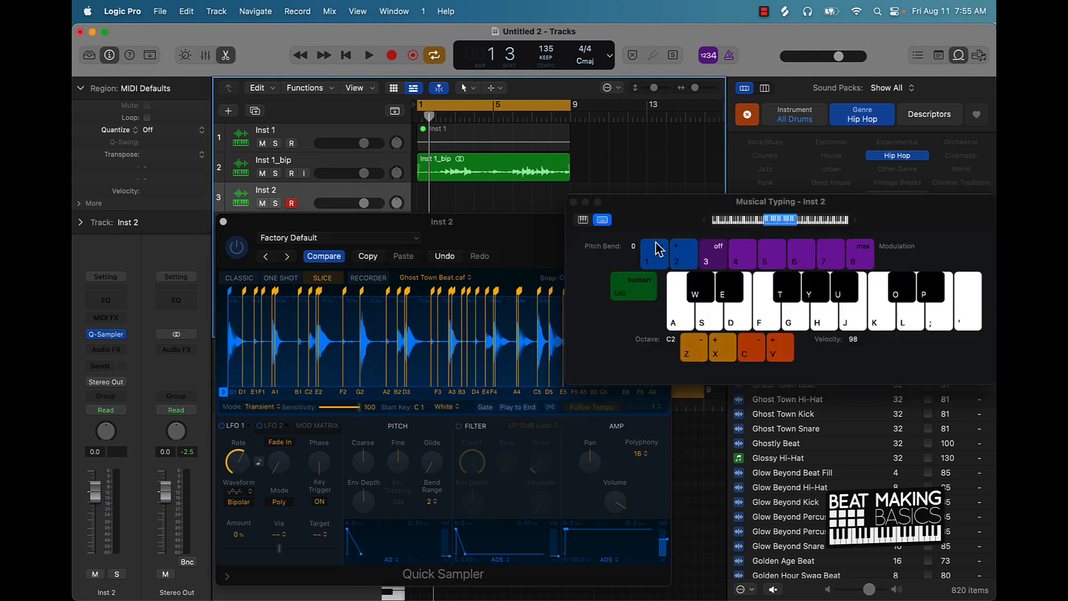
left_click(582, 218)
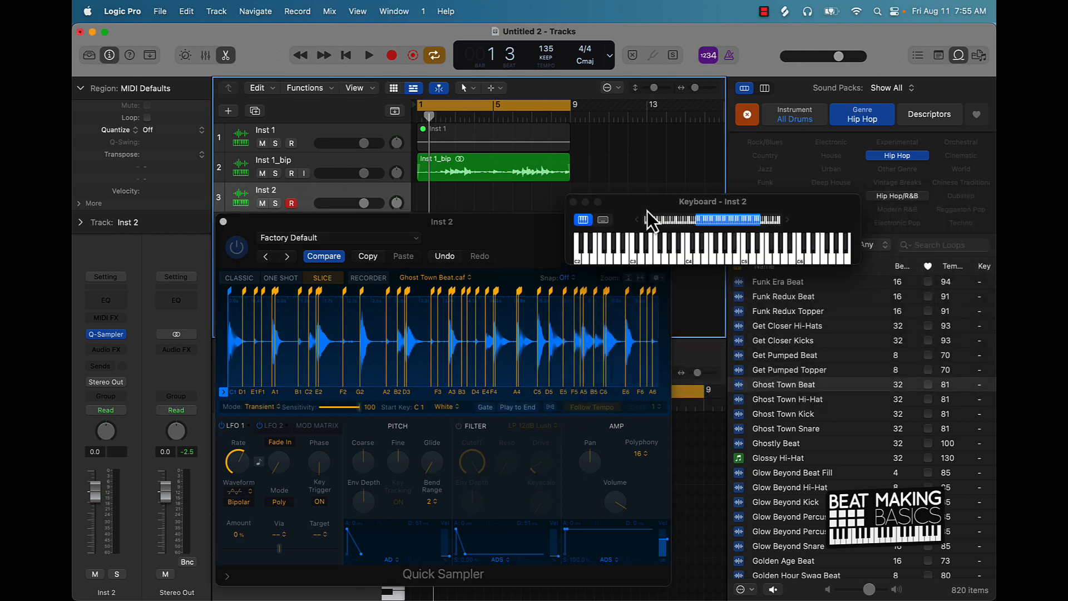
left_click_drag(646, 212, 683, 124)
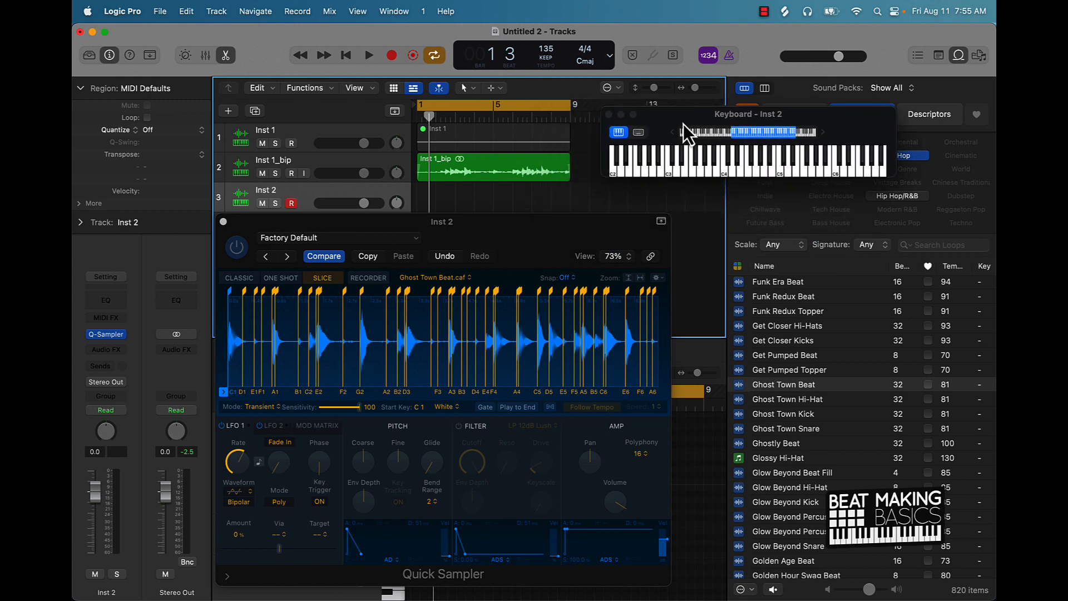
left_click(957, 56)
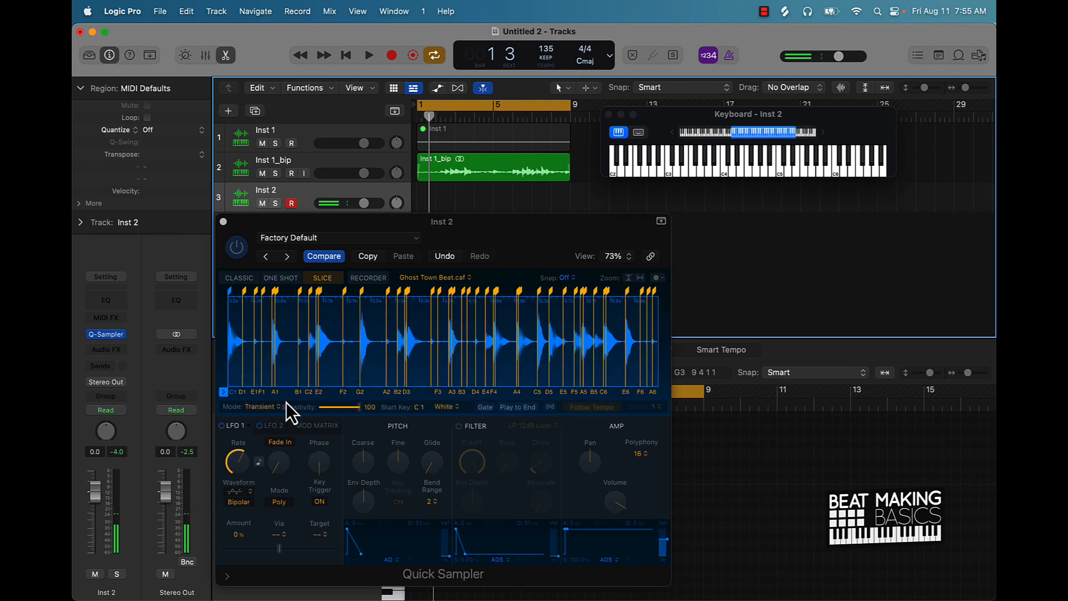
Step: Set the transient sensitivity to 0 and add manual slice markers at about 0.445 s and 0.556 s
left_click_drag(360, 408, 256, 408)
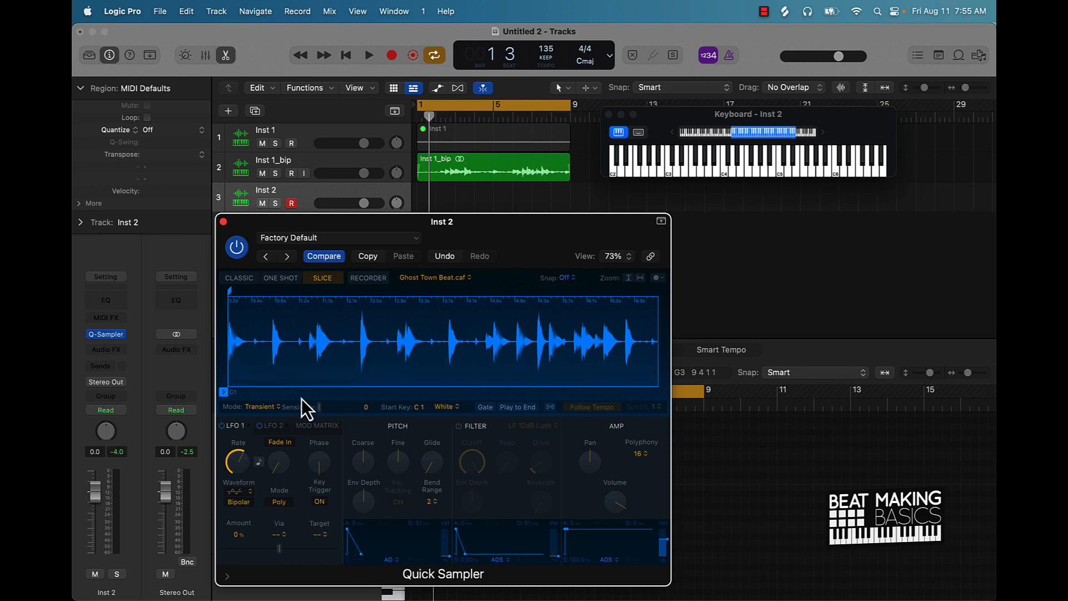
left_click(252, 342)
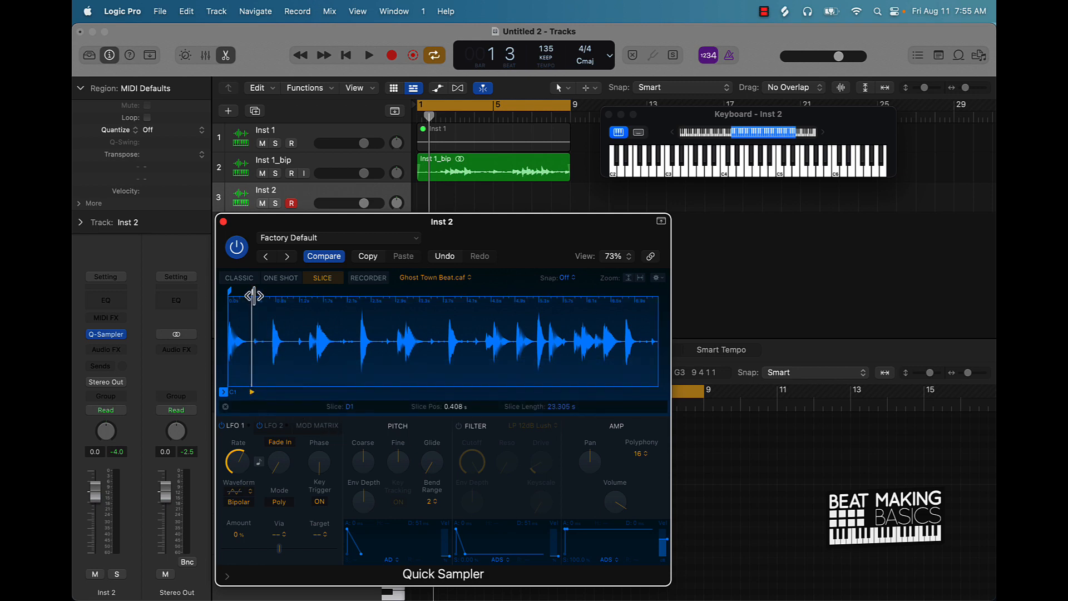
left_click_drag(255, 294, 254, 293)
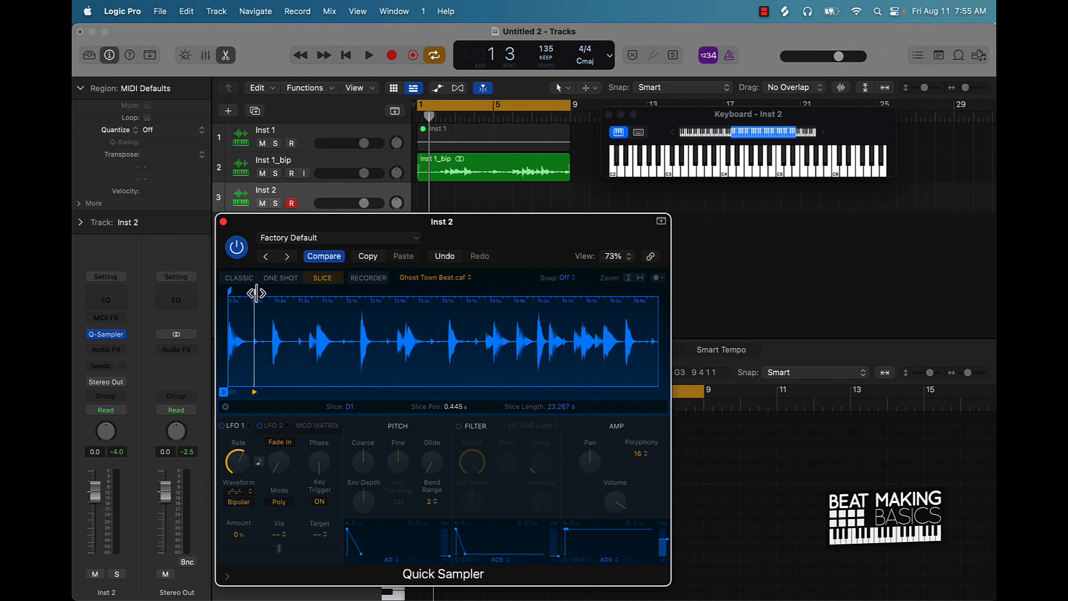
left_click(261, 348)
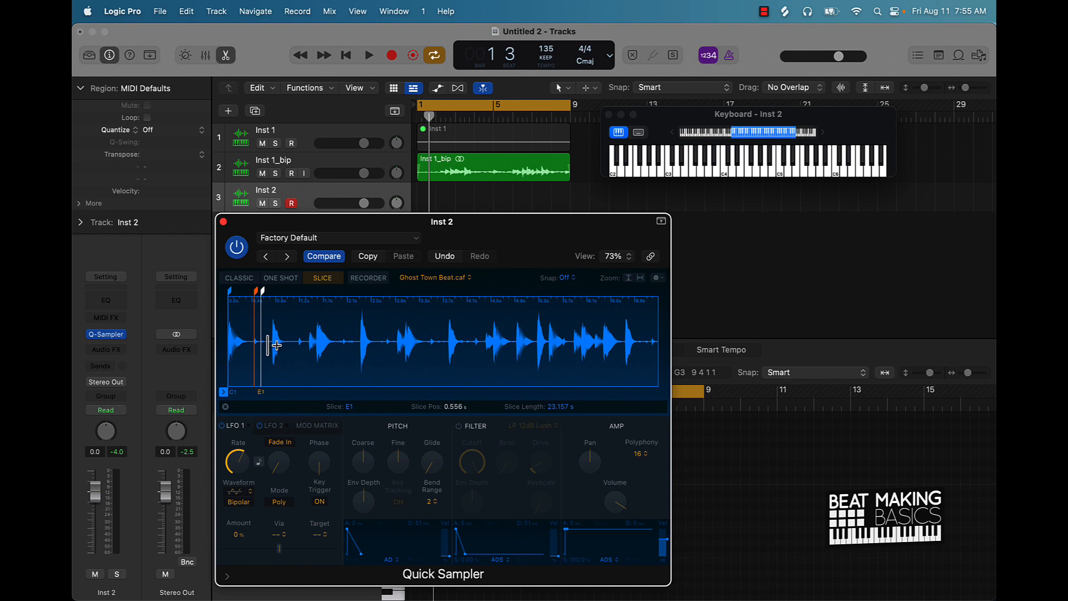
Step: Add slice markers at the drum hits at about 0.737 s, 1.181 s and 1.474 s
scroll(274, 345, "up", 6)
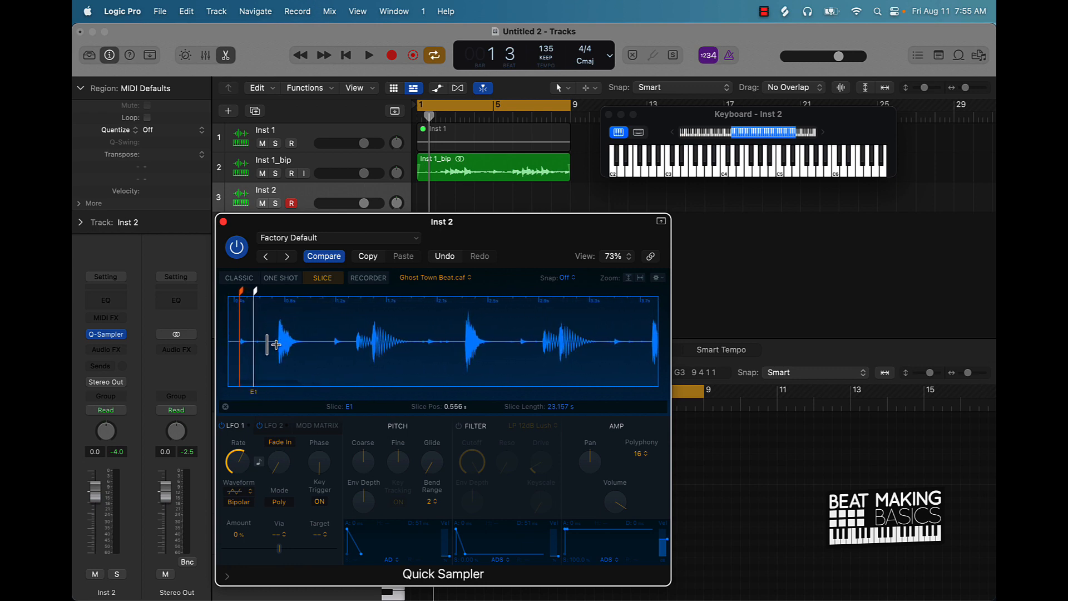
scroll(268, 345, "up", 2)
scroll(267, 344, "left", 4)
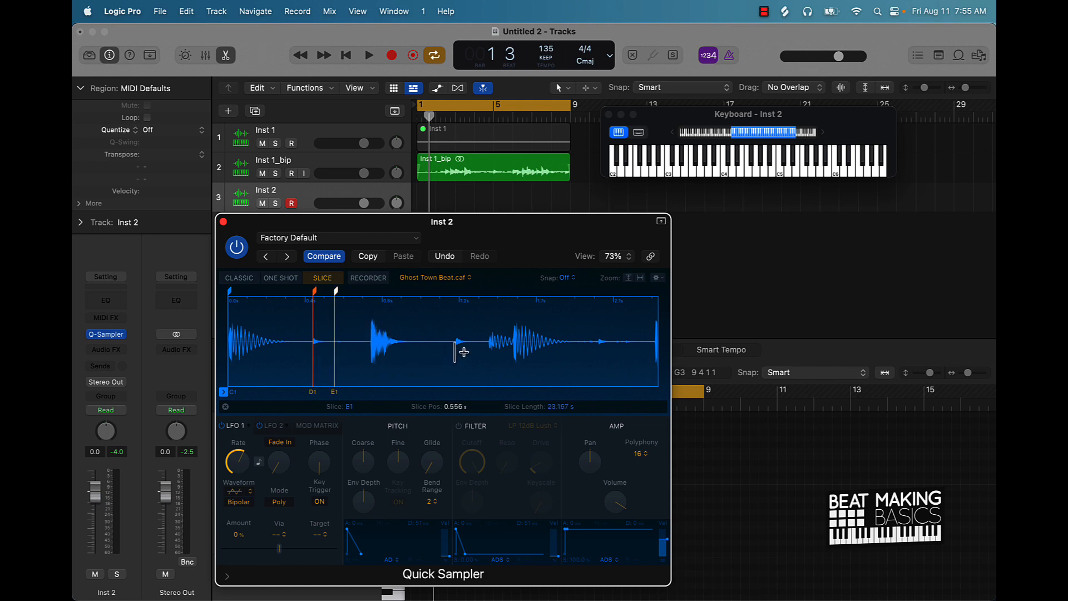
left_click(378, 344)
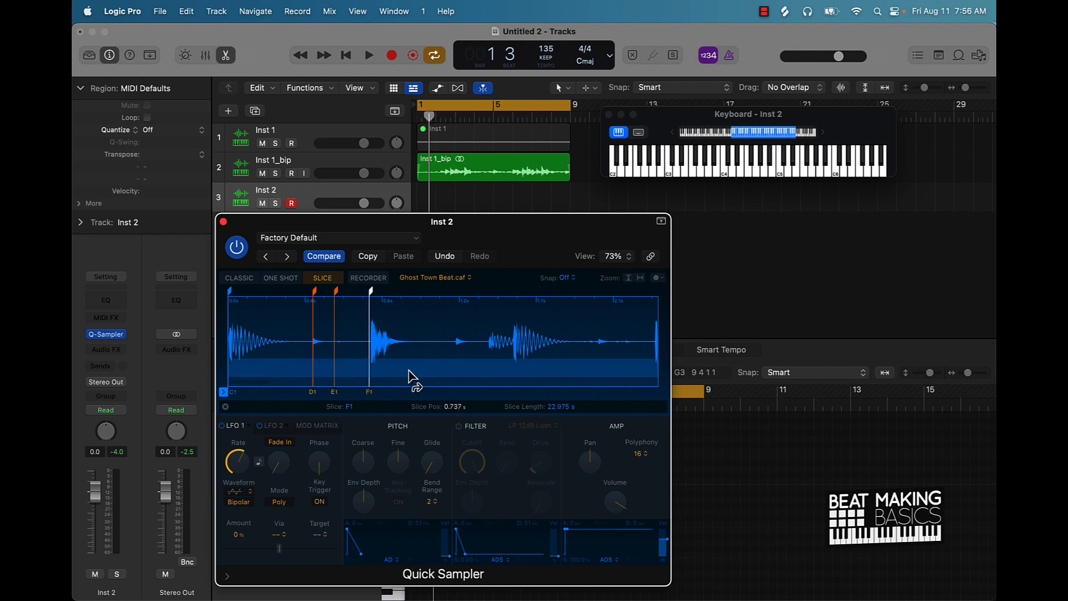
left_click(464, 347)
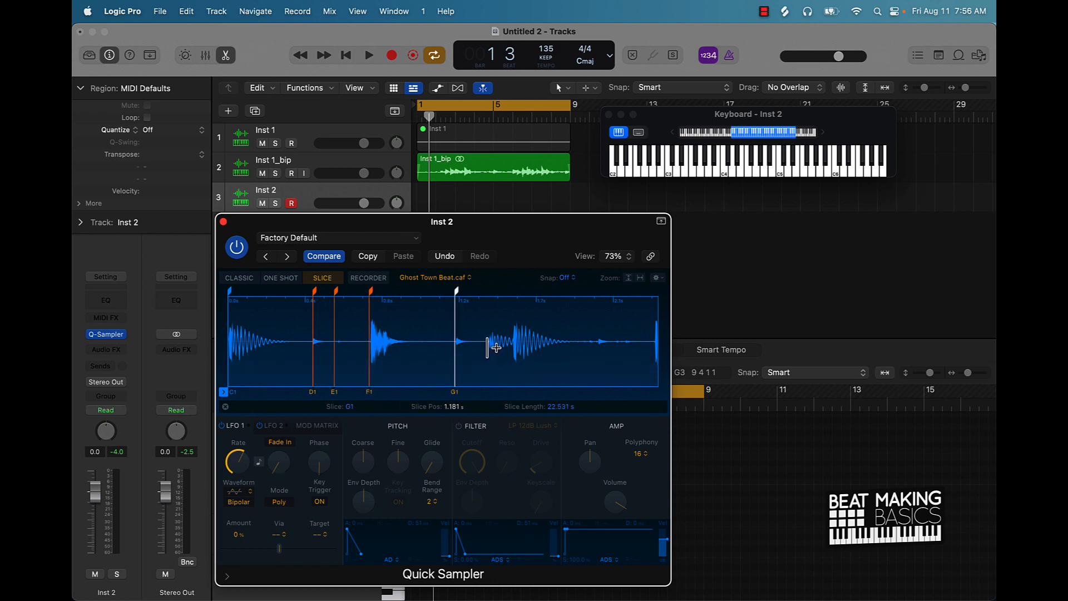
left_click(515, 346)
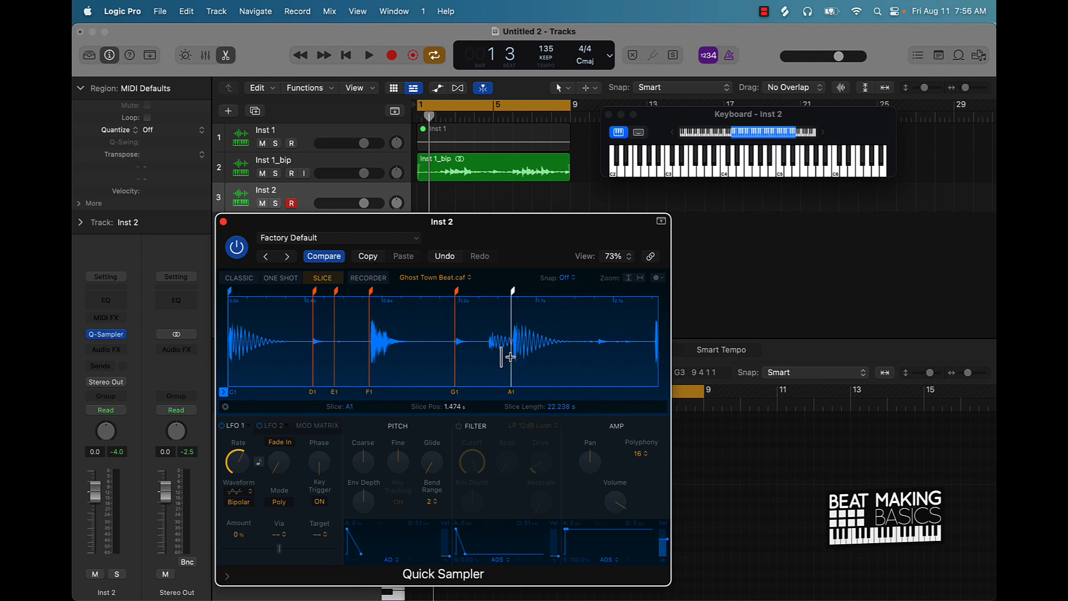
Step: Add slice markers on the following drum hits, from about 1.921 s through 4.142 s
scroll(534, 356, "right", 5)
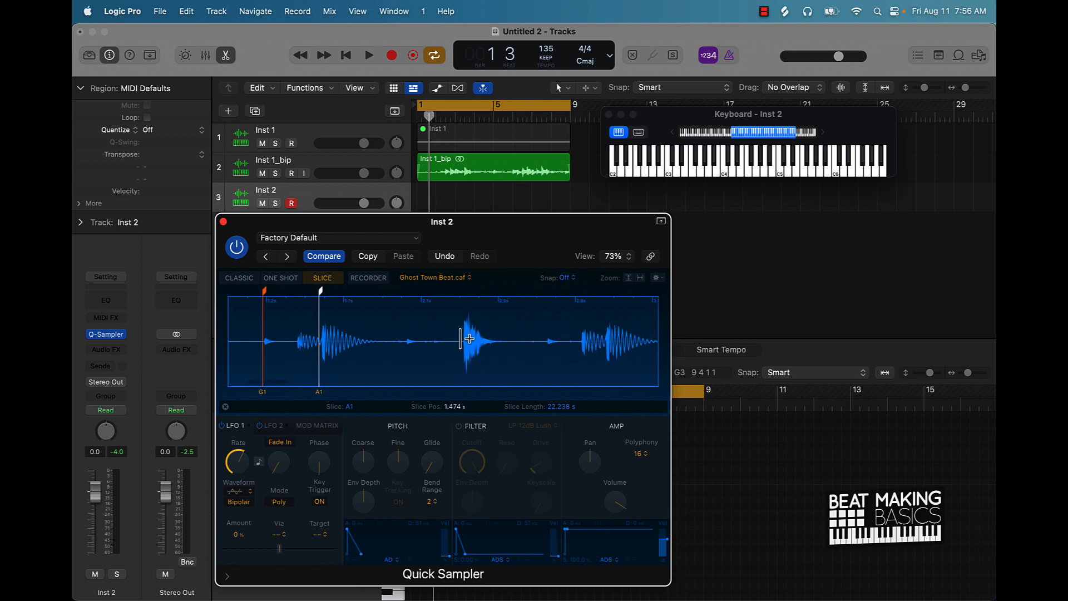
left_click(415, 345)
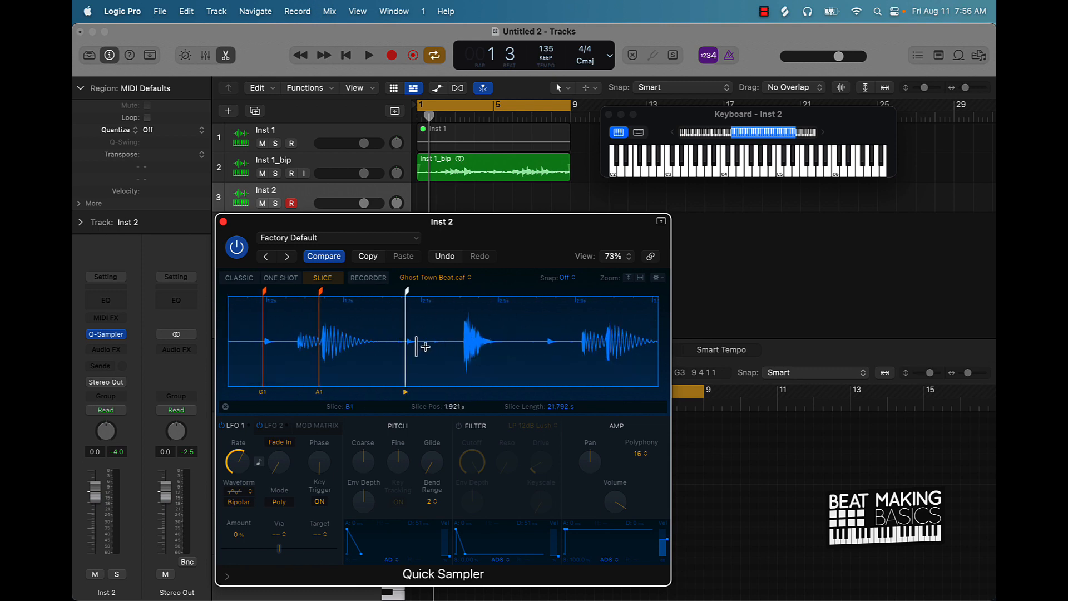
left_click(463, 342)
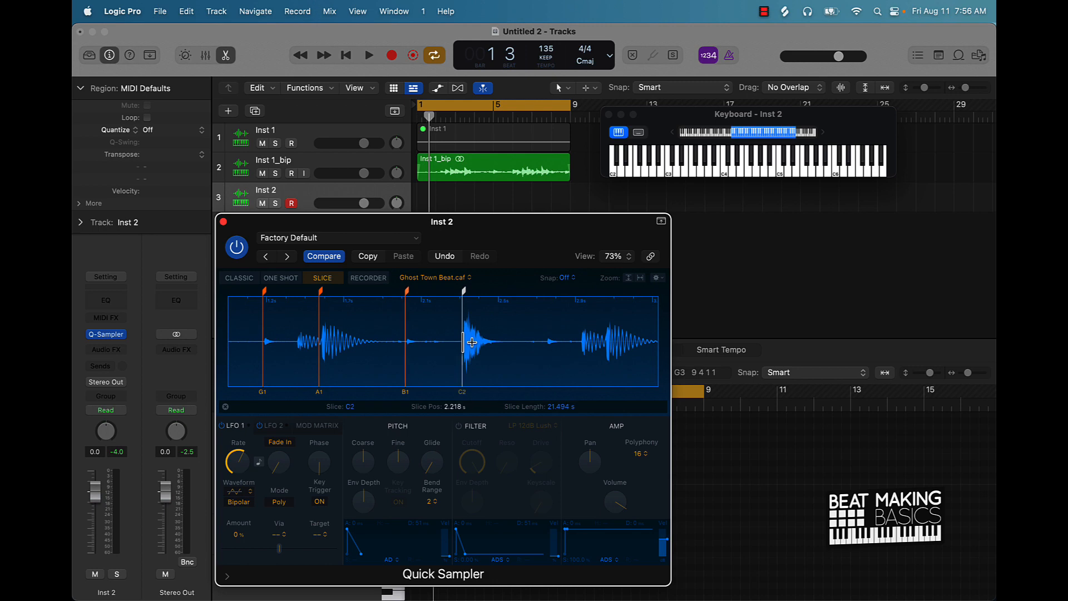
left_click(549, 347)
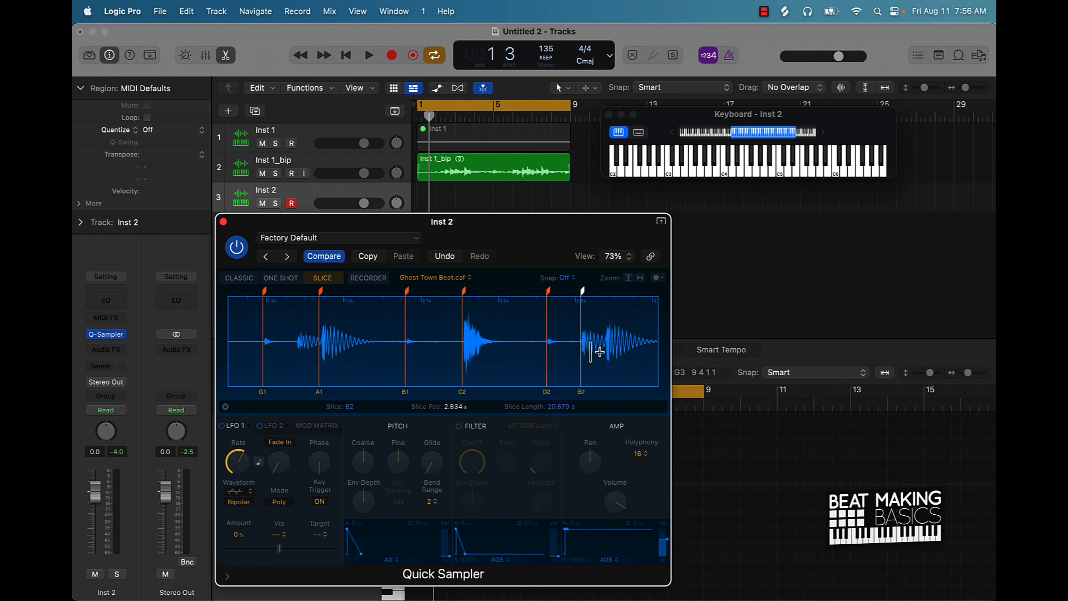
scroll(613, 365, "right", 10)
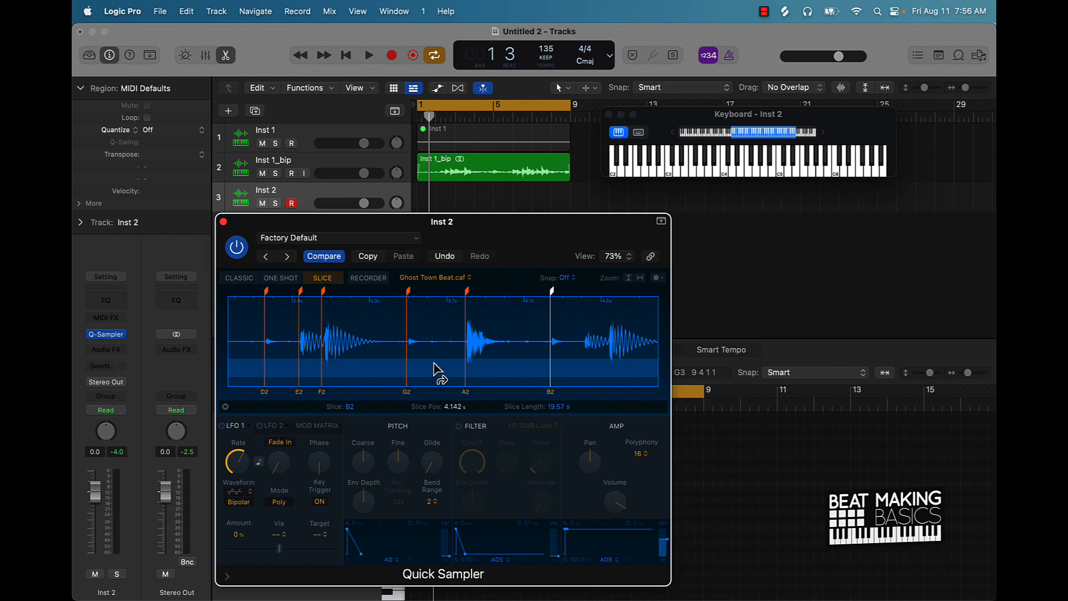
Step: Delete the extra slice marker assigned to E1, just before the second loud drum hit, and close the Quick Sampler window
scroll(437, 374, "left", 14)
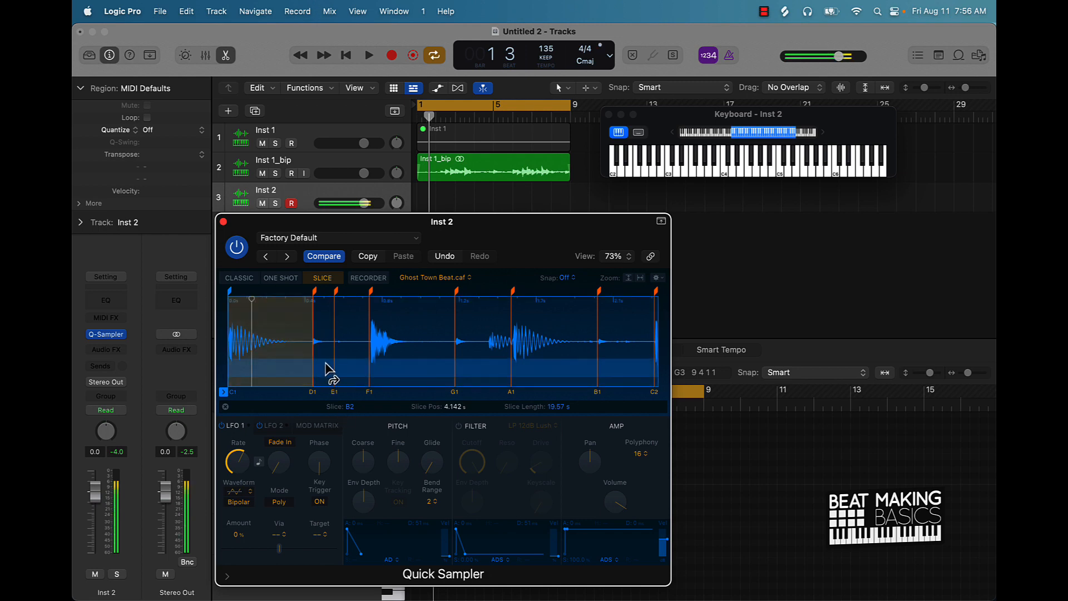
right_click(335, 295)
left_click(354, 301)
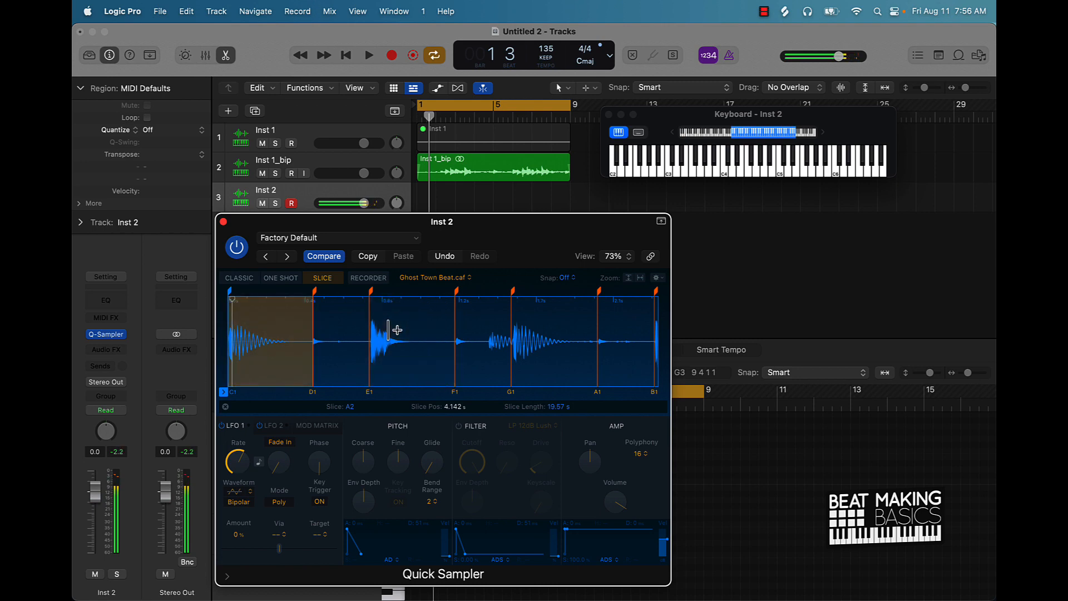
left_click(223, 222)
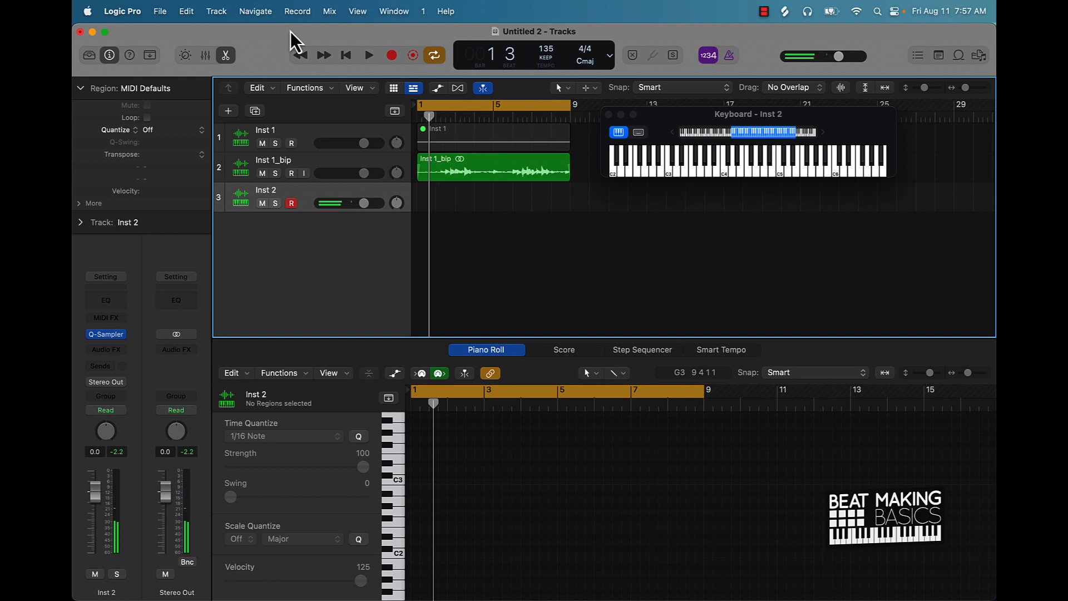
Step: Record a drum pattern with the slices on the Inst 2 track over the eight-bar cycle and play it back
left_click(392, 58)
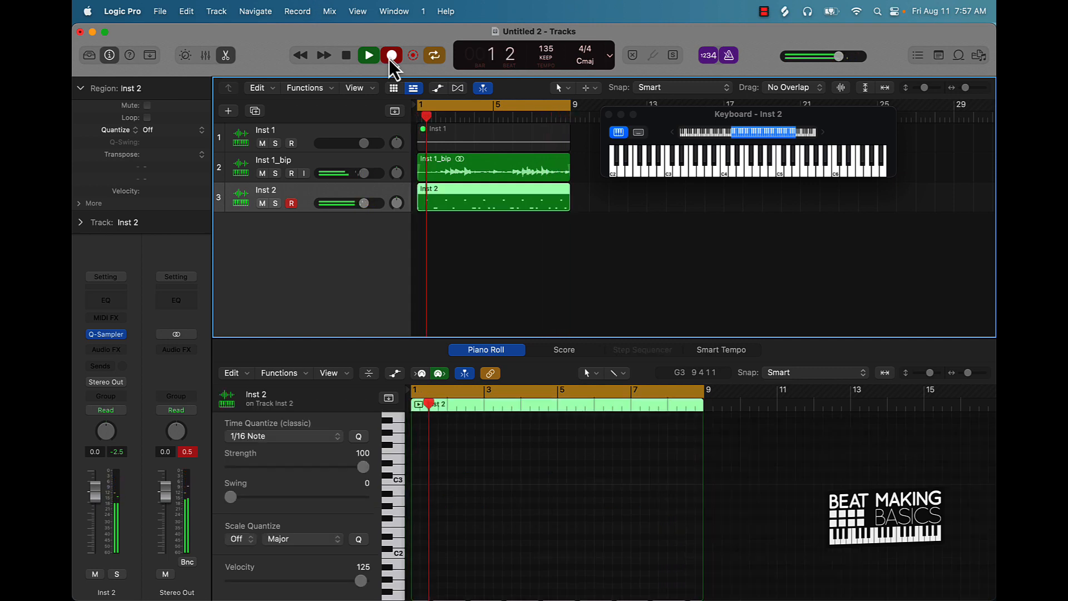
left_click(369, 51)
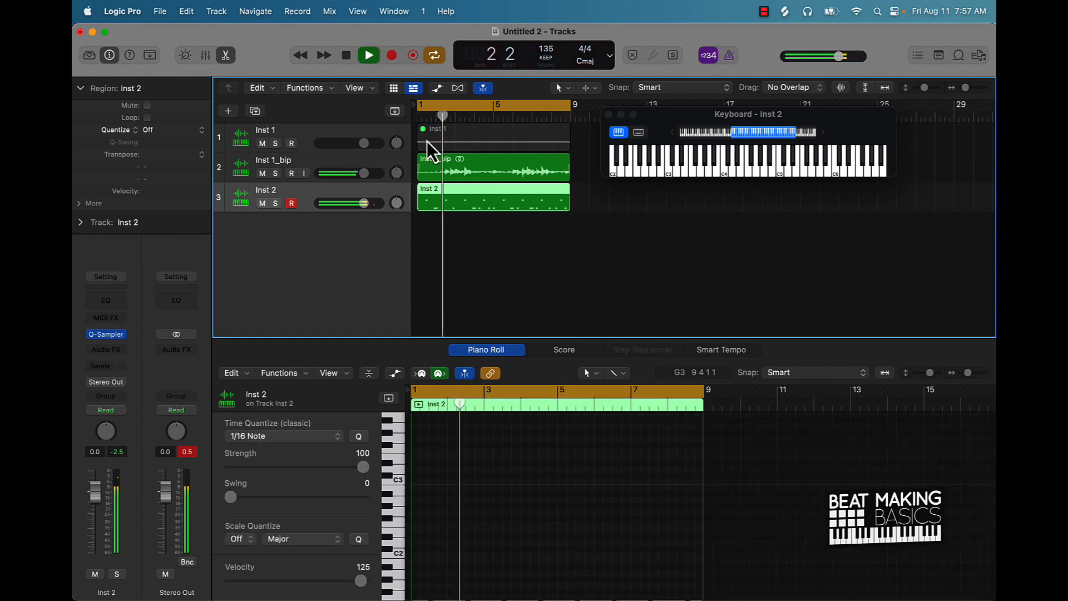
key("space")
Step: Select the recorded Inst 2 region and bring its notes up for editing in the Piano Roll
left_click(490, 229)
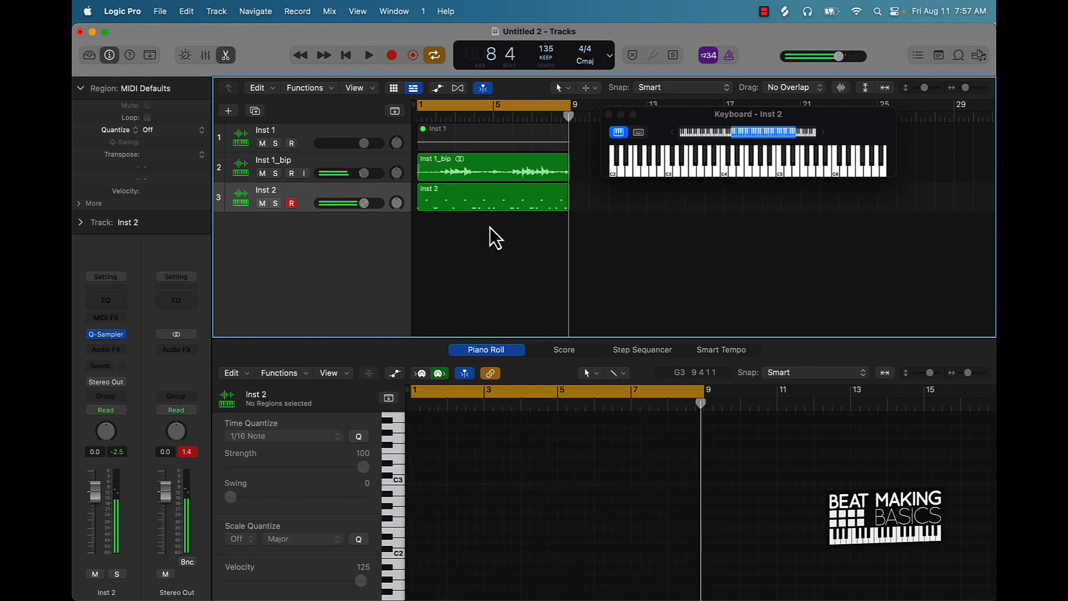
left_click(488, 203)
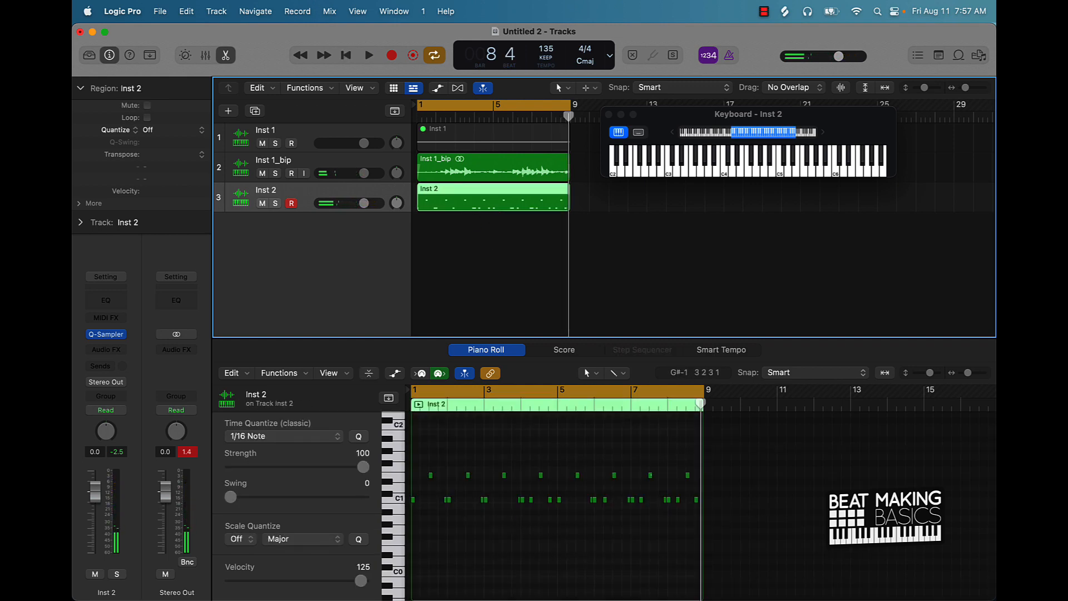
left_click(533, 536)
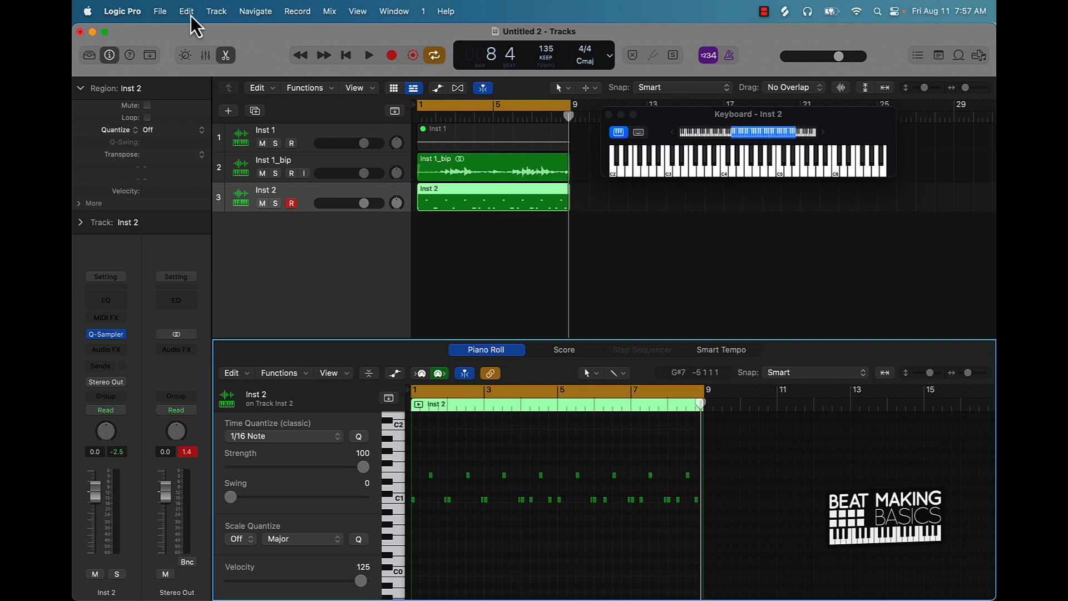
Step: Select all notes of the Inst 2 region, quantize them to 1/16 Swing C, and play back a short passage
left_click(233, 59)
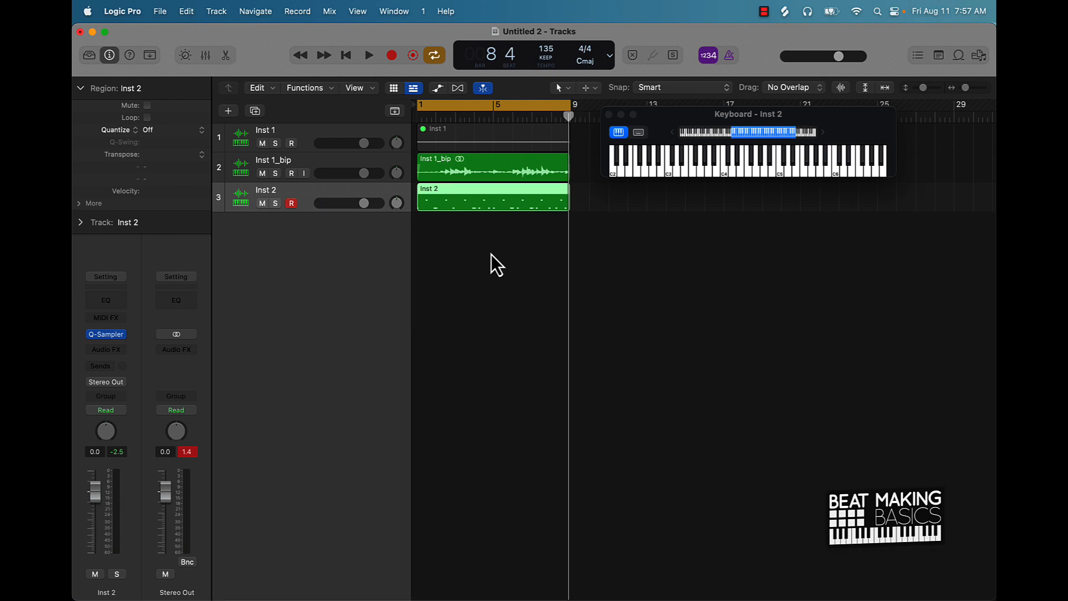
left_click(229, 59)
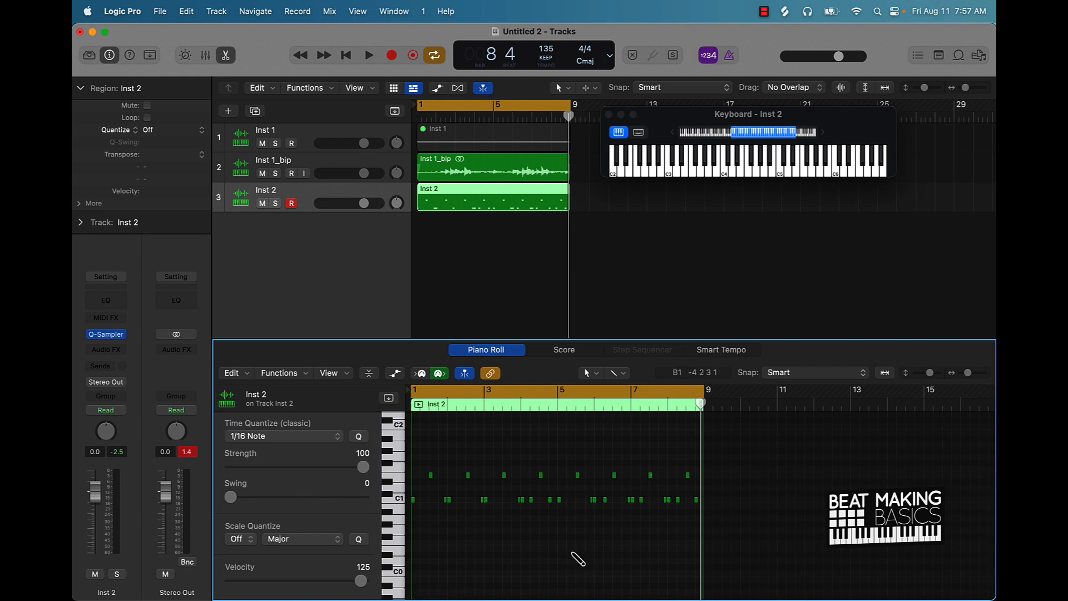
key("super+a")
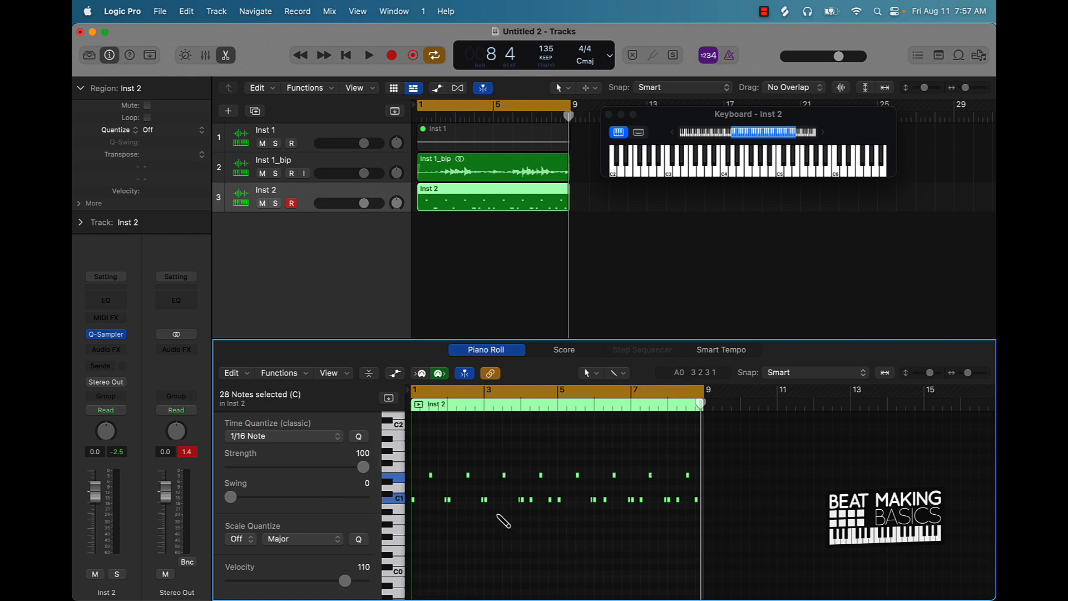
left_click(338, 438)
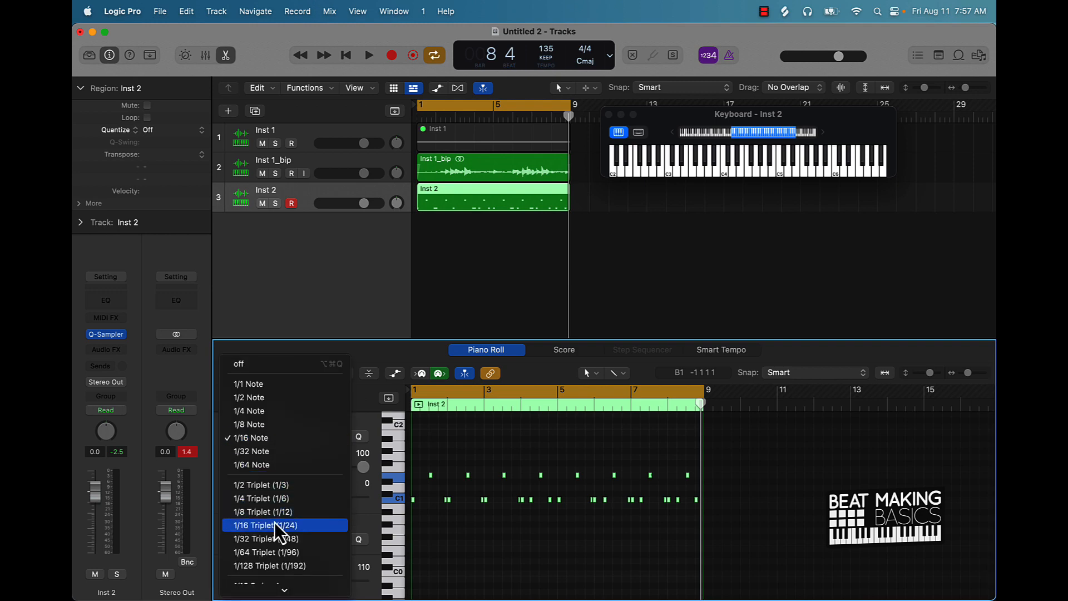
scroll(275, 523, "down", 3)
scroll(275, 523, "down", 2)
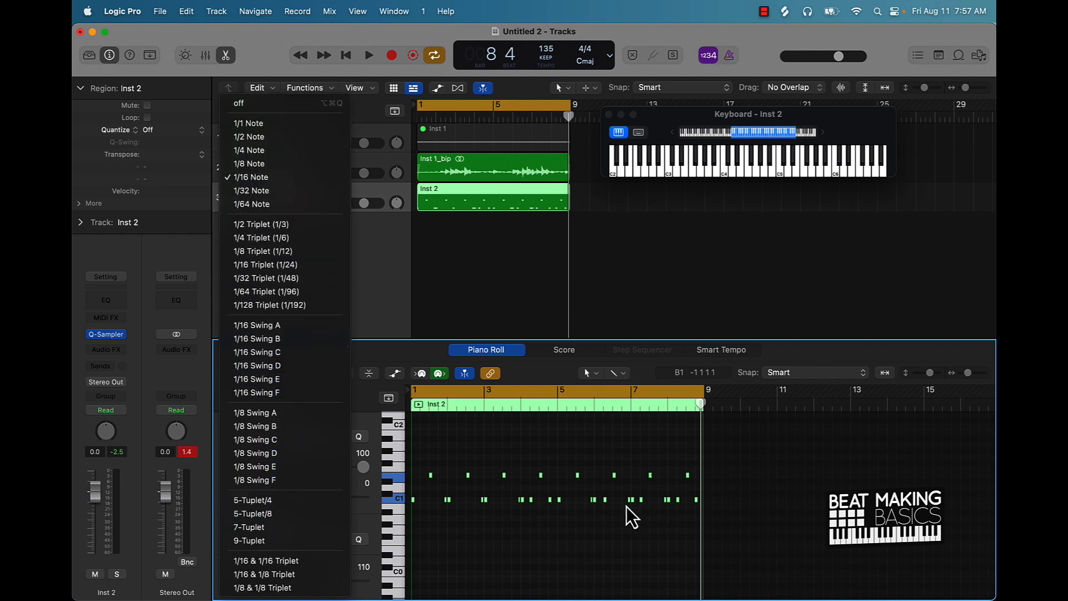
left_click(279, 352)
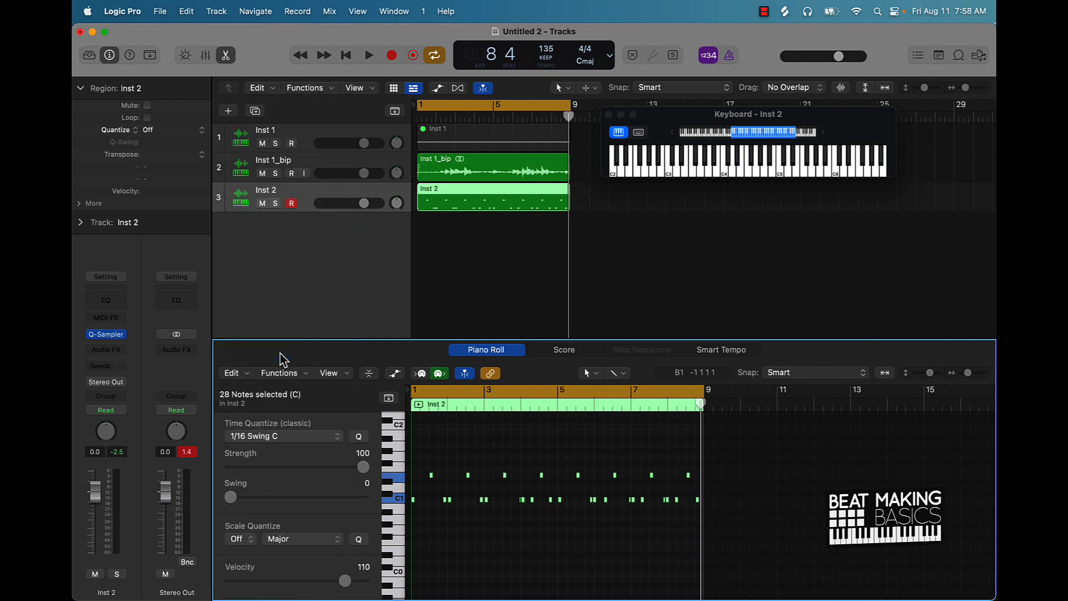
key("space")
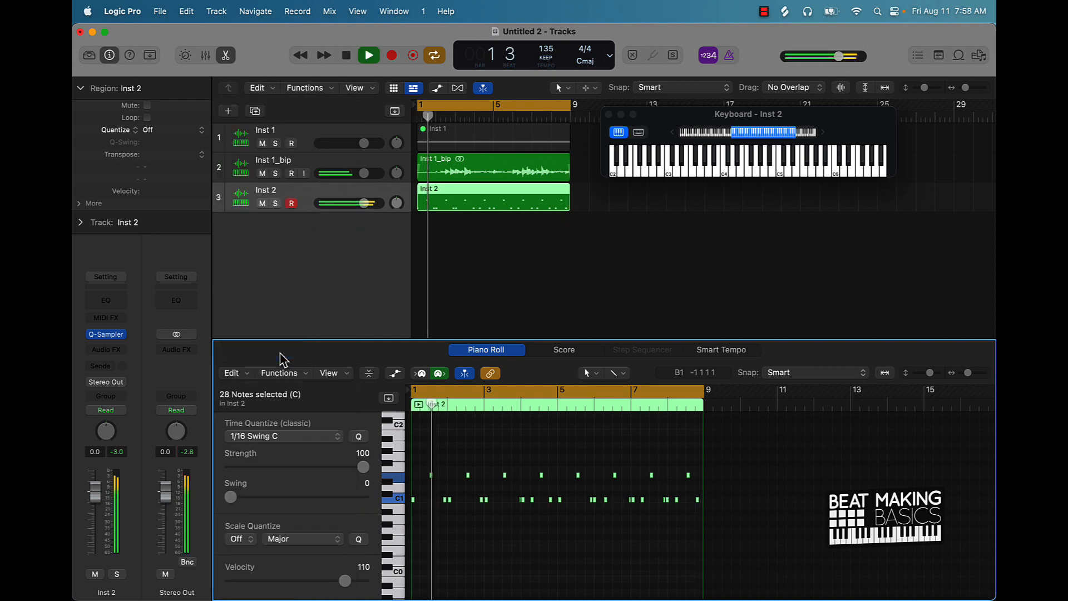
key("space")
Step: Try 1/16 Swing D and 1/16 Swing E as the time quantize of the selected notes, listening to the playback
left_click(298, 435)
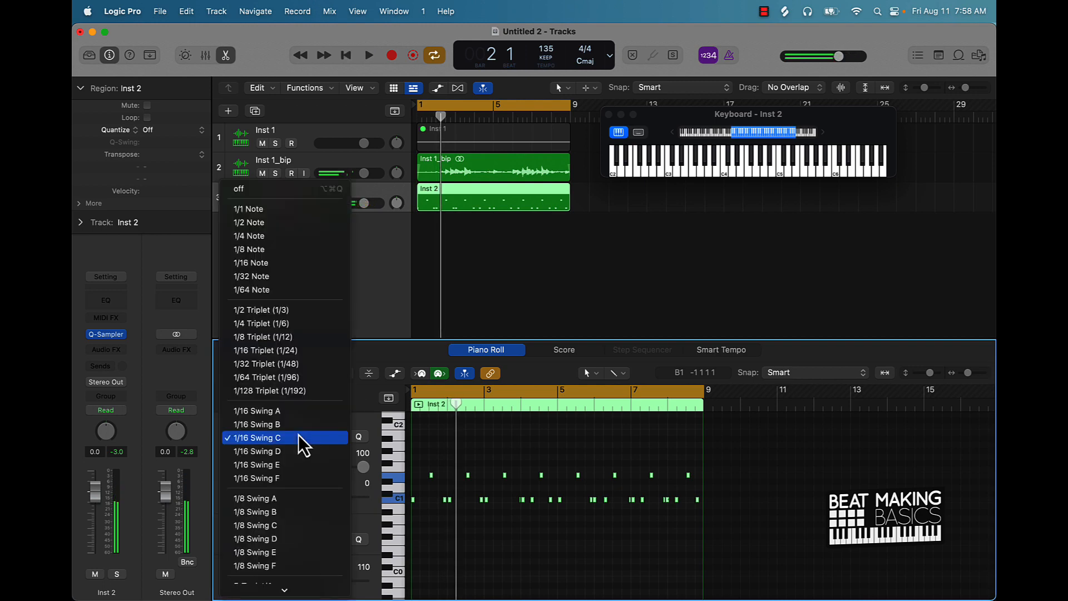
left_click(287, 449)
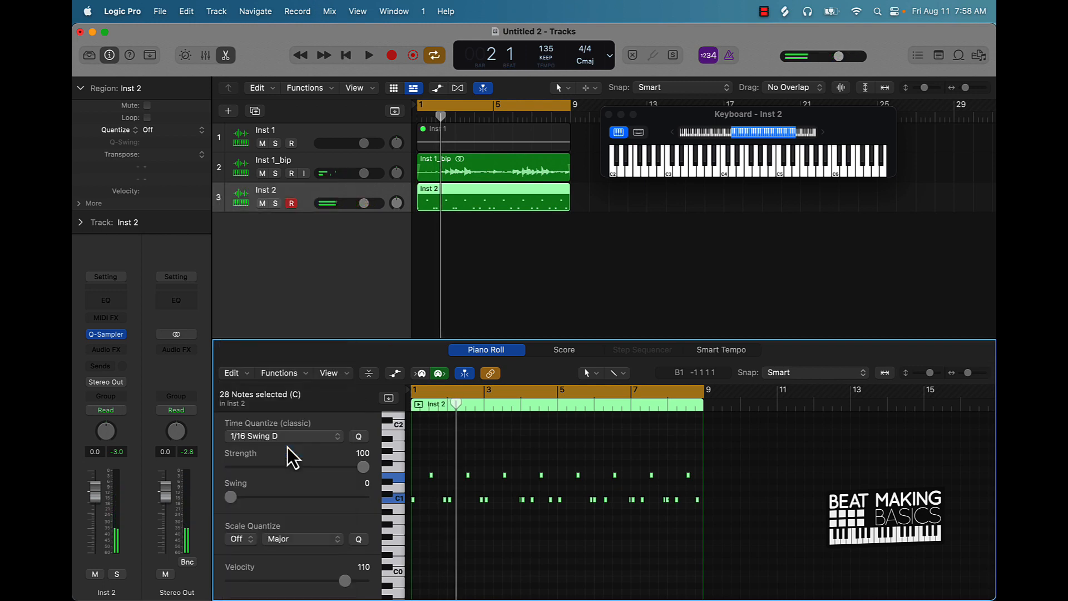
key("space")
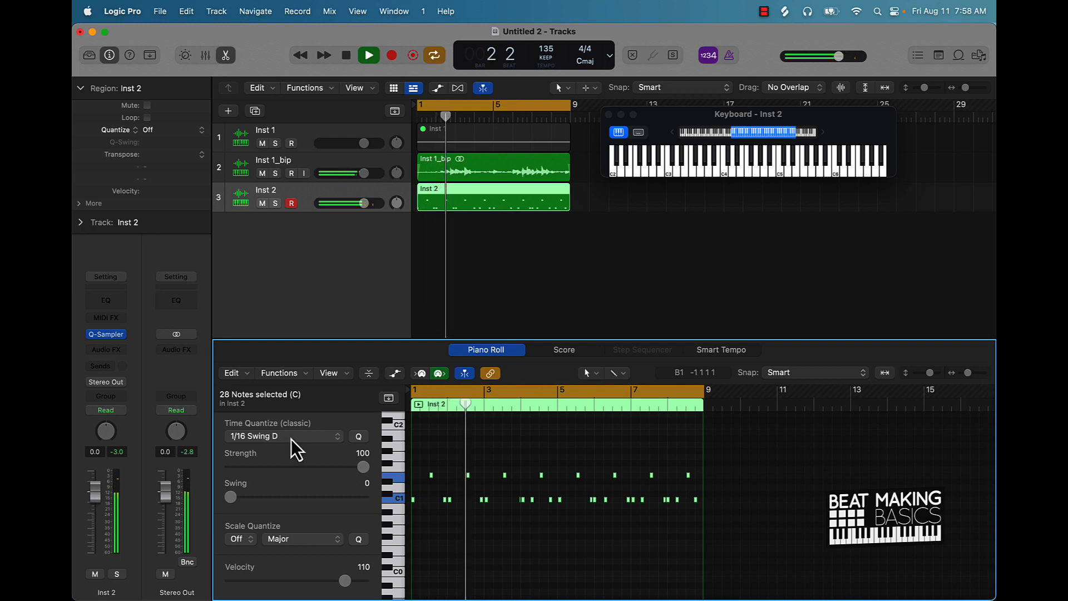
left_click(292, 437)
left_click(288, 451)
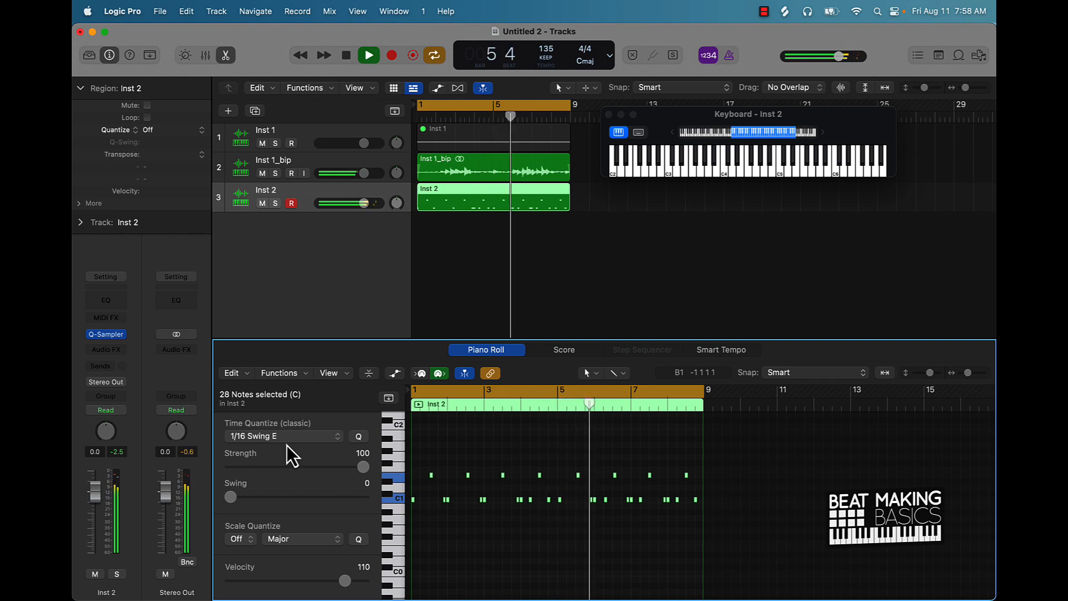
key("space")
Step: Quantize the selected notes to 1/8 Swing E and set the swing amount to 33 during playback
left_click(289, 436)
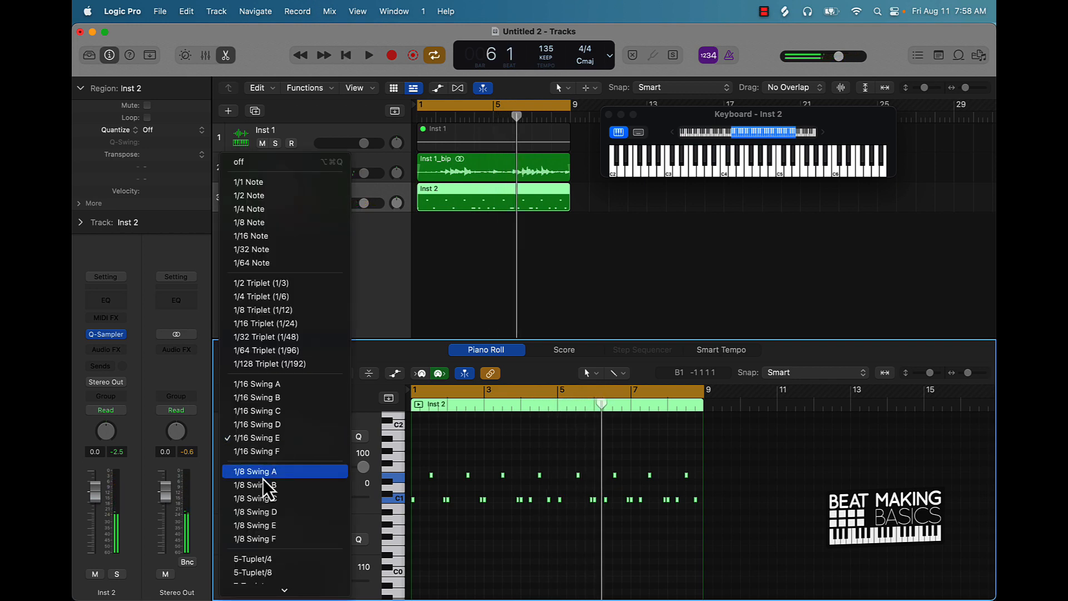
left_click(268, 526)
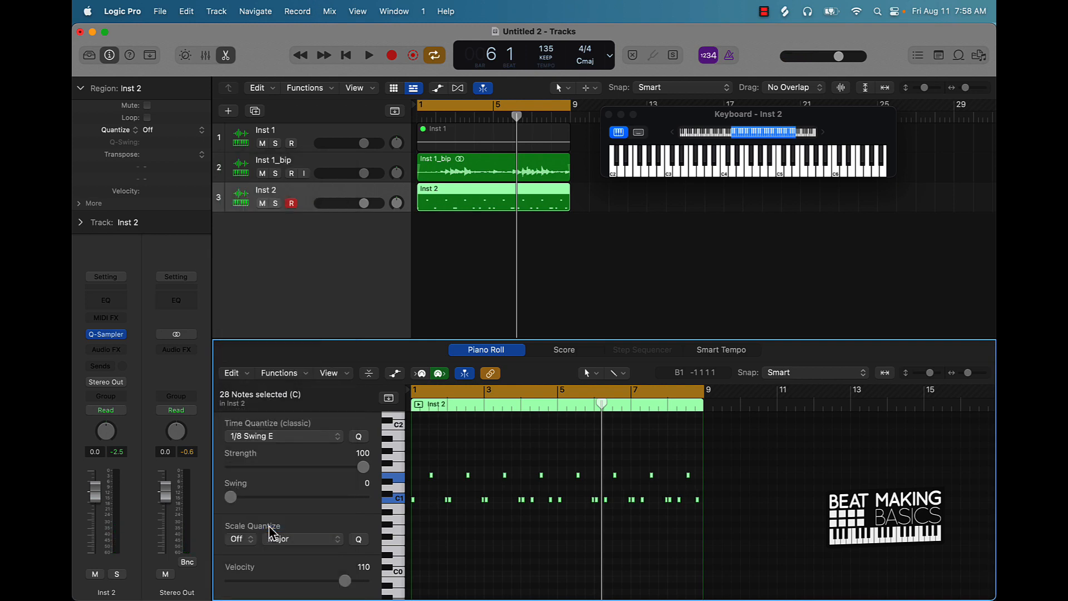
key("space")
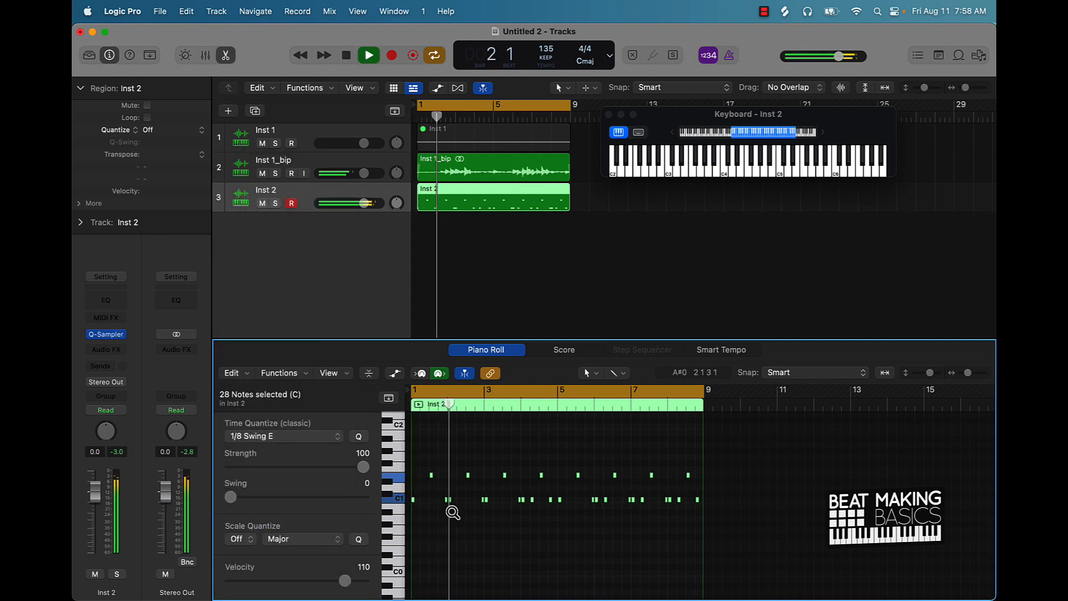
left_click(453, 513, "ctrl+alt")
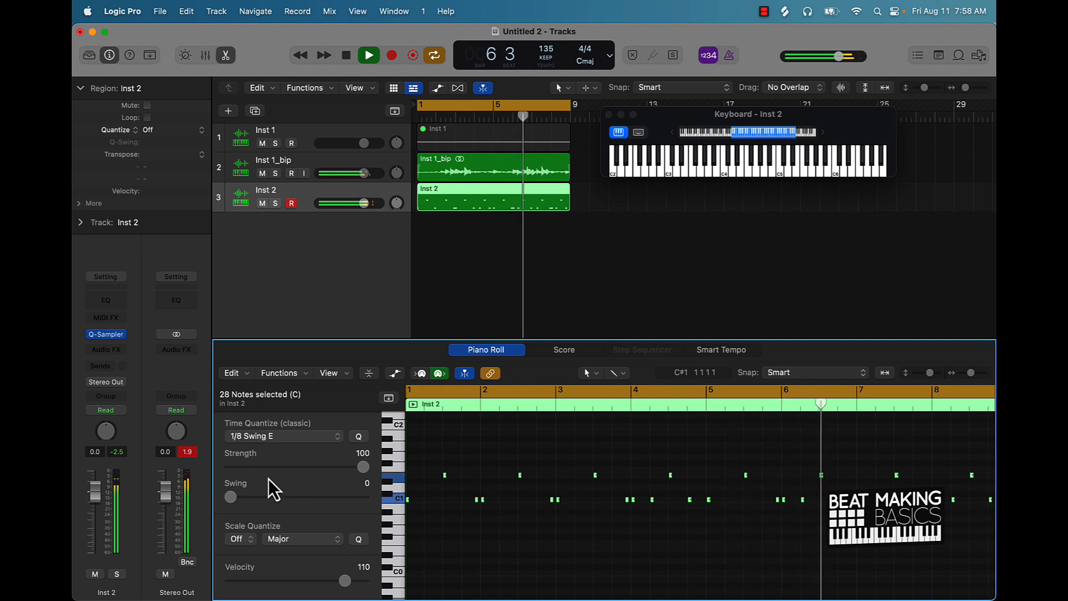
left_click_drag(235, 499, 280, 490)
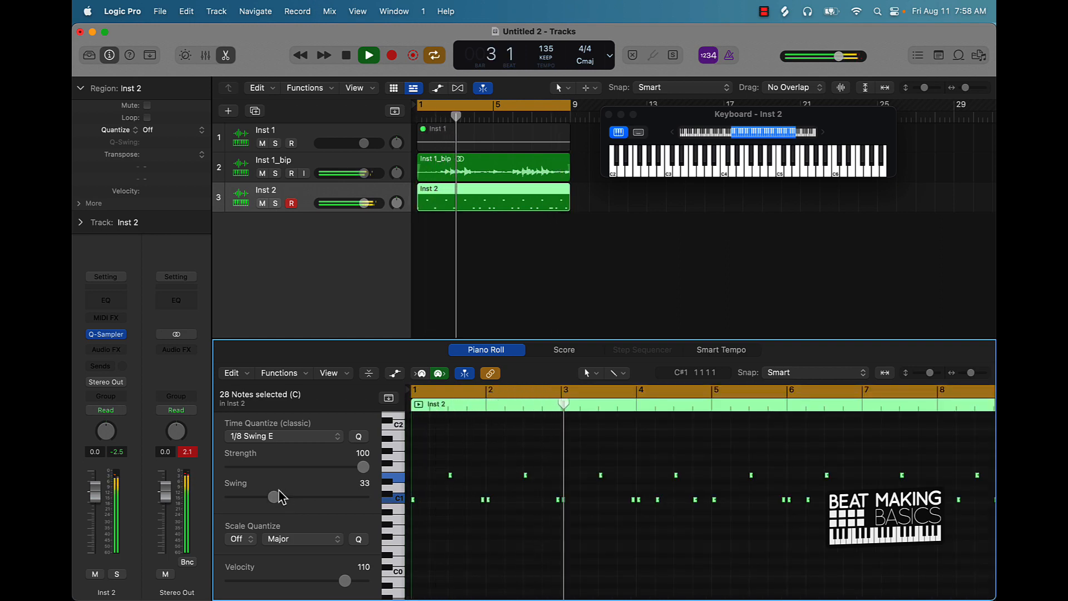
Step: Try 1/8 Swing F on the notes, set their time quantize to 1/8 Swing D, and stop playback after listening
left_click(292, 439)
left_click(281, 453)
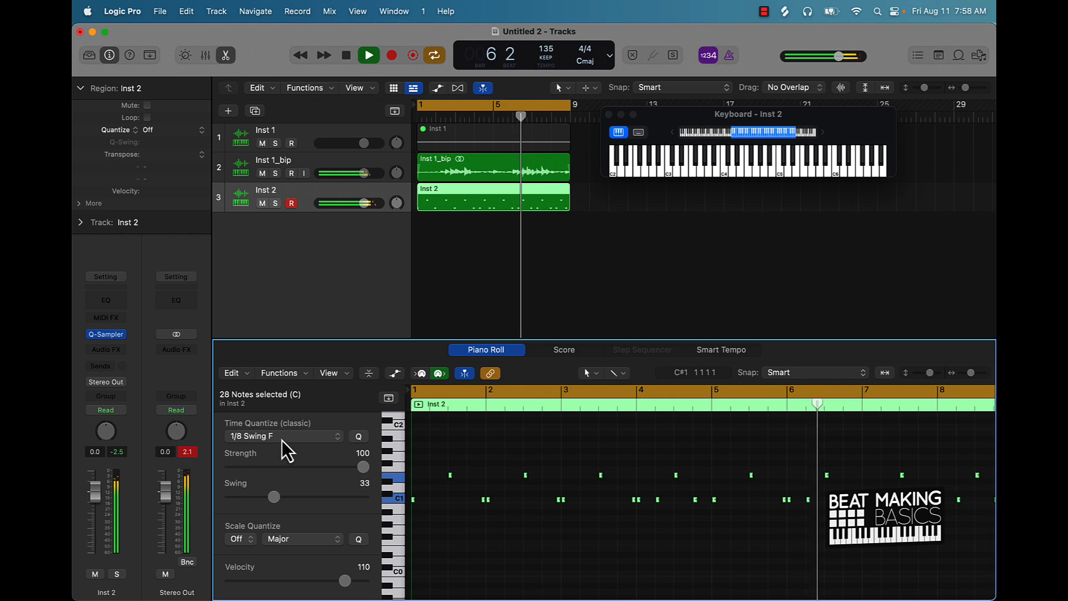
left_click(282, 439)
left_click(291, 410)
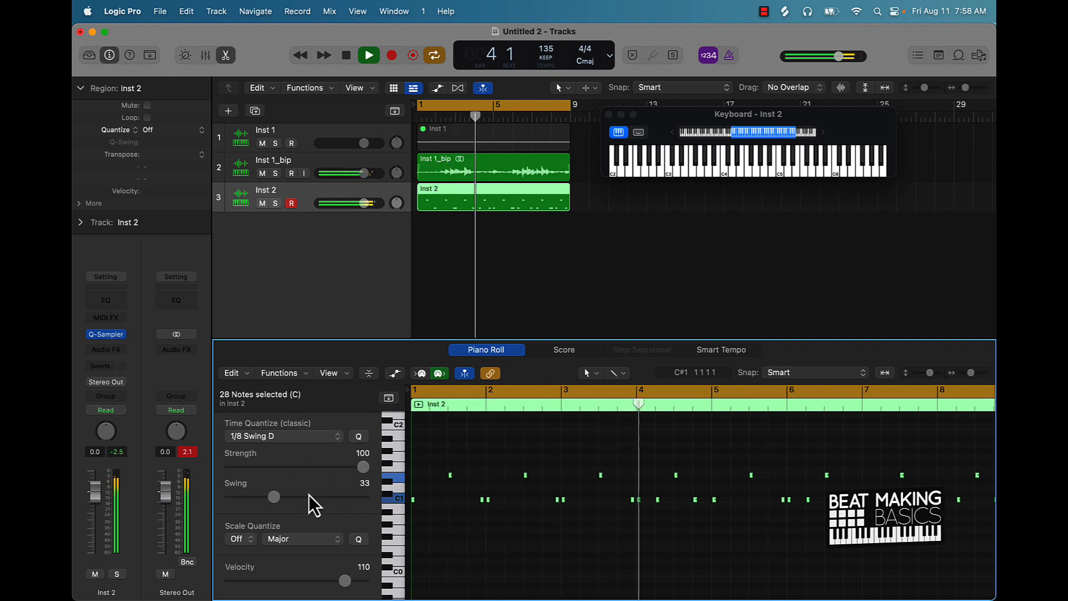
mouse_move(275, 495)
left_mouse_down()
mouse_move(266, 499)
mouse_move(275, 497)
left_mouse_up()
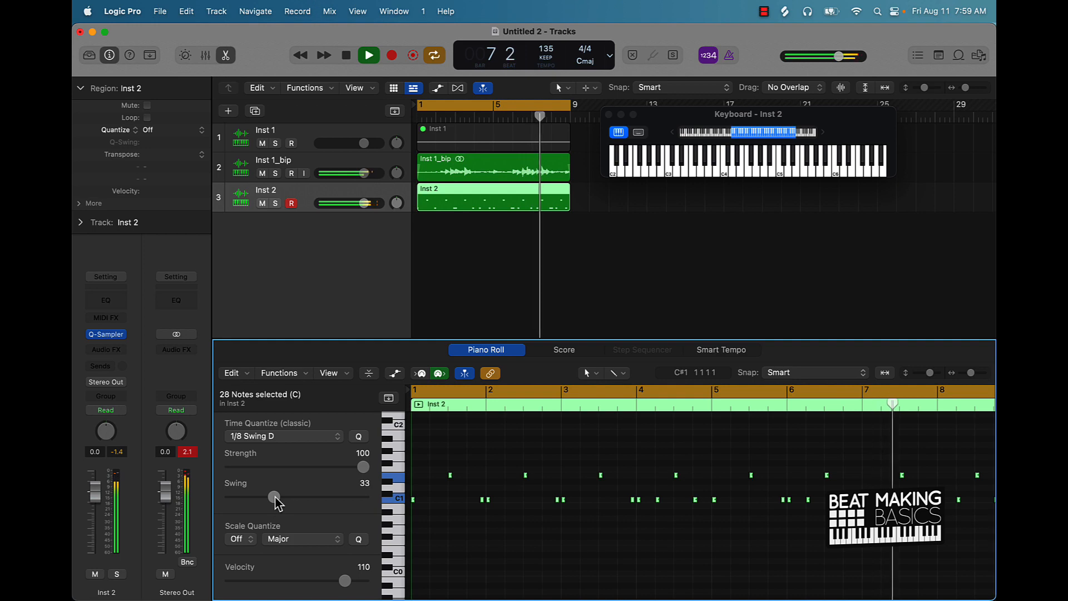
left_click(452, 314)
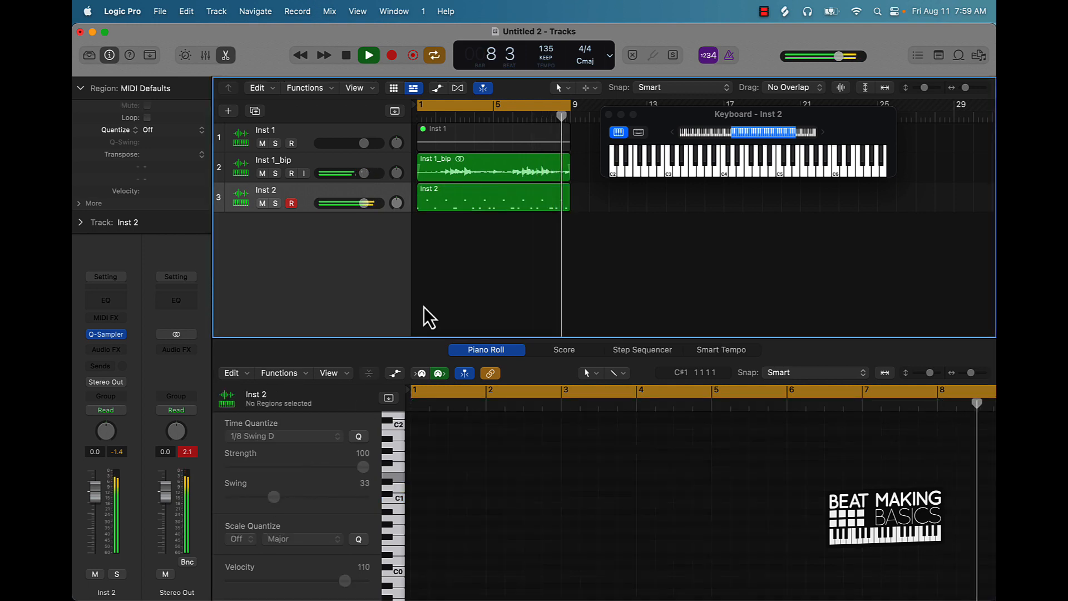
key("space")
Step: Duplicate the Inst 2 track with its settings and check that the new track's Quick Sampler holds the sliced Ghost Town Beat
left_click(305, 192)
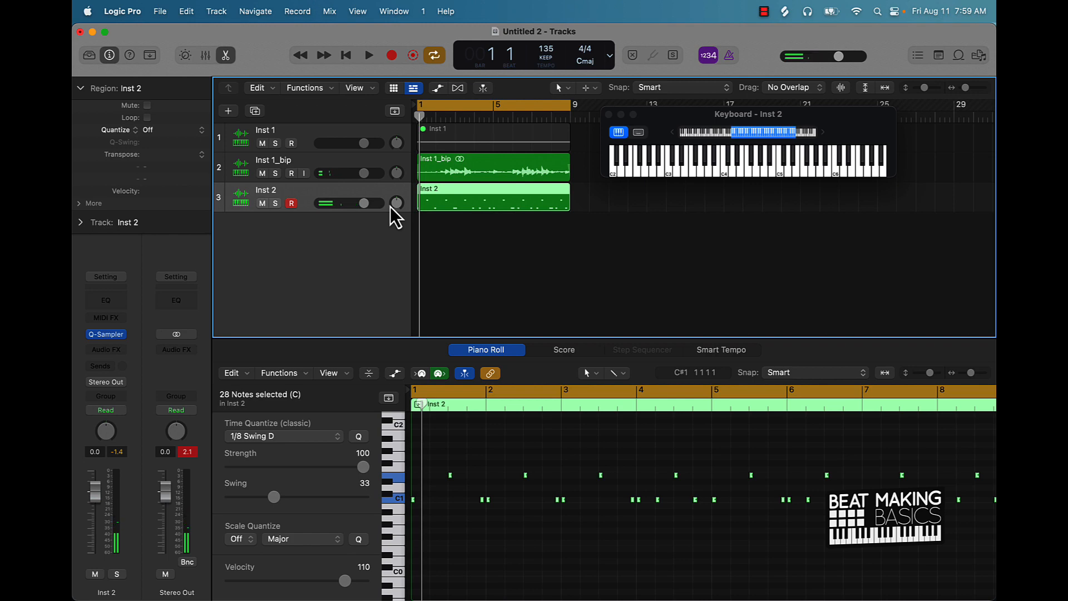
key("super+d")
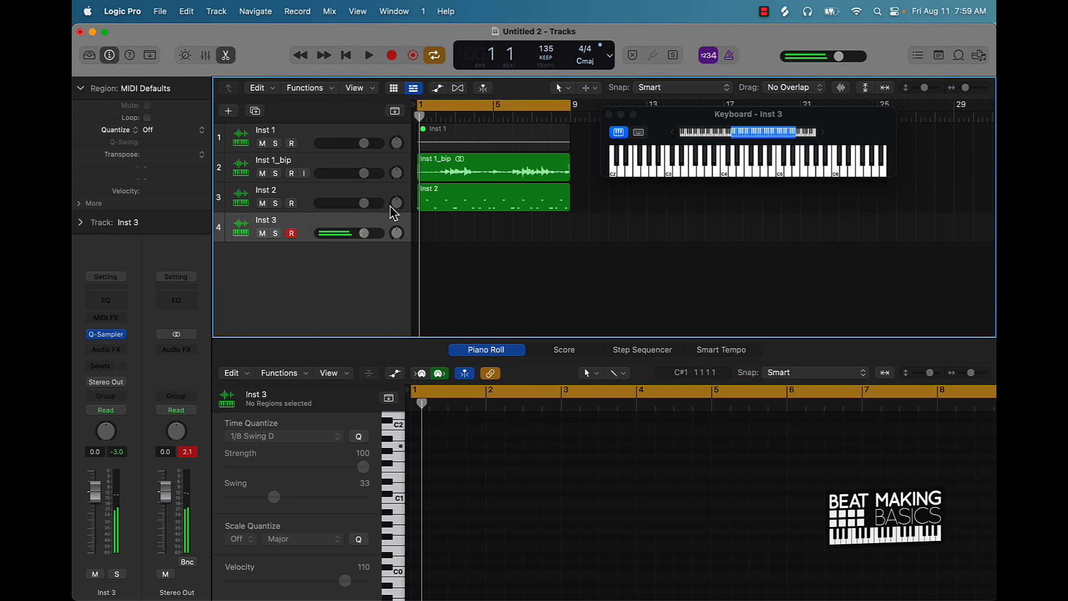
left_click(107, 335)
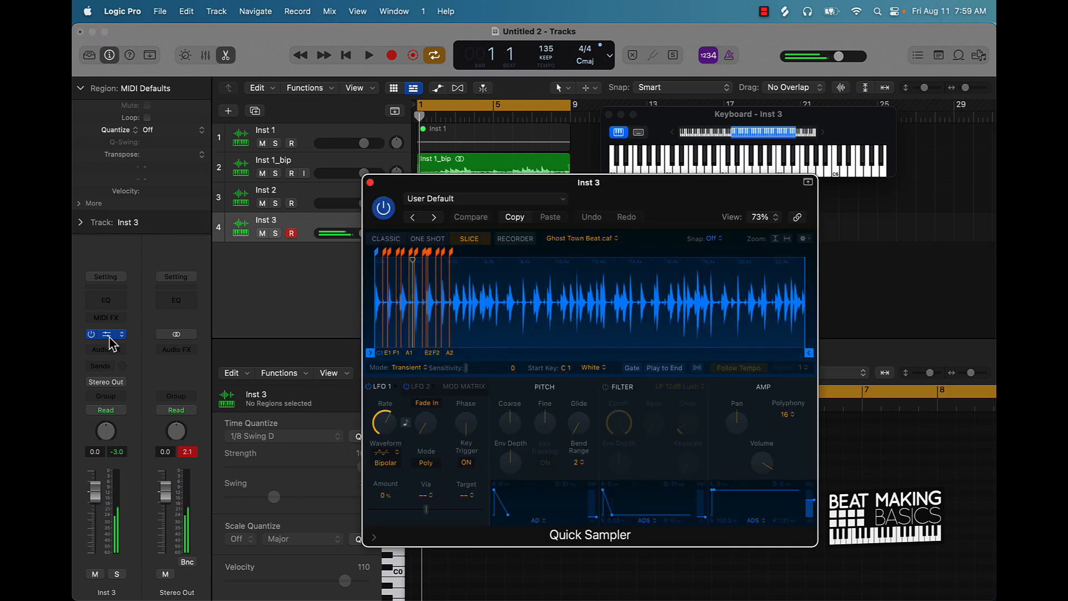
left_click(371, 183)
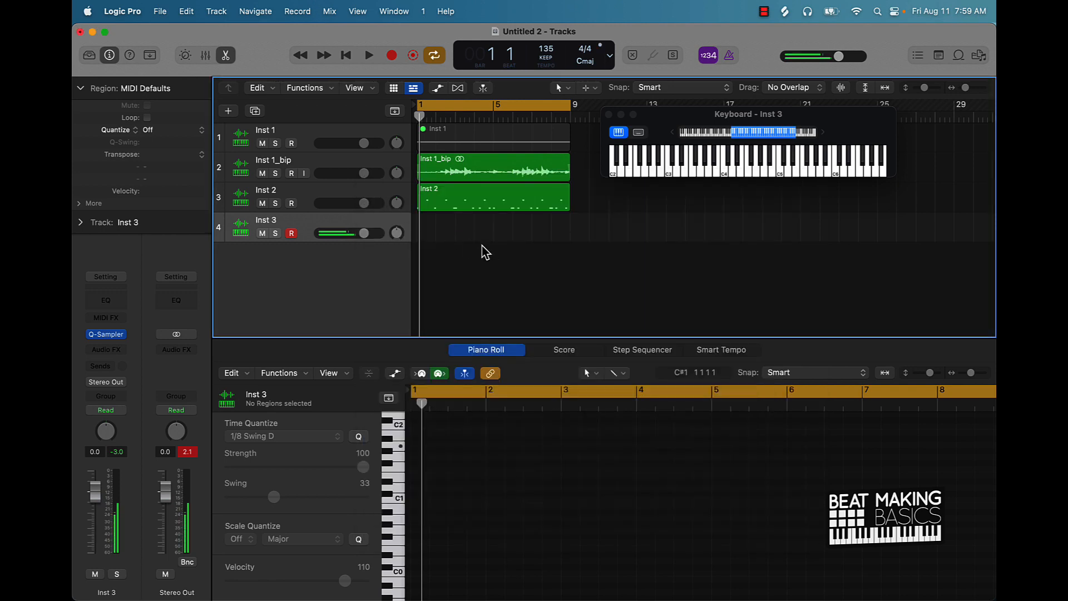
Step: Record a single slice on every beat of the eight-bar cycle on the Inst 3 track and quantize all its notes to 1/8 Swing D
key("r")
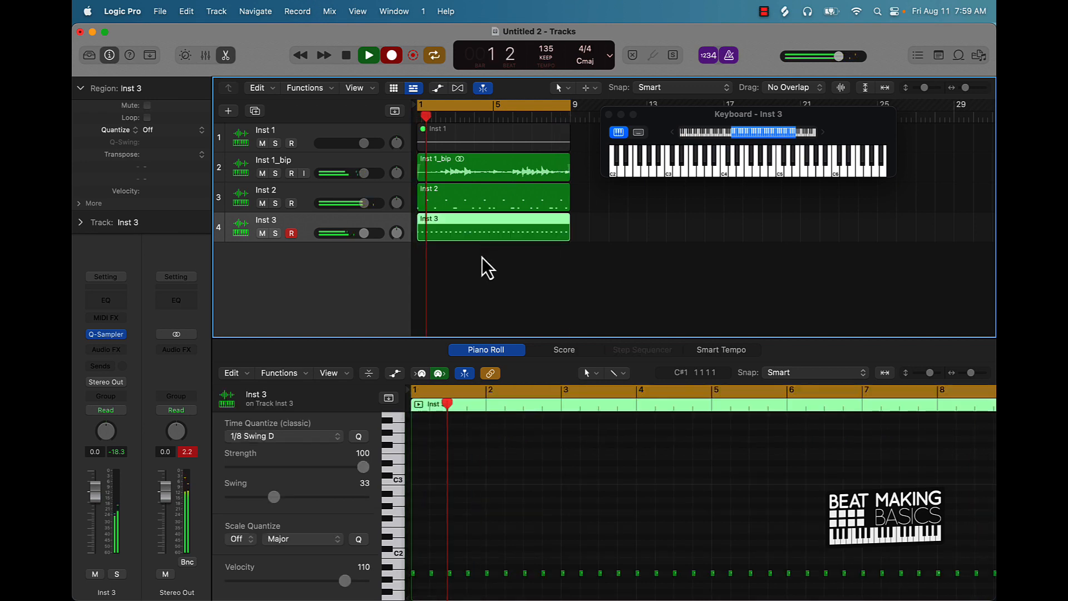
key("space")
left_click(492, 497)
scroll(496, 502, "down", 3)
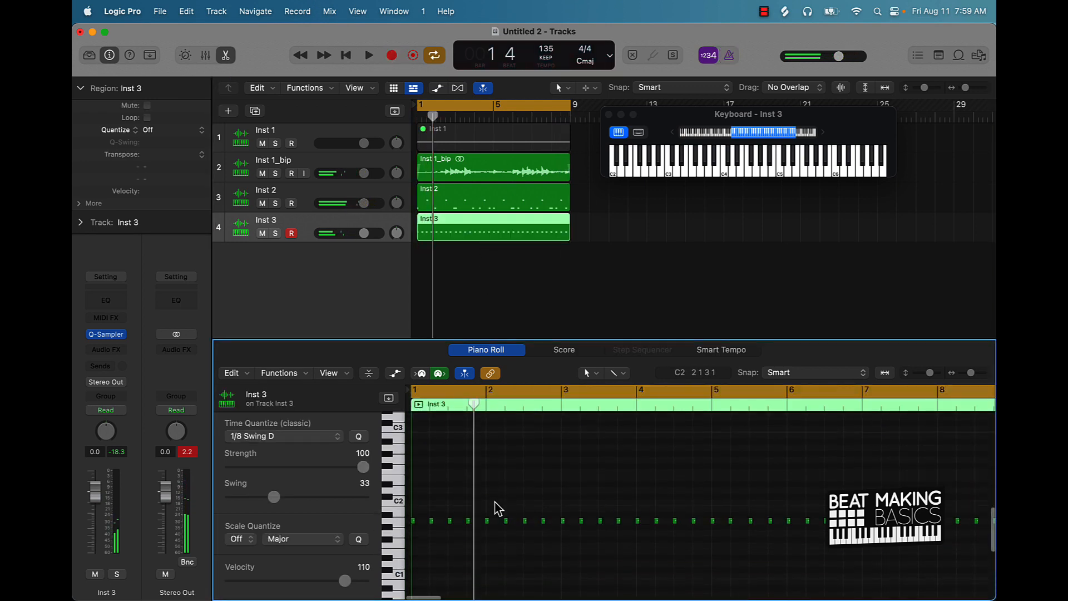
key("super+a")
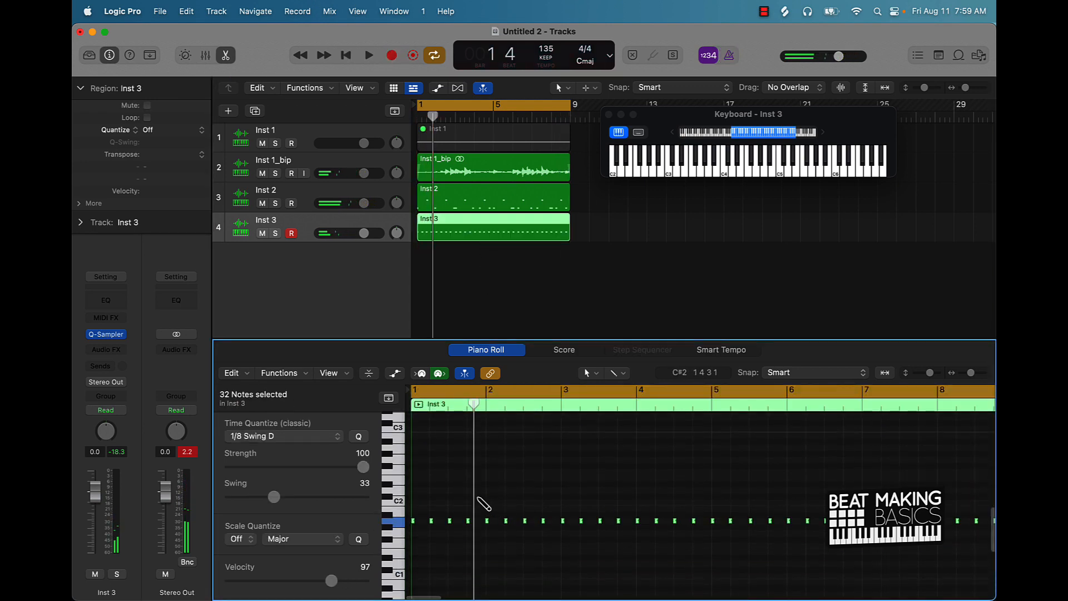
left_click(358, 439)
key("space")
scroll(418, 445, "right", 1)
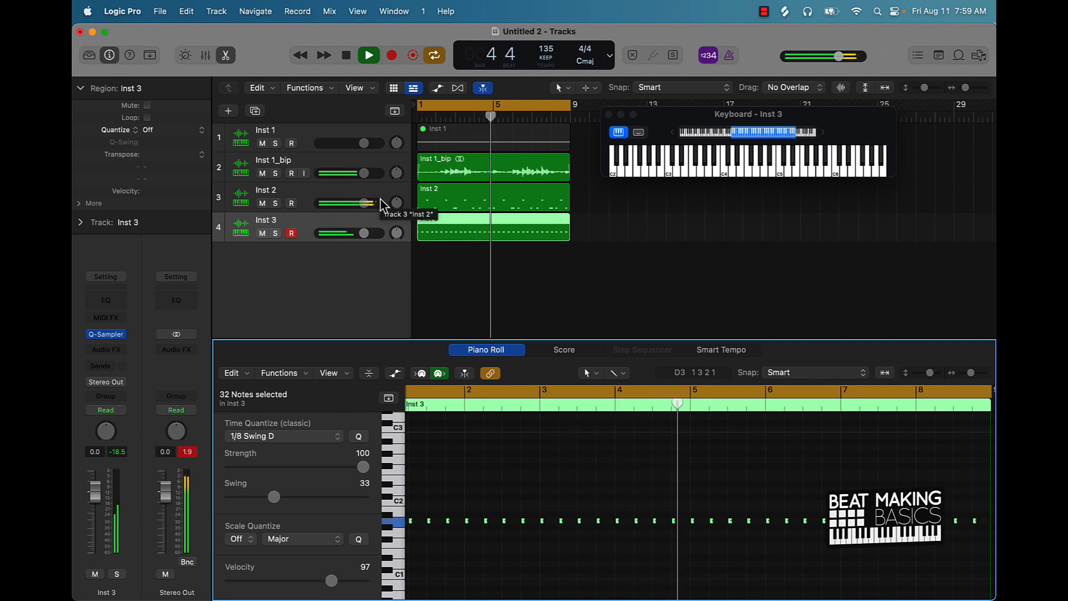
Step: Mute the Inst 3 track, stop playback, and select the Inst 2 track
left_click(261, 234)
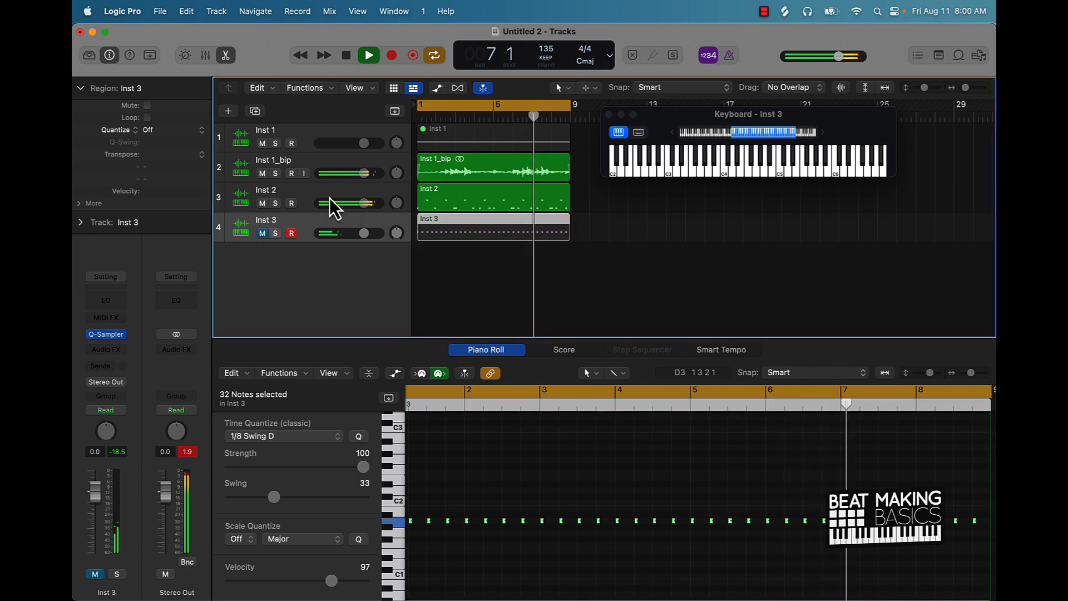
key("space")
left_click(351, 194)
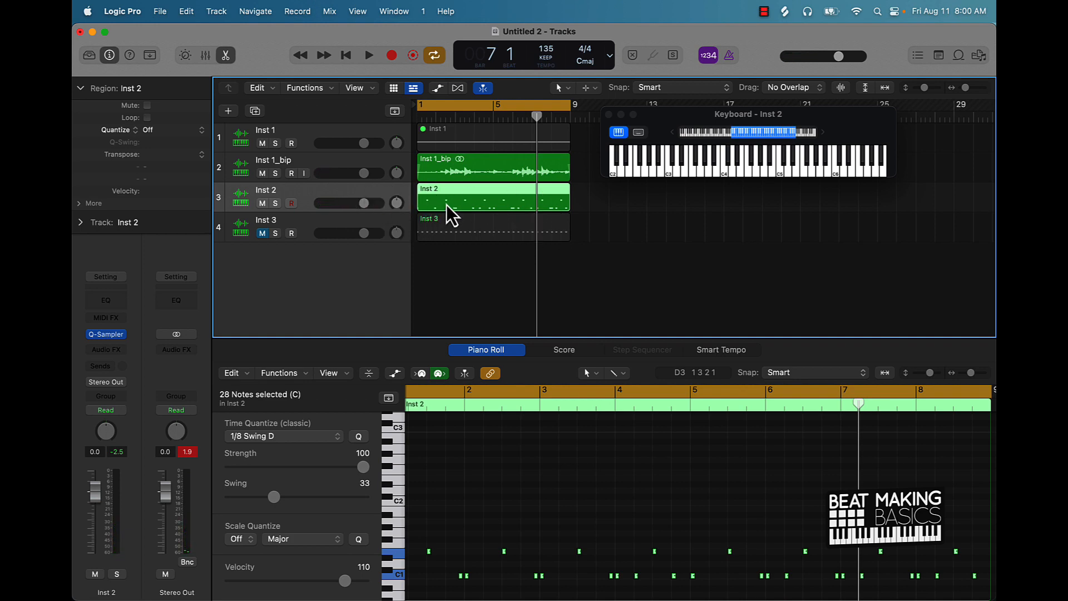
Step: In the Inst 2 track's Quick Sampler, move the D1 slice marker to 0.428 s and E1 to 0.742 s, and audition the beat
left_click(101, 334)
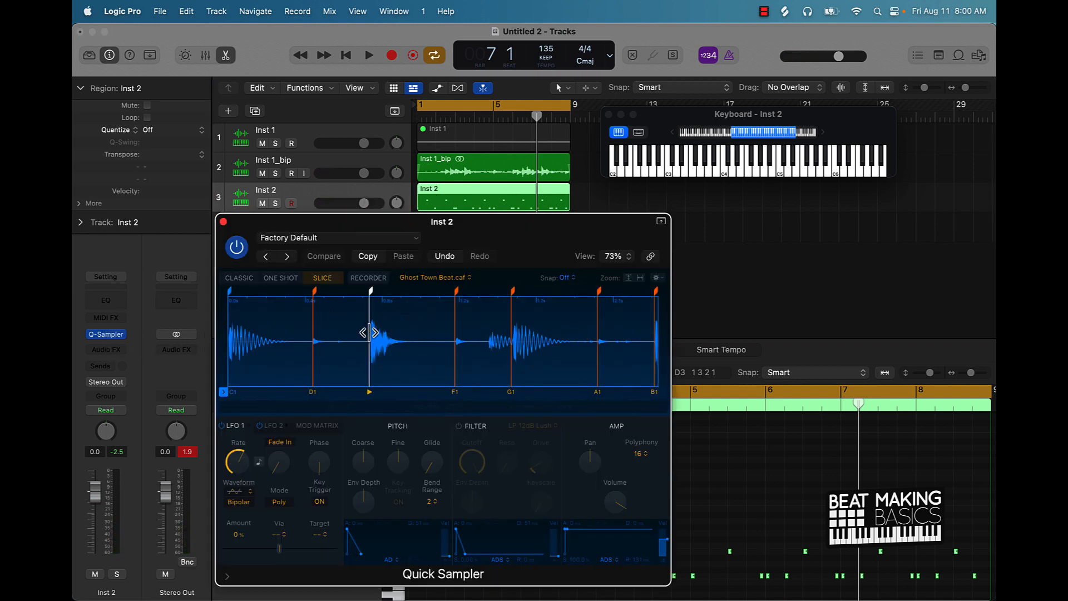
scroll(371, 337, "up", 5)
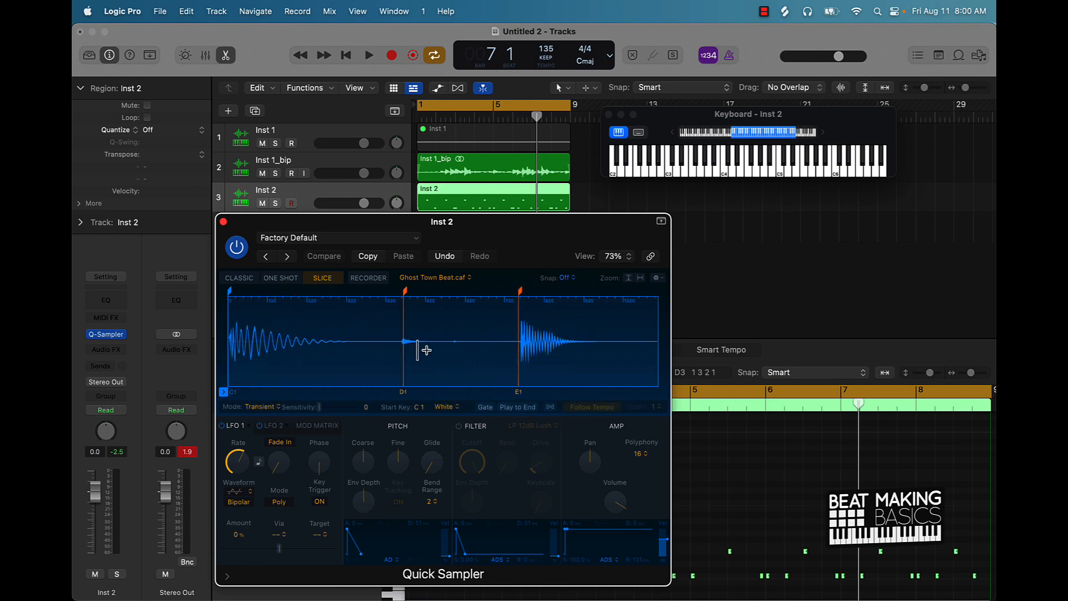
left_click(407, 294)
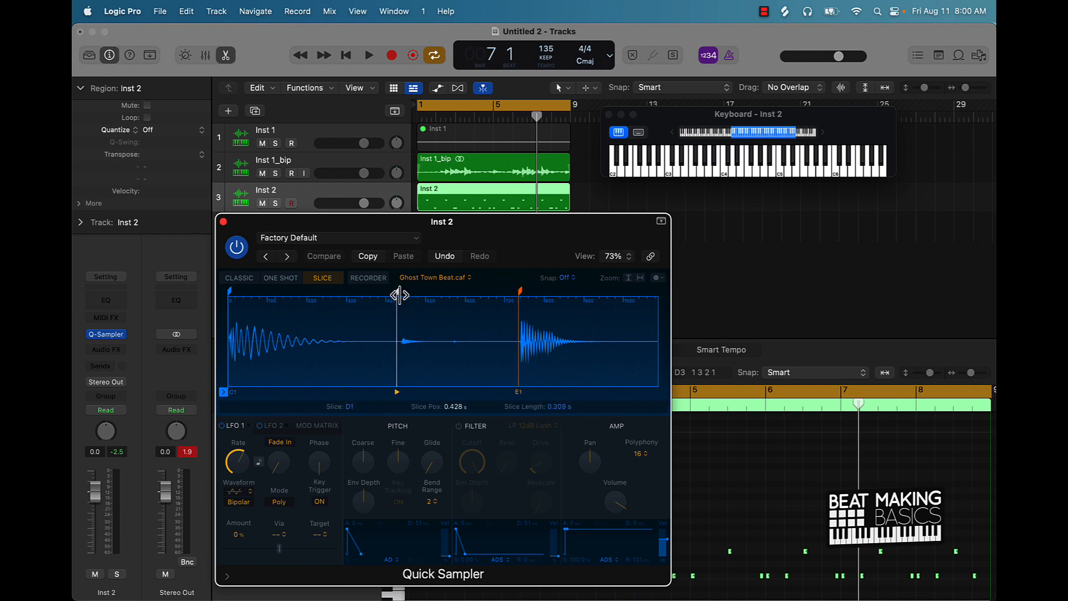
scroll(505, 332, "up", 8)
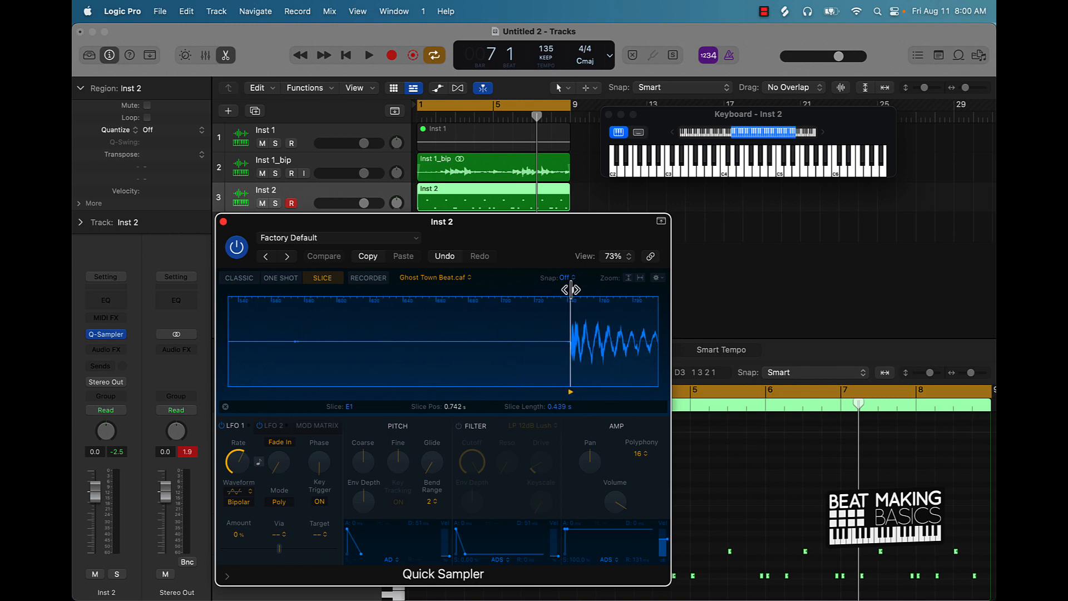
scroll(568, 314, "down", 3)
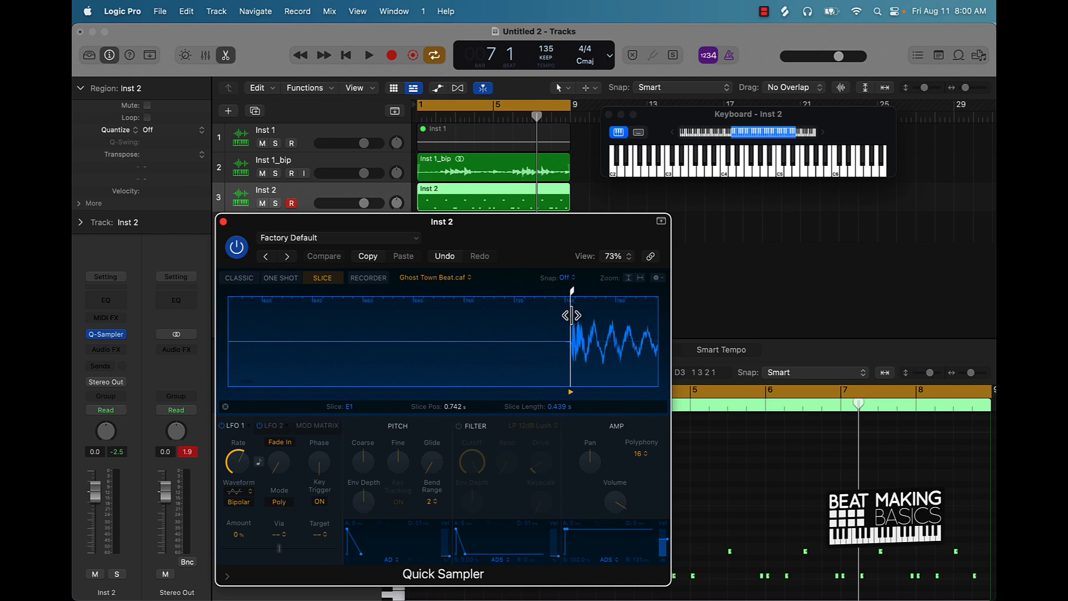
scroll(569, 314, "down", 1)
scroll(569, 310, "right", 10)
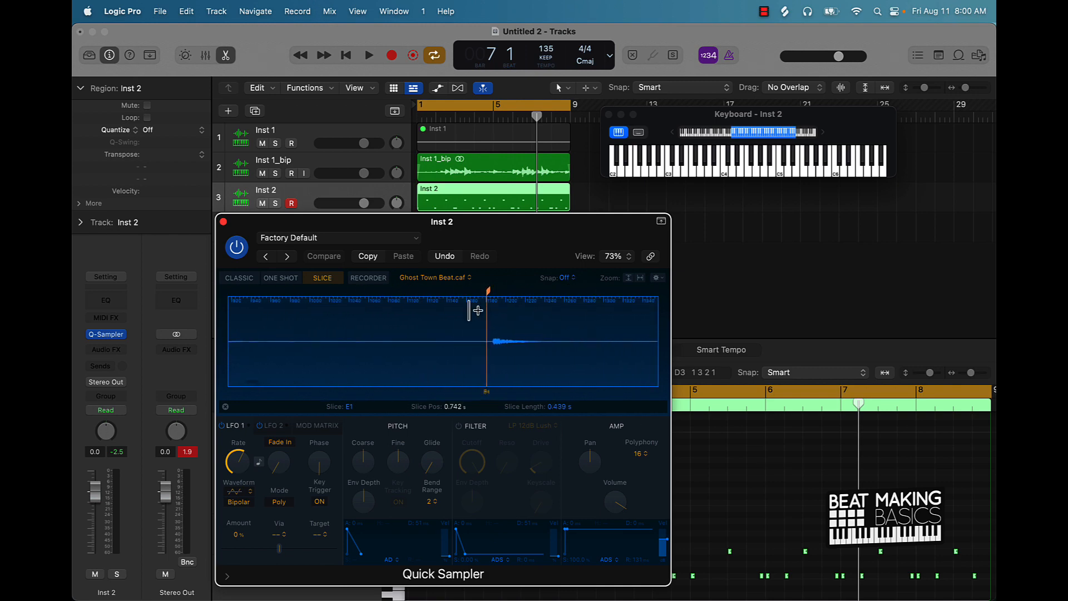
key("space")
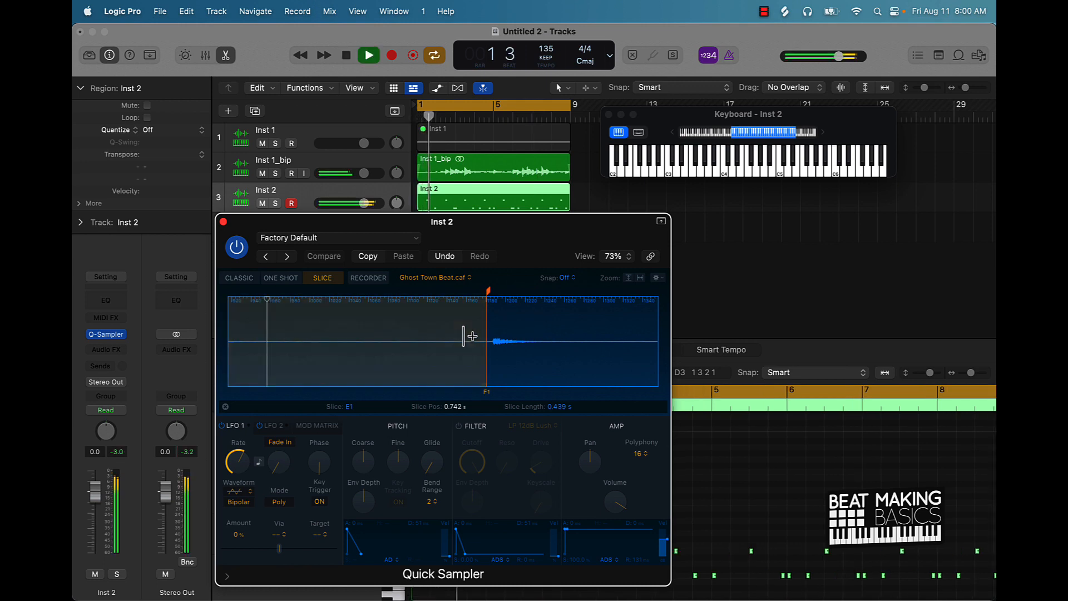
scroll(453, 336, "left", 13)
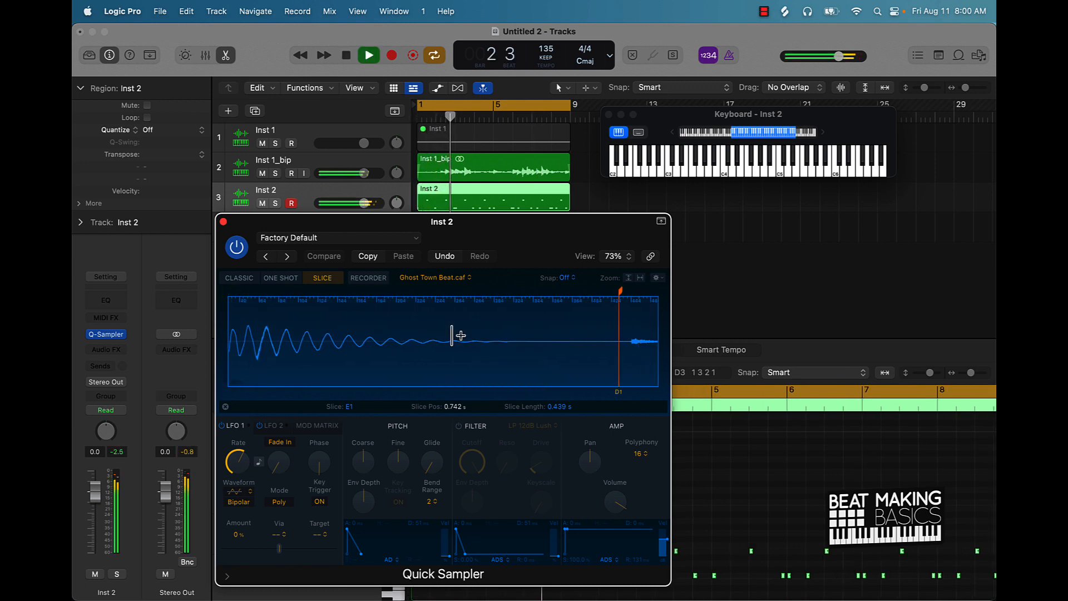
key("space")
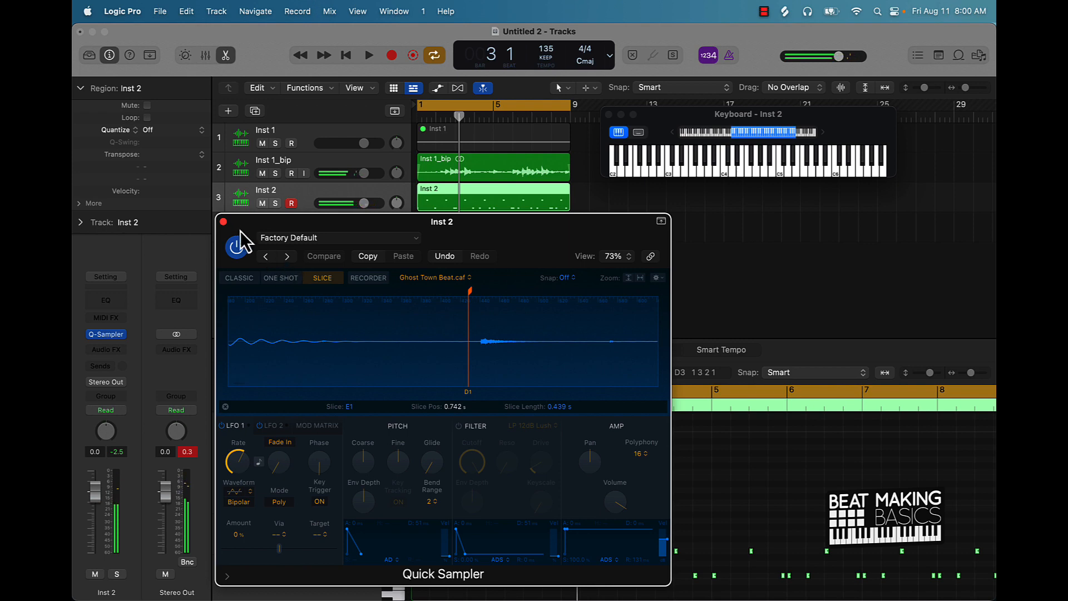
left_click(223, 222)
Step: Add a Channel EQ to the Inst 2 track and enable its high cut at 1570 Hz with a 48 dB/Oct slope during playback
left_click(115, 302)
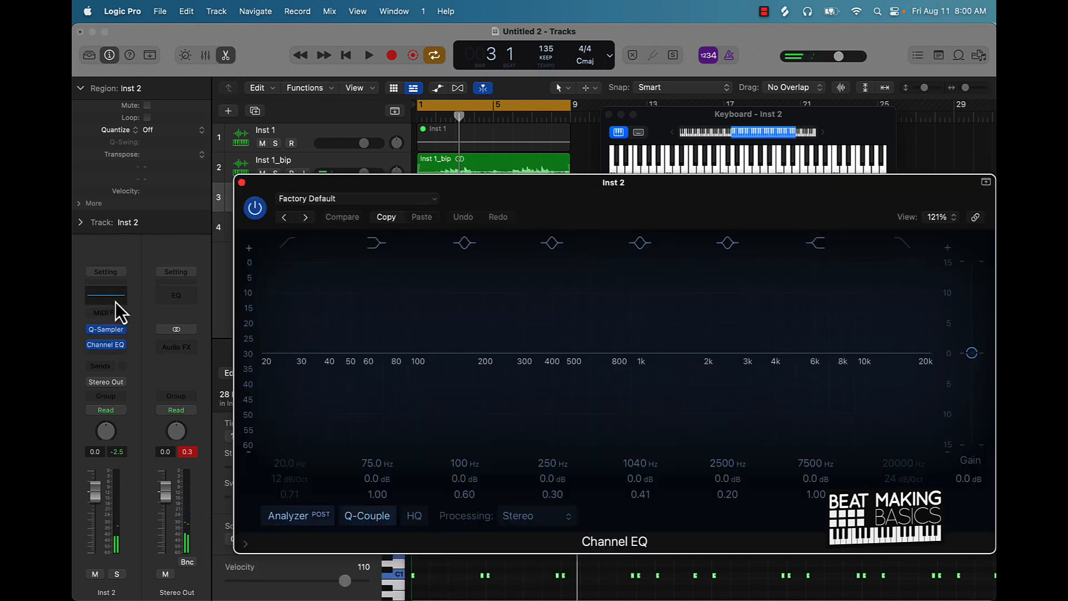
key("space")
key("space")
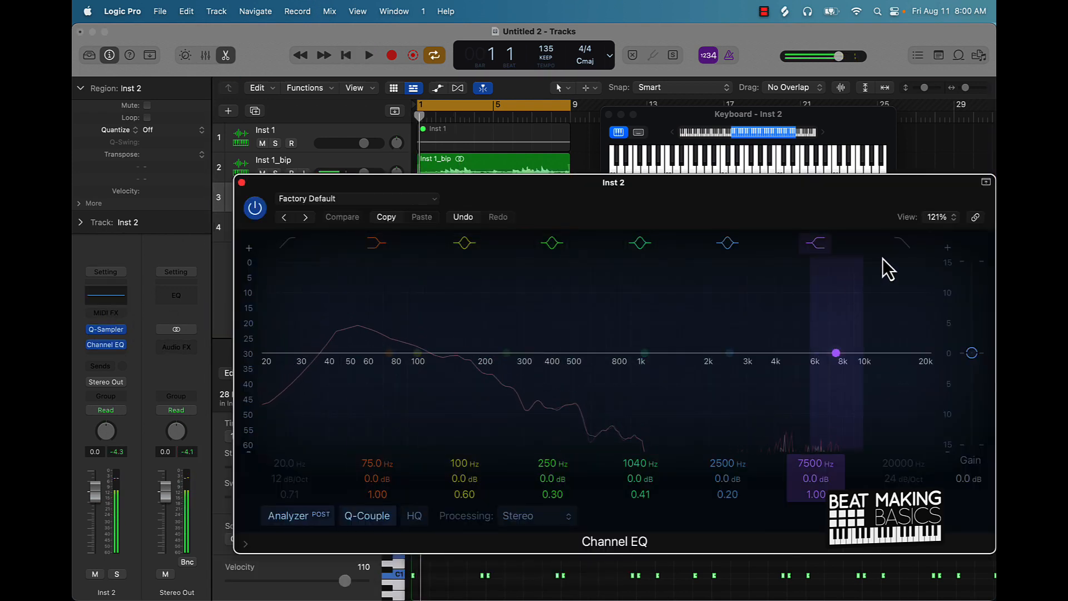
left_click(902, 243)
left_click_drag(903, 479, 887, 465)
key("space")
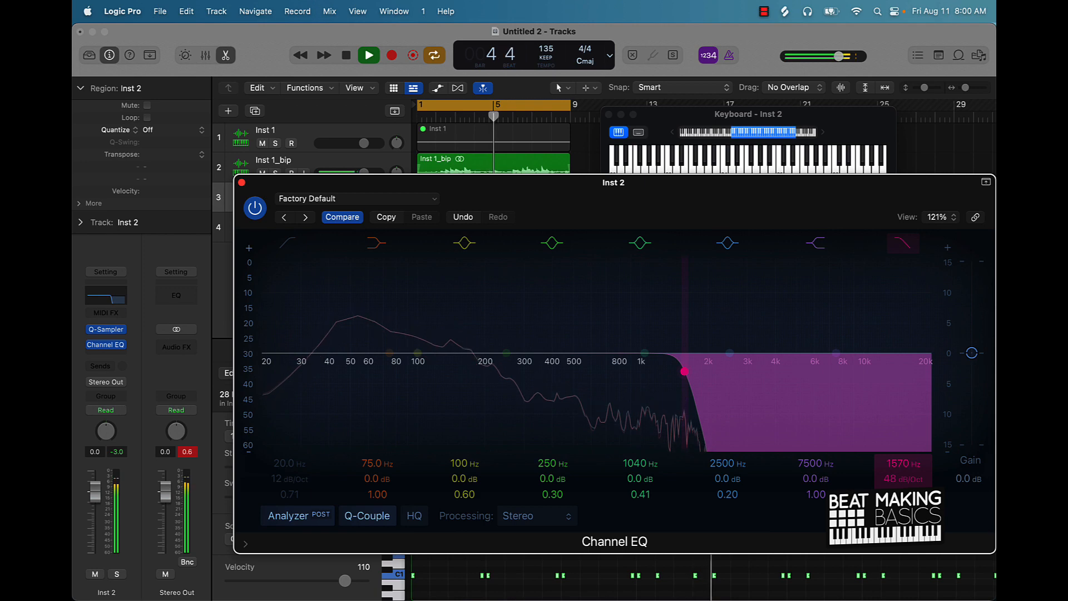
key("space")
left_click(241, 182)
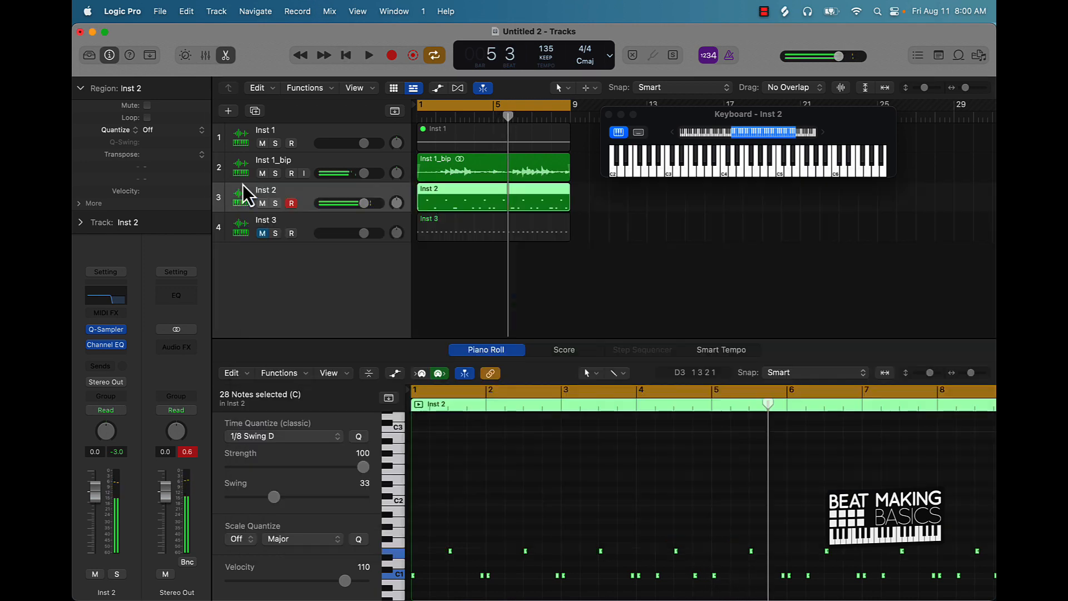
Step: Duplicate the Inst 2 track with its settings and copy its region onto the new Inst 4 track
right_click(462, 198)
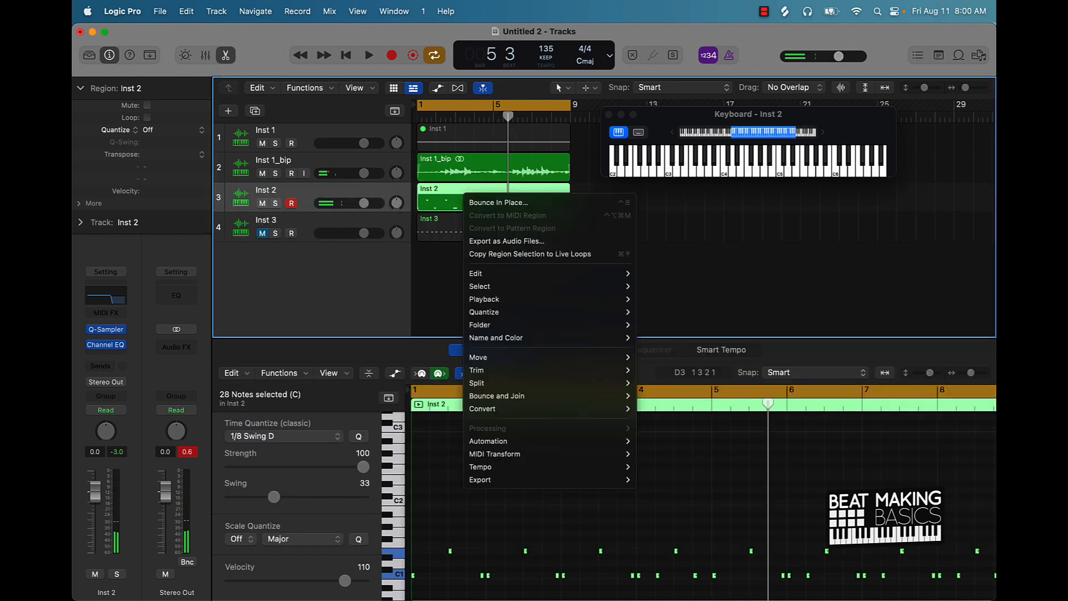
key("Escape")
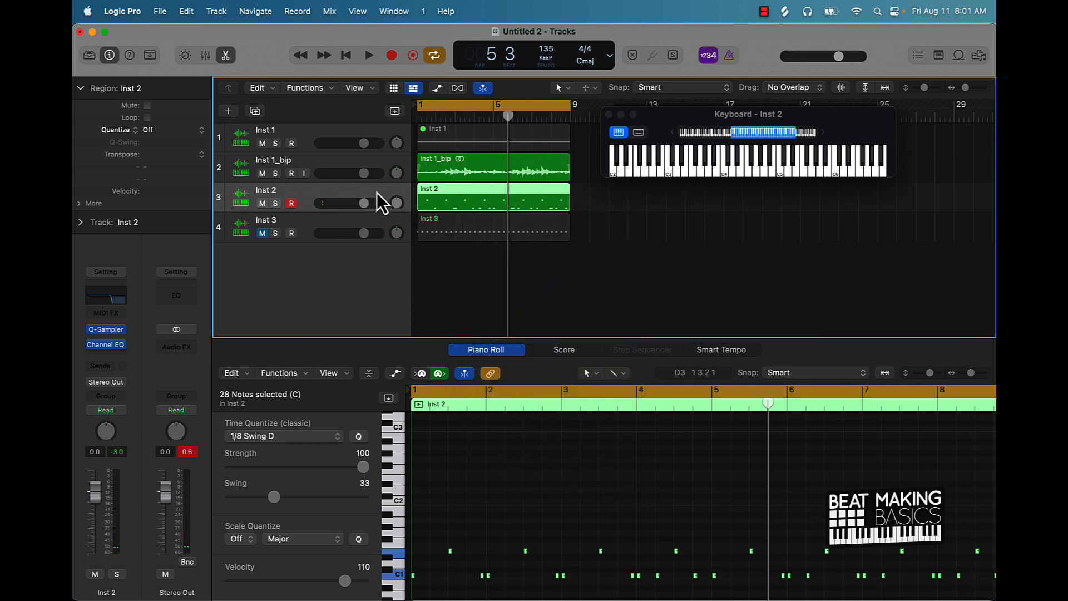
key("cmd+d")
left_click_drag(493, 207, 490, 225)
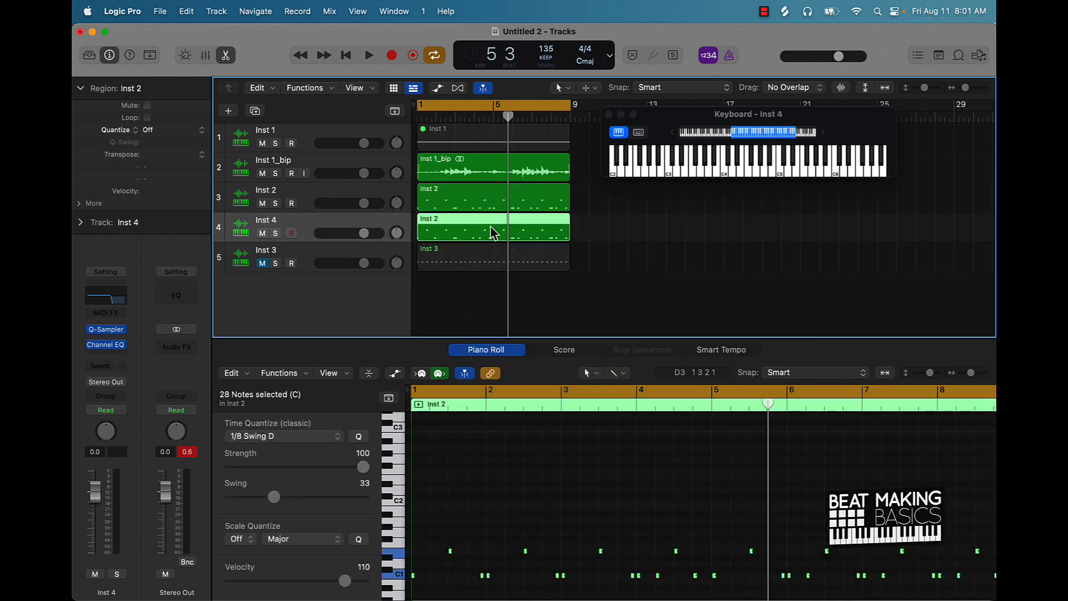
Step: Delete all C1 notes from the Inst 4 track's copied region and all E1 notes from the Inst 2 track's region
left_click(462, 506)
left_click(659, 227)
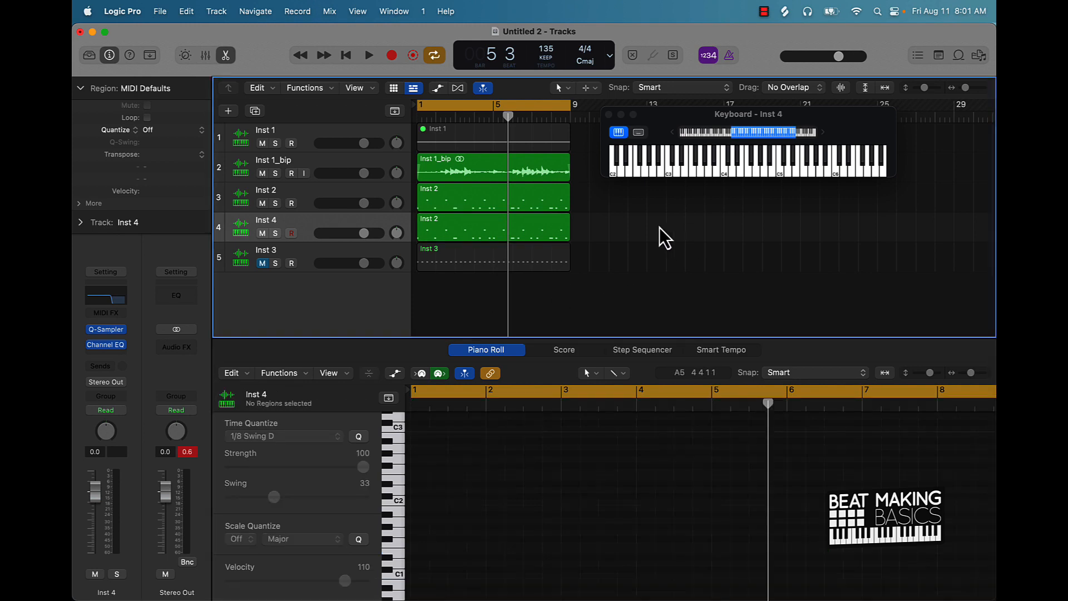
left_click(500, 226)
left_click(395, 576)
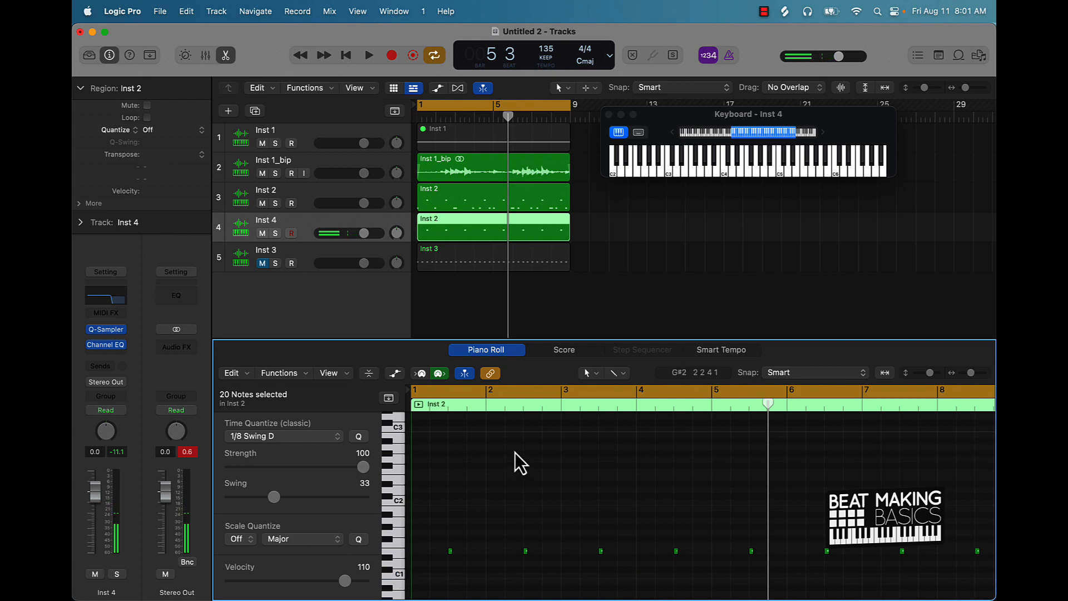
left_click(462, 199)
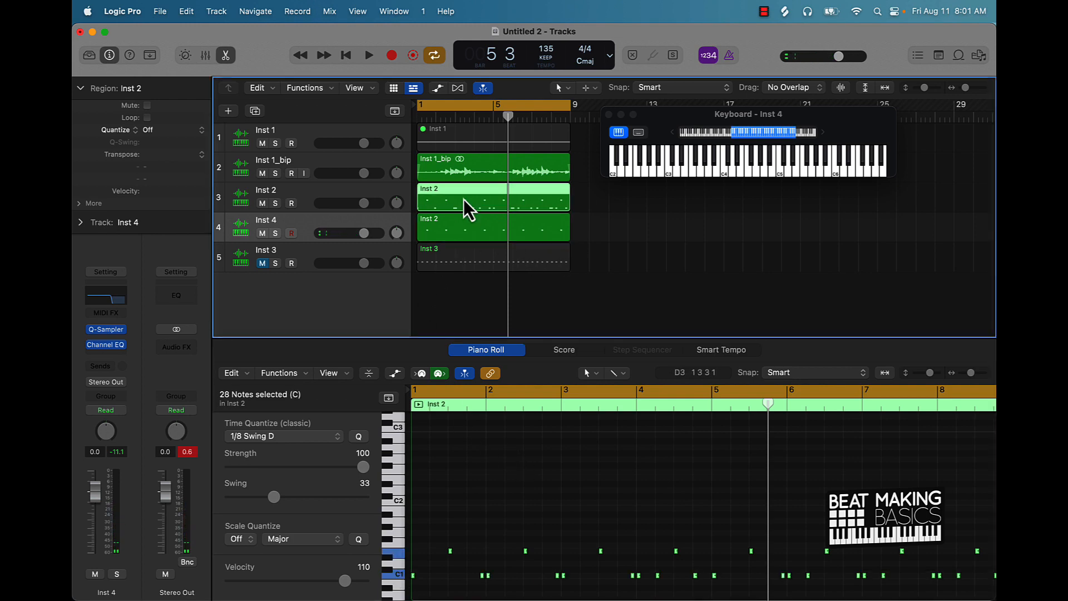
left_click(398, 553)
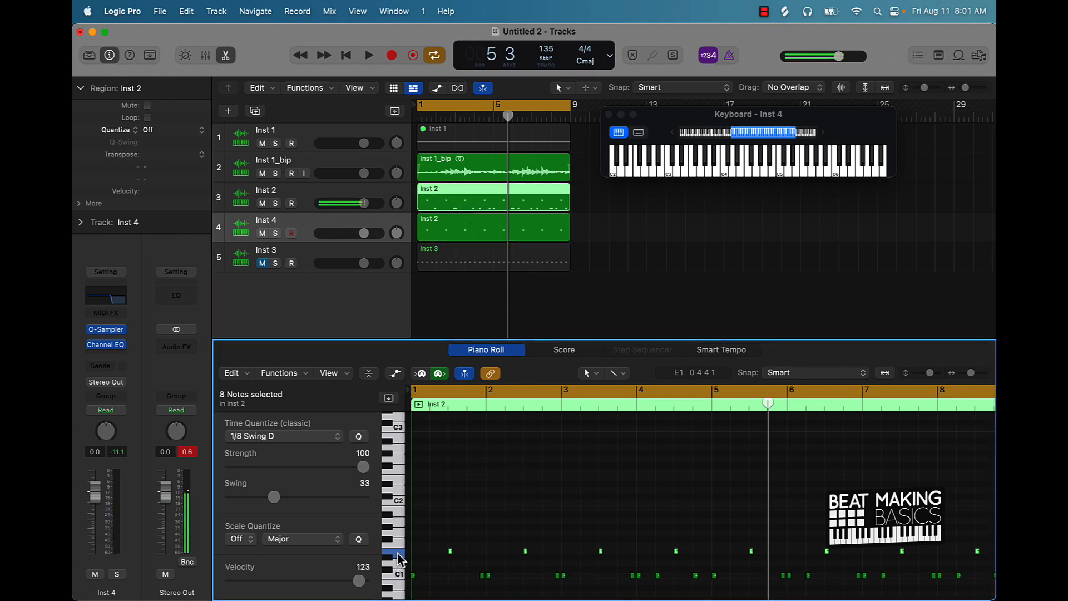
Step: In the Inst 4 track's Channel EQ, set the high cut to 12000 Hz and enable a 48 dB/Oct low cut at 106 Hz during playback
left_click(307, 221)
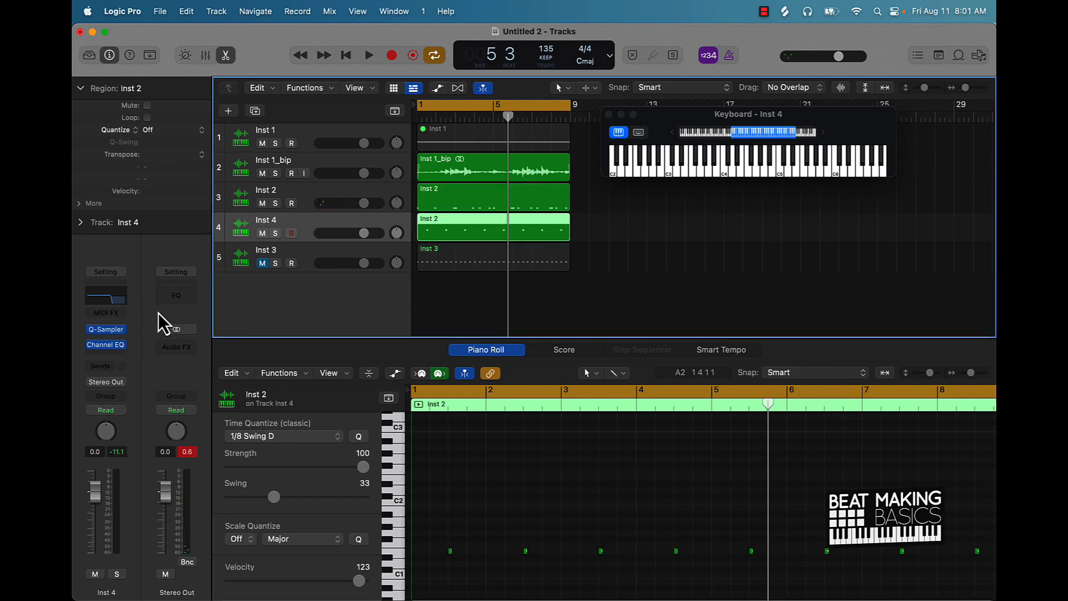
left_click(106, 330)
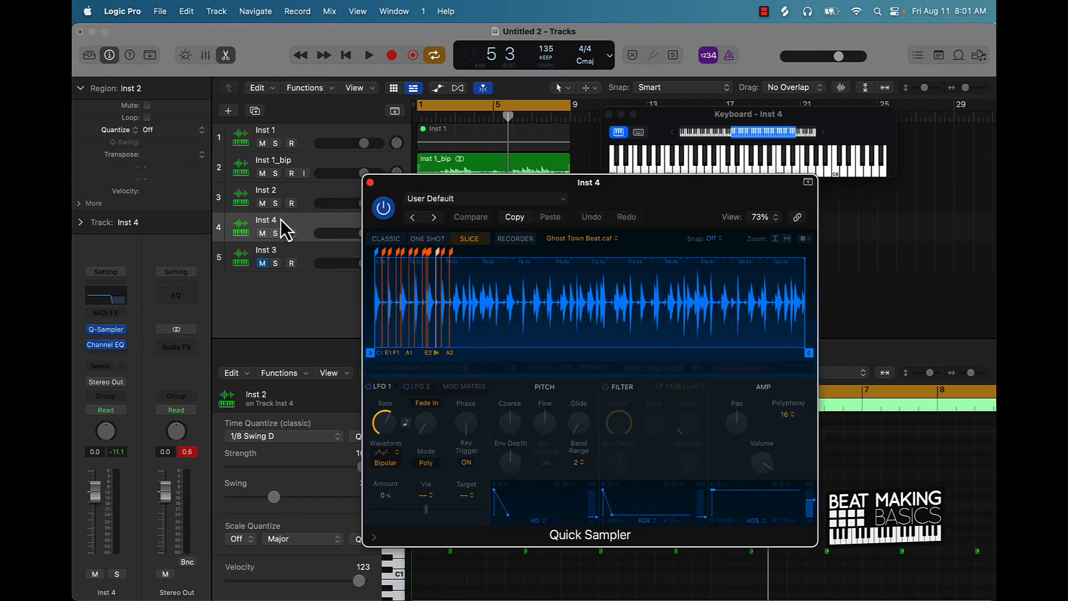
left_click(370, 182)
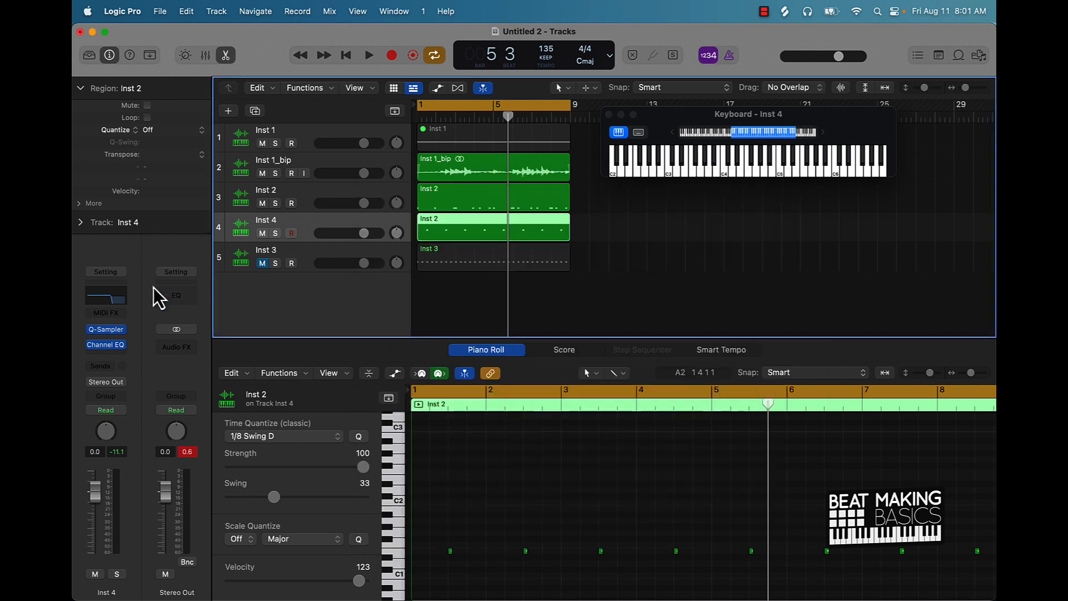
left_click(111, 298)
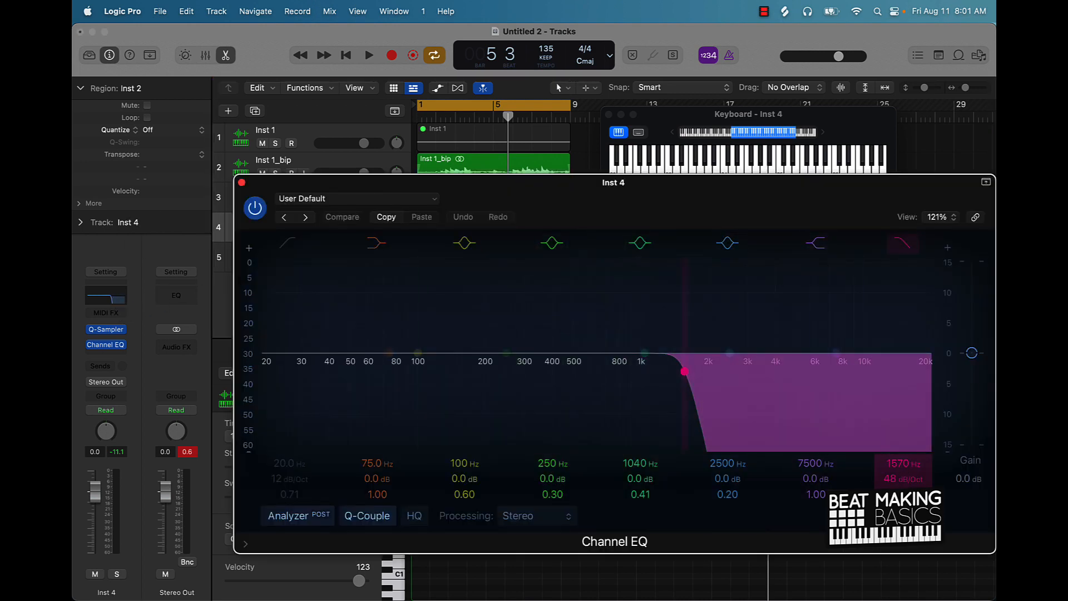
left_click_drag(904, 463, 903, 417)
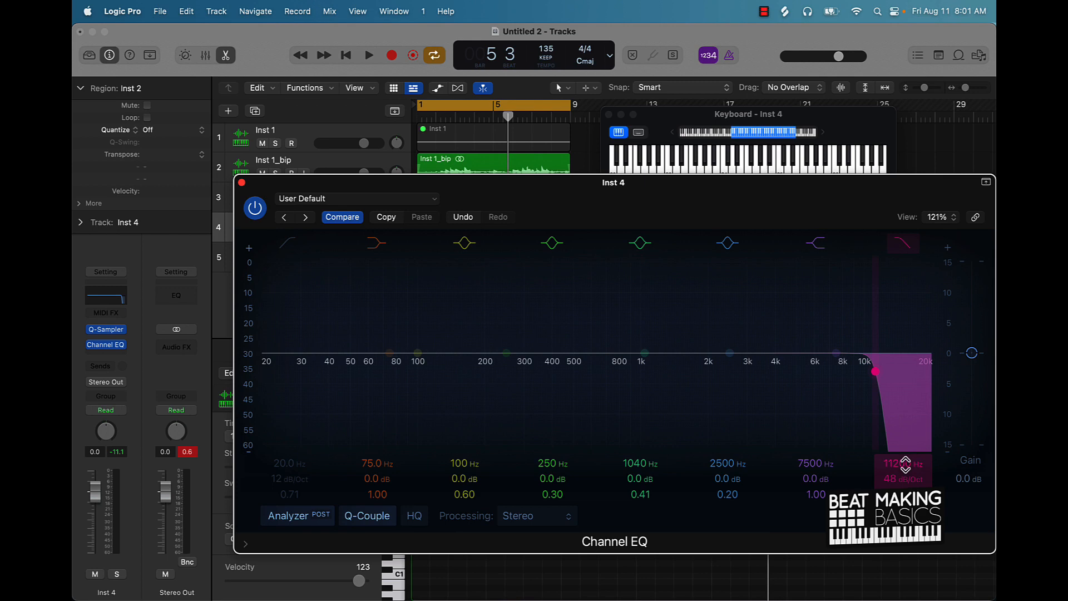
key("space")
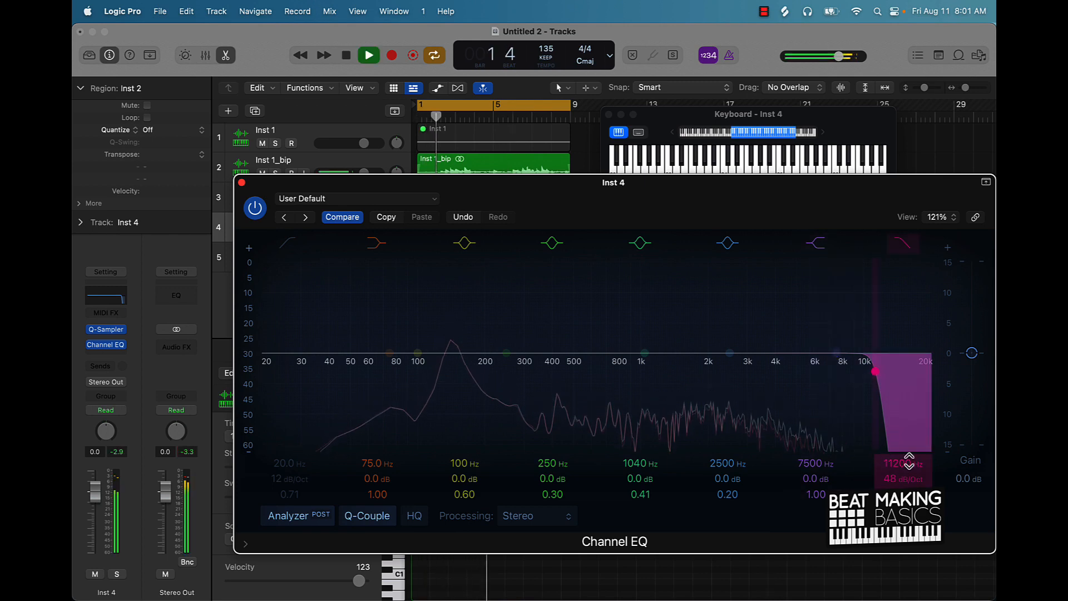
left_click_drag(909, 461, 909, 456)
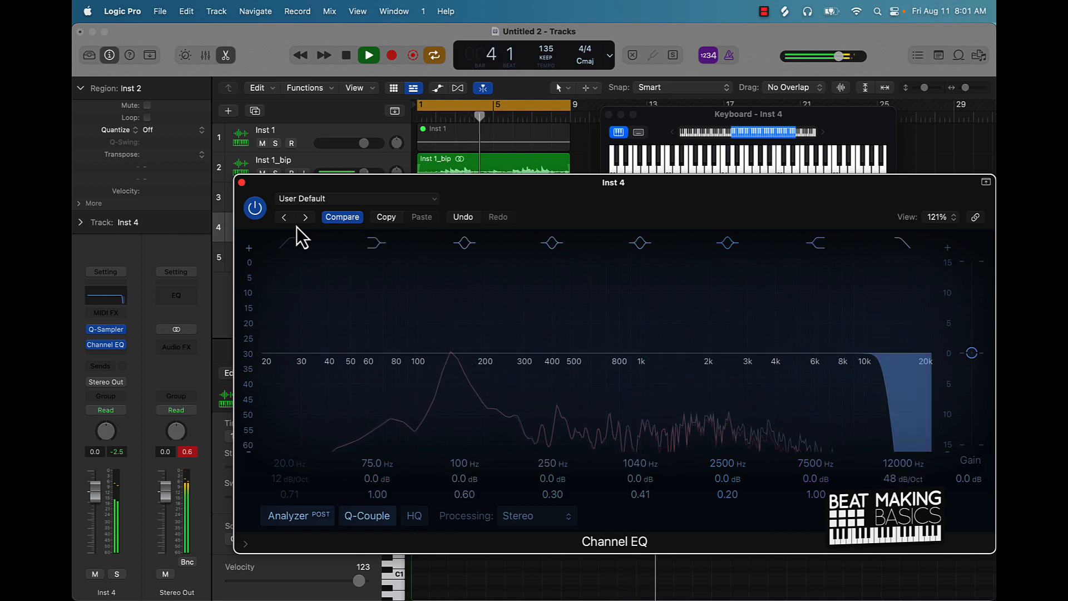
left_click(289, 243)
mouse_move(302, 478)
left_mouse_down()
mouse_move(302, 465)
mouse_move(286, 465)
left_mouse_up()
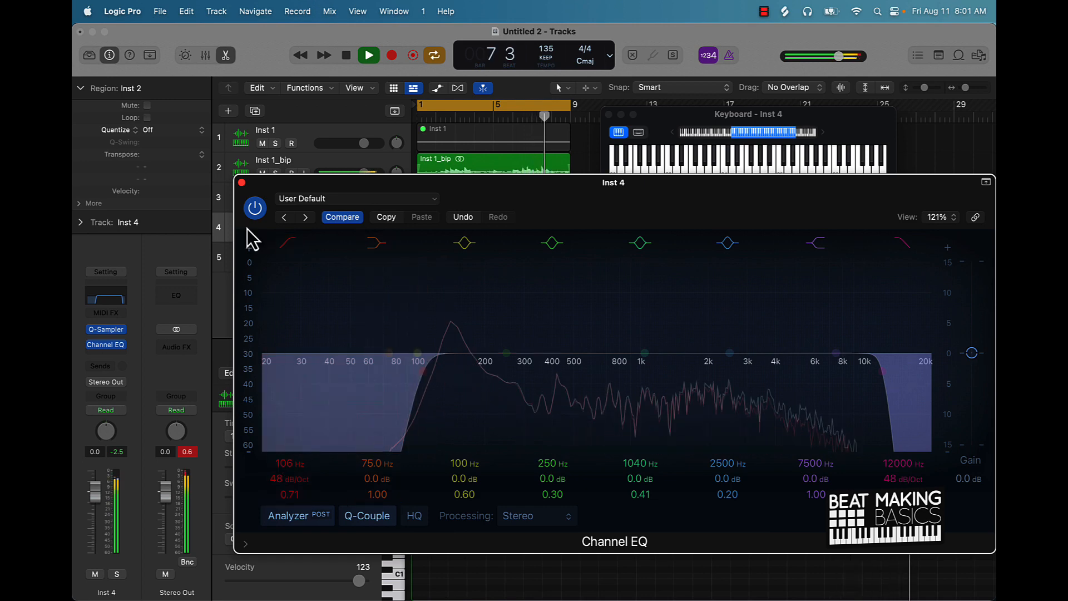
left_click(242, 182)
Step: Unmute the Inst 3 track during playback and deselect all regions
left_click(263, 264)
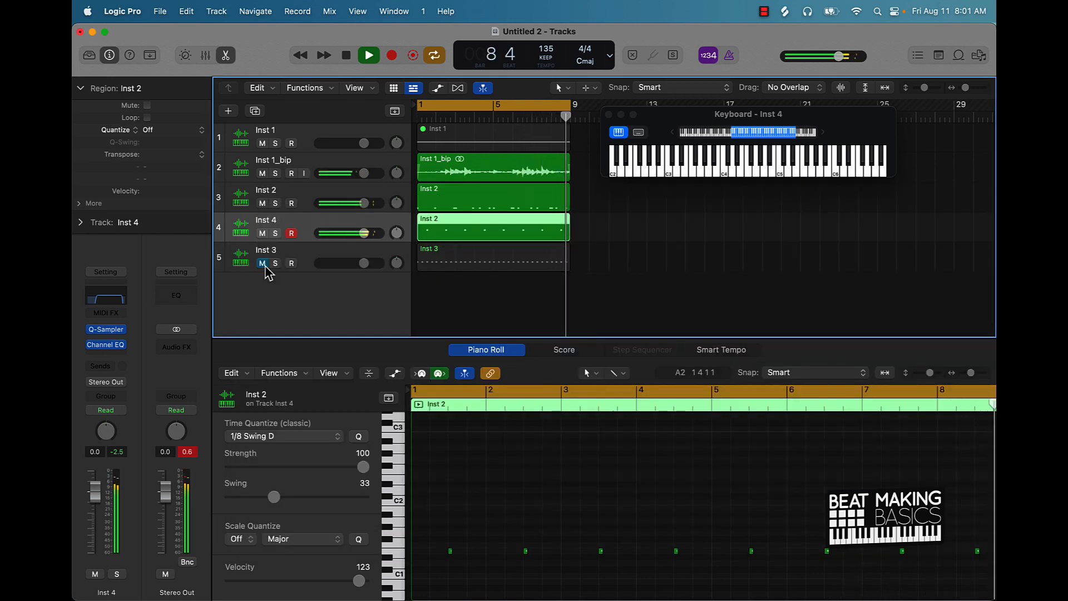
left_click(263, 264)
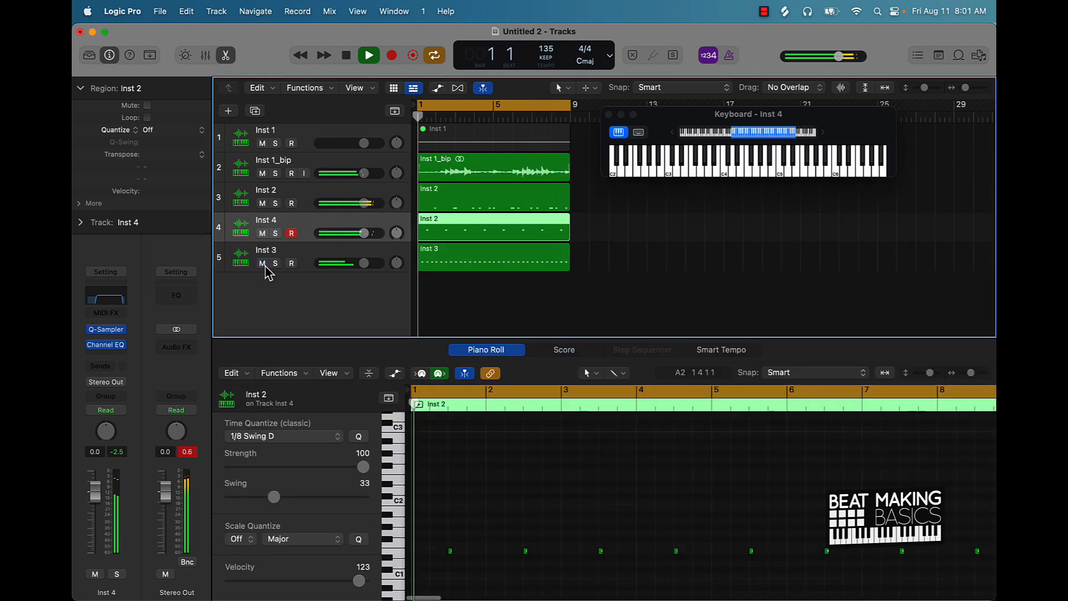
left_click(536, 289)
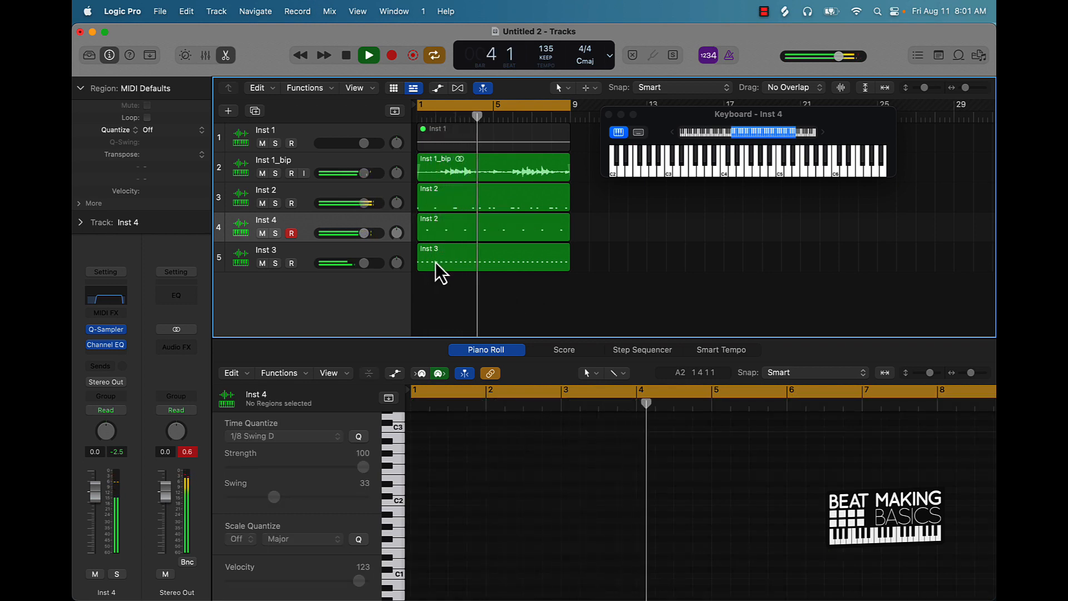
Step: Rename the Inst 2, Inst 4 and Inst 3 tracks as Kick, Snare and Hat, and stop playback
double_click(267, 190)
type("Kick")
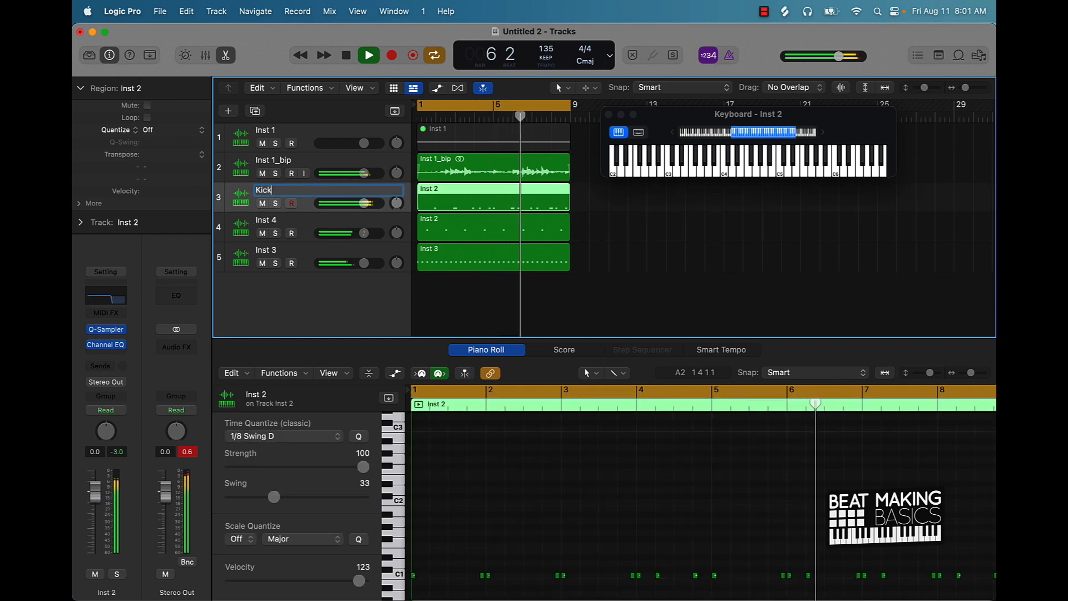
key("Return")
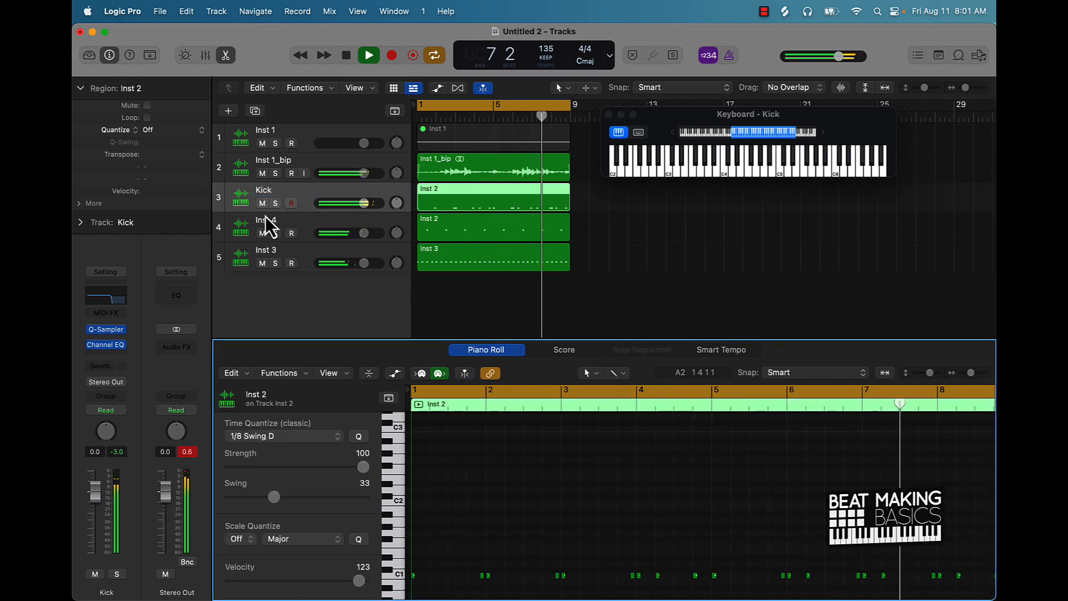
double_click(266, 220)
type("Snare")
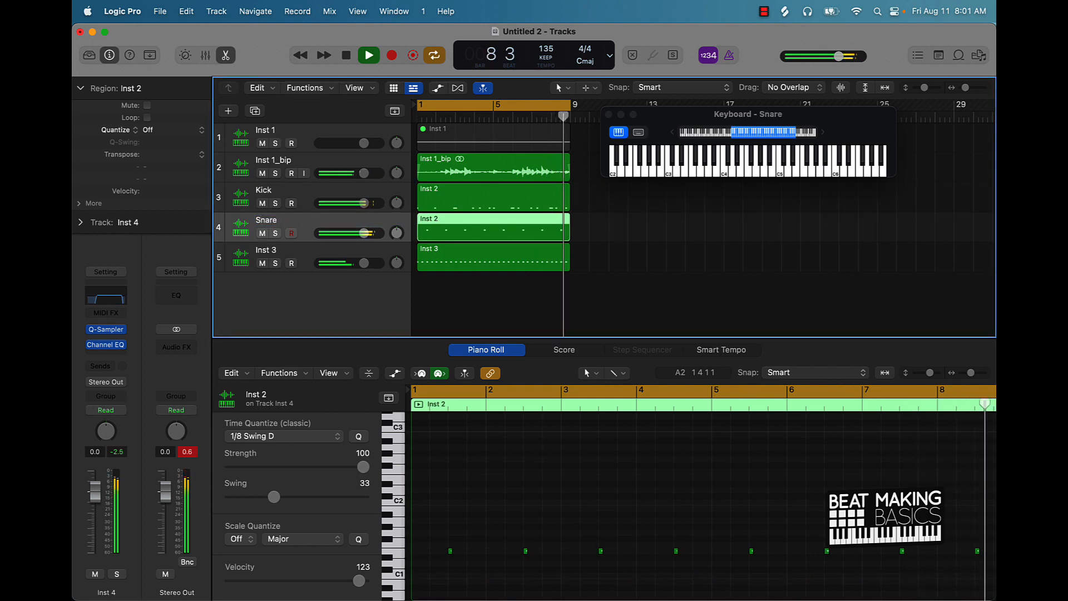
double_click(265, 250)
type("Hat")
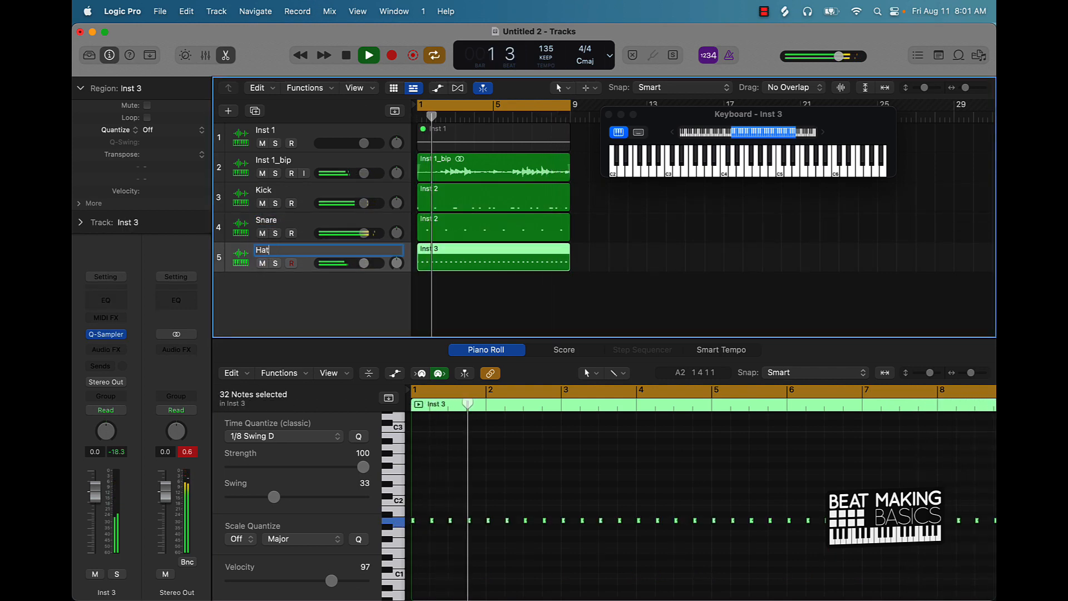
key("Return")
left_click(531, 297)
key("space")
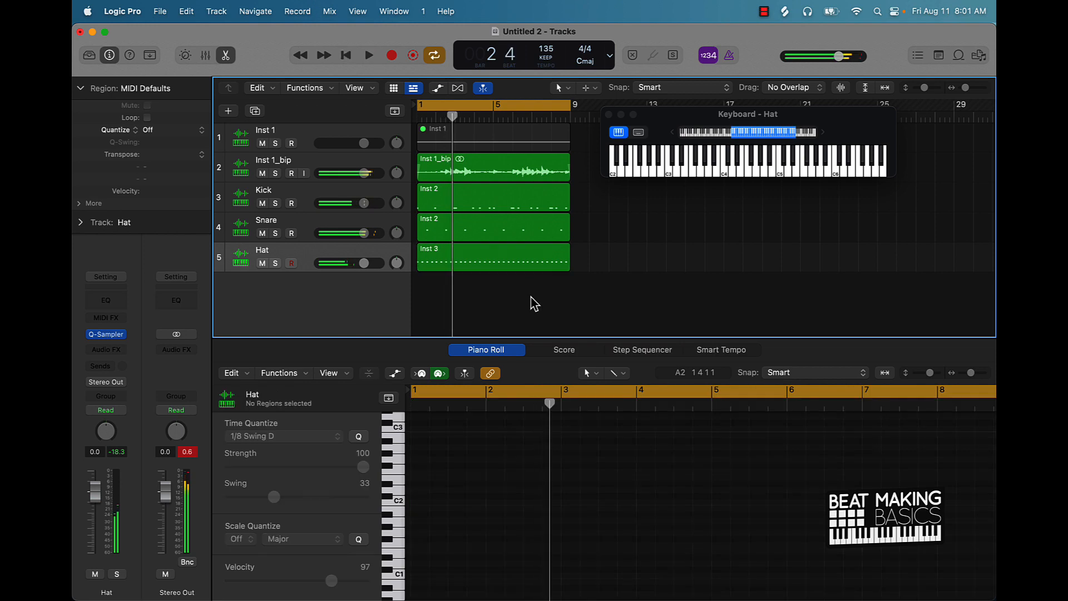
Step: Rename the Inst 1_bip track as Melody and name the Melody, Kick, Snare and Hat regions after their tracks
double_click(268, 160)
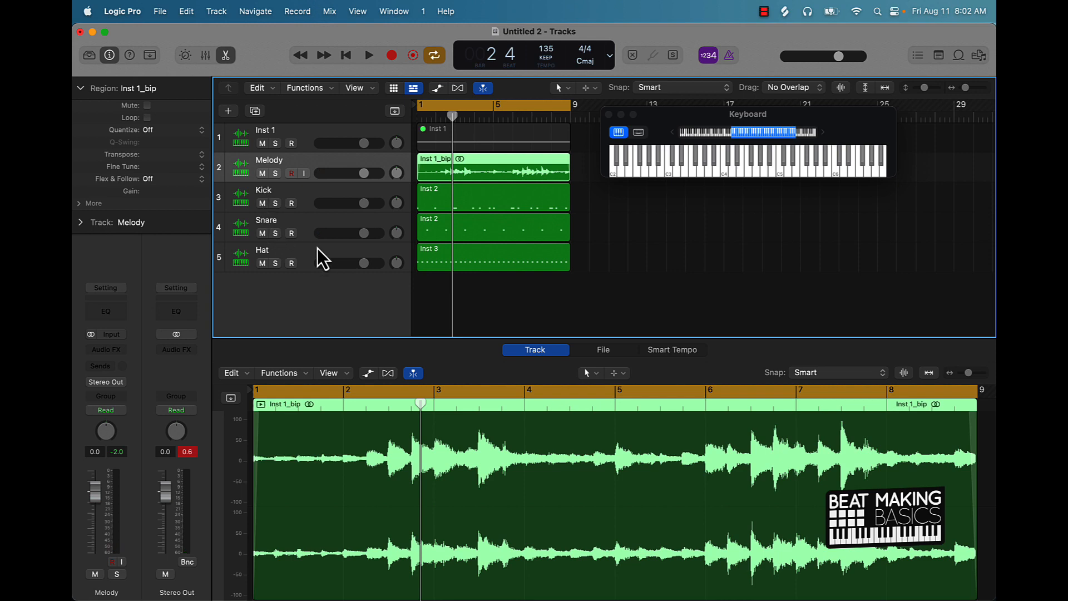
key("super+a")
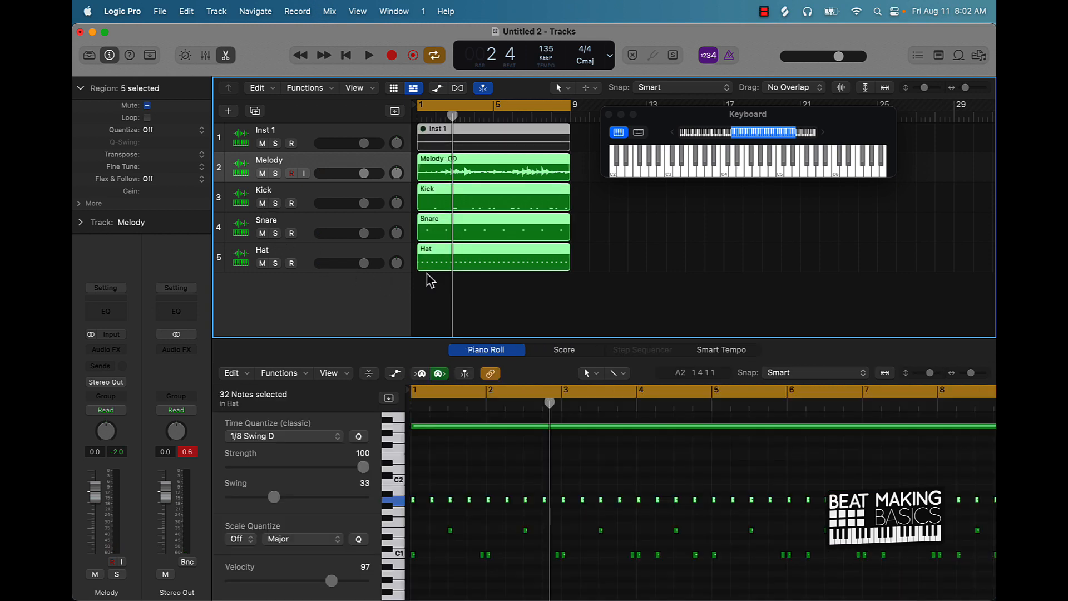
left_click(426, 287)
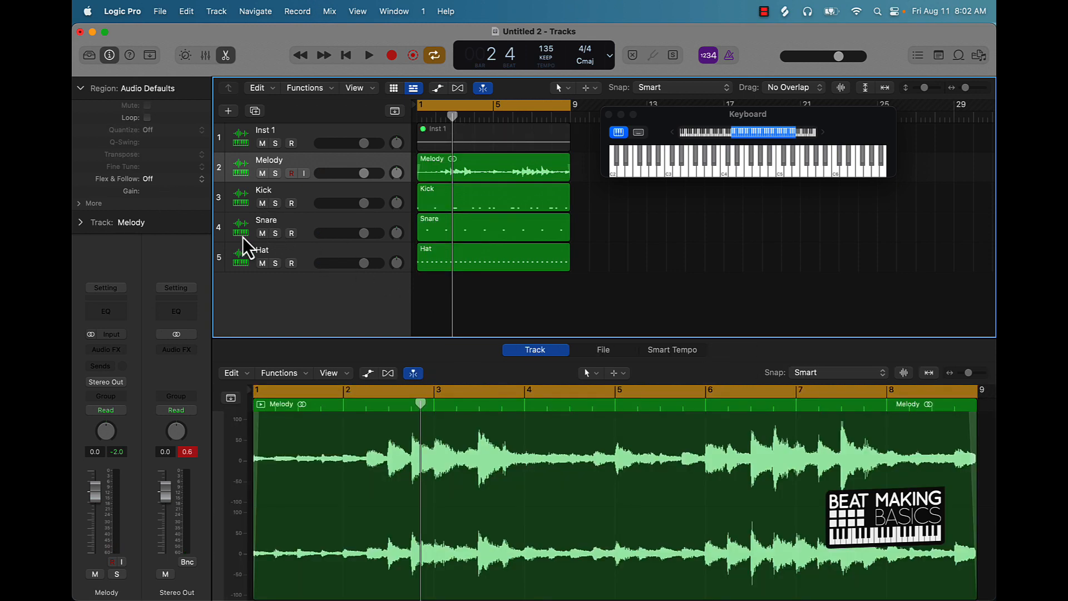
Step: Start playback and create one new Quick Sampler (Single Sample) software instrument track below the Hat track
left_click(229, 258)
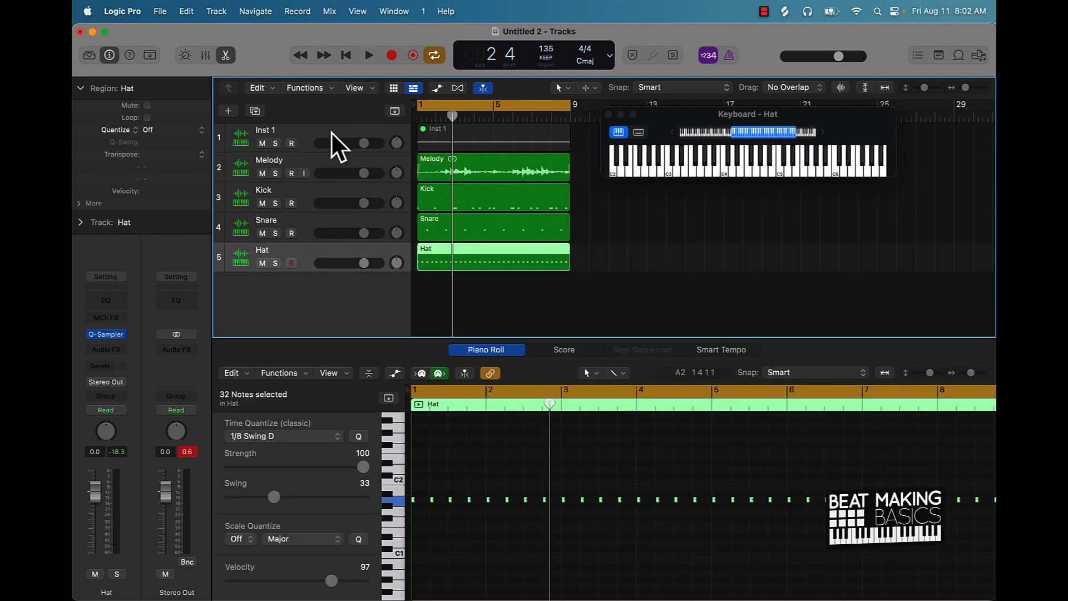
key("space")
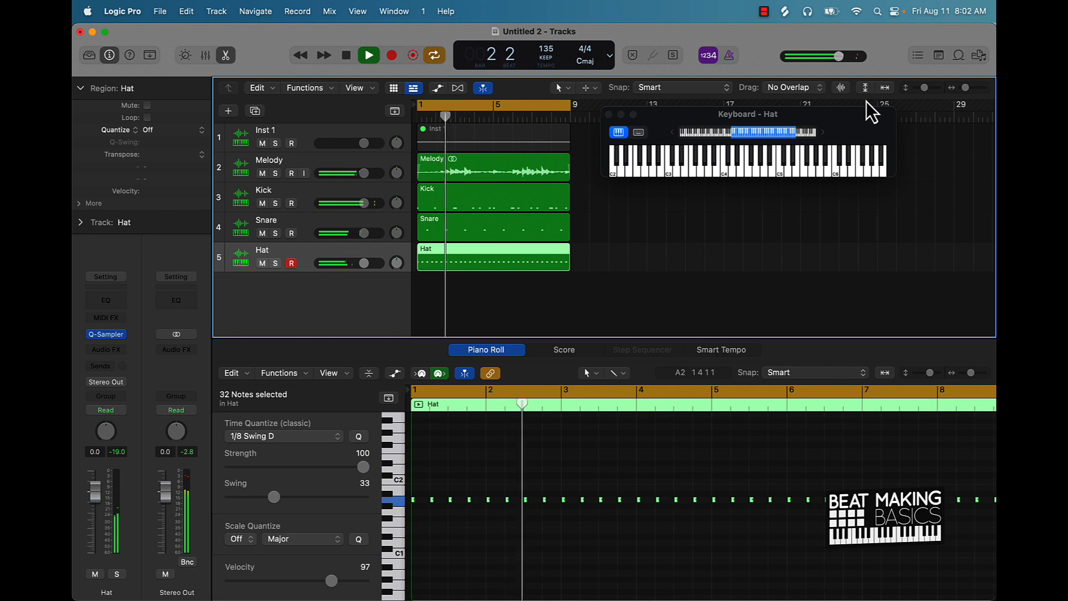
left_click(229, 112)
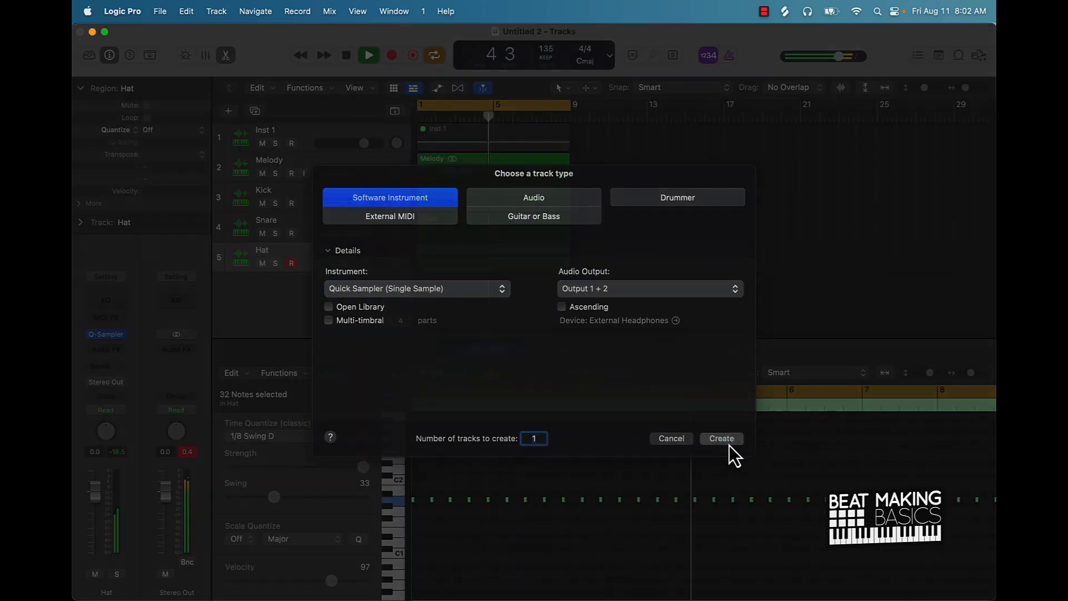
left_click(728, 443)
left_click_drag(679, 194, 457, 260)
Step: Browse the hip hop Apple Loops, auditioning Ghost Town Hi-Hat, Glossy Hi-Hat and Glow Beyond Beat Fill against the beat
left_click(958, 54)
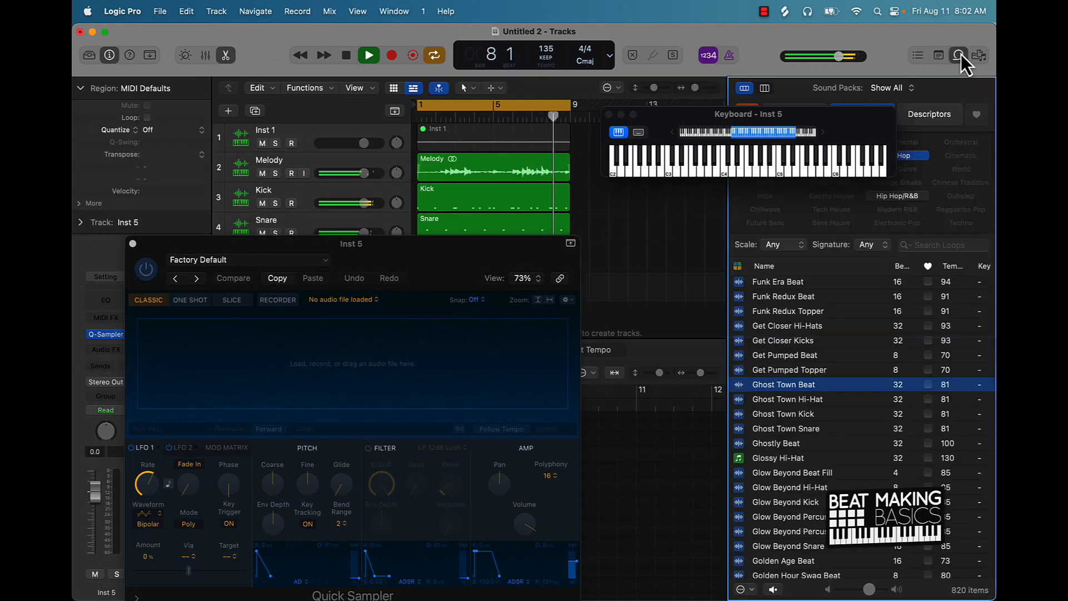
left_click(814, 402)
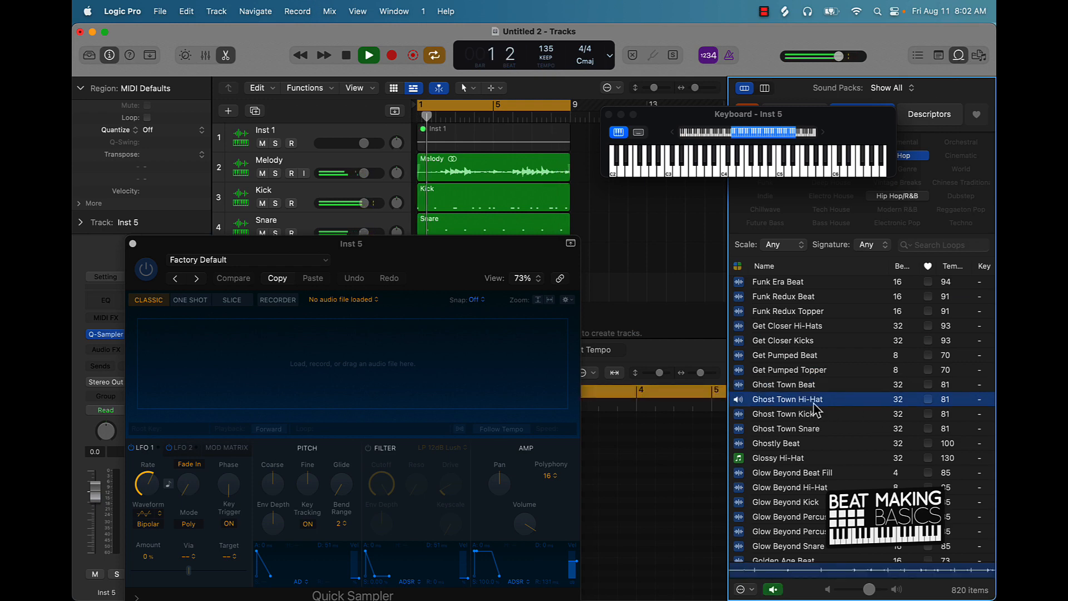
left_click(796, 462)
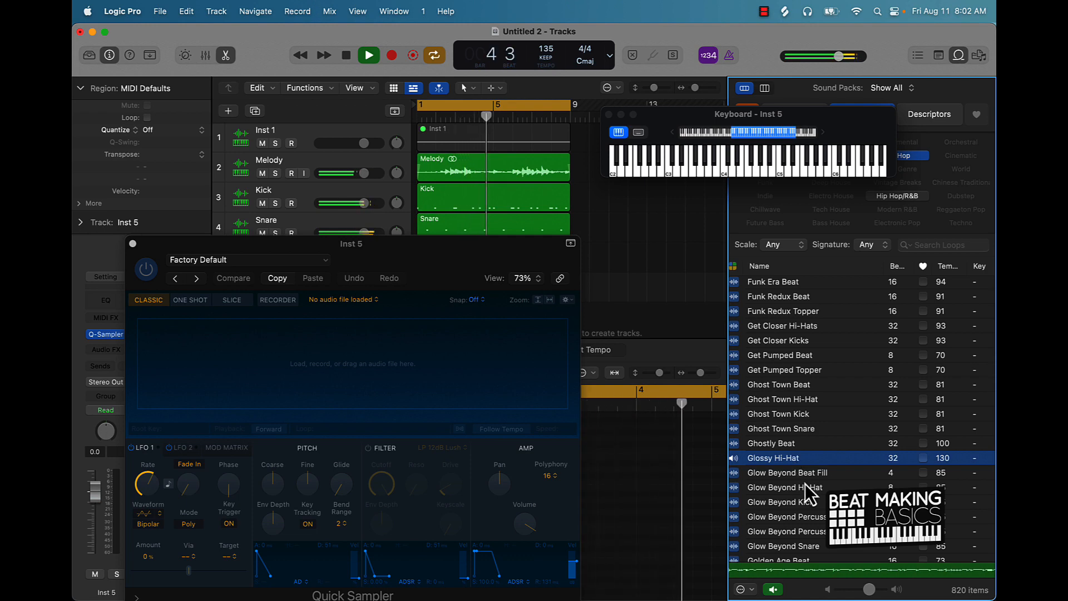
left_click(811, 475)
scroll(803, 485, "up", 1)
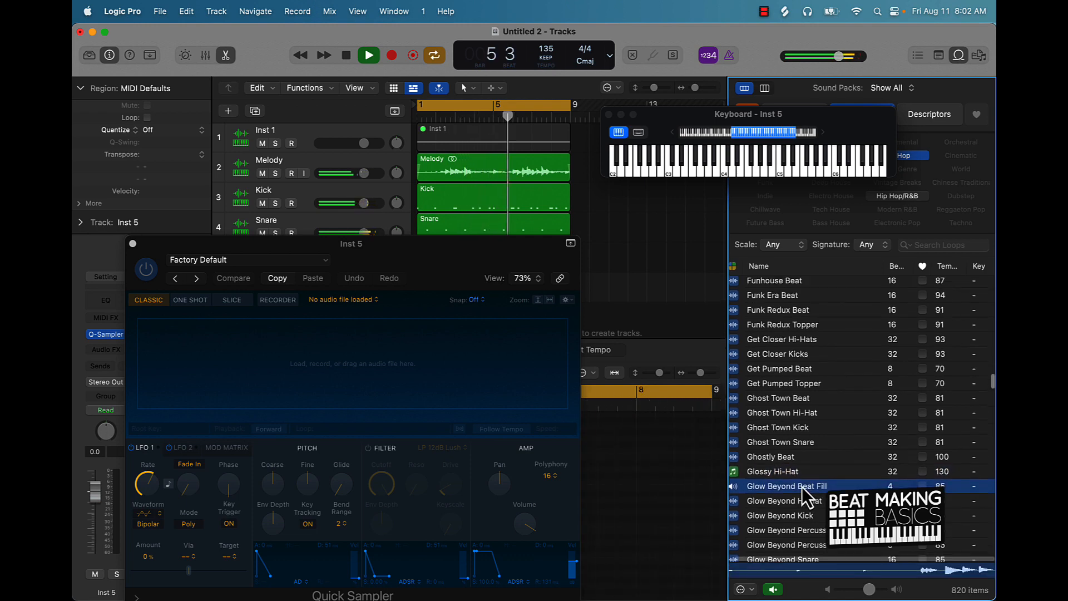
scroll(802, 490, "up", 1)
scroll(808, 504, "down", 1)
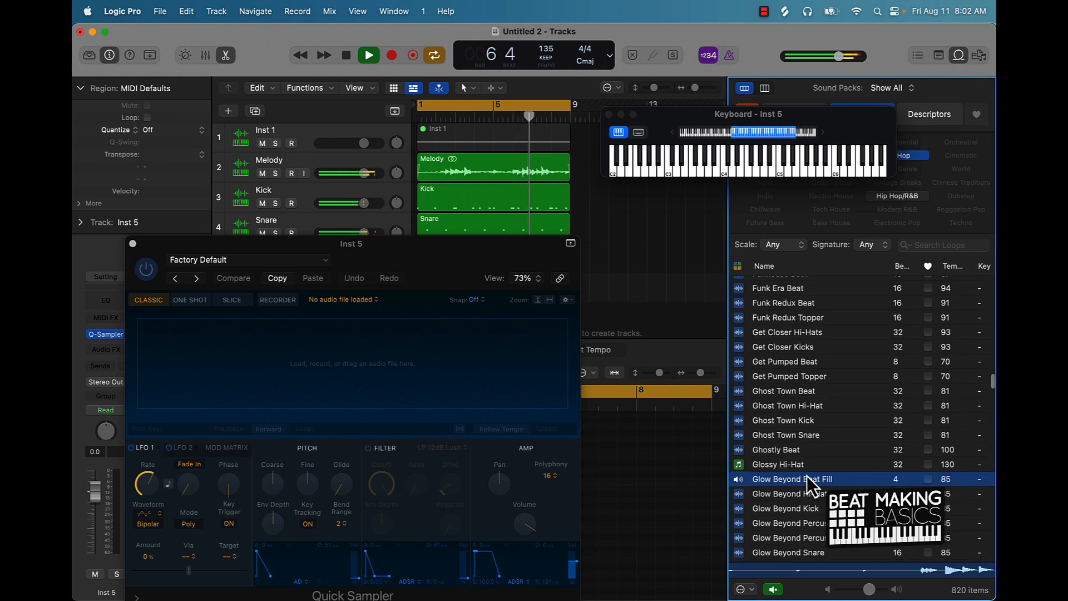
Step: Place the Glow Beyond Beat Fill loop at bar 8 on a new audio track below Inst 5
left_click_drag(463, 249, 499, 343)
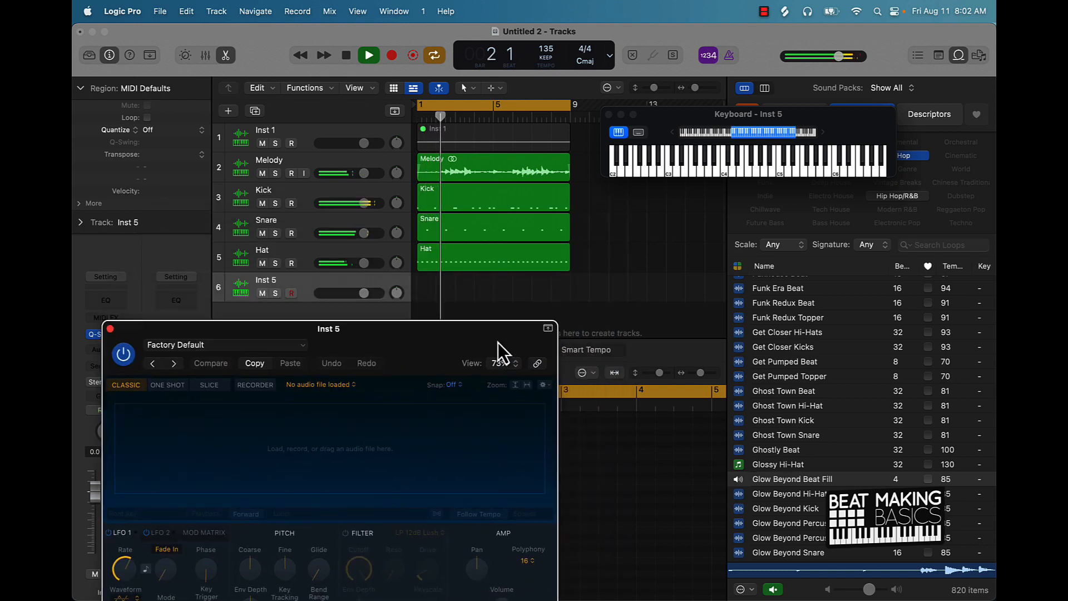
left_click_drag(793, 478, 556, 315)
left_click(588, 311)
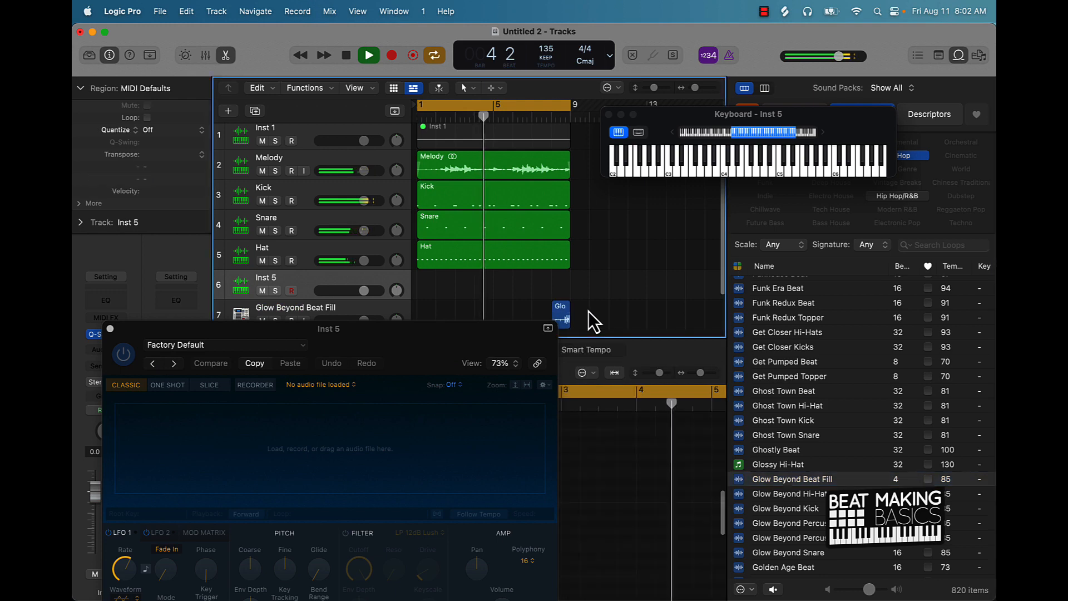
left_click_drag(405, 333, 537, 374)
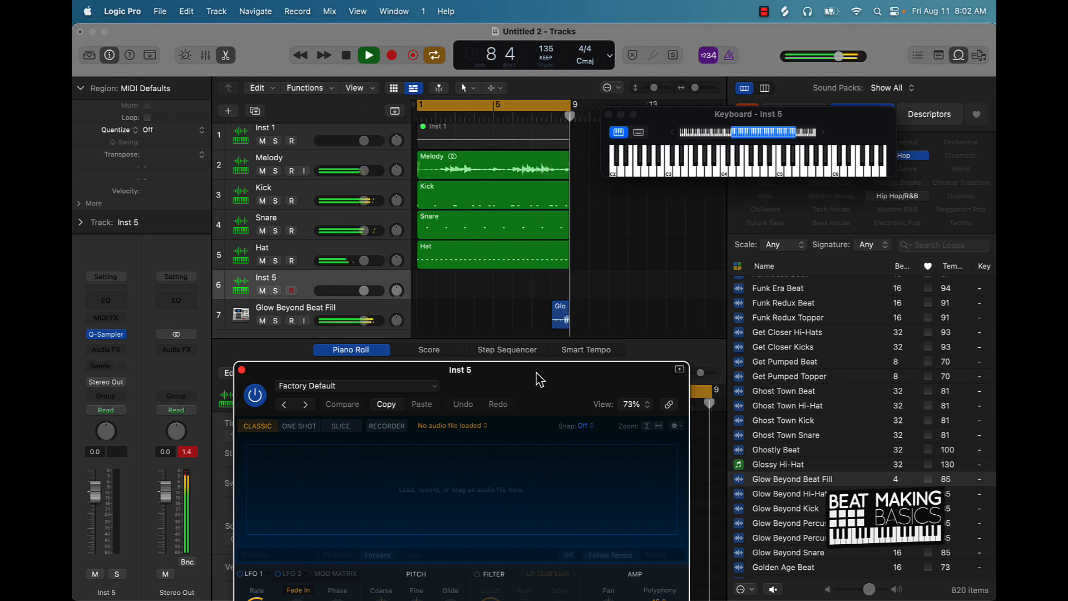
left_click_drag(539, 380, 489, 351)
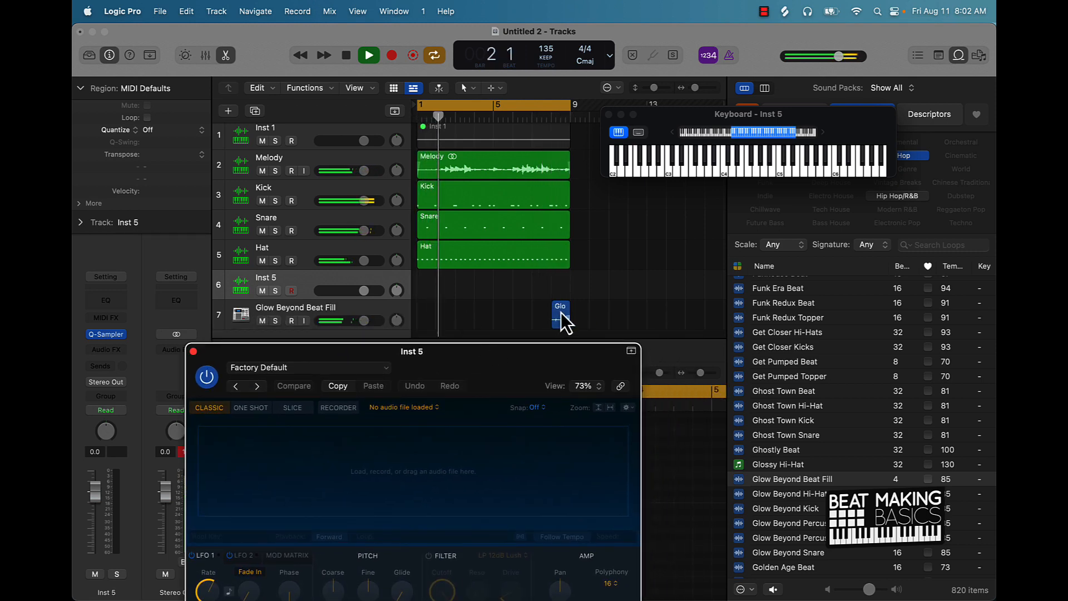
Step: Trim the start of the Glow Beyond Beat Fill region to about the second half of bar 8 and lower its track volume to -4.6 dB
scroll(589, 303, "up", 4)
scroll(601, 309, "right", 5)
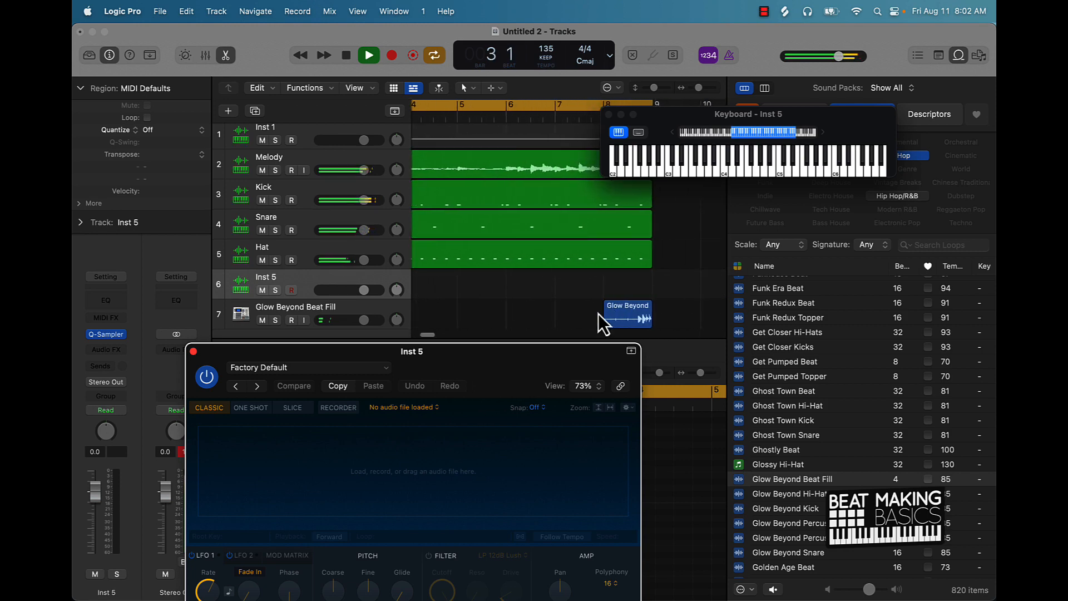
left_click_drag(605, 323, 637, 328)
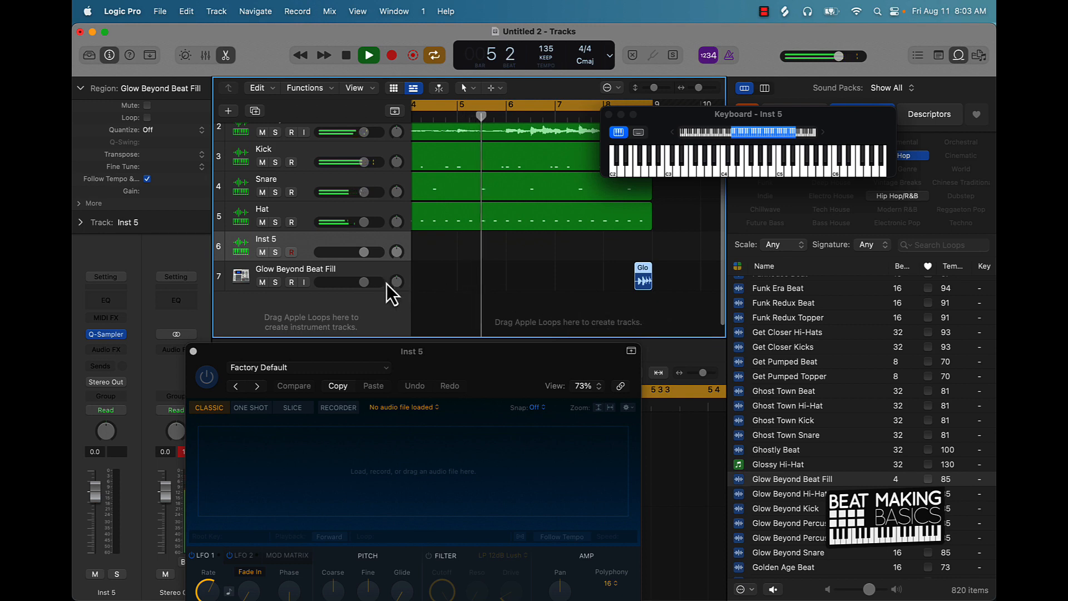
left_click_drag(364, 282, 352, 282)
left_click(492, 279)
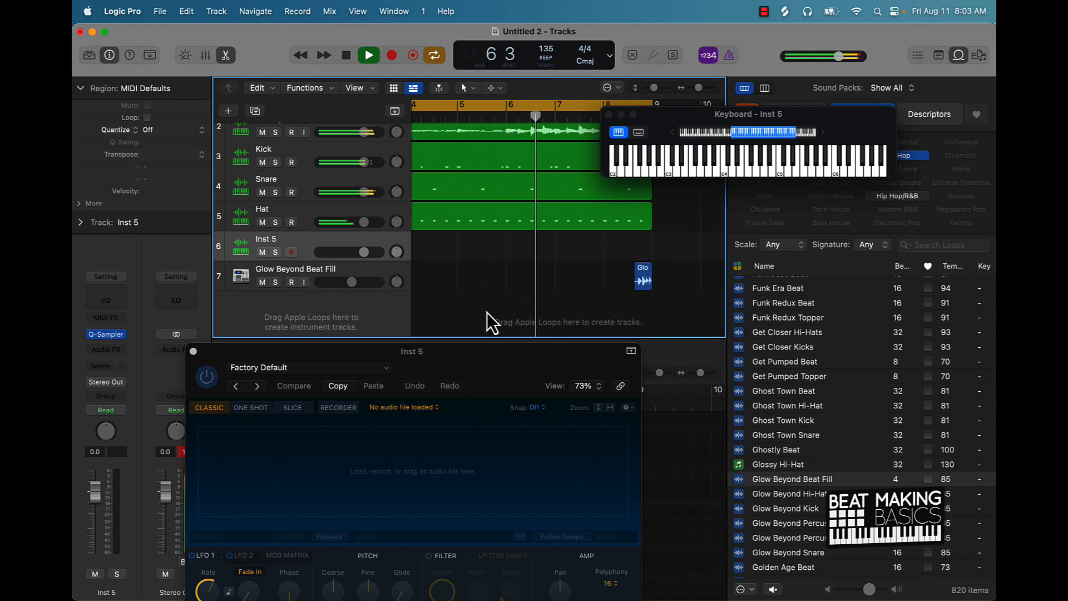
scroll(487, 312, "up", 3)
scroll(486, 312, "up", 1)
scroll(486, 310, "down", 3)
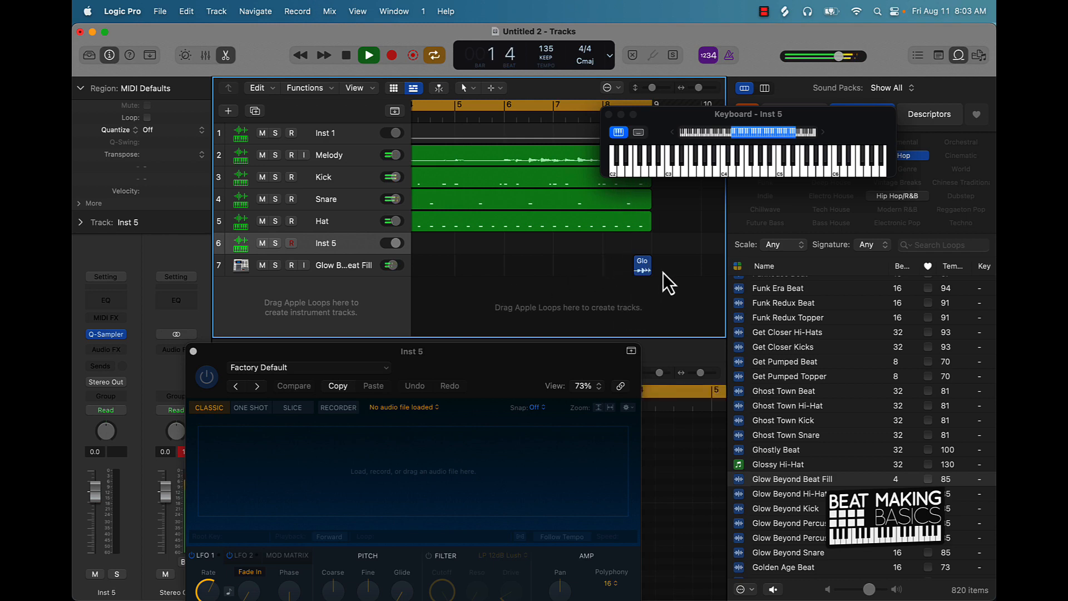
Step: Stop playback and mute the Glow Beyond Beat Fill track
key("space")
left_click(353, 265)
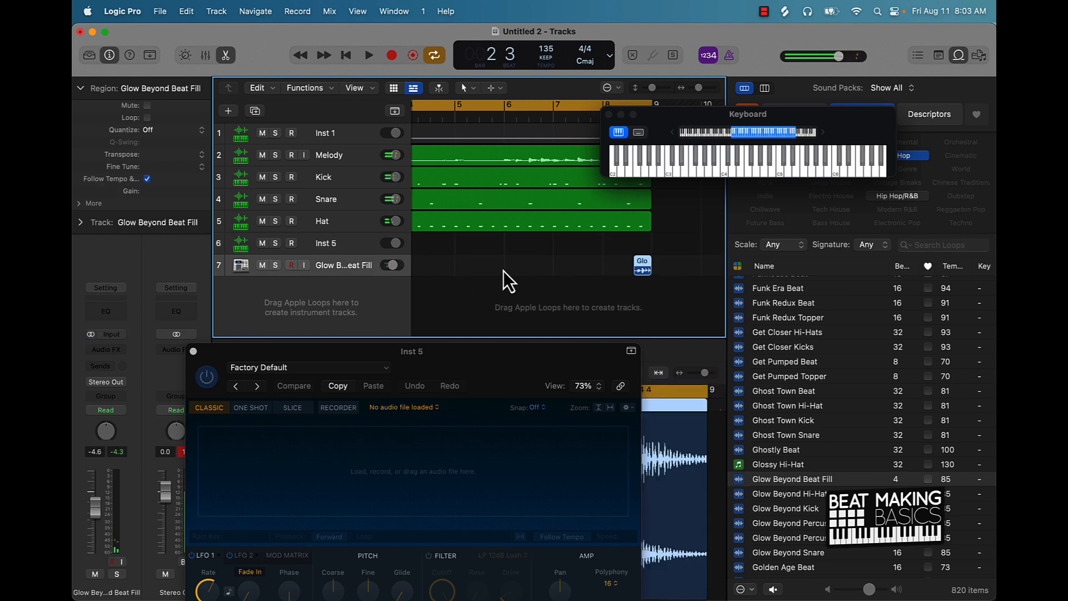
left_click(262, 265)
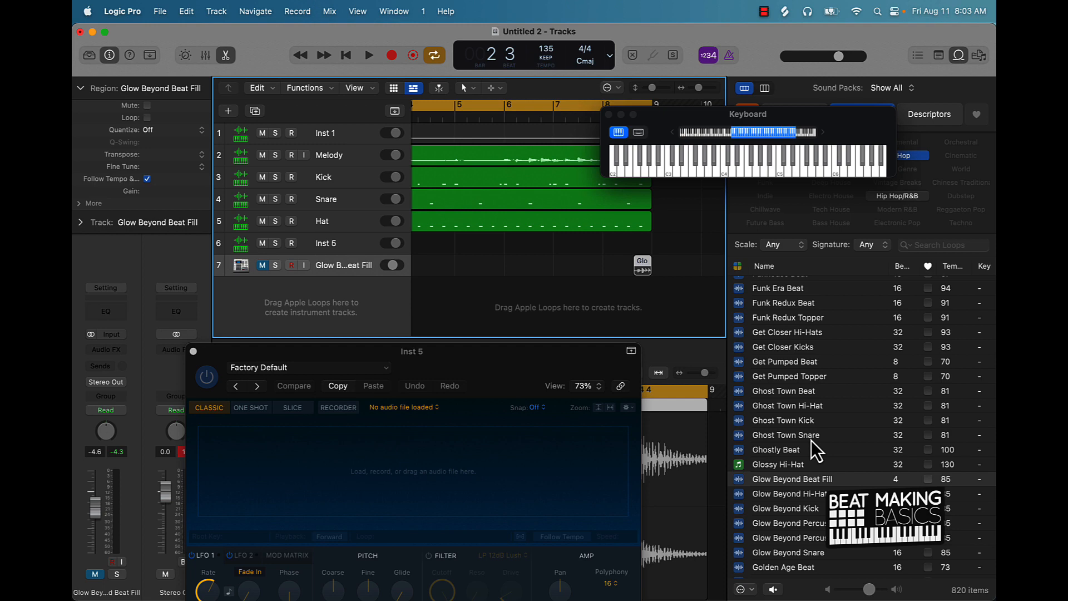
Step: Search the Apple Loops for "open", audition Rough n Ready Open Hi-Hat and load it into the Inst 5 track's Quick Sampler
scroll(830, 441, "down", 10)
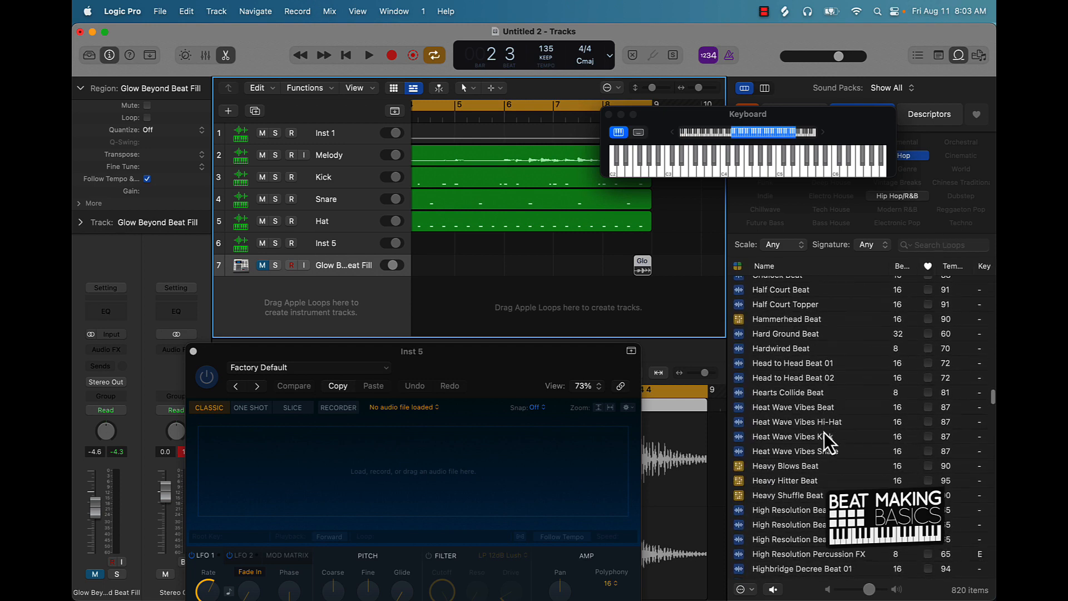
scroll(824, 437, "up", 10)
scroll(825, 435, "right", 1)
scroll(828, 439, "up", 3)
scroll(828, 440, "left", 1)
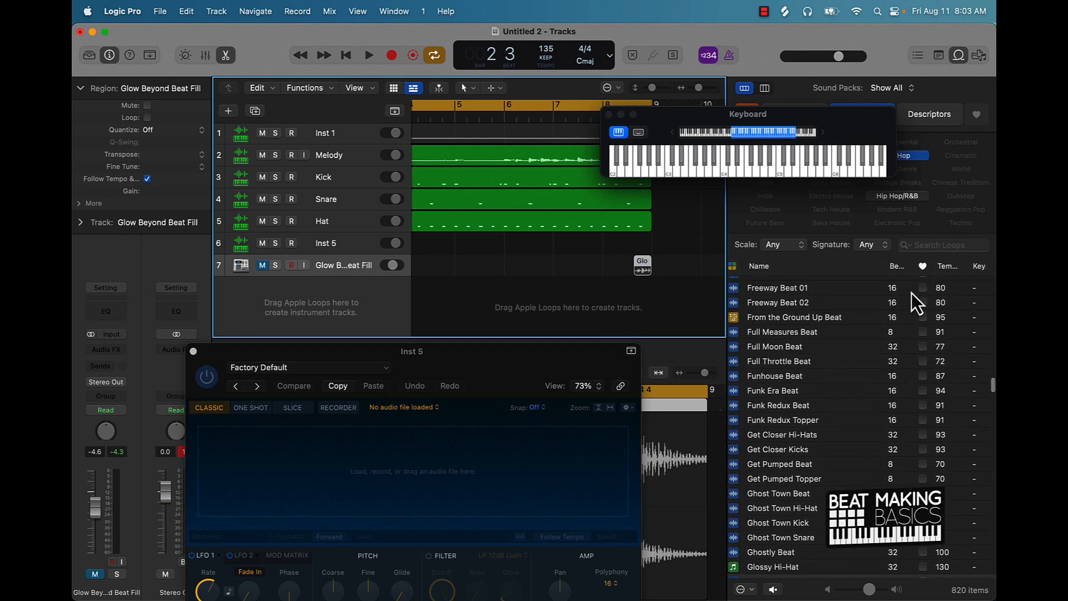
left_click(941, 245)
type("open")
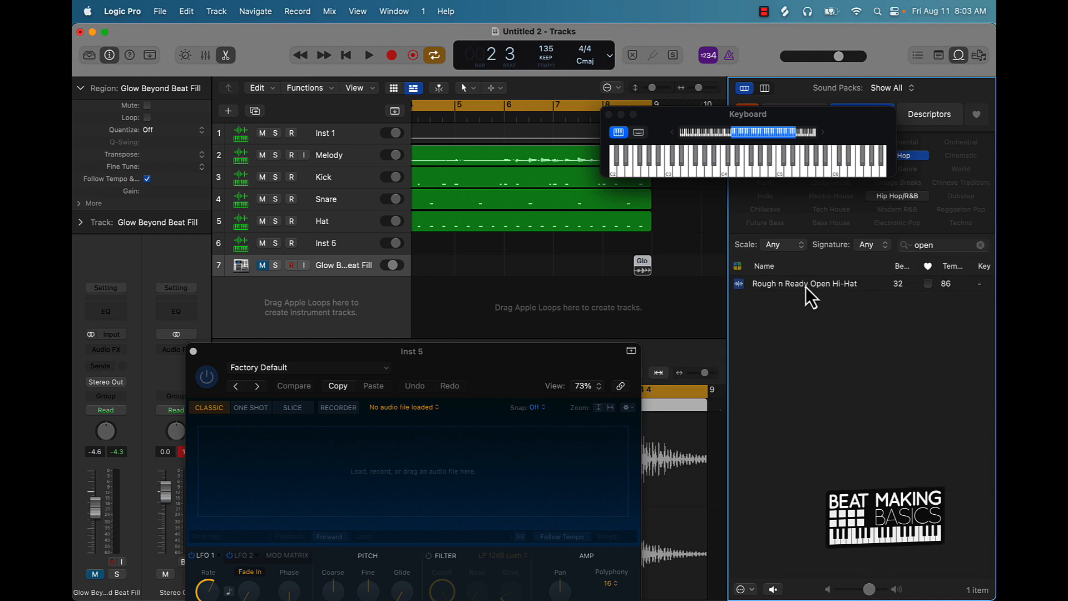
left_click(806, 286)
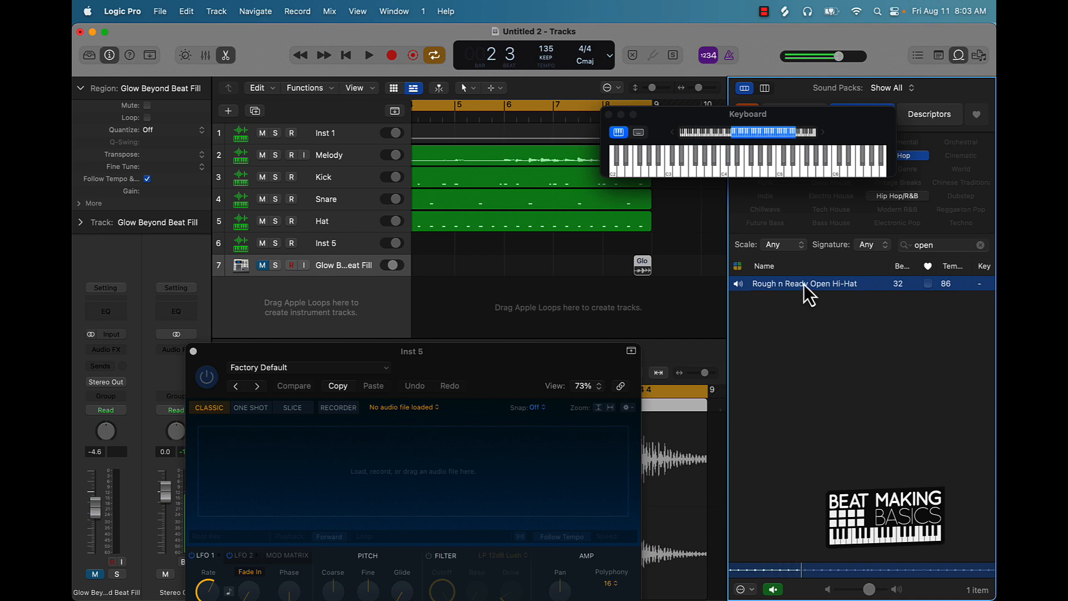
left_click_drag(801, 285, 485, 483)
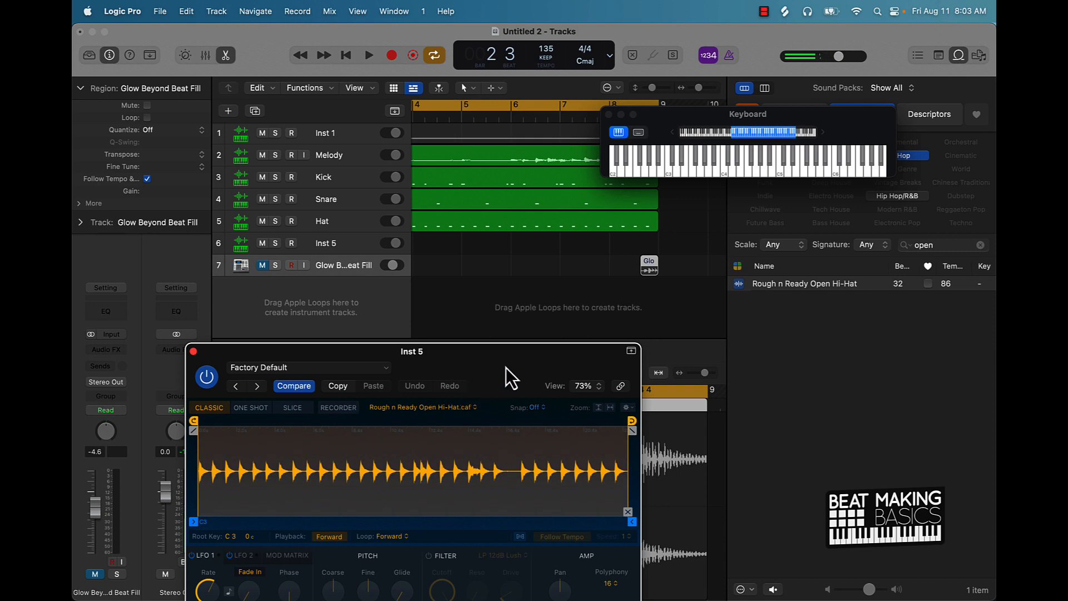
Step: Shorten the open hi-hat sample to its first hit in Quick Sampler and set reverse playback with No Loop
left_click_drag(506, 368, 542, 308)
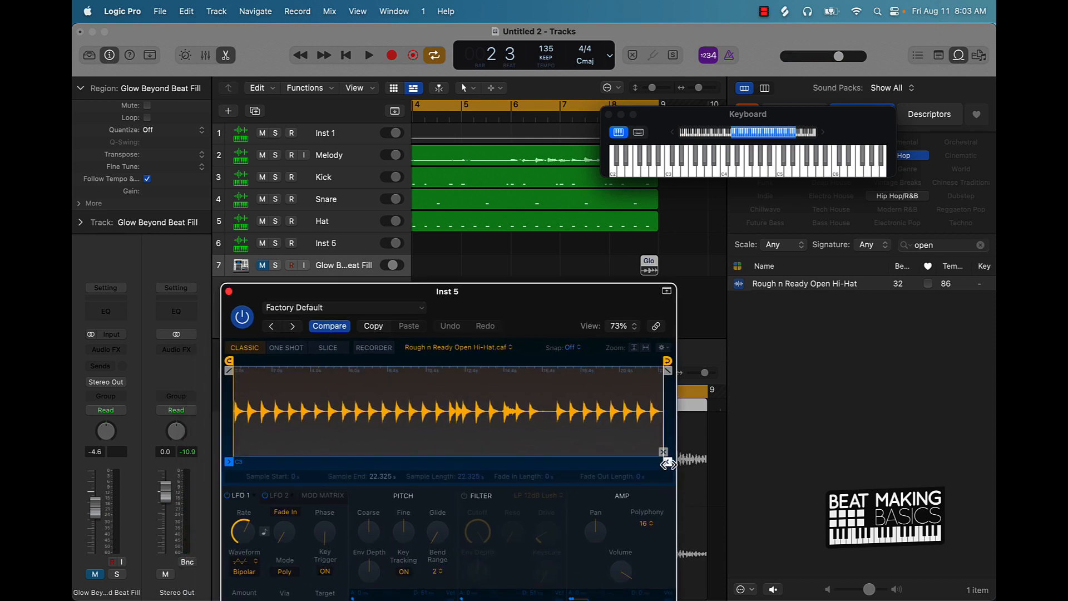
mouse_move(667, 465)
left_mouse_down()
mouse_move(284, 476)
mouse_move(248, 483)
mouse_move(245, 494)
left_mouse_up()
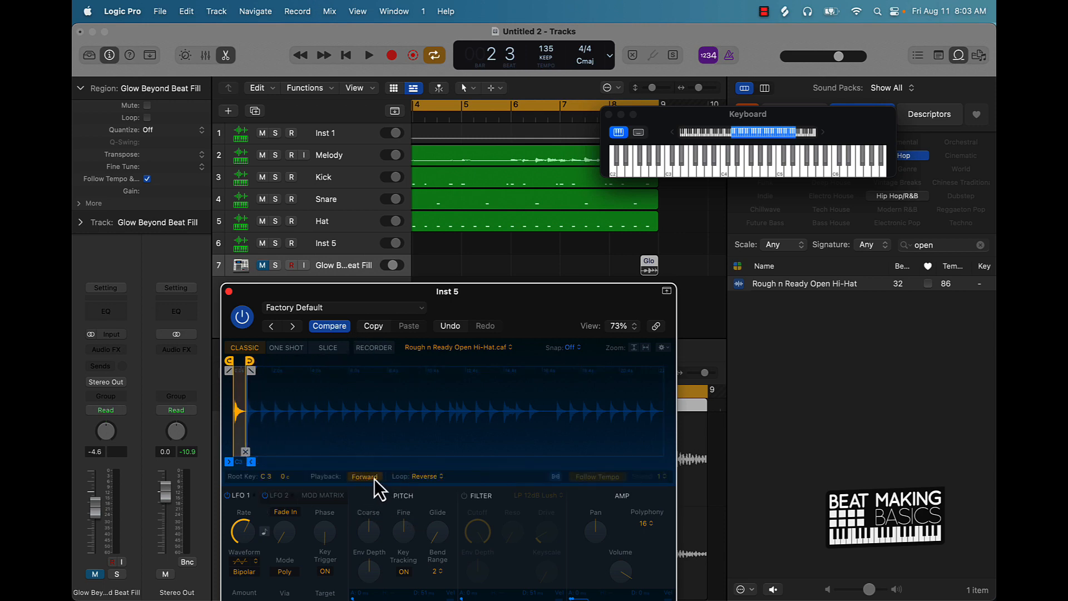
left_click(372, 479)
left_click(418, 476)
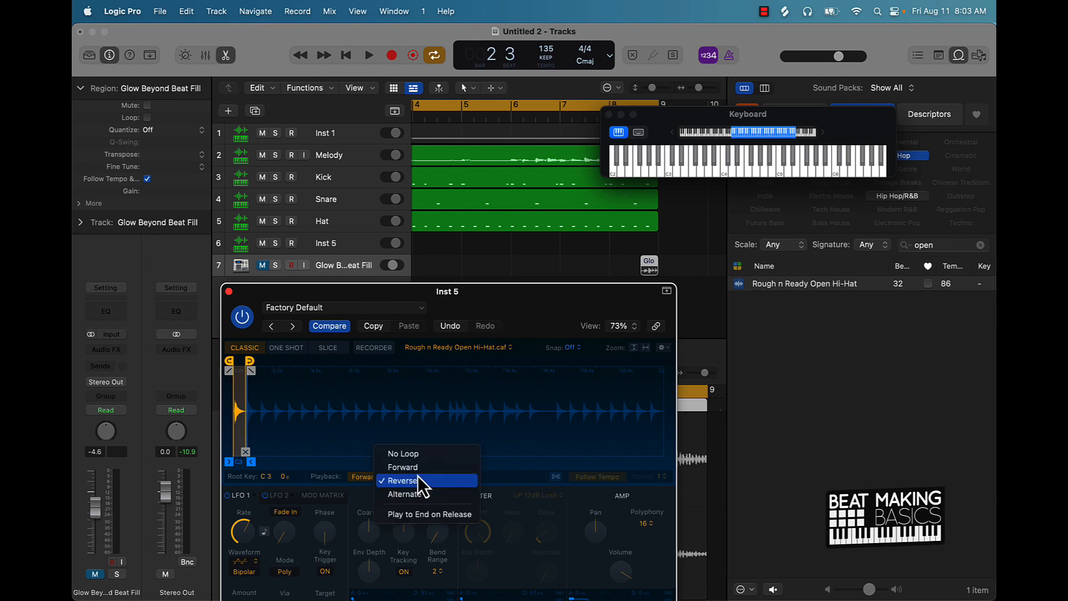
left_click(427, 458)
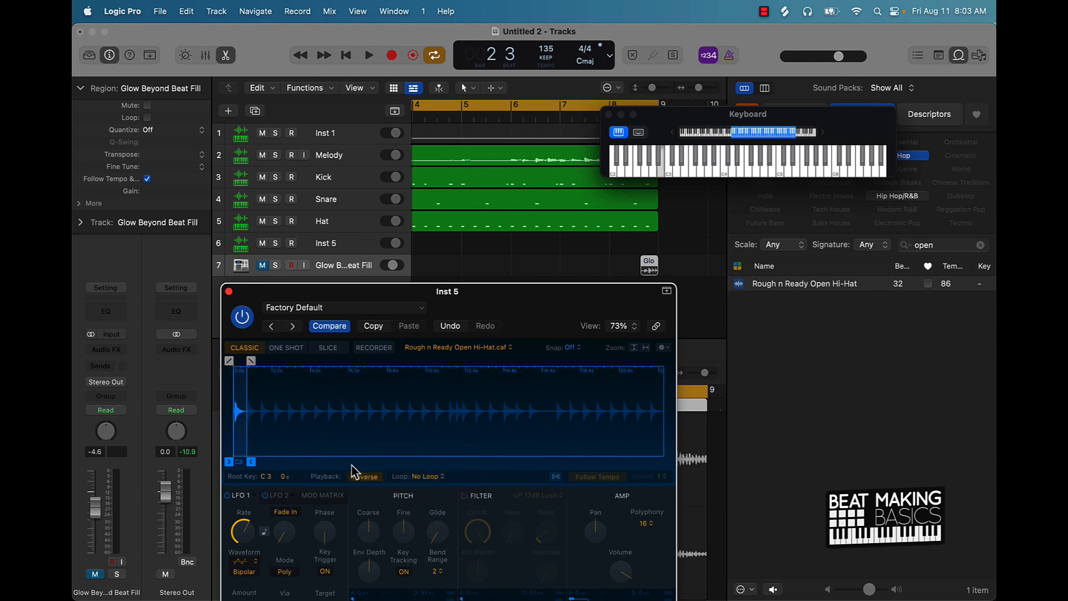
Step: Set Inst 5's open hi-hat sample to forward playback, with its start at 0.048 s and a 0.063 s fade-out
left_click_drag(502, 303, 770, 239)
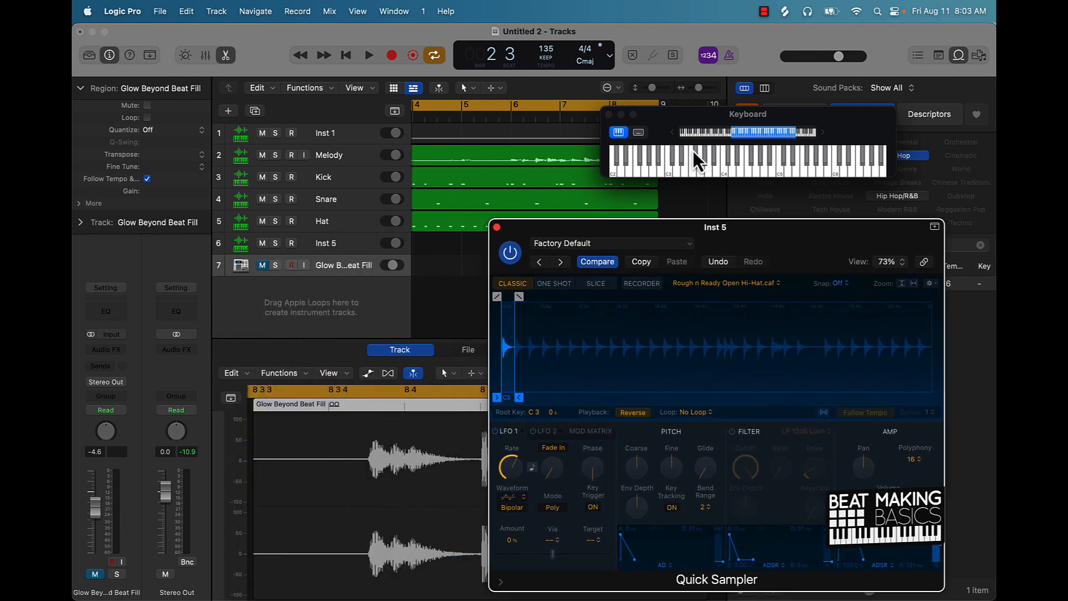
left_click(335, 245)
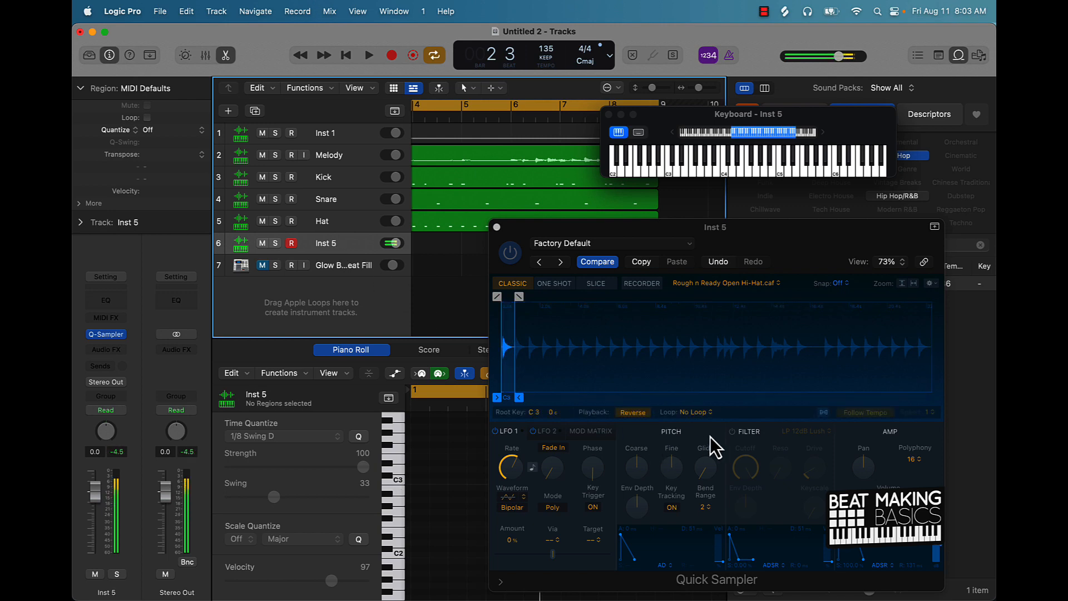
left_click(645, 413)
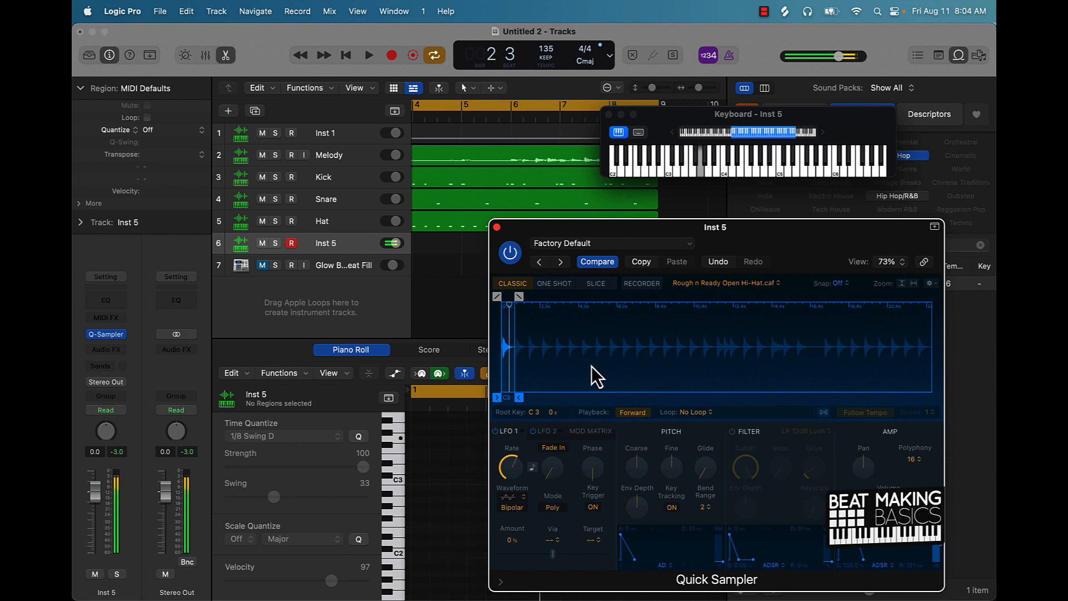
scroll(583, 362, "up", 4)
scroll(581, 361, "left", 3)
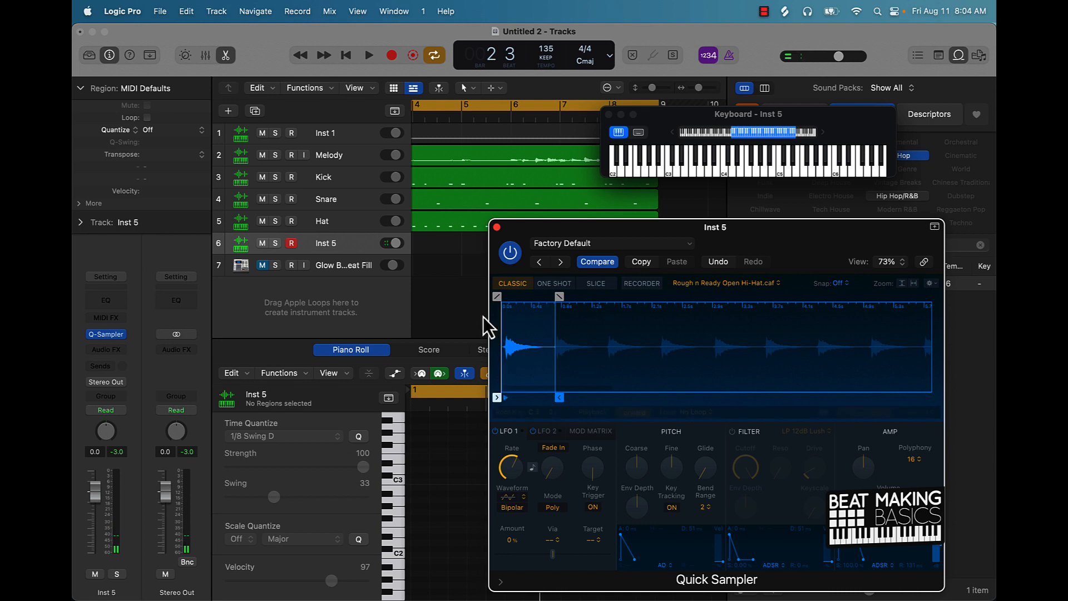
scroll(528, 310, "up", 3)
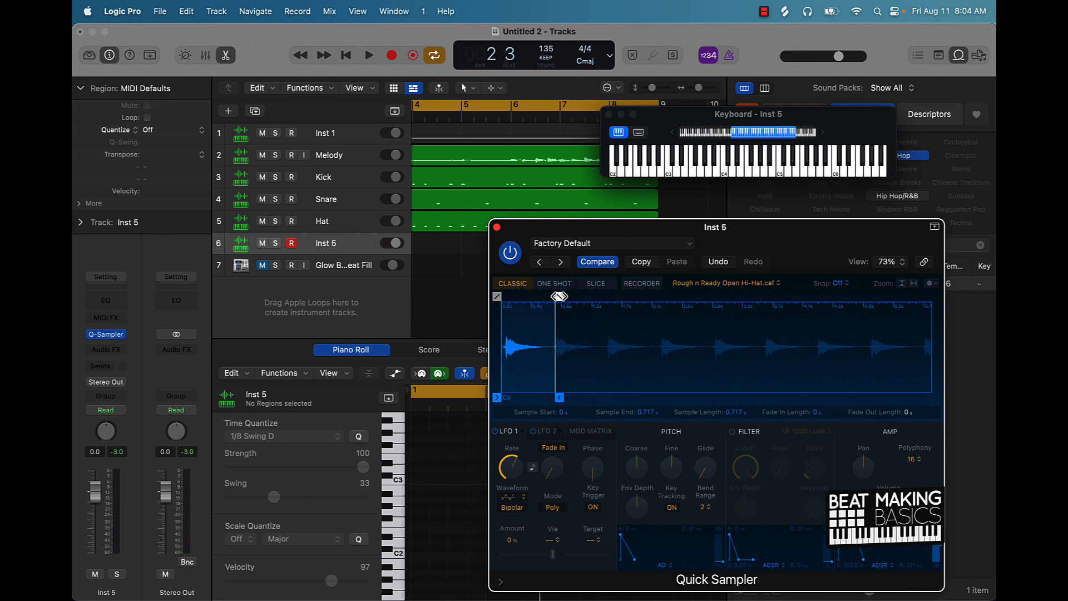
left_click_drag(559, 297, 555, 297)
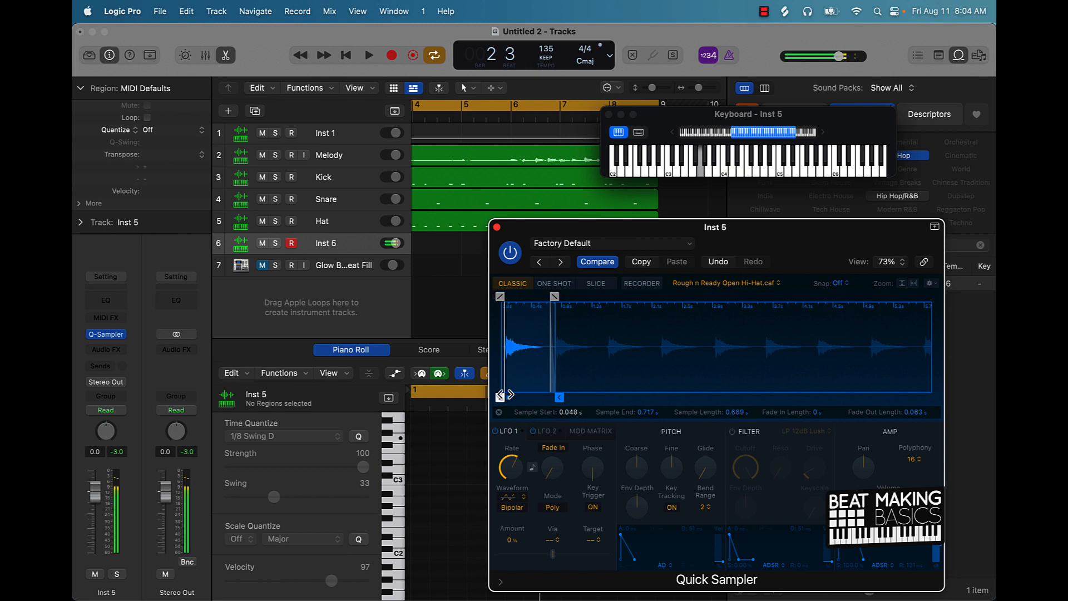
Step: With the beat playing, lower the Inst 5 track to -7.0 dB and lengthen the sample's fade-out to 0.178 s
key("space")
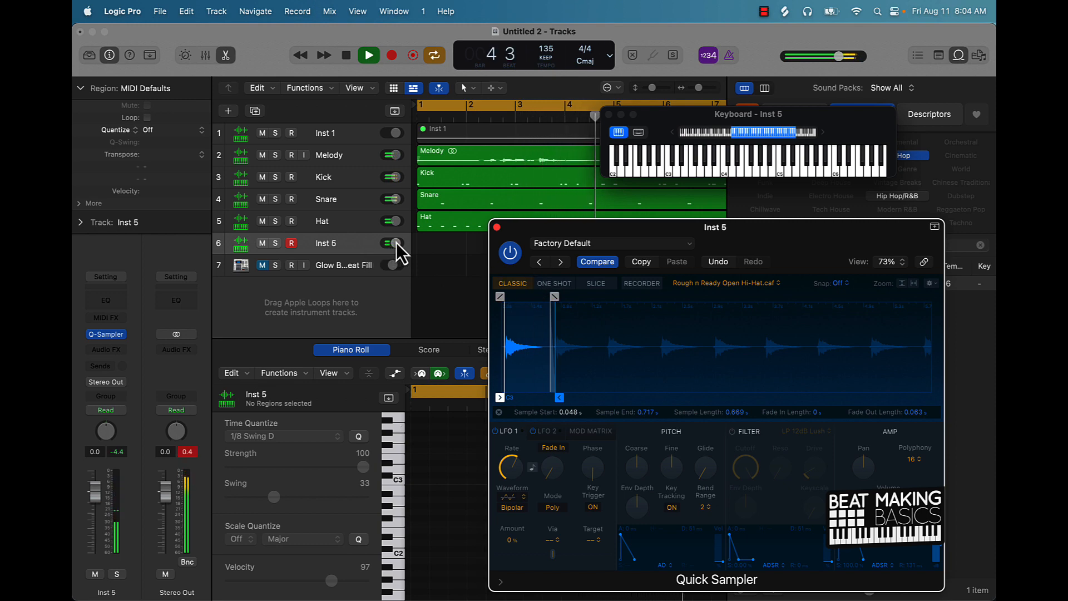
mouse_move(395, 244)
left_mouse_down()
mouse_move(394, 263)
mouse_move(356, 247)
left_mouse_up()
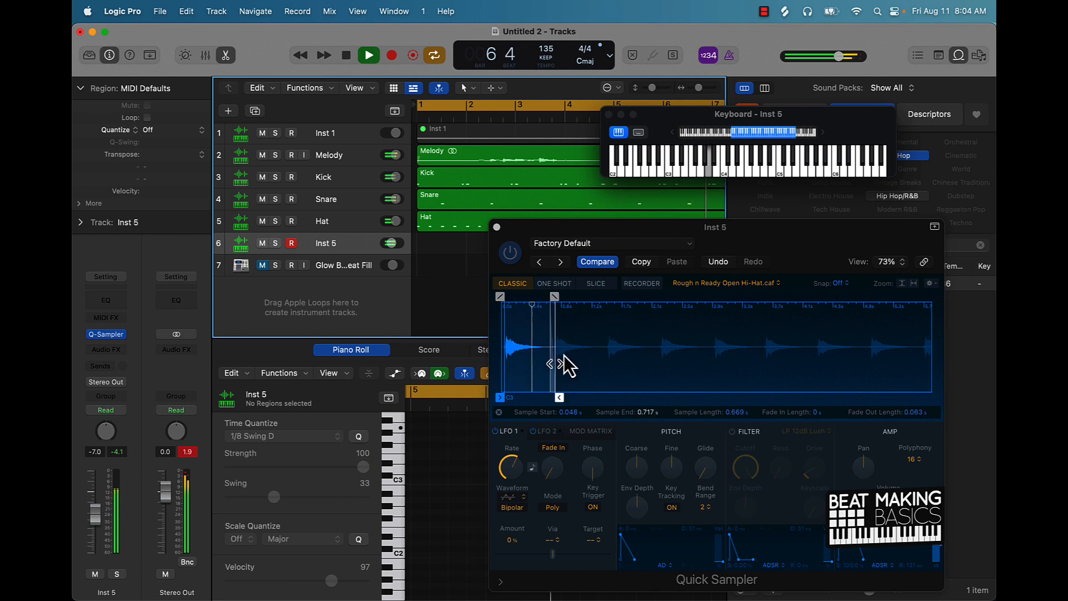
left_click_drag(554, 296, 546, 298)
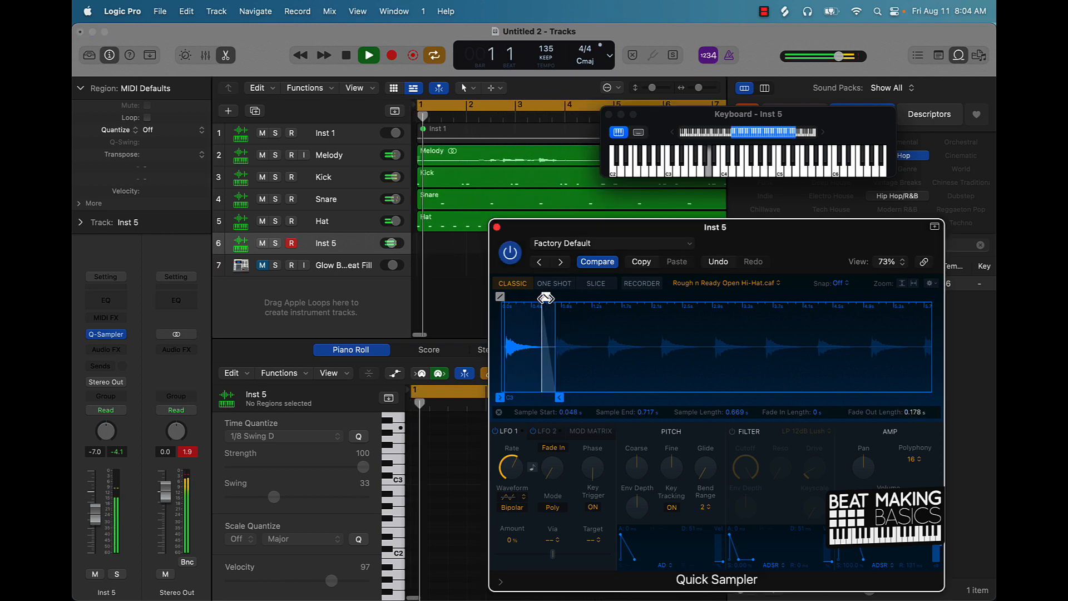
key("space")
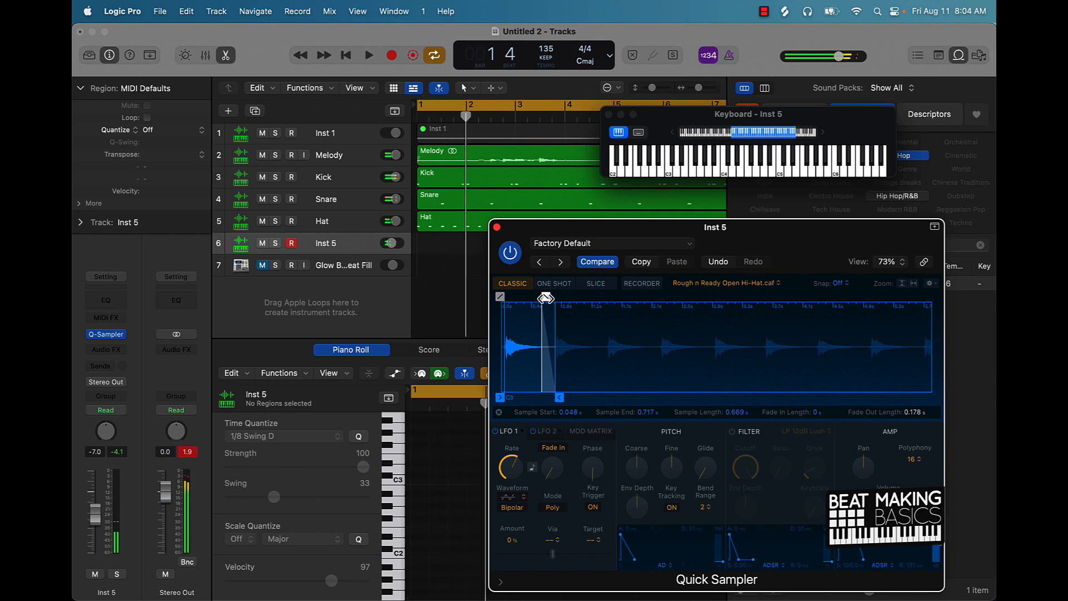
Step: Record open hi-hat hits on the Inst 5 track over the cycle, stop recording and close Quick Sampler
key("r")
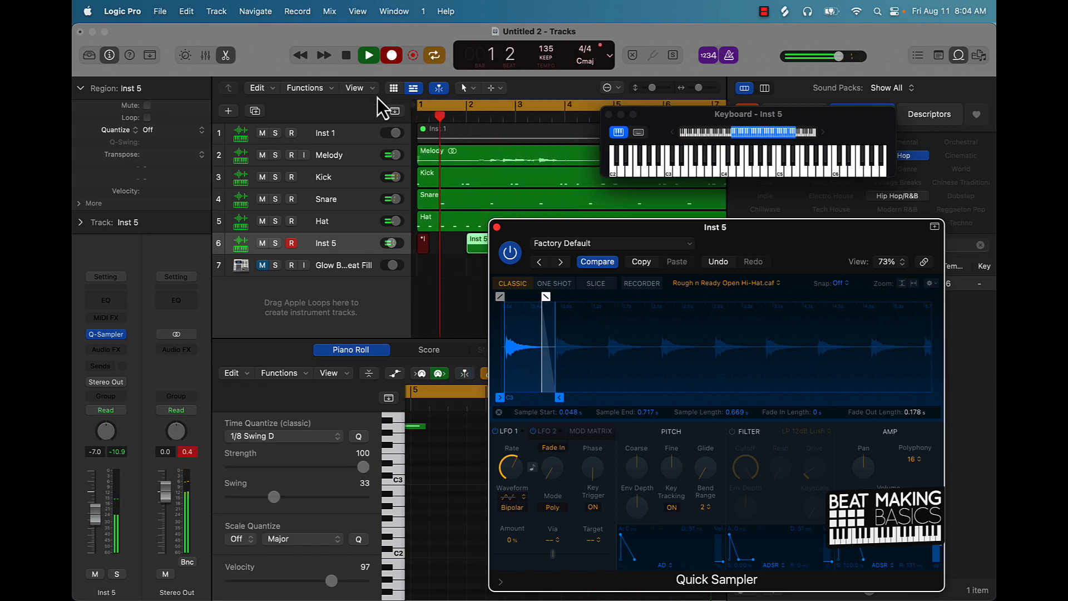
left_click(372, 58)
key("space")
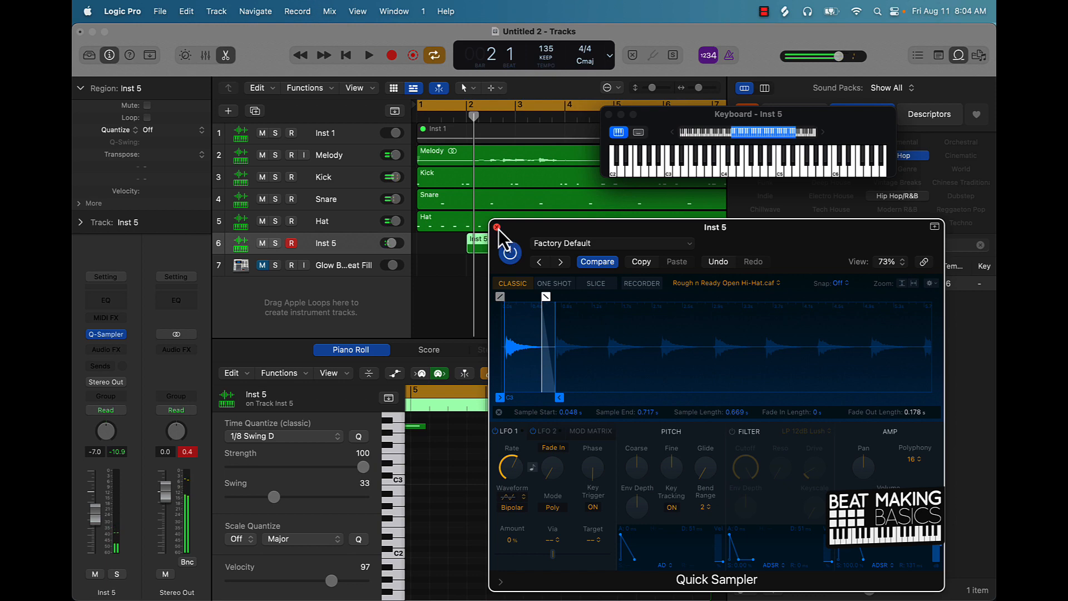
left_click(498, 228)
Step: Delete the first recorded open hi-hat note in bar 2 and extend the region's start back to bar 1
left_click(509, 440)
scroll(508, 439, "left", 10)
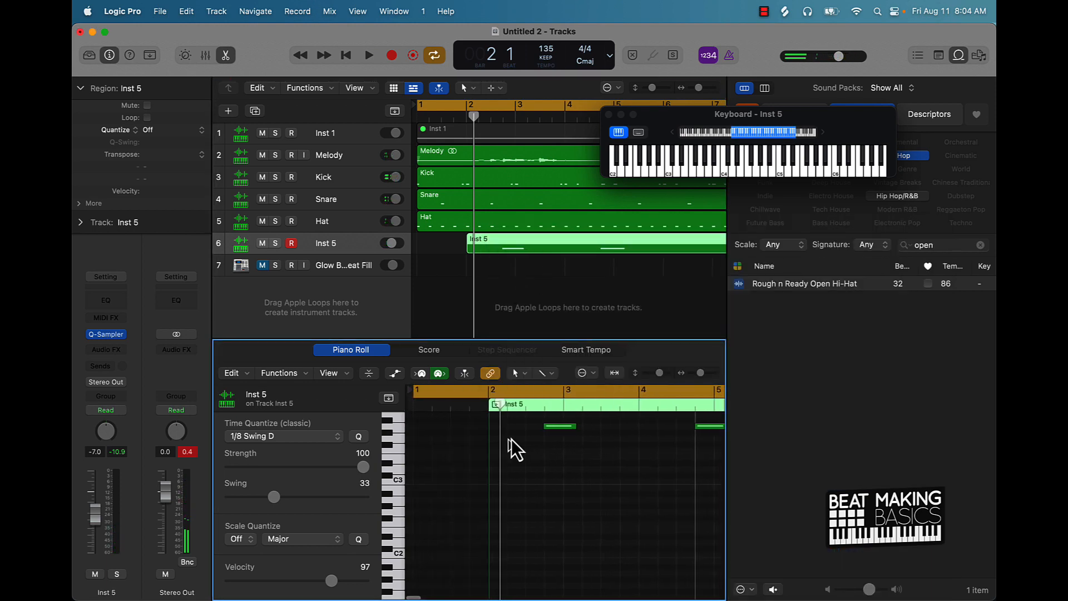
left_click_drag(595, 419, 542, 439)
key("Delete")
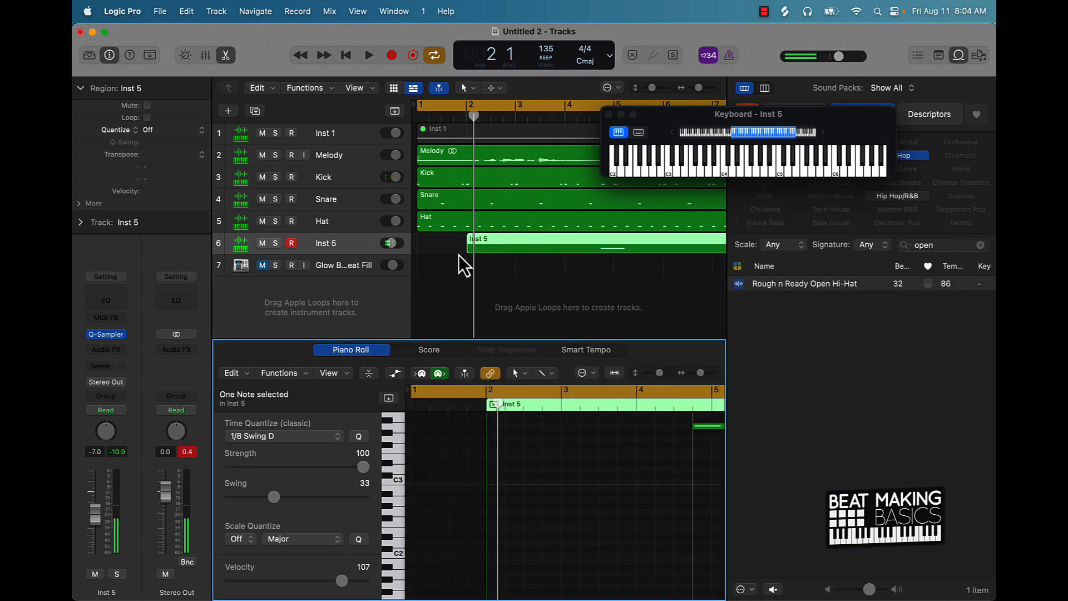
left_click_drag(458, 255, 417, 253)
Step: Play the beat, rename the Inst 5 track as Open and lower its volume to -10.0 dB
key("space")
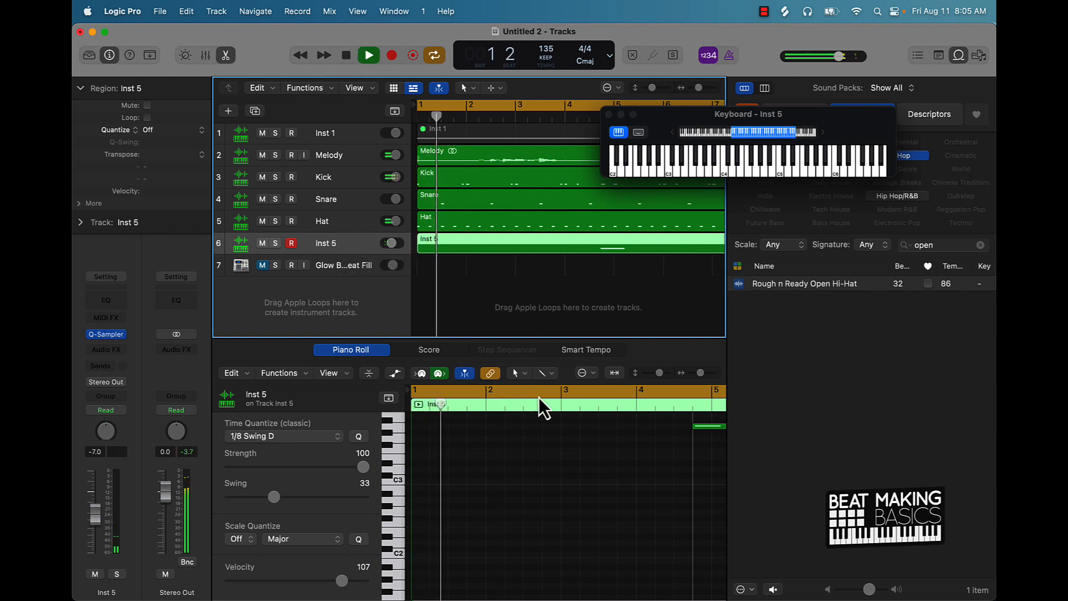
left_click(582, 518)
key("super+a")
scroll(572, 509, "down", 5)
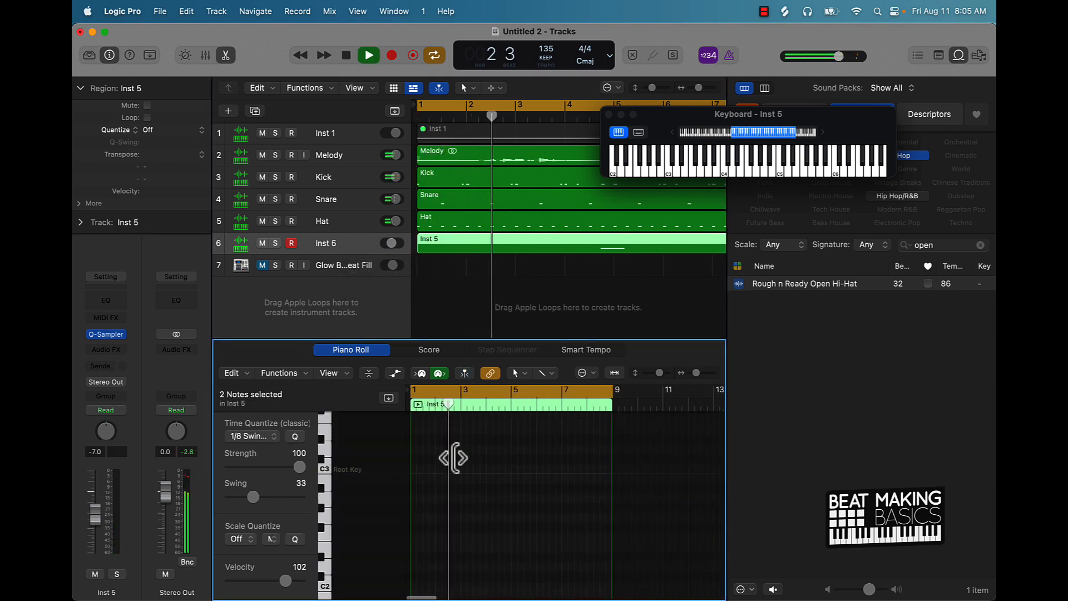
left_click(482, 294)
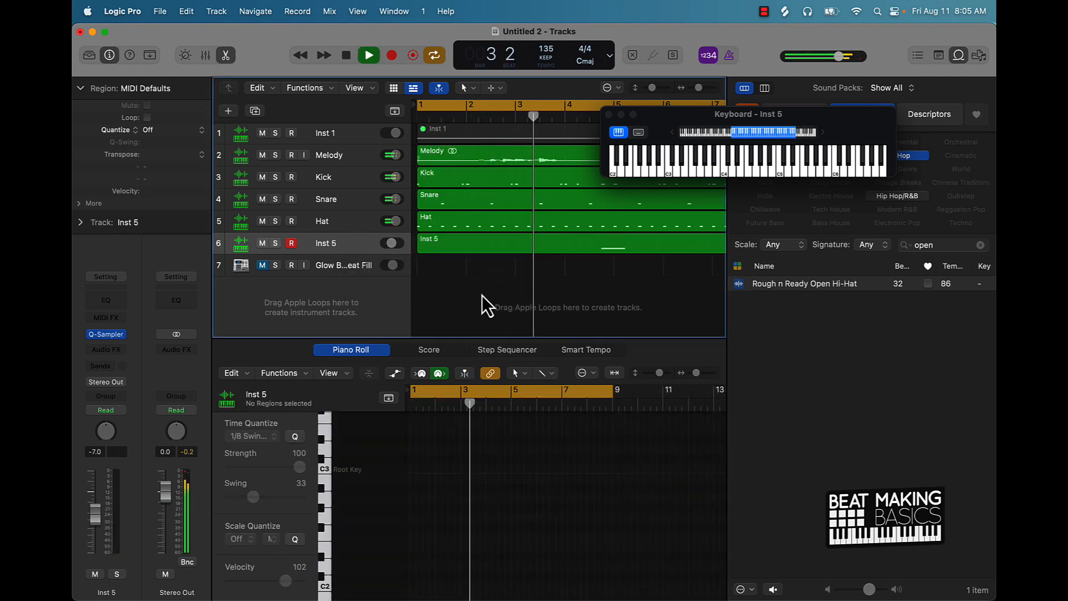
double_click(328, 243)
type("Op")
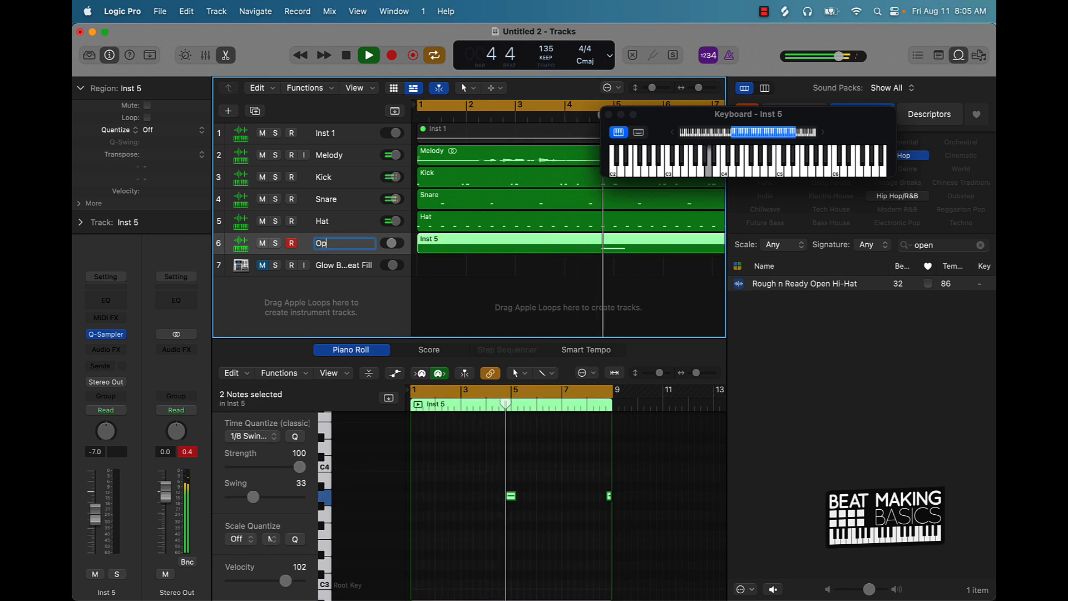
type("en")
key("Return")
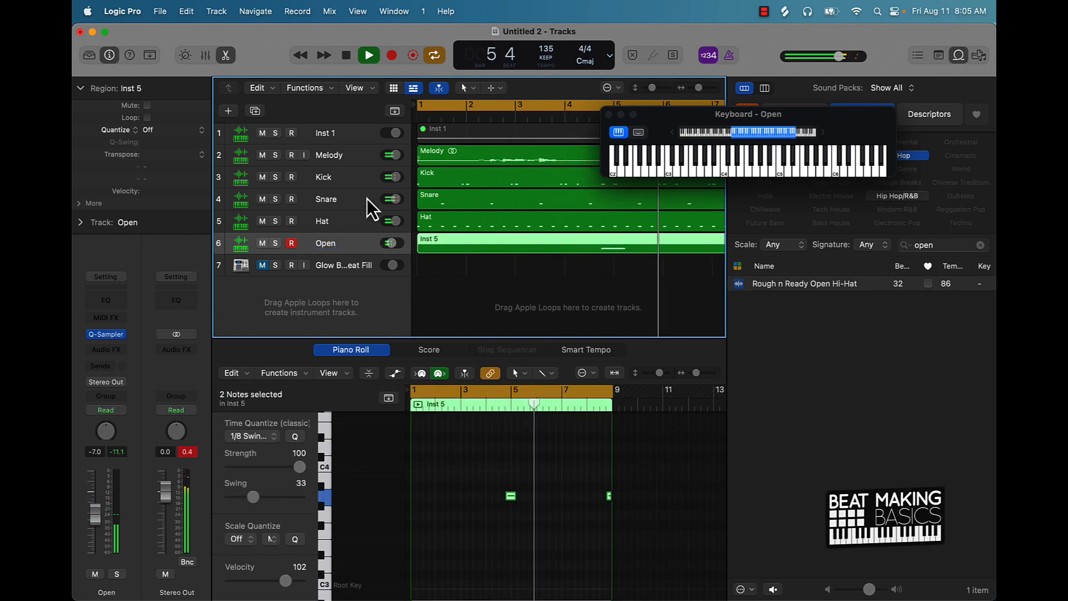
left_click(519, 329)
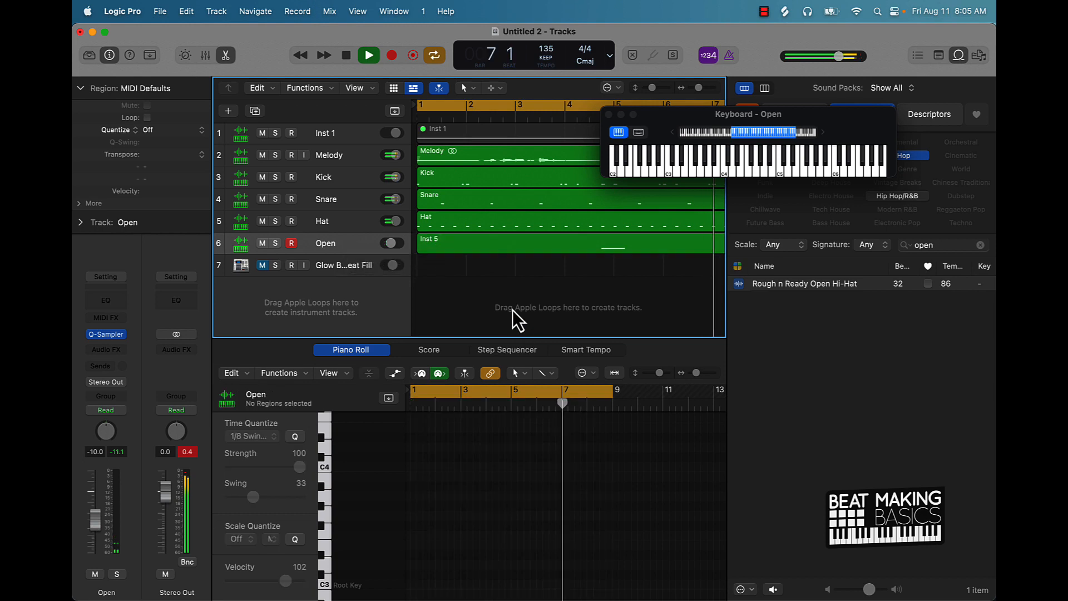
Step: Delete the Glow Beyond Beat Fill track with its region and stop playback
key("super+a")
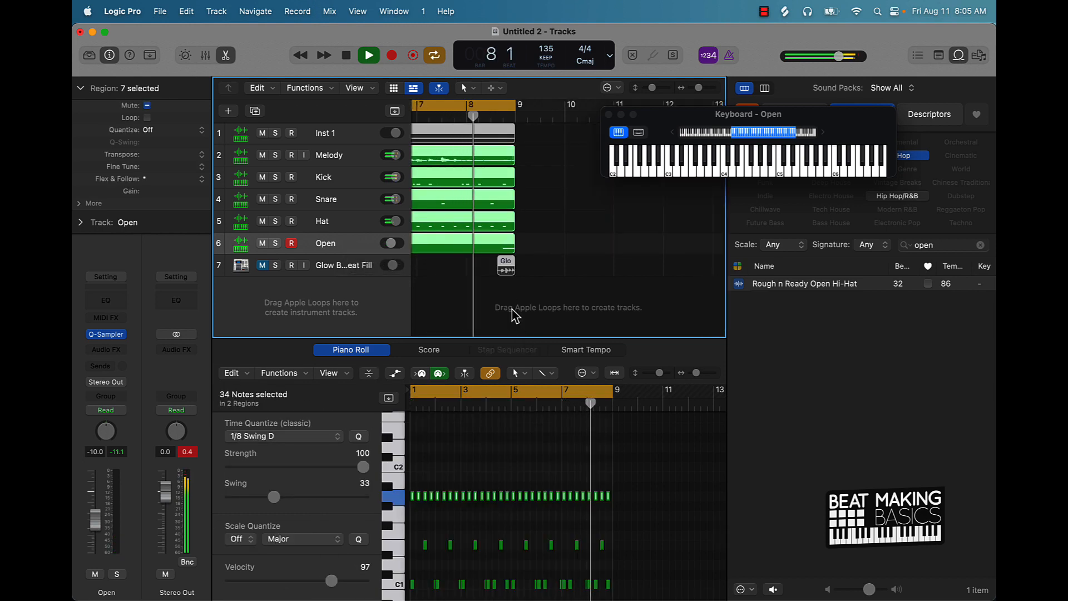
left_click(522, 286)
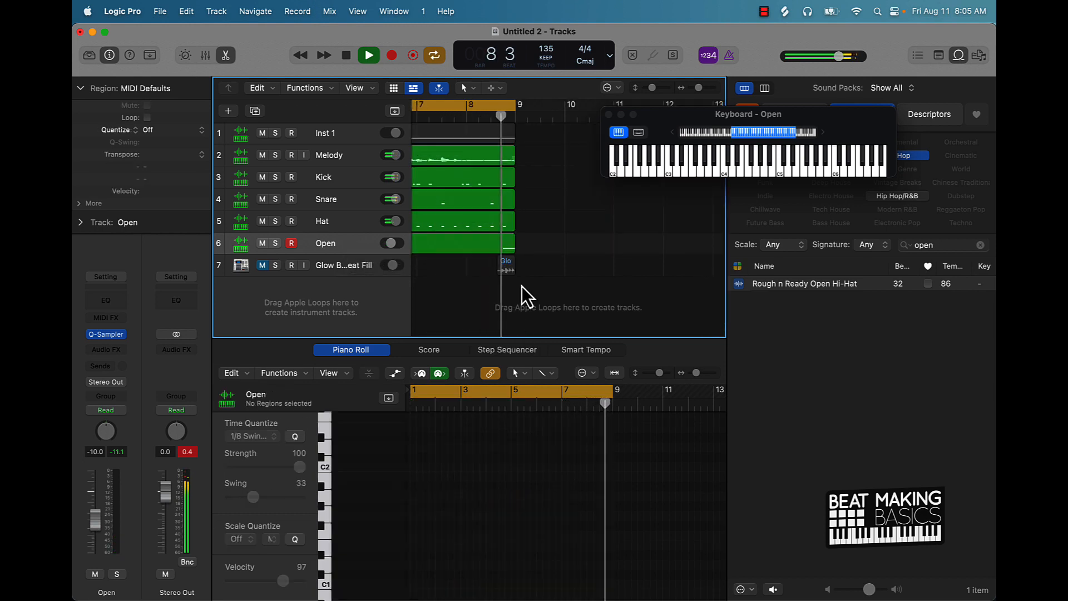
left_click(348, 263)
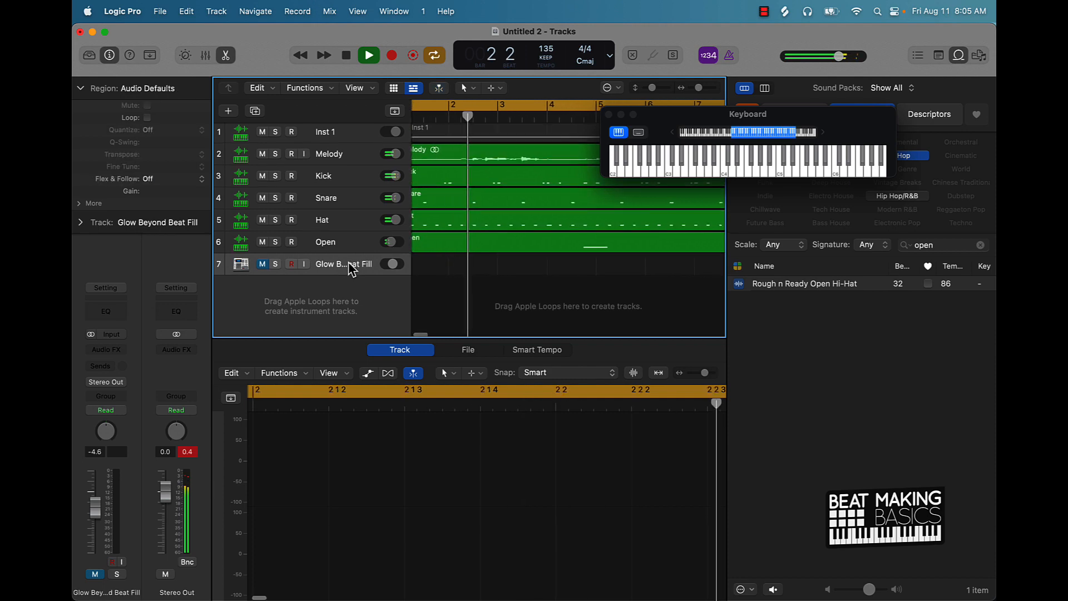
key("super+BackSpace")
key("space")
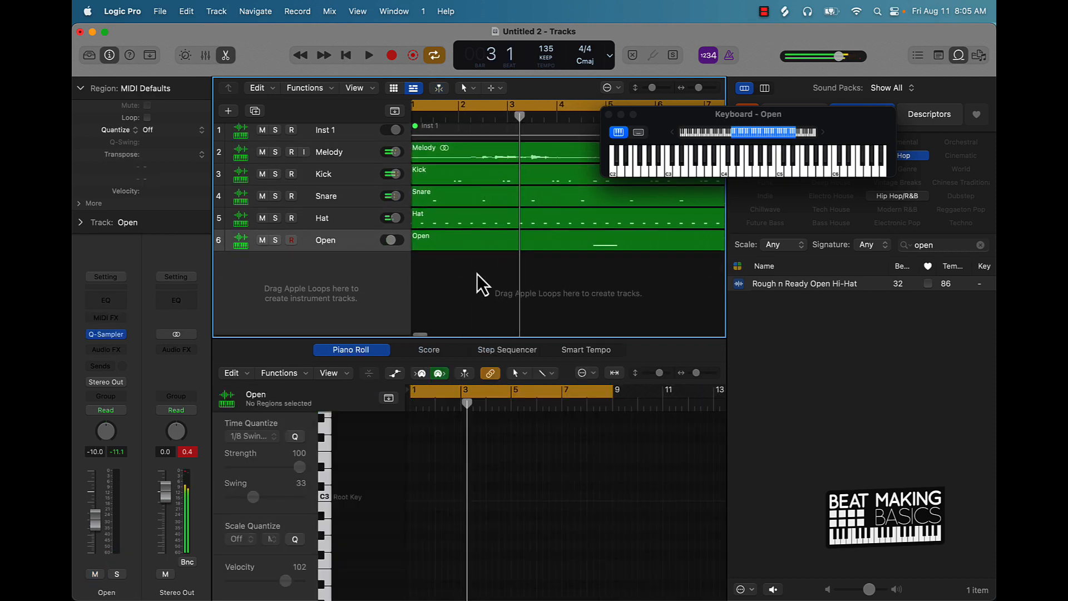
scroll(476, 273, "left", 2)
scroll(476, 274, "down", 5)
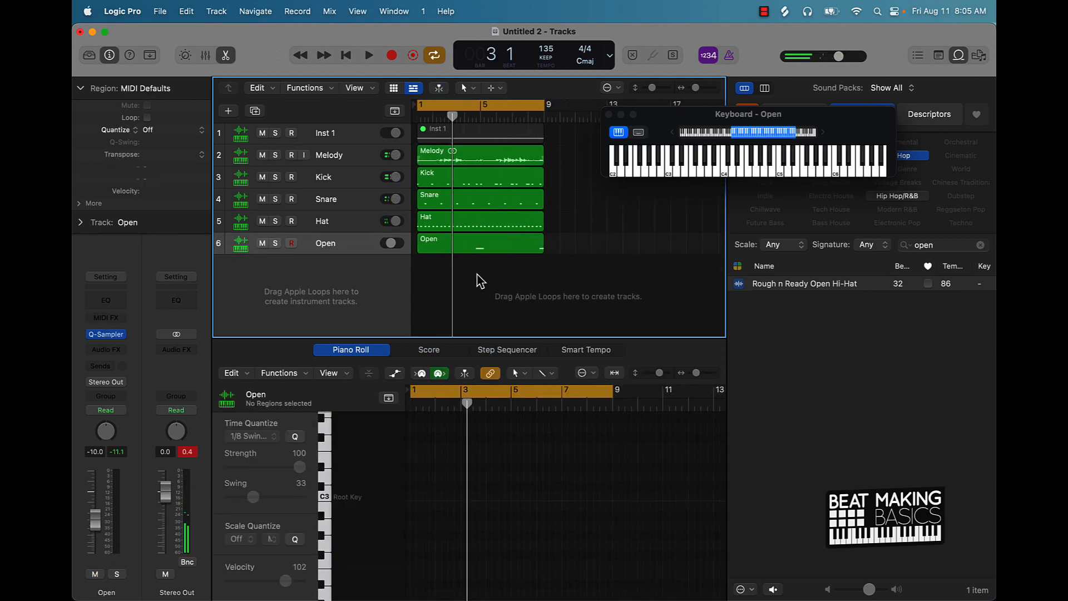
Step: Create one new software instrument track using the Default Patch
left_click(228, 111)
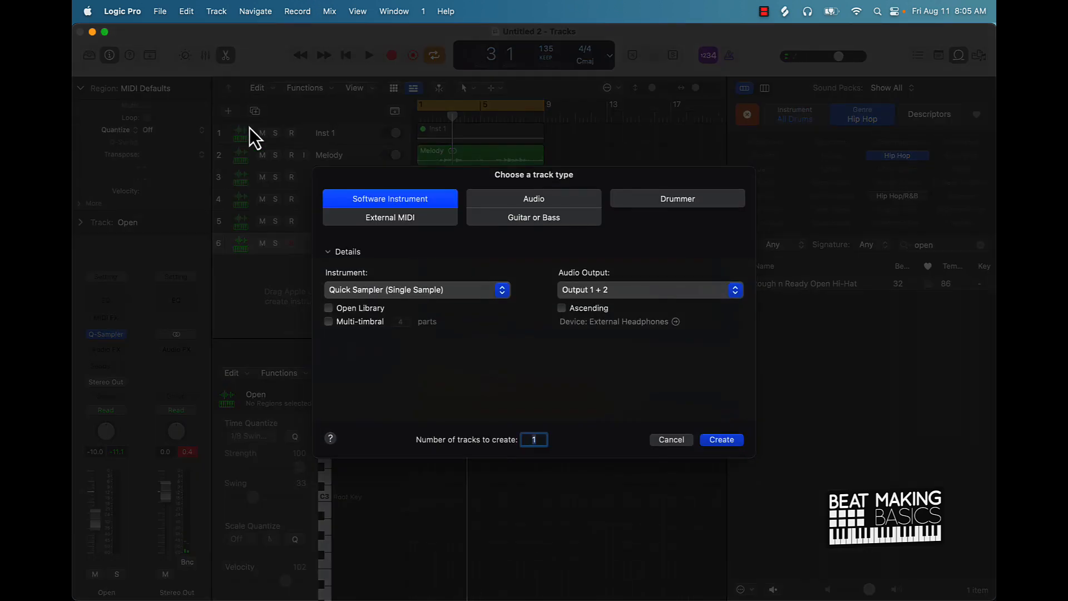
left_click(503, 289)
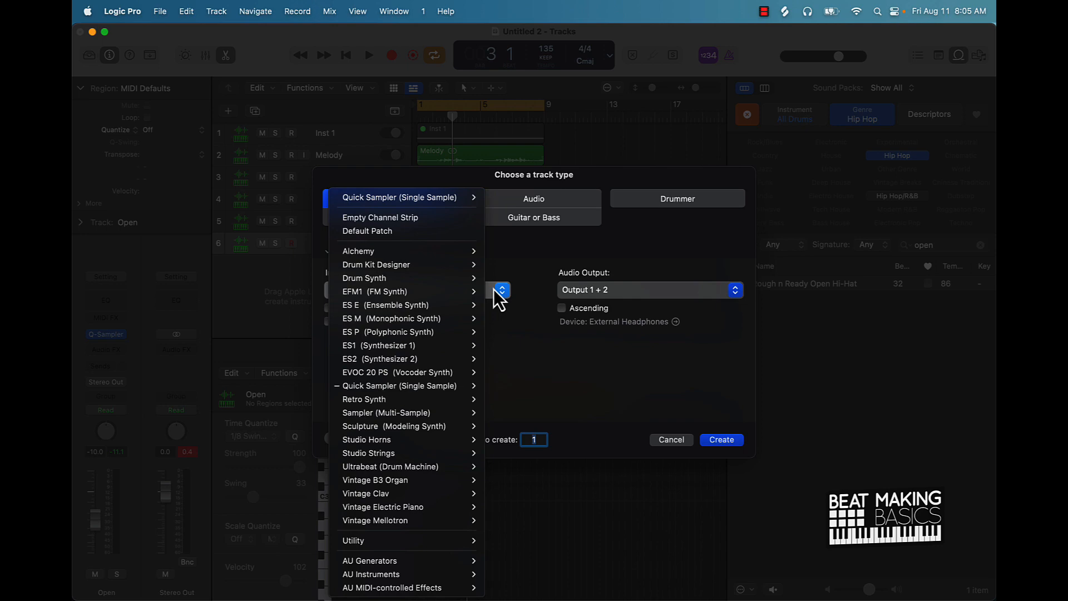
left_click(412, 237)
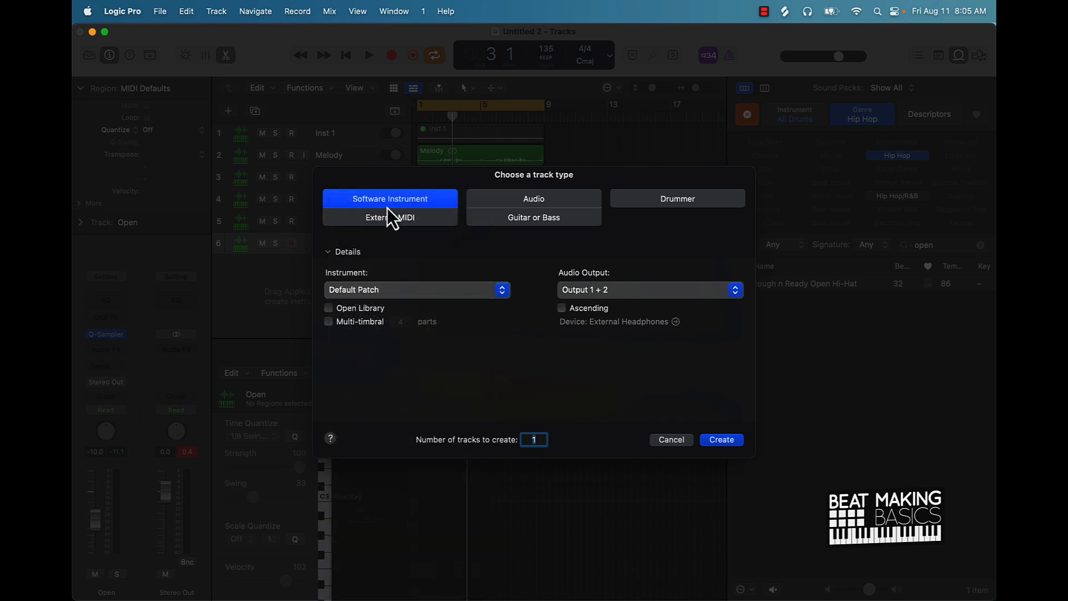
left_click(721, 440)
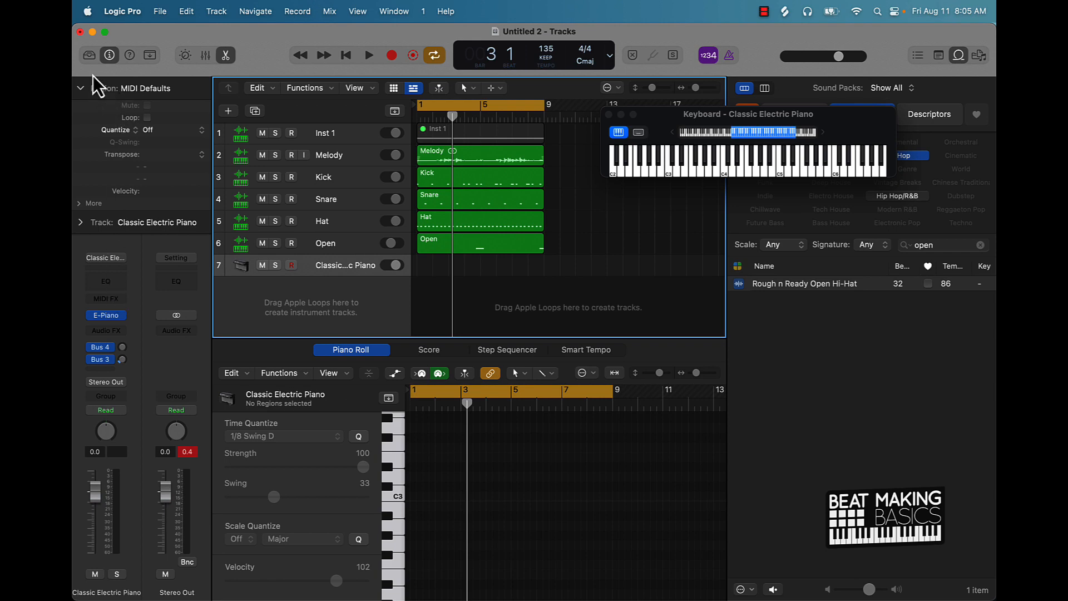
Step: Hide the piano roll editor and loop browser and show the sound Library
left_click(225, 55)
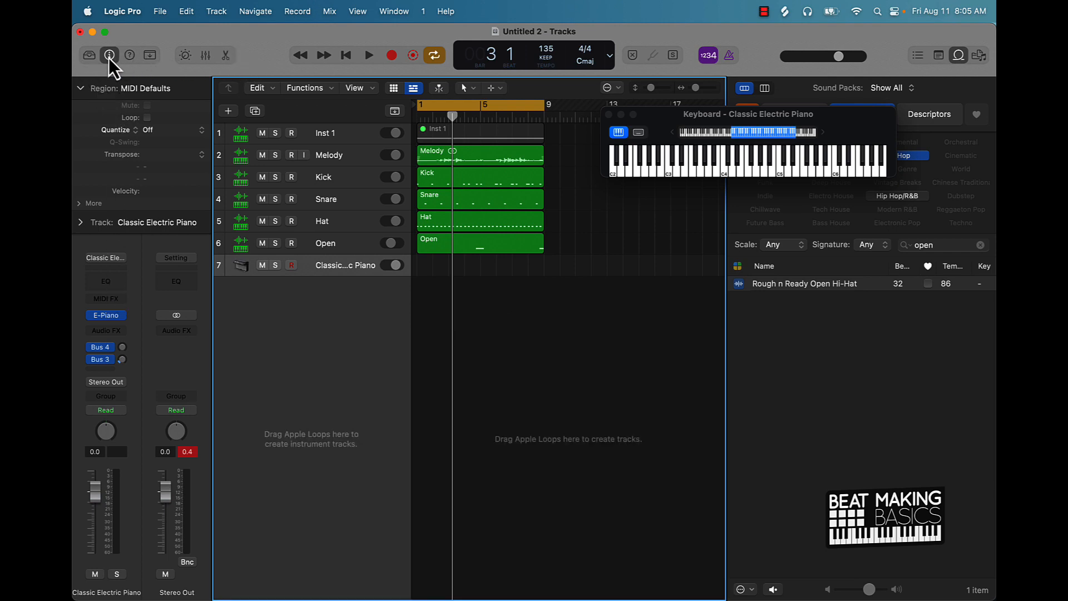
left_click(960, 55)
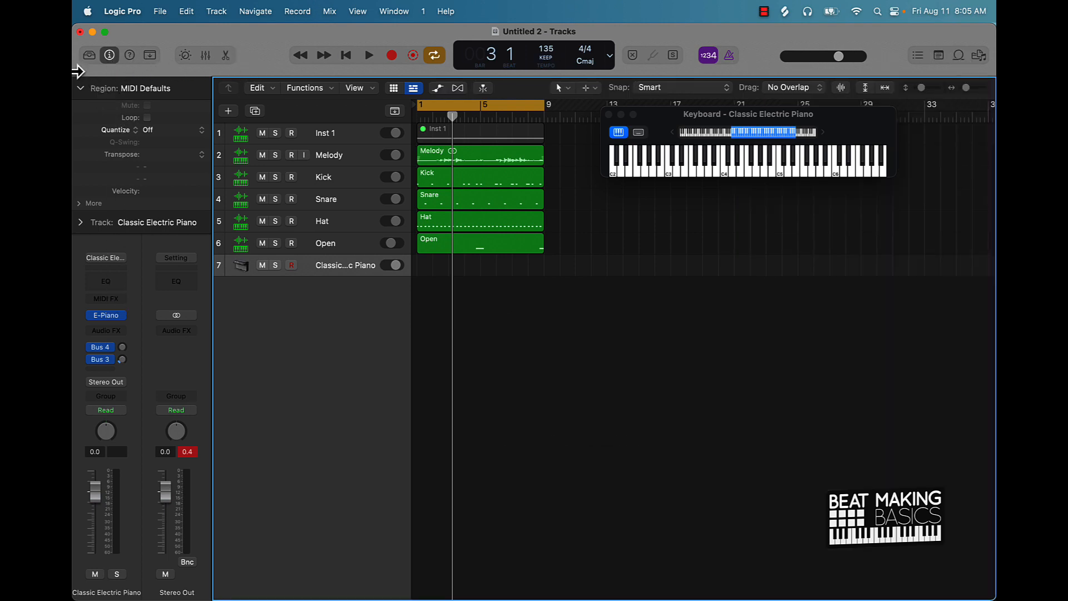
left_click(96, 58)
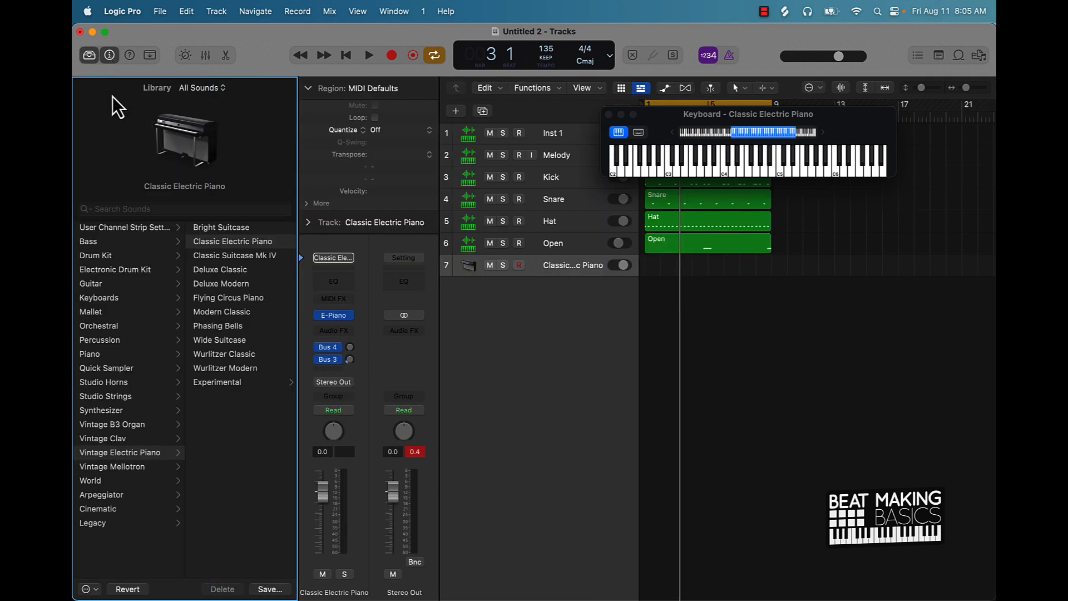
Step: Load the Fretless Bass patch from the Bass category onto the new track and move the keyboard window off the regions
left_click(109, 241)
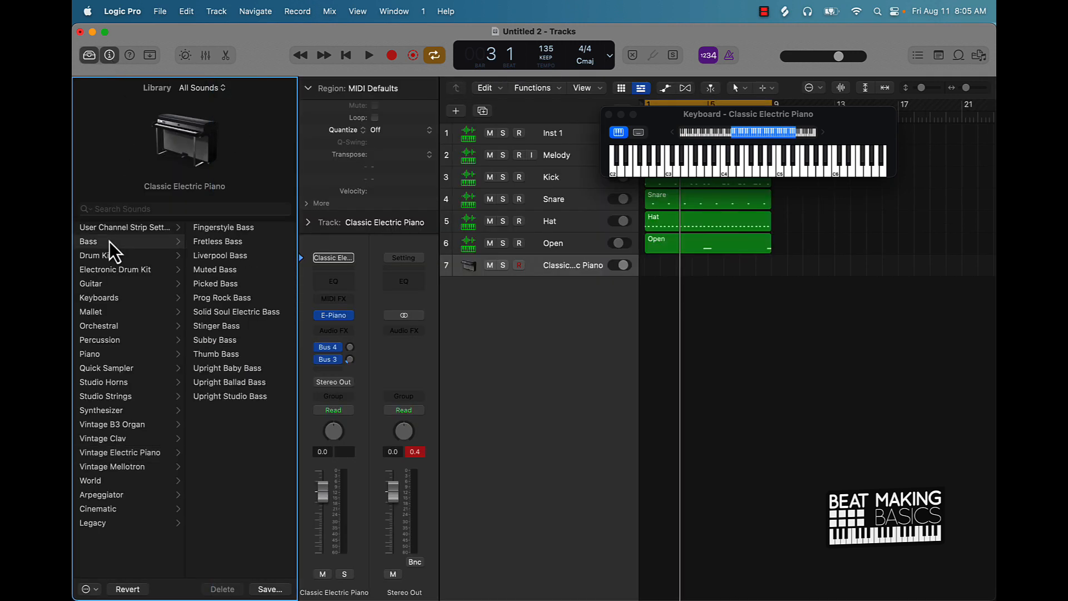
left_click(243, 240)
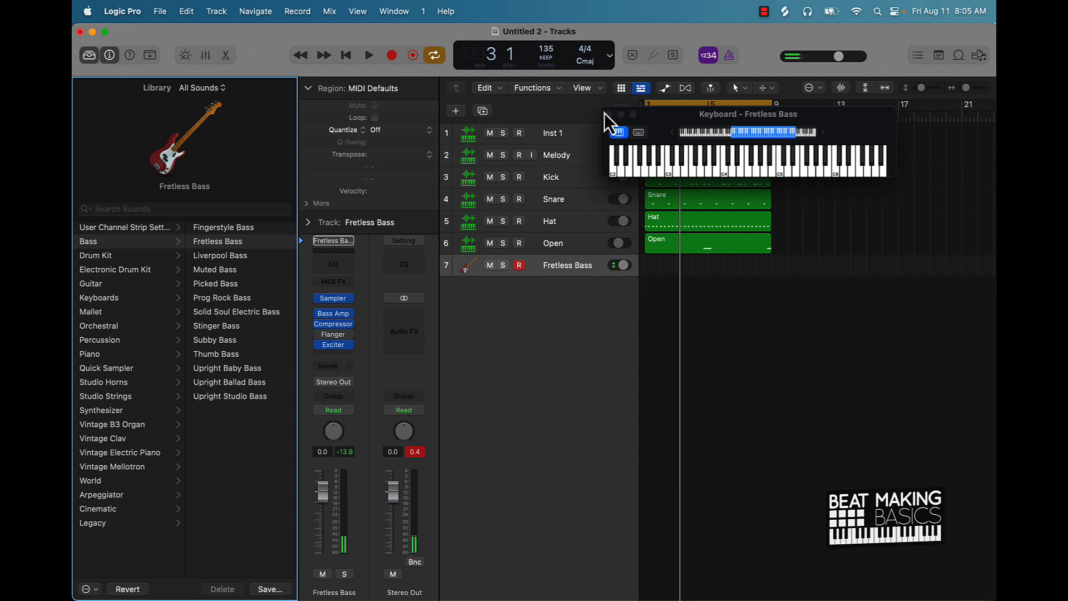
left_click_drag(662, 116, 841, 334)
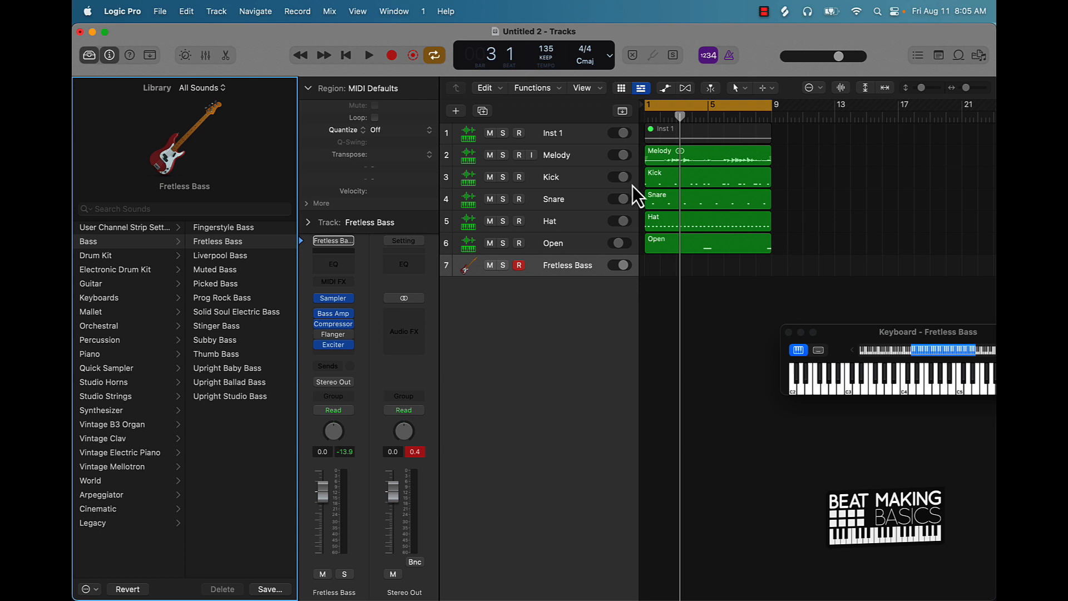
Step: Play the beat from bar 1 and try out bass notes on the Fretless Bass track against it
key("Return")
key("space")
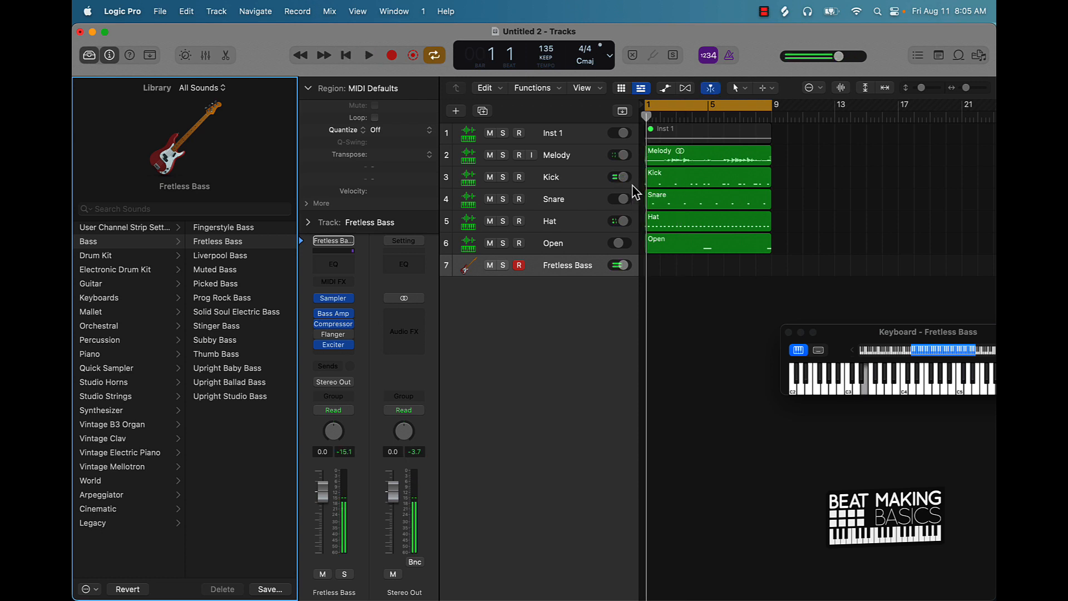
key("space")
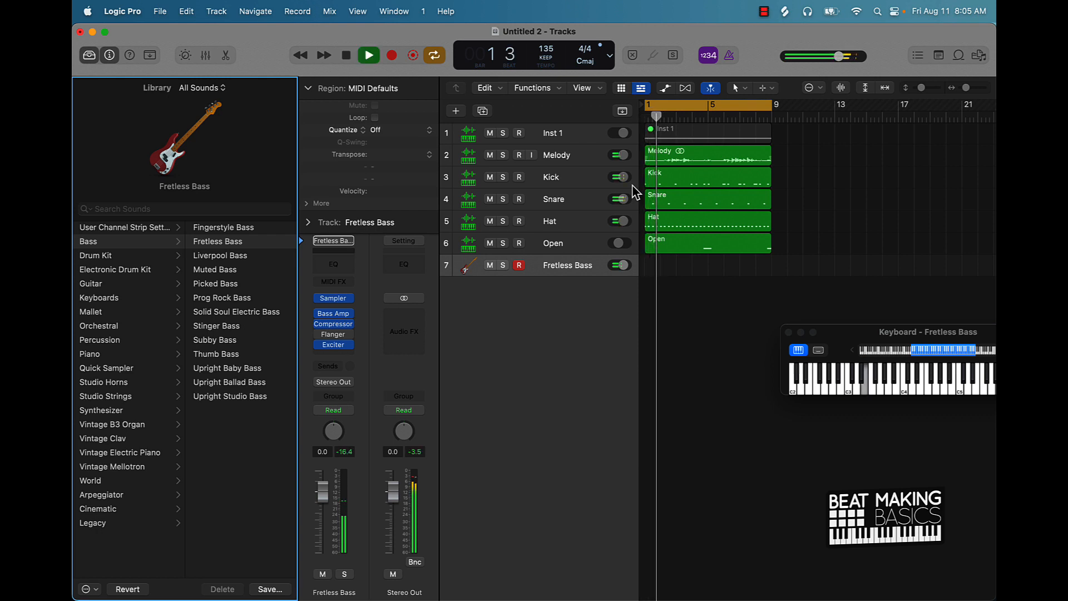
key("Return")
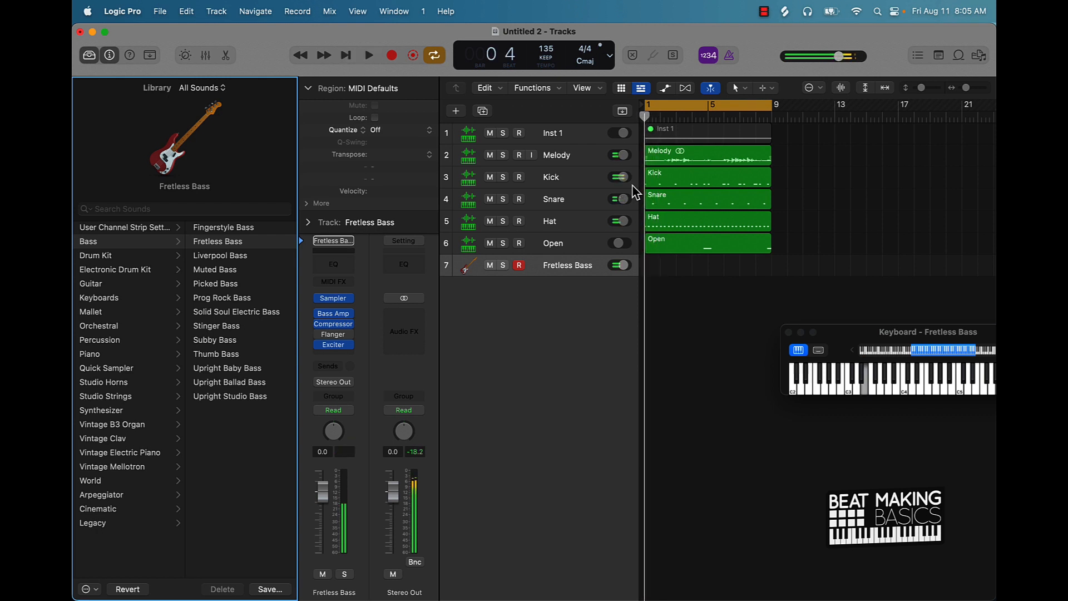
key("space")
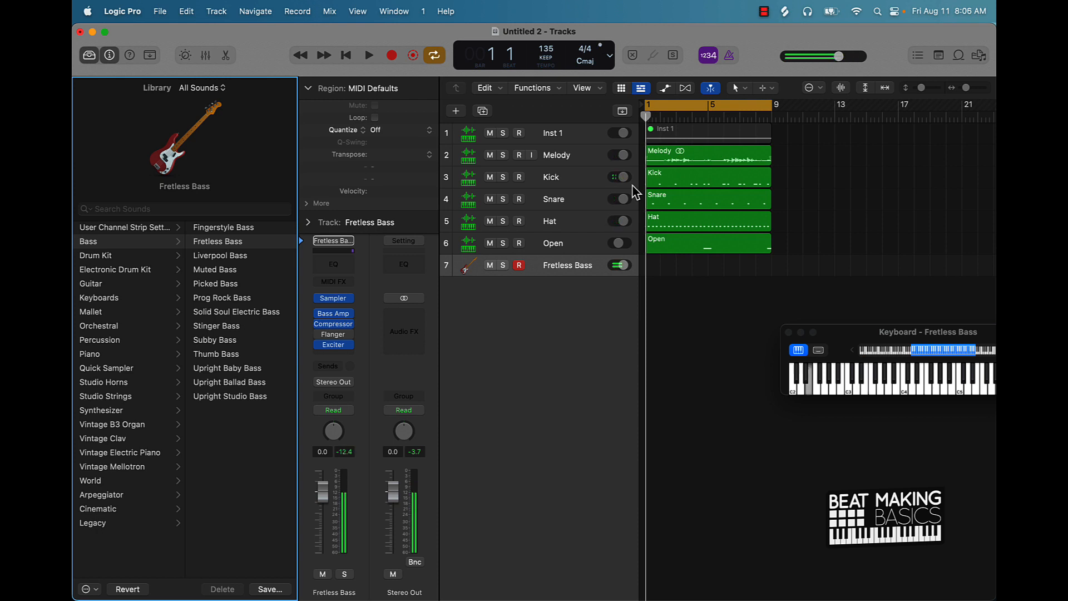
key("space")
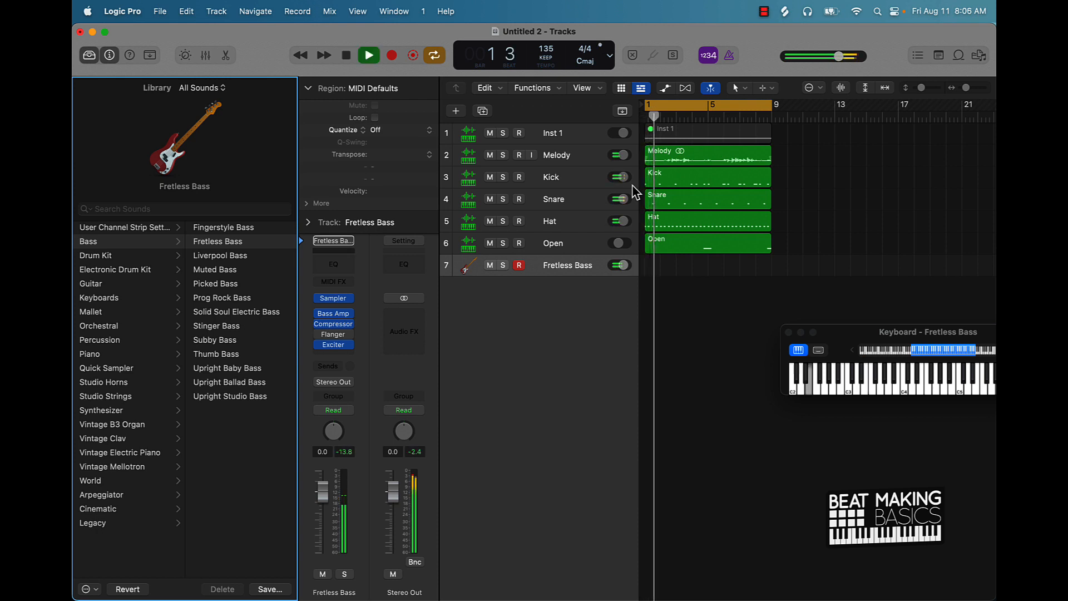
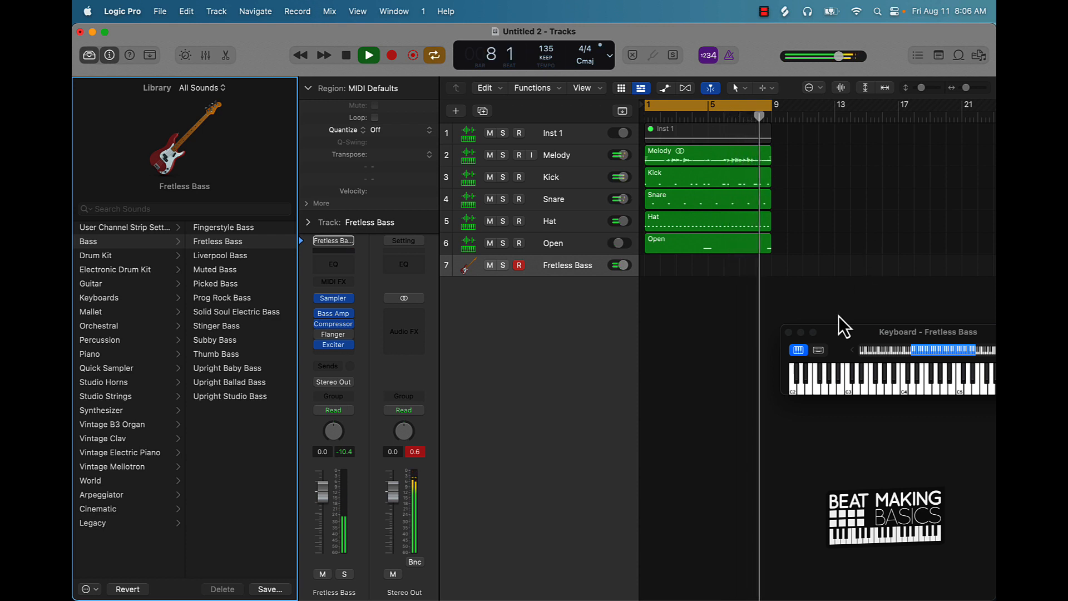
key("space")
Step: Move the keyboard window below the tracks and record an eight-bar bass line on the Fretless Bass track, restarting the take once
left_click_drag(840, 336, 551, 365)
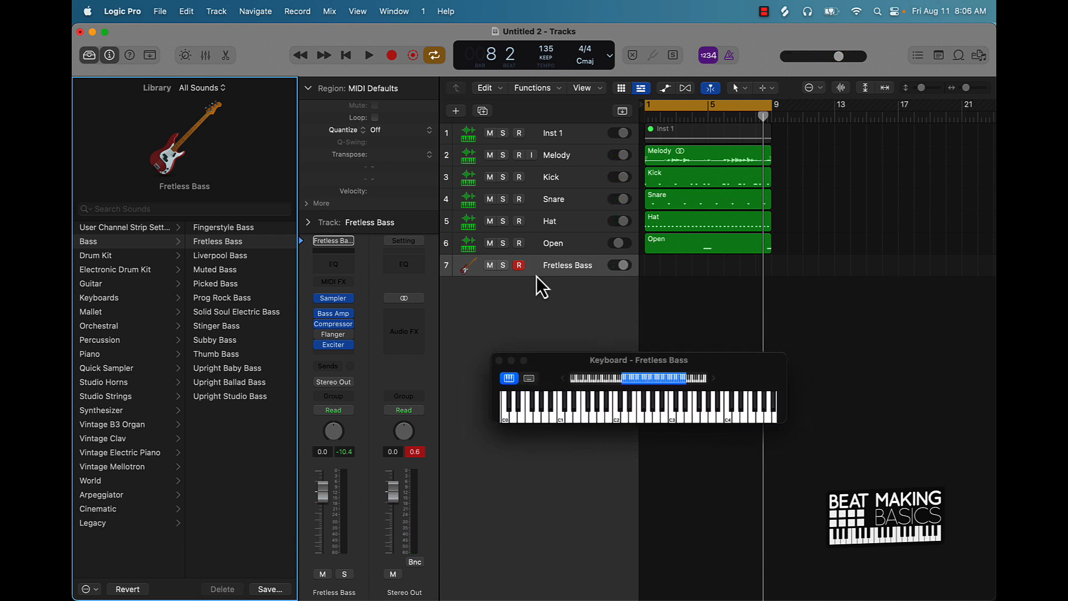
left_click(518, 264)
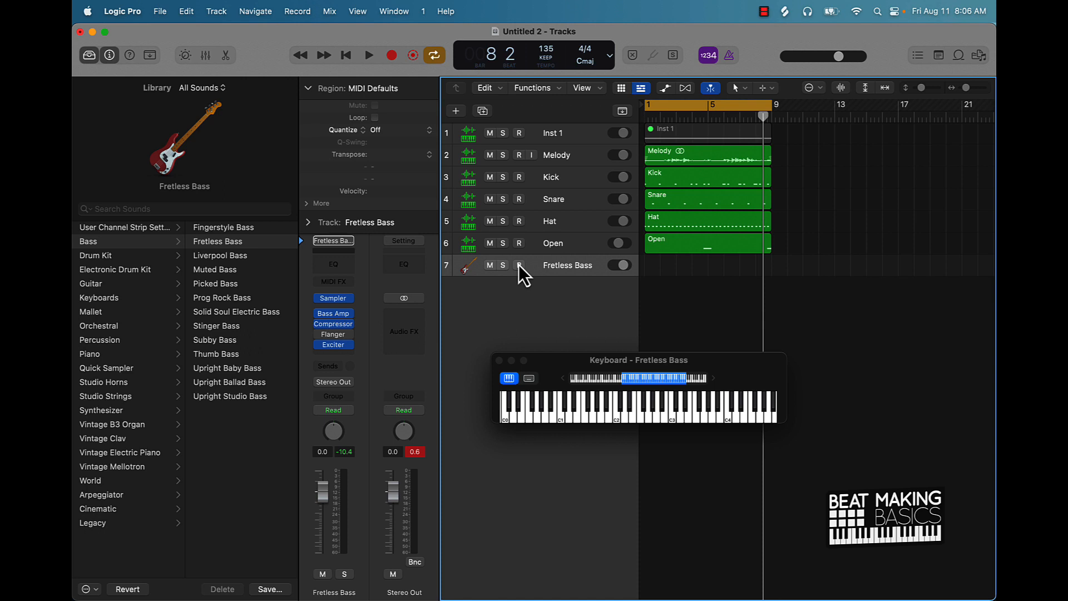
key("r")
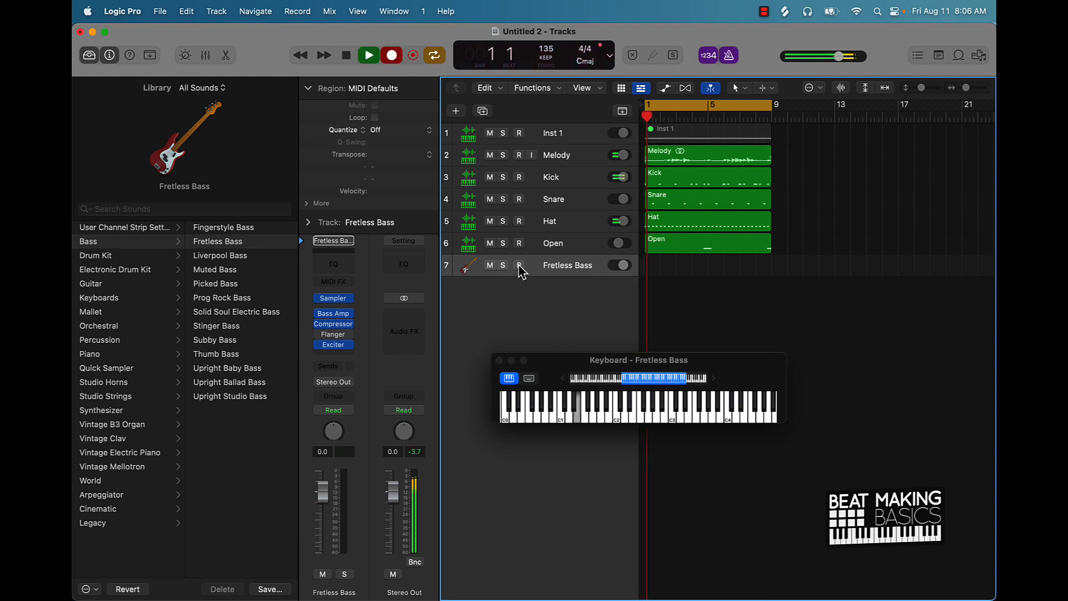
key("space")
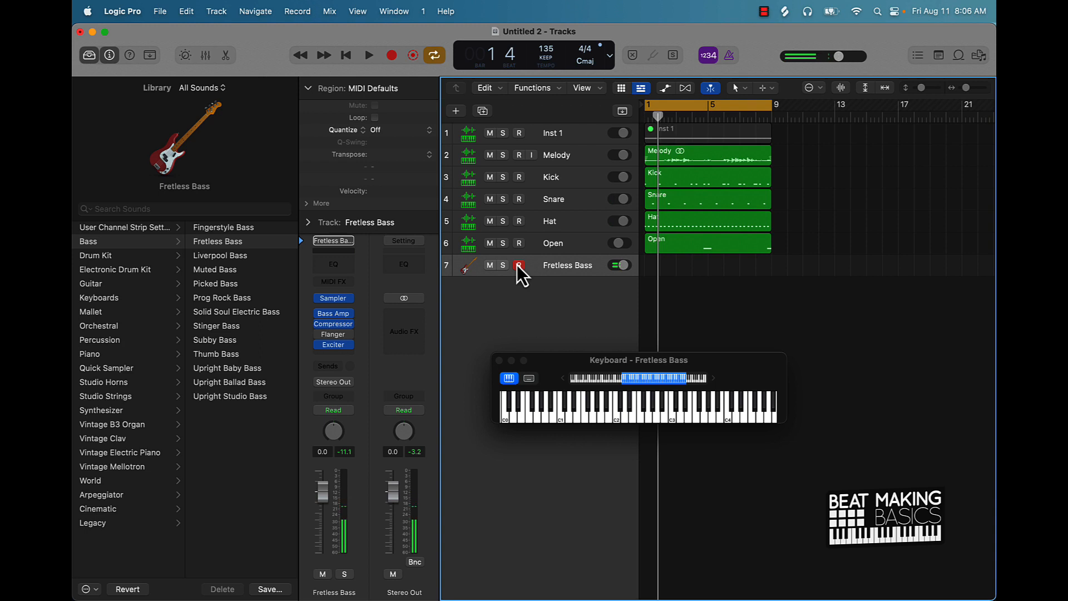
key("r")
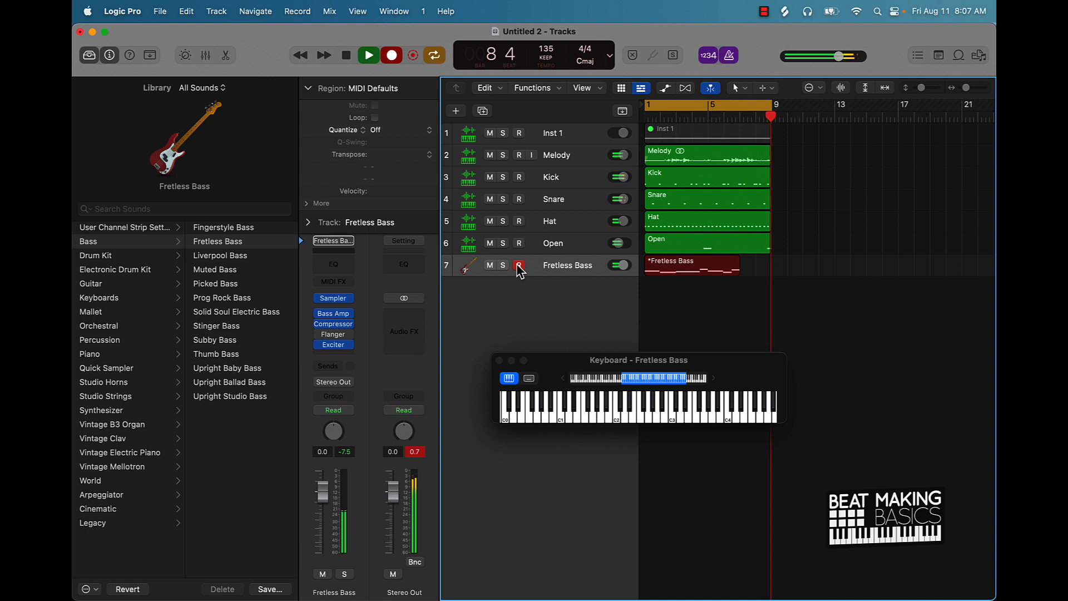
key("space")
left_click(795, 294)
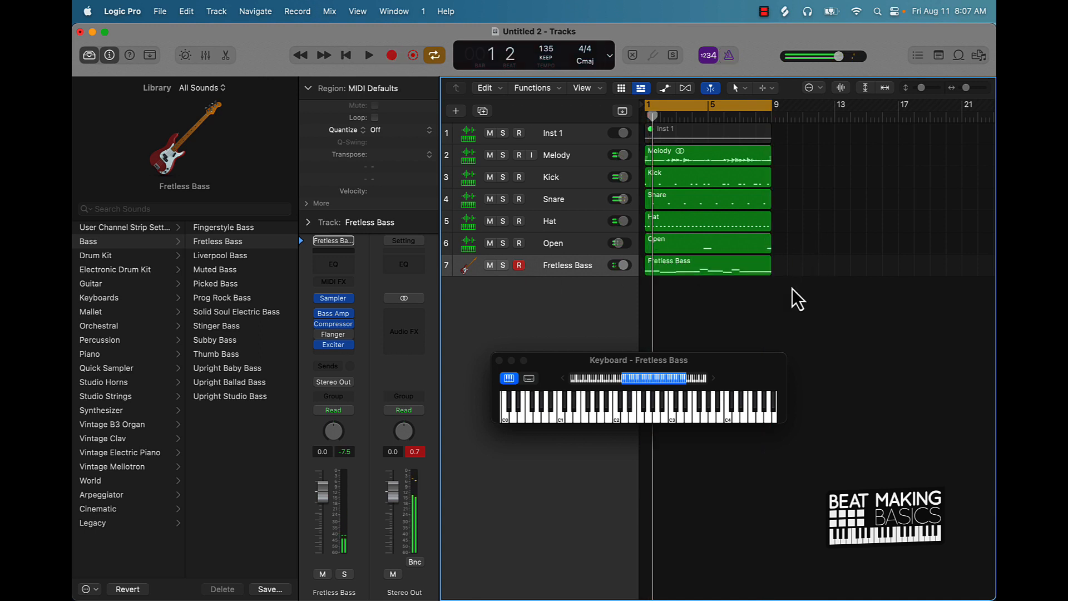
Step: Open the Fretless Bass region in the piano roll without the keyboard window and quantize all its notes to 1/8 Swing D
left_click(733, 272)
double_click(734, 272)
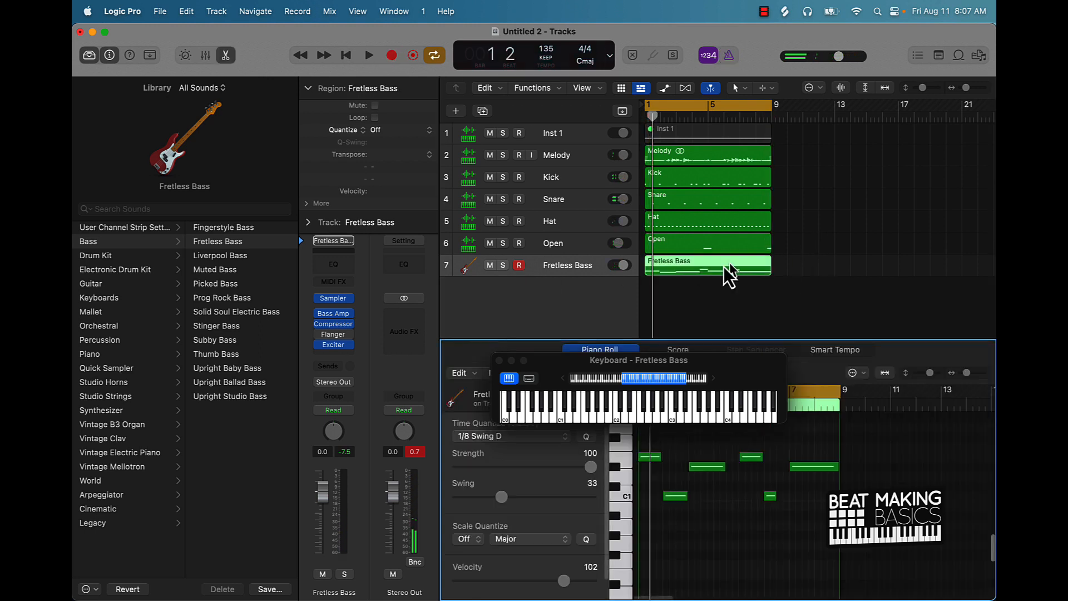
left_click(500, 361)
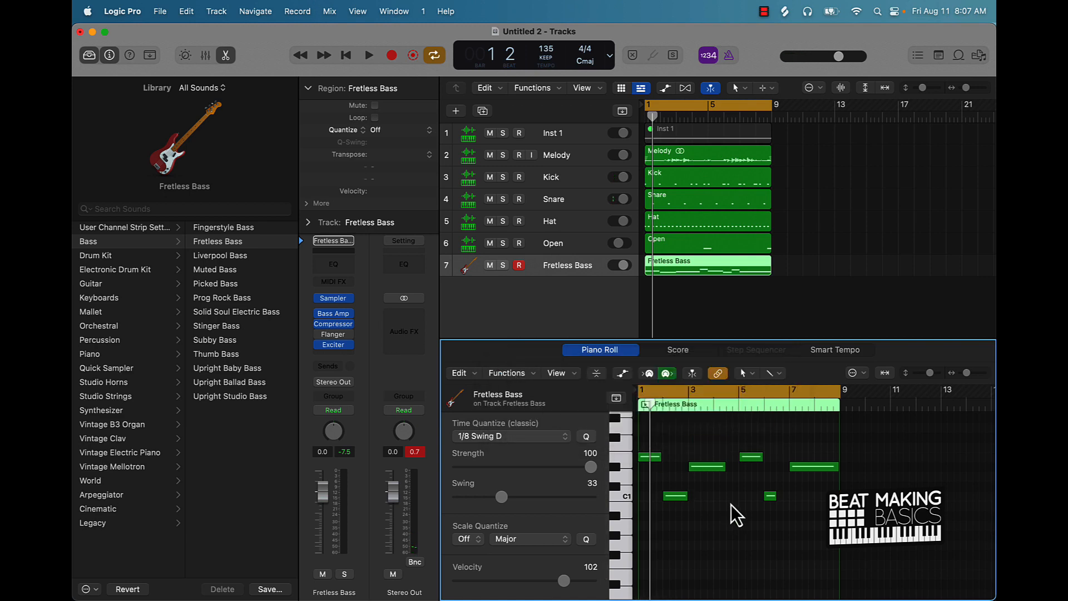
key("super+a")
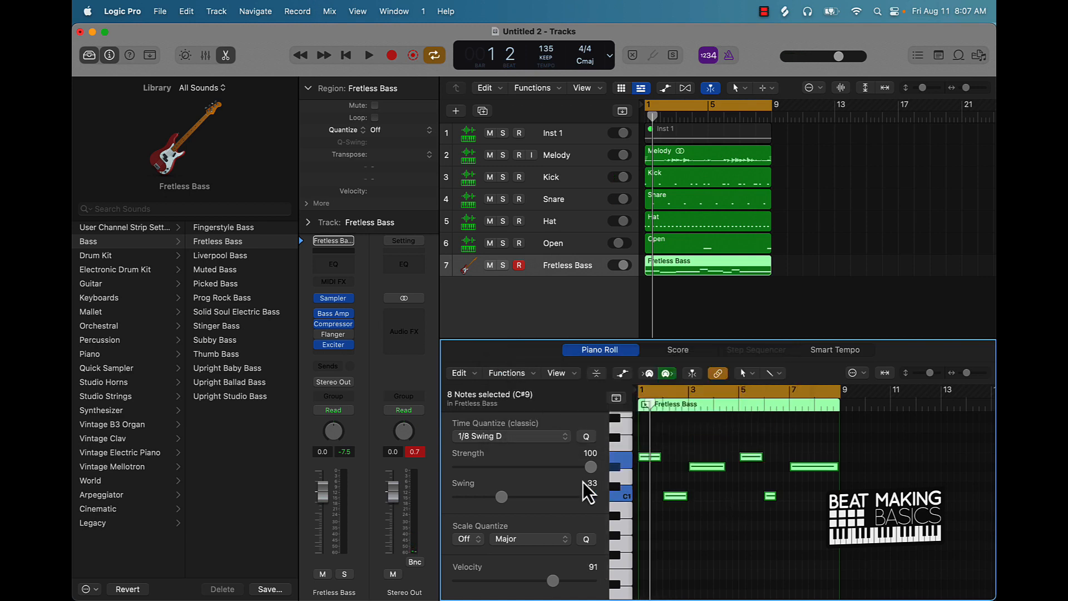
left_click(585, 437)
left_click(724, 298)
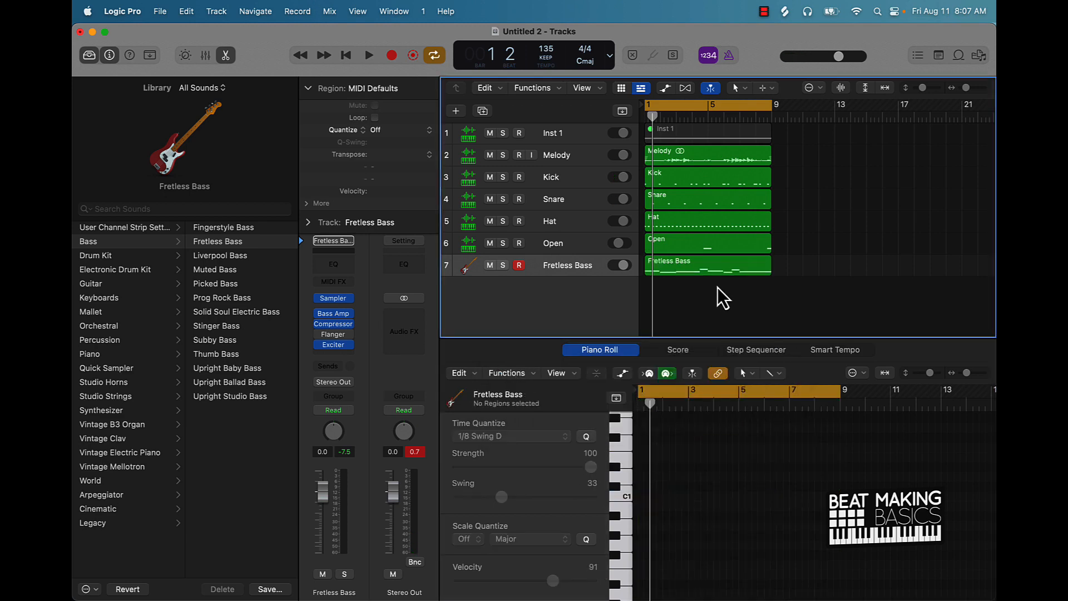
Step: Start playback and rename the Fretless Bass track as Bass
key("space")
double_click(571, 266)
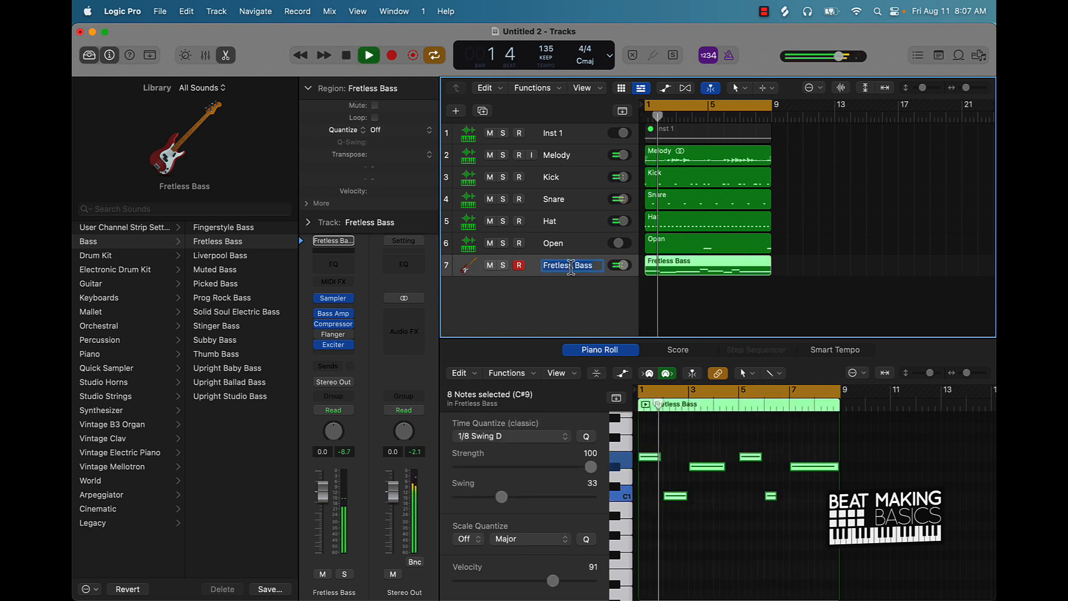
type("Bass")
key("Return")
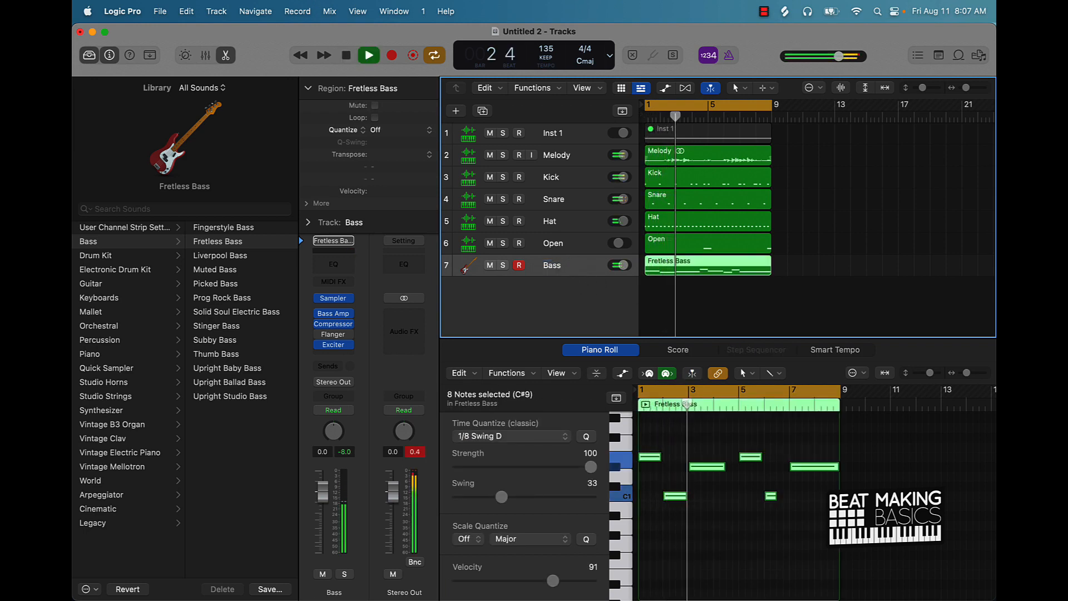
Step: Widen the track headers to set the Bass track's volume to -1.6 dB and hide the piano roll editor
key("z")
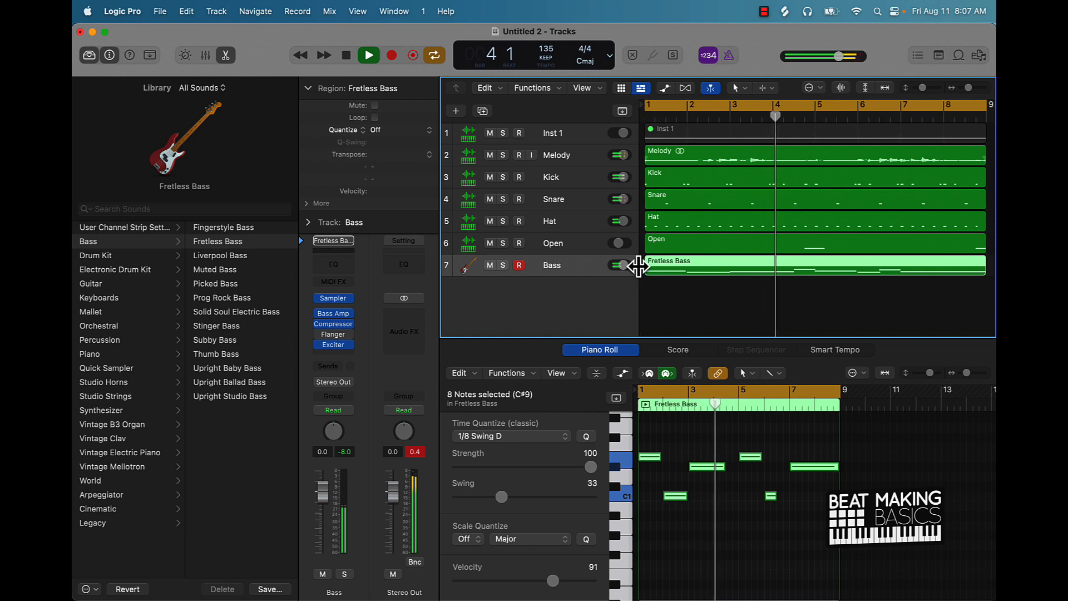
mouse_move(639, 266)
left_mouse_down()
mouse_move(679, 265)
mouse_move(649, 266)
left_mouse_up()
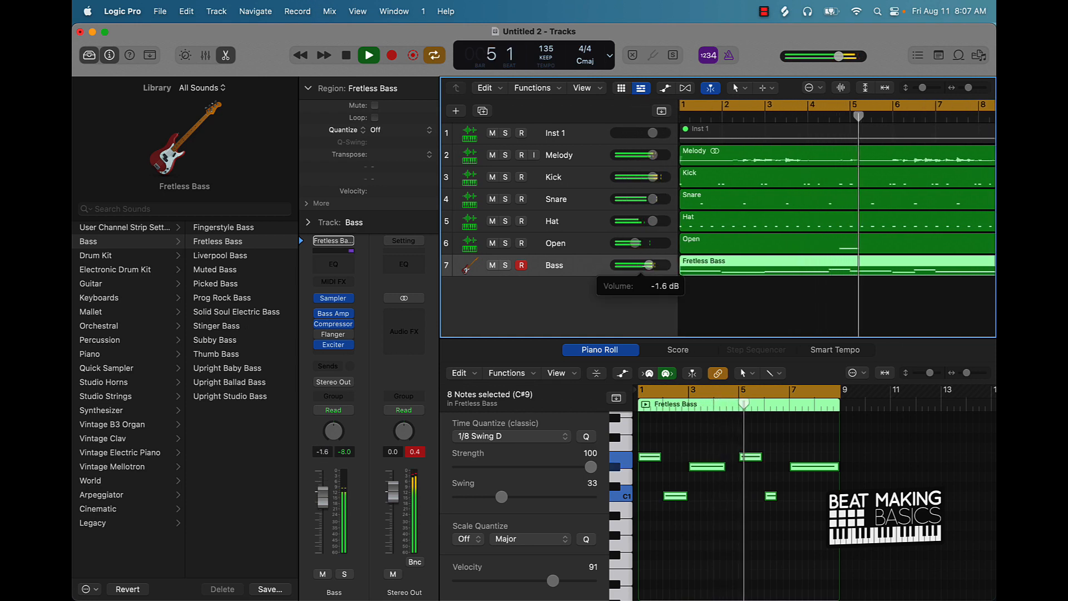
scroll(703, 285, "up", 3)
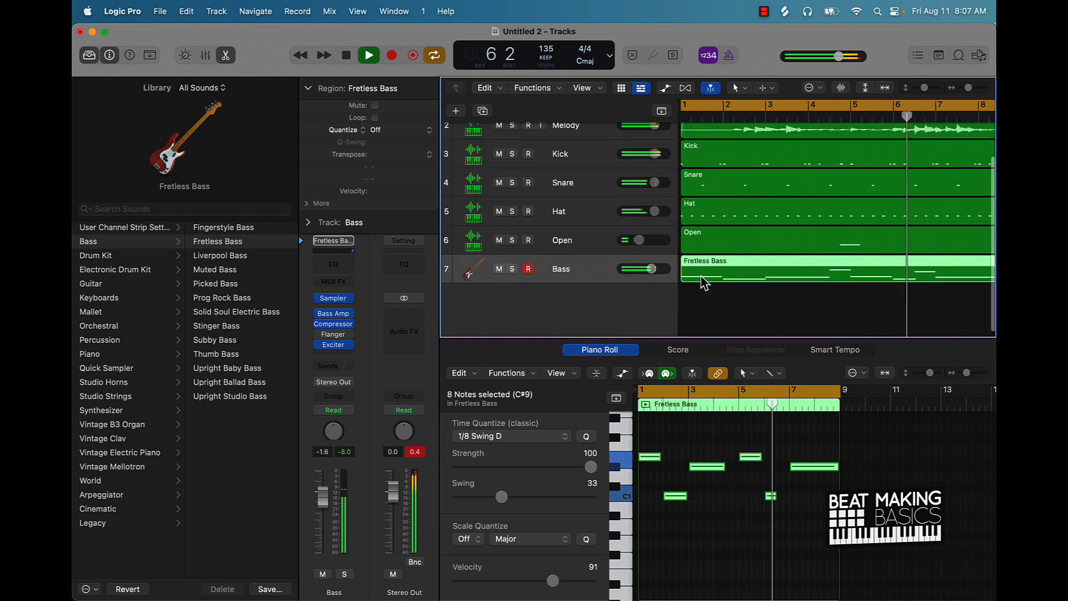
left_click(704, 303)
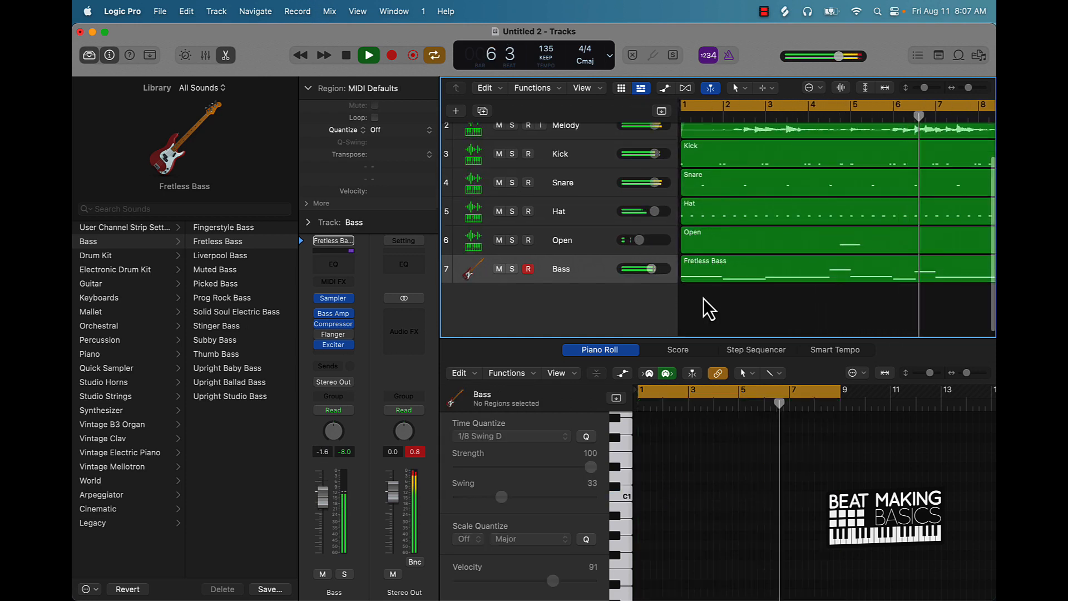
left_click(227, 55)
scroll(768, 320, "down", 3)
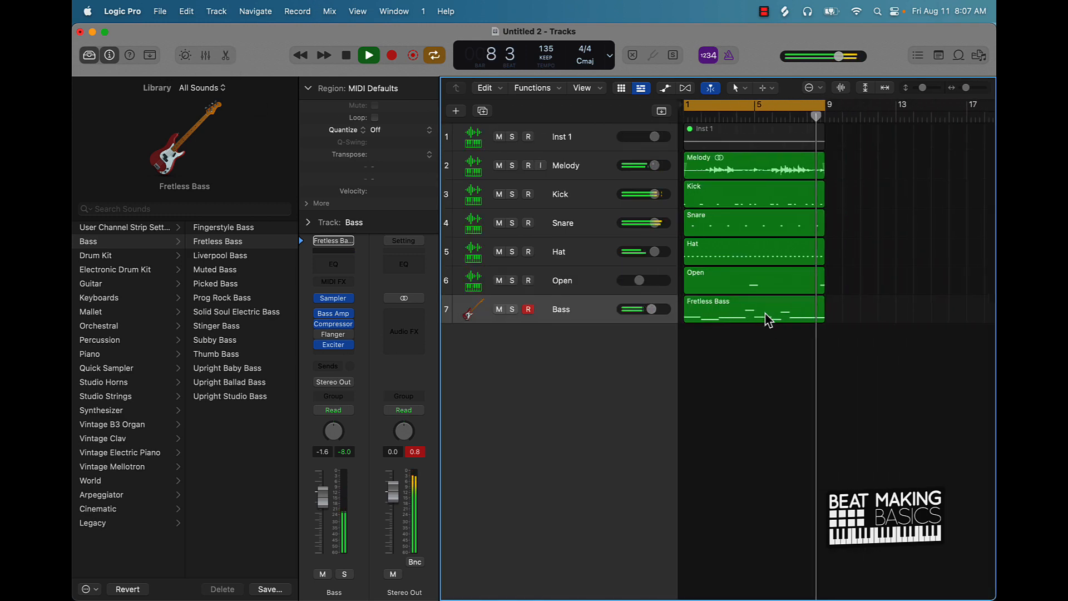
scroll(766, 313, "down", 1)
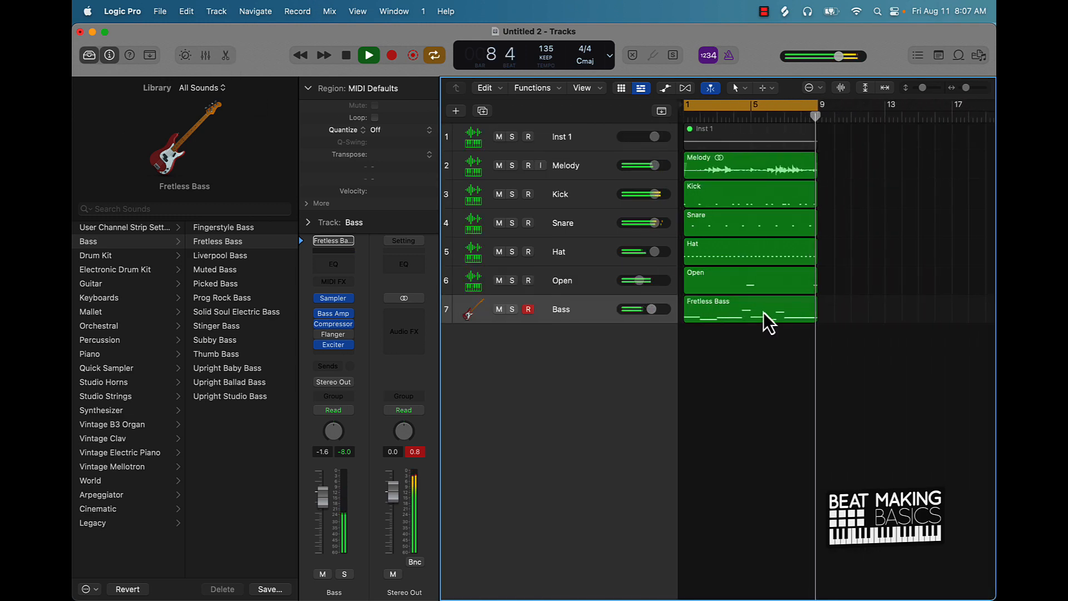
Step: Duplicate the Inst 1 track with its settings and place an unmuted copy of its region on the new track
left_click(580, 139)
key("super+d")
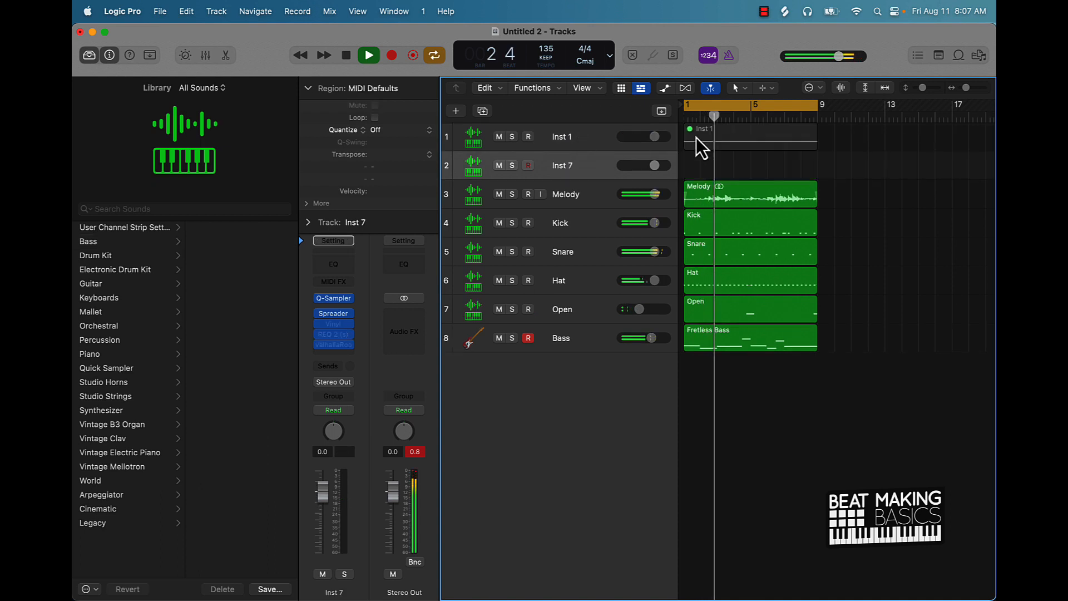
key("space")
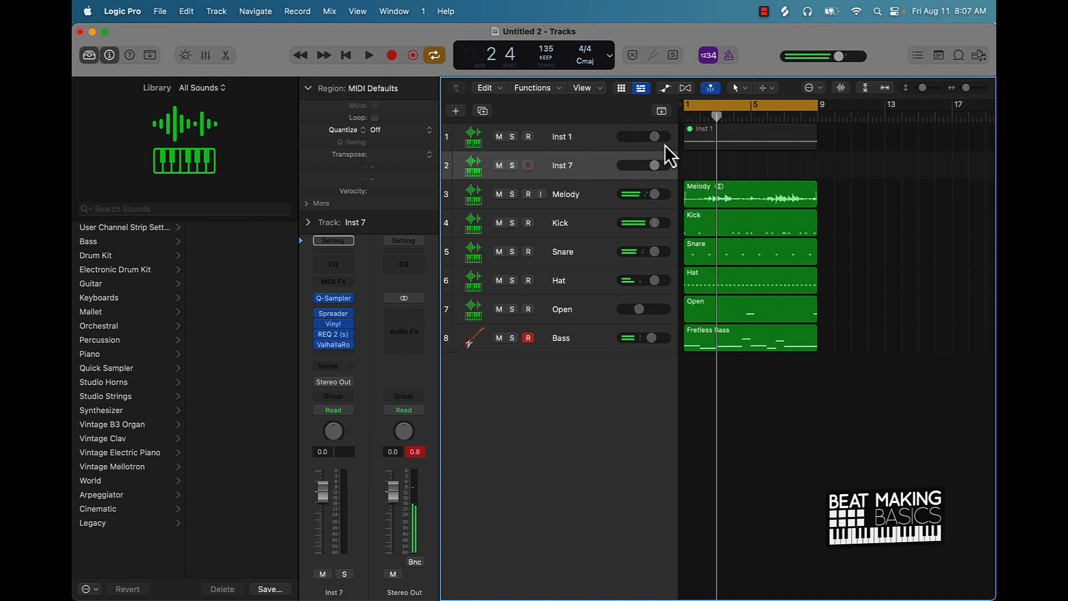
left_click_drag(744, 144, 687, 172)
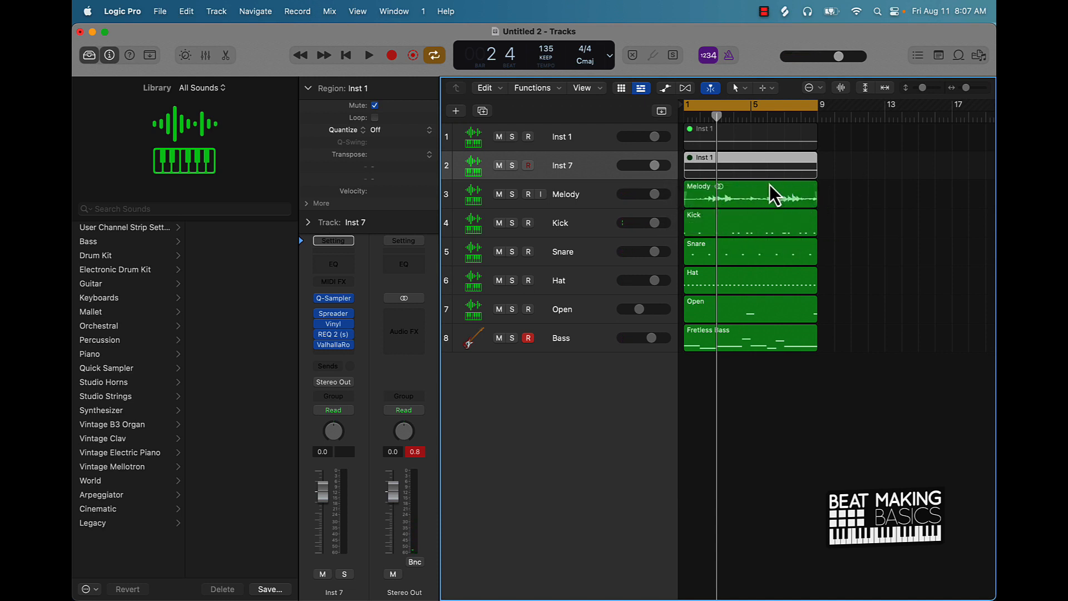
key("ctrl+m")
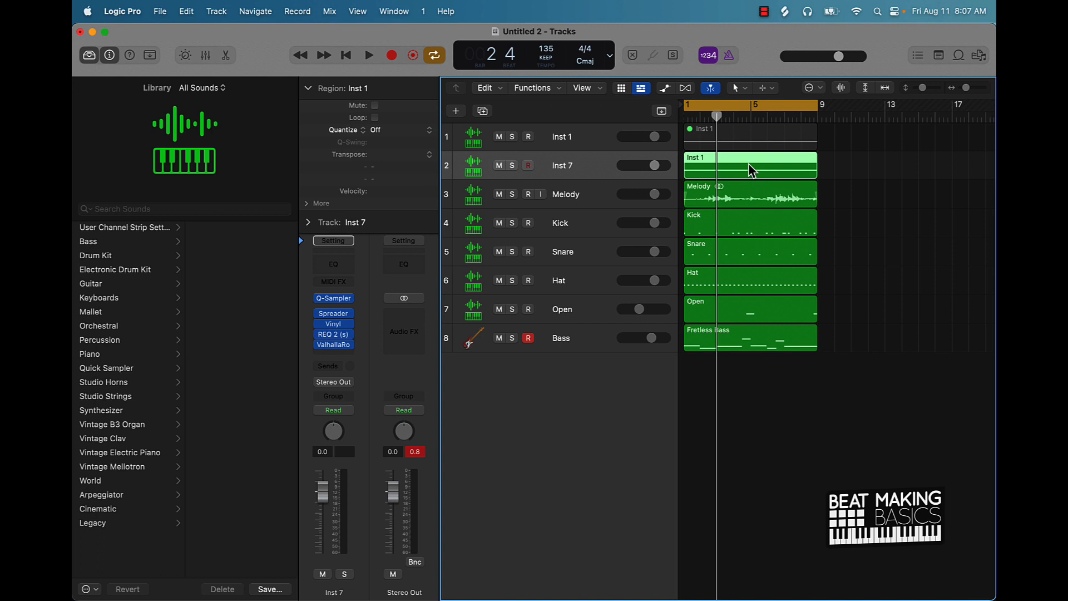
Step: Open the copied region on the Inst 7 track in the piano roll and transpose its sustained note up 12 semitones
left_click(556, 146)
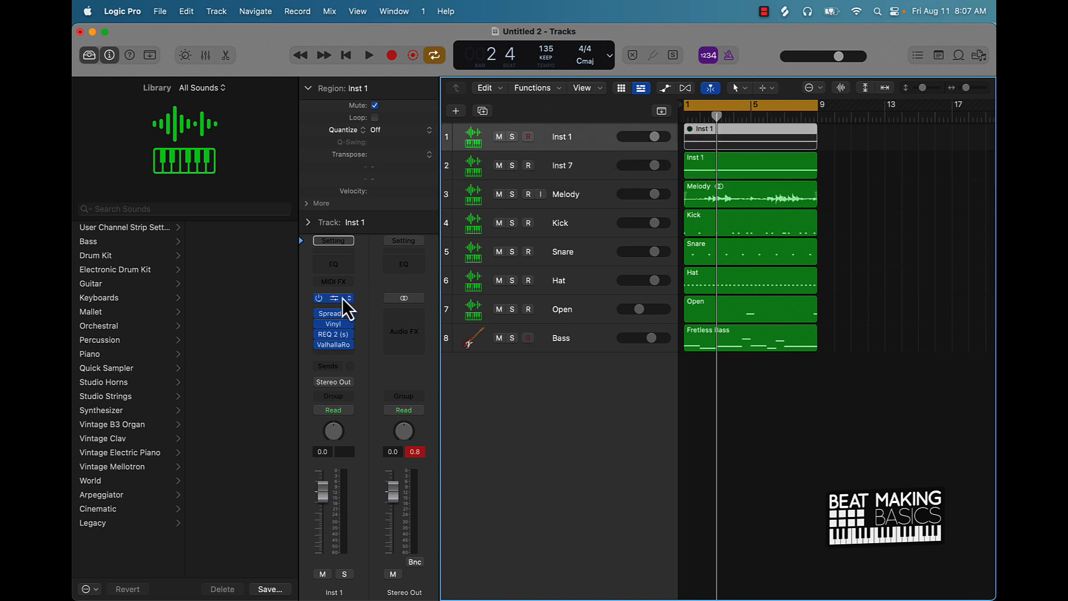
left_click(582, 170)
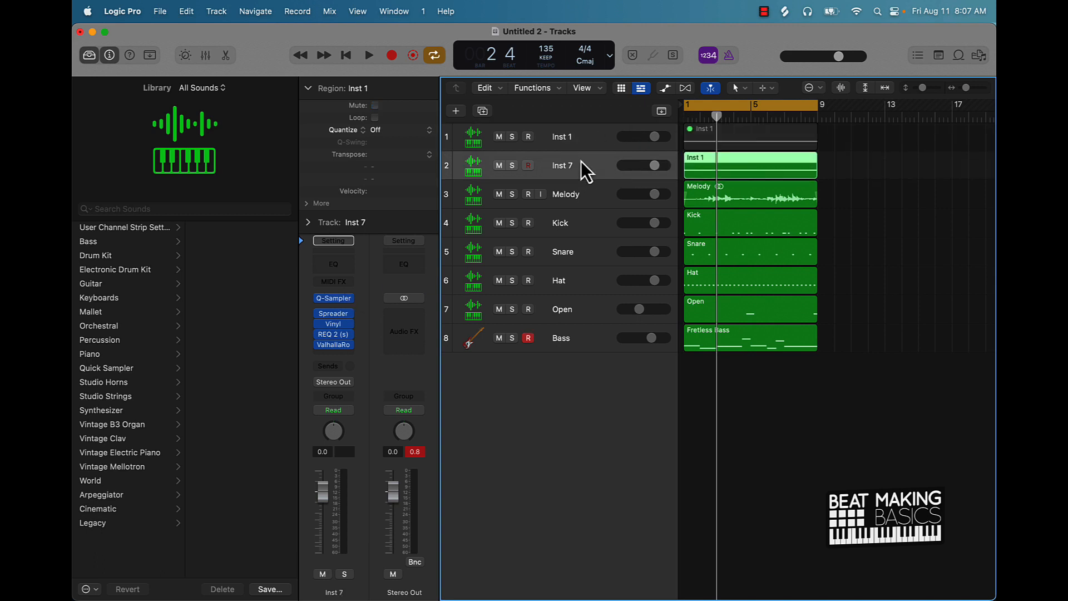
double_click(719, 173)
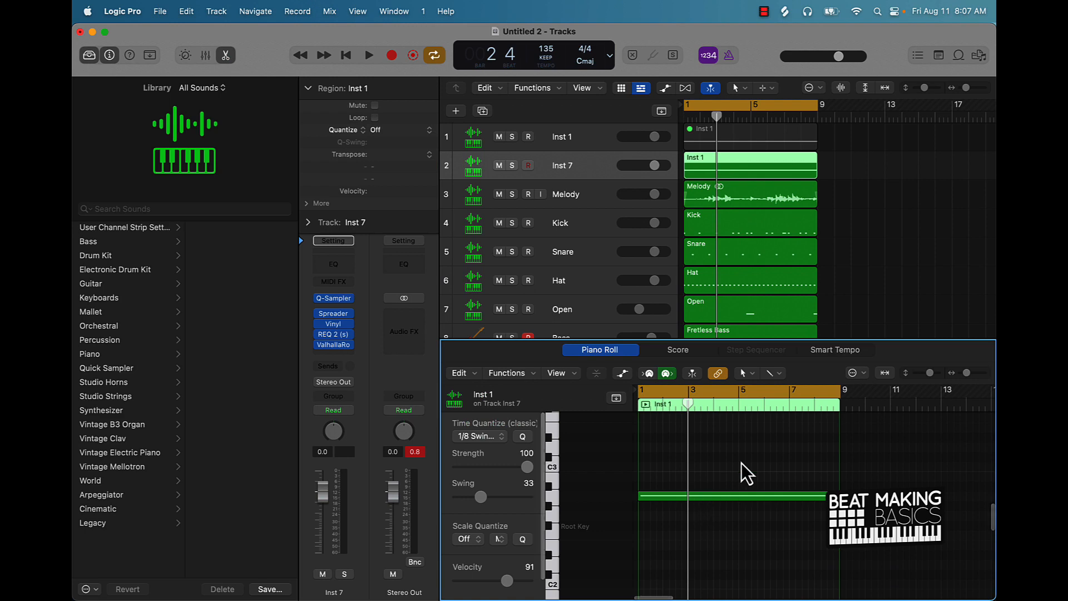
left_click(731, 497)
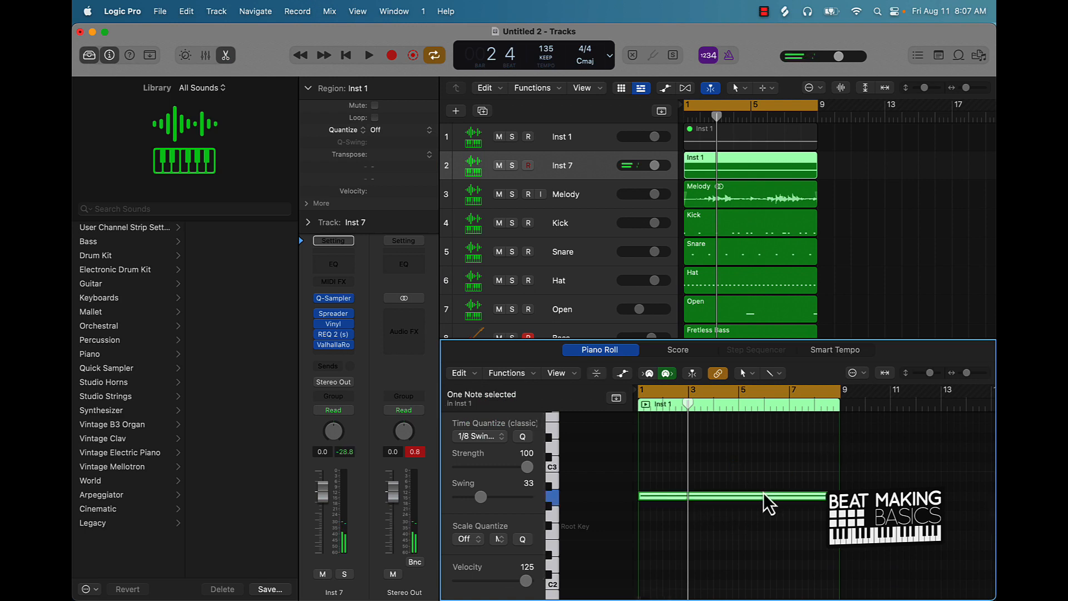
right_click(761, 495)
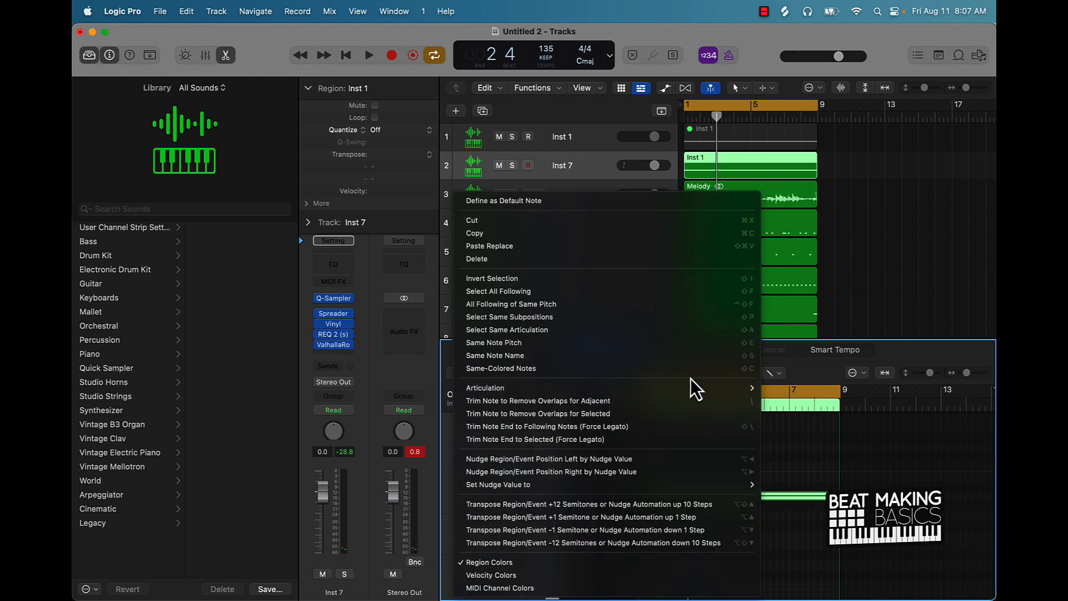
left_click(713, 507)
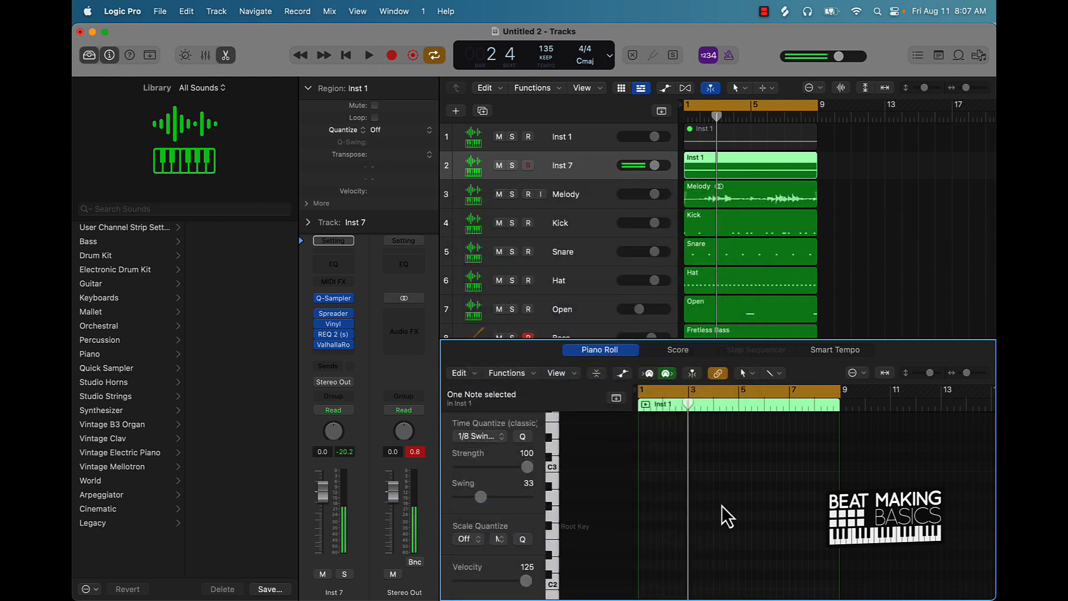
left_click(729, 504, "ctrl+alt")
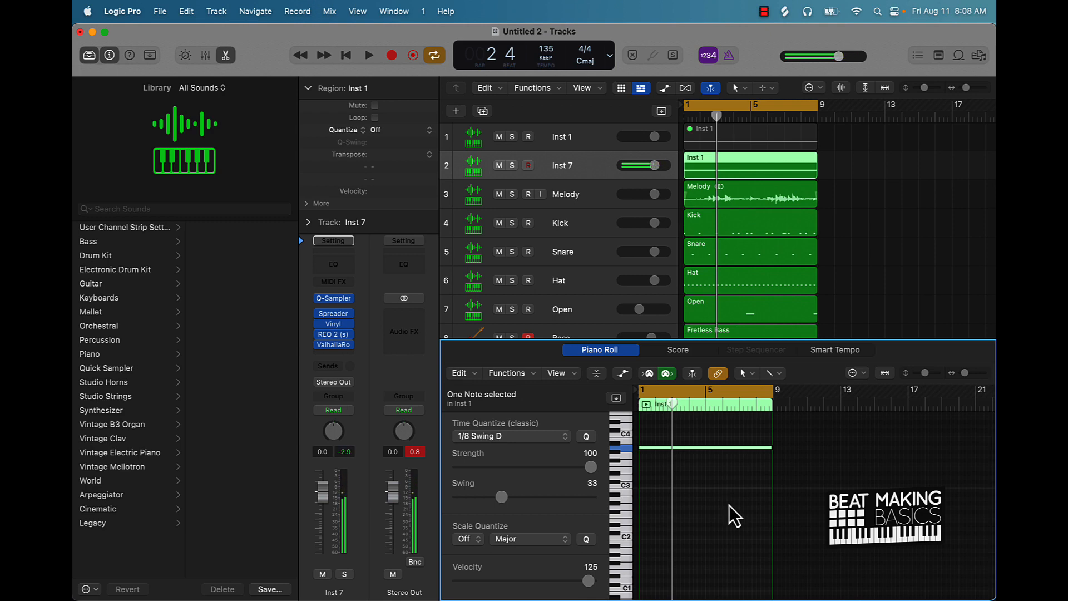
Step: Play back the beat with the transposed layer, and bounce the Inst 7 region in place
key("space")
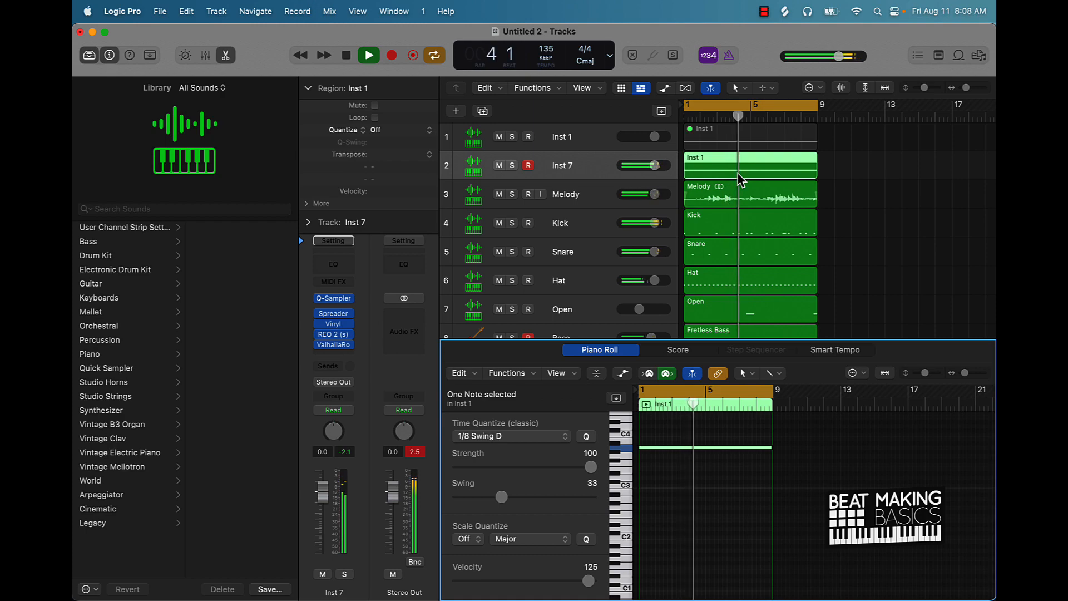
key("space")
right_click(712, 165)
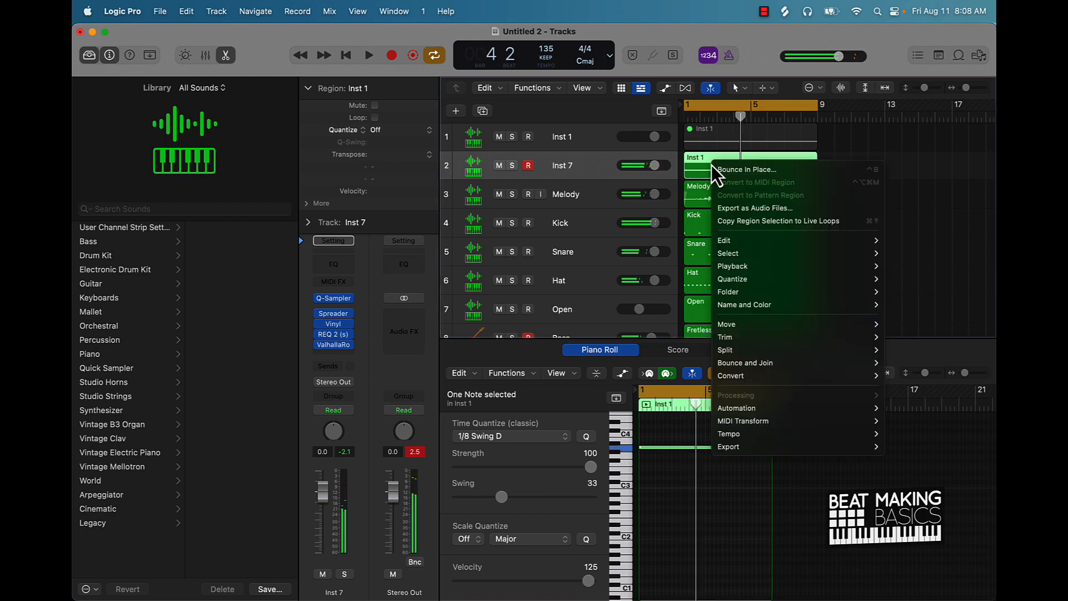
left_click(746, 169)
left_click(628, 426)
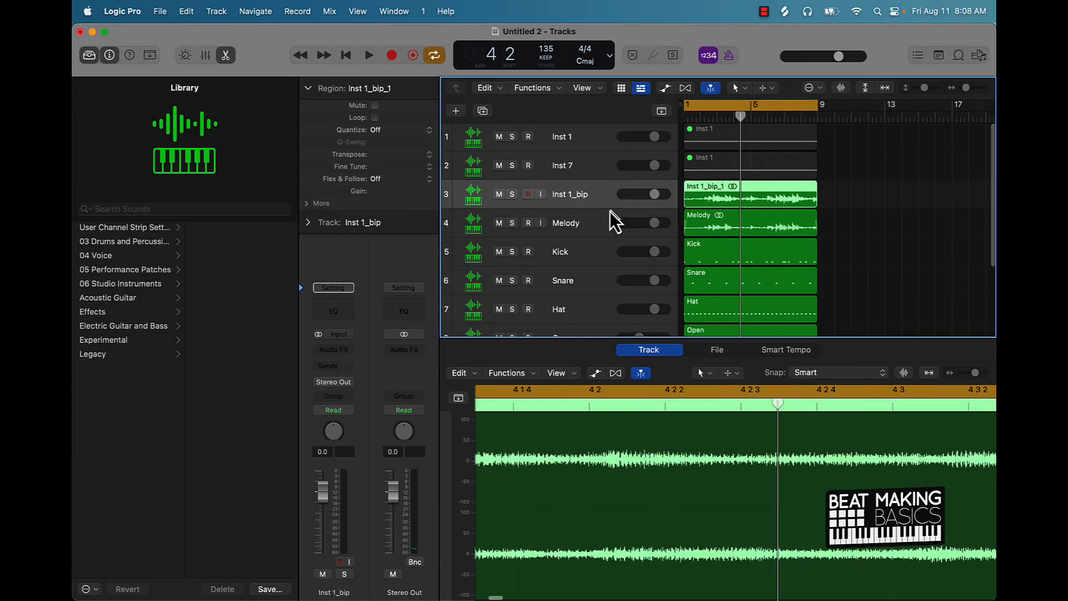
Step: Audition the bounced Inst 1_bip track in solo, ending with playback stopped and solo off
left_click(512, 194)
key("space")
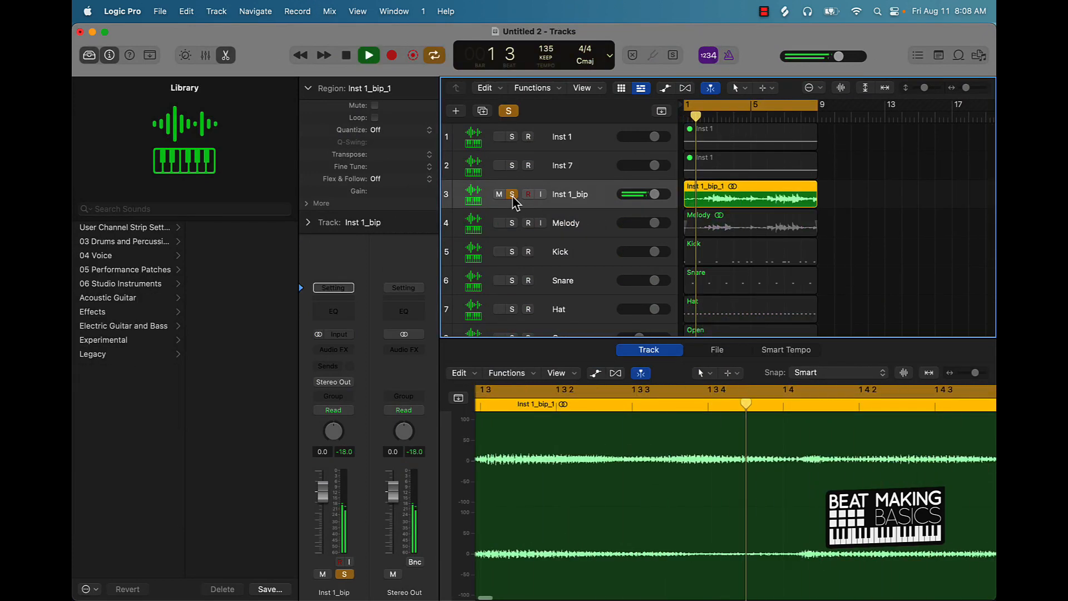
key("space")
left_click(512, 195)
Step: Rename the bounced Inst 1_bip track as Melody 2 and the original Melody track as Melody 1
double_click(576, 195)
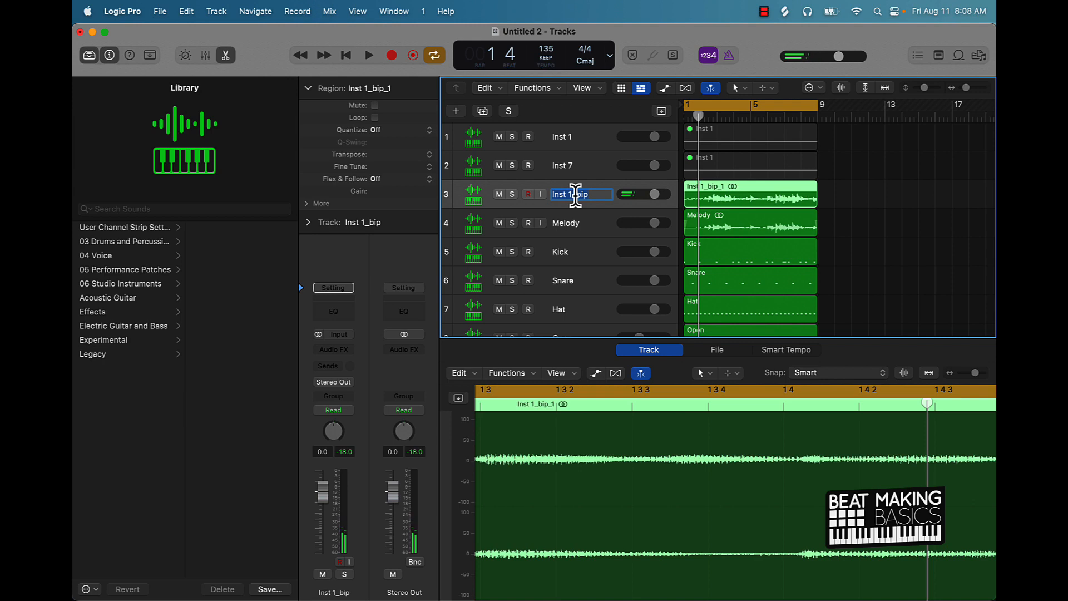
type("Melody")
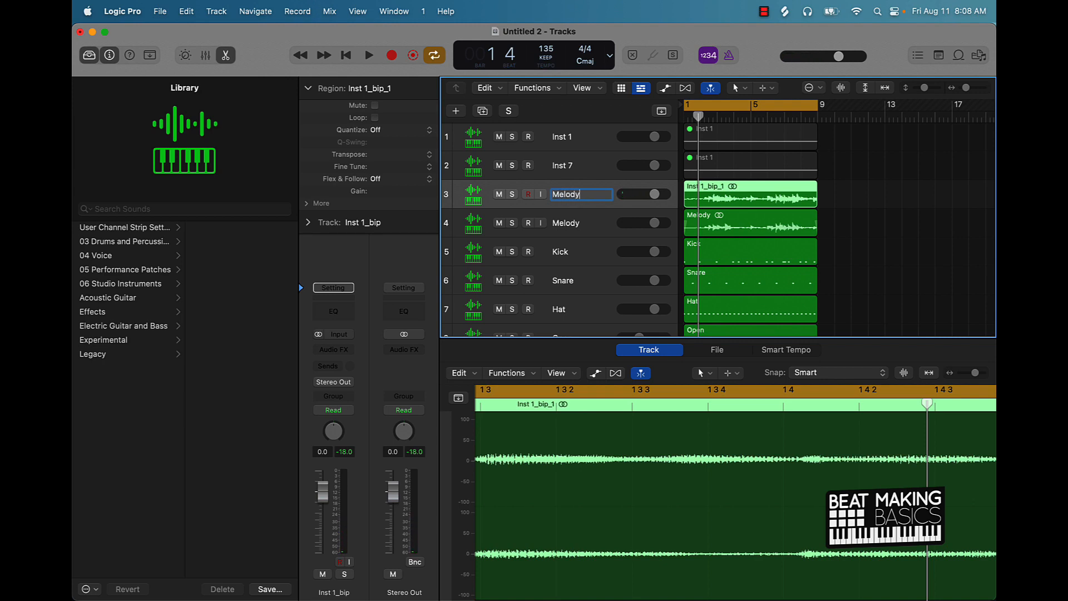
type(" 2")
key("Return")
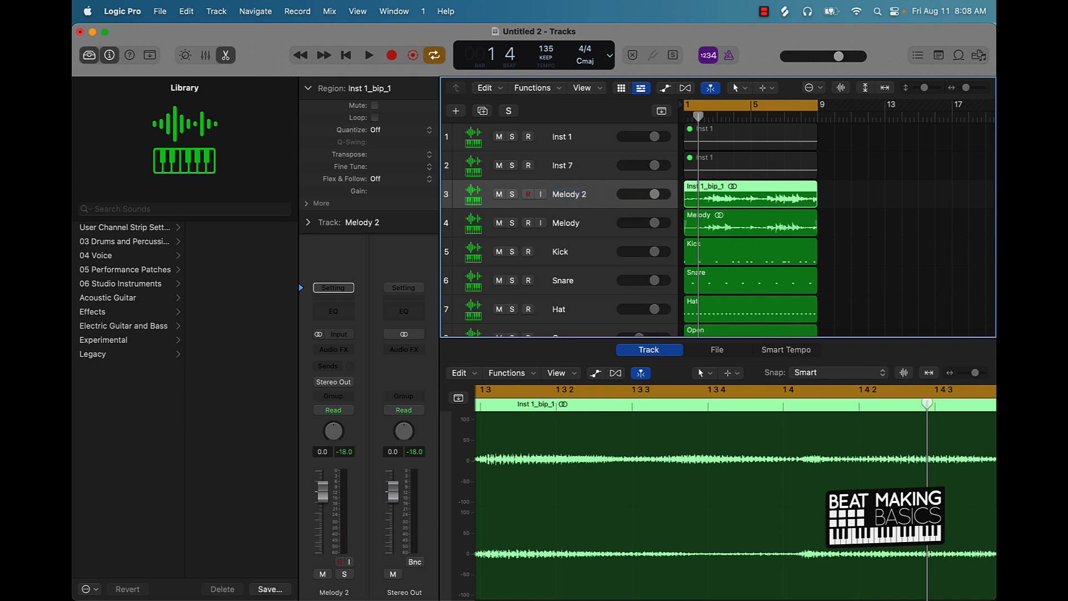
double_click(578, 222)
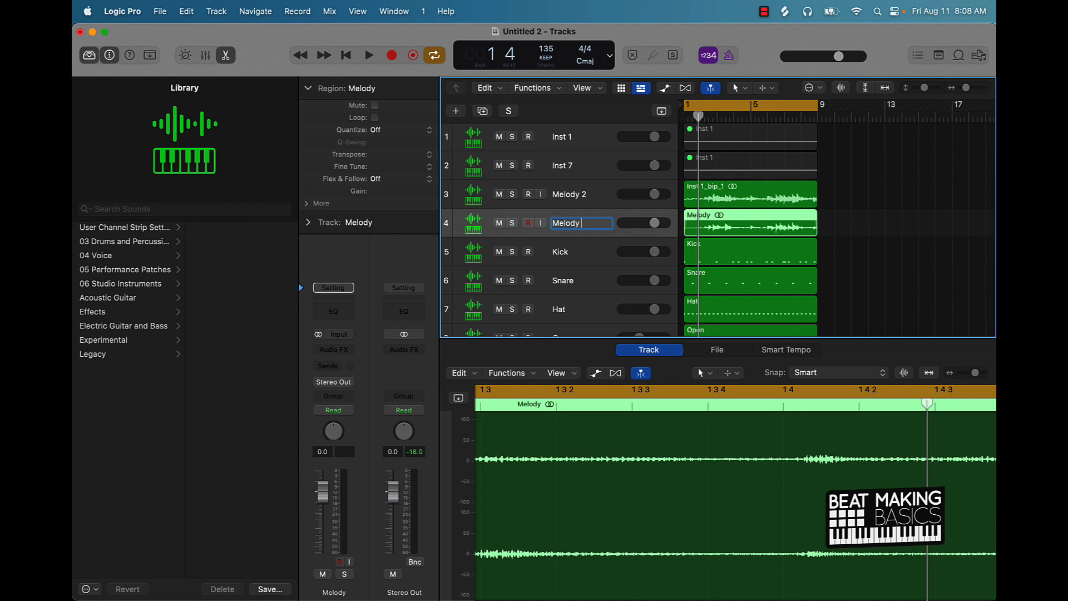
type("1")
key("Return")
Step: Hide the library and move the Melody 1 track above the Melody 2 track
key("y")
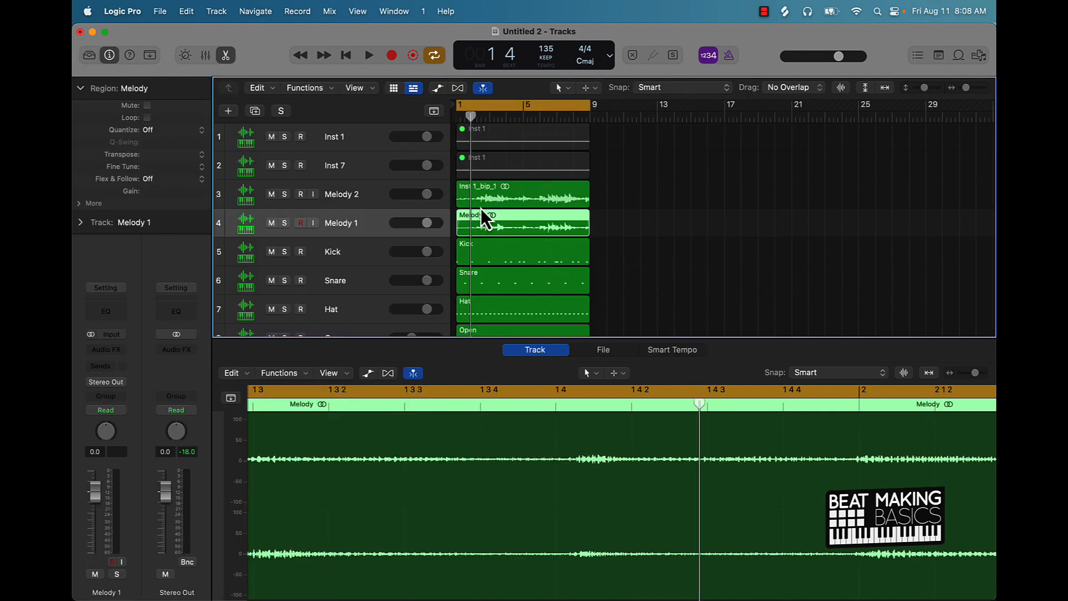
left_click_drag(346, 215, 347, 187)
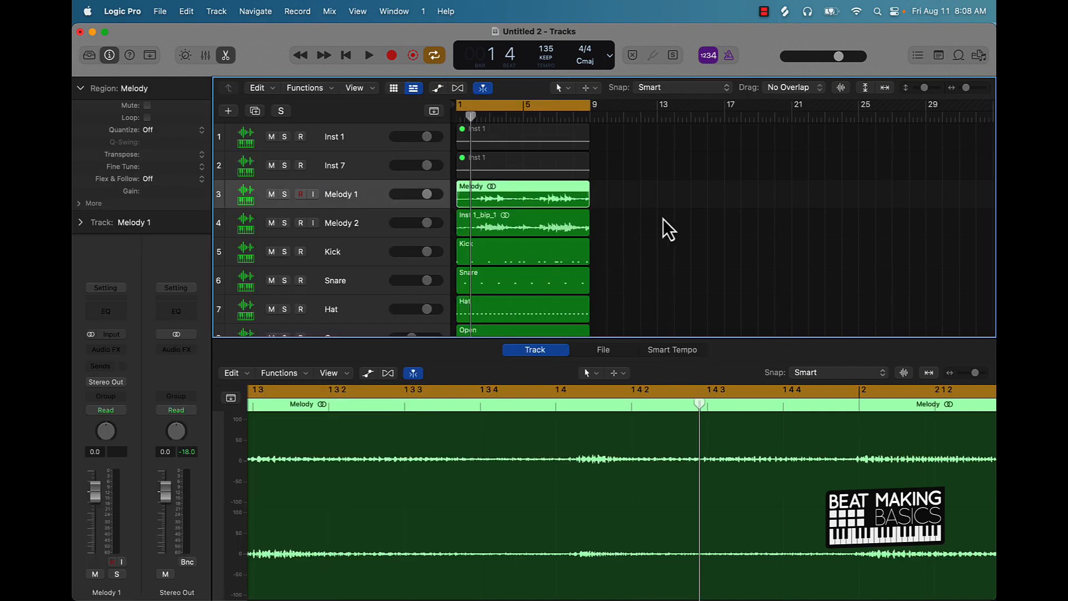
left_click(663, 218)
Step: Rename all regions in the arrangement after their tracks, leaving no region selected
scroll(664, 219, "down", 5)
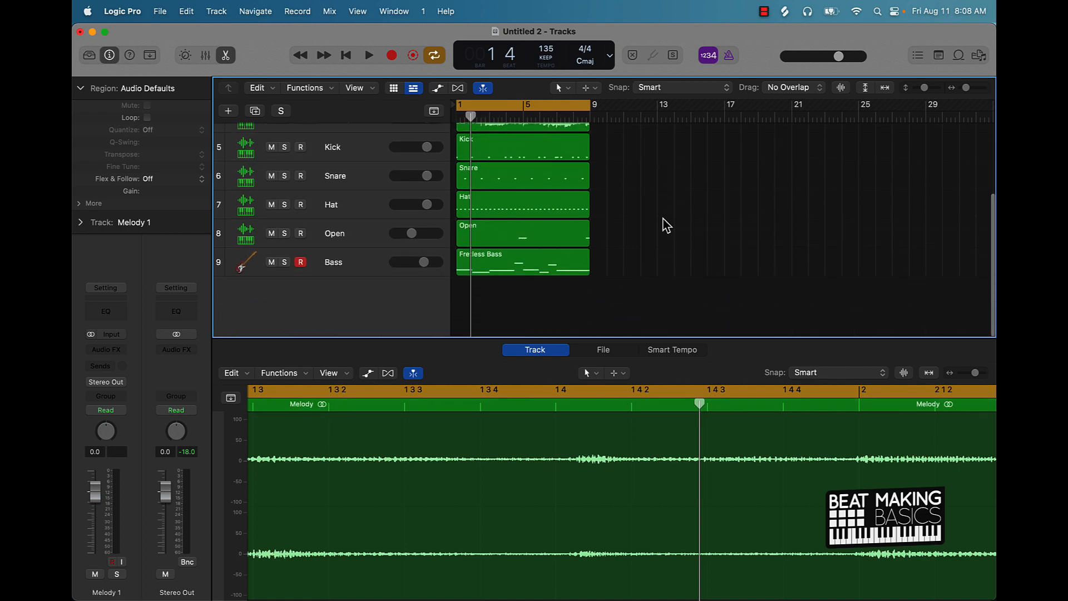
scroll(663, 219, "down", 3)
scroll(663, 218, "down", 1)
key("super+a")
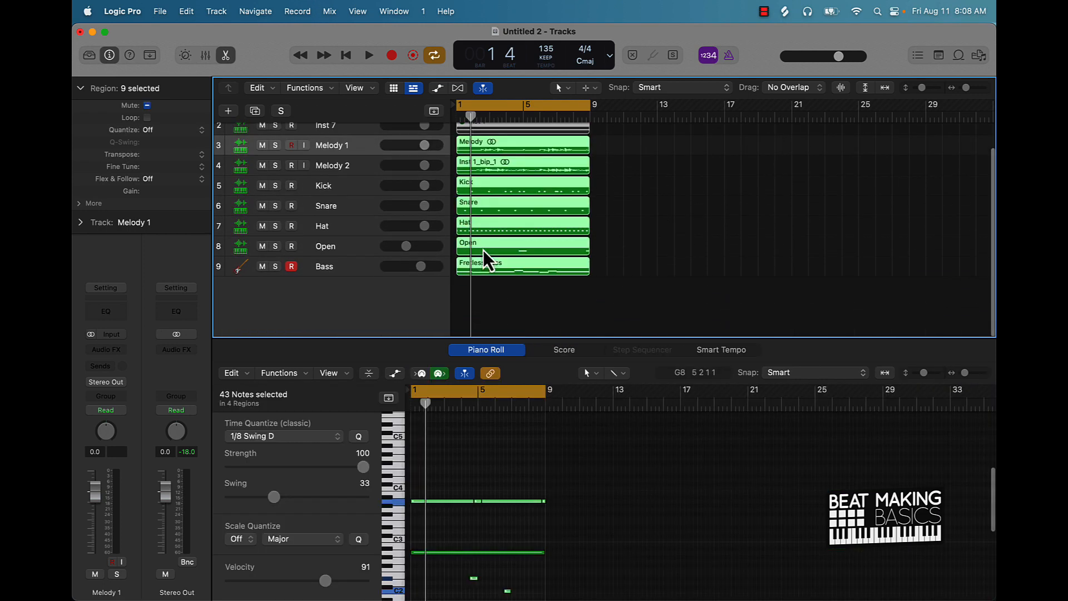
key("alt+shift+n")
left_click(740, 219)
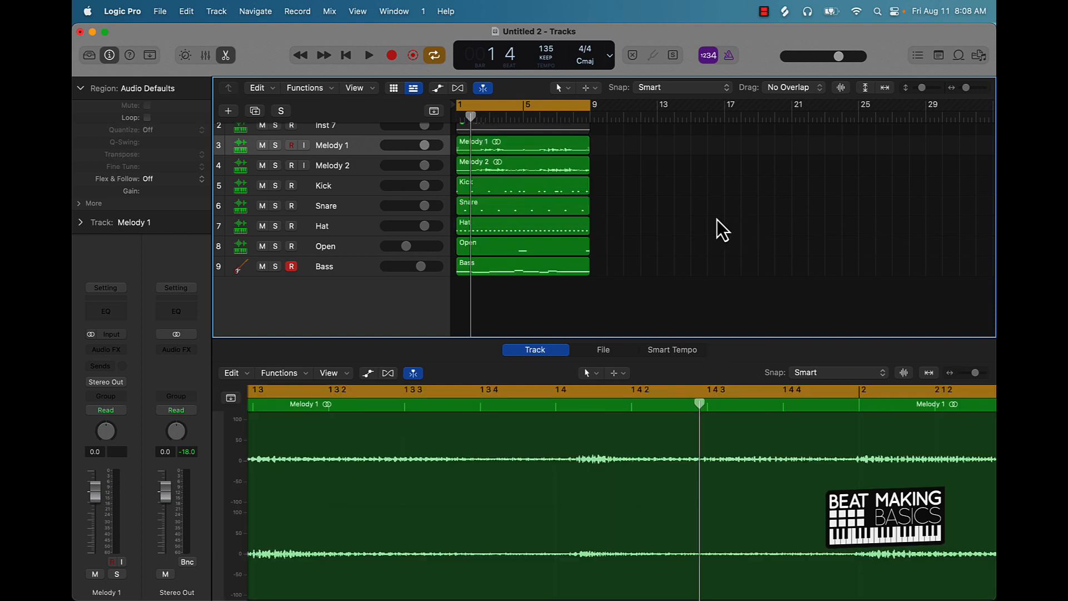
Step: Start saving the untitled project
key("super+s")
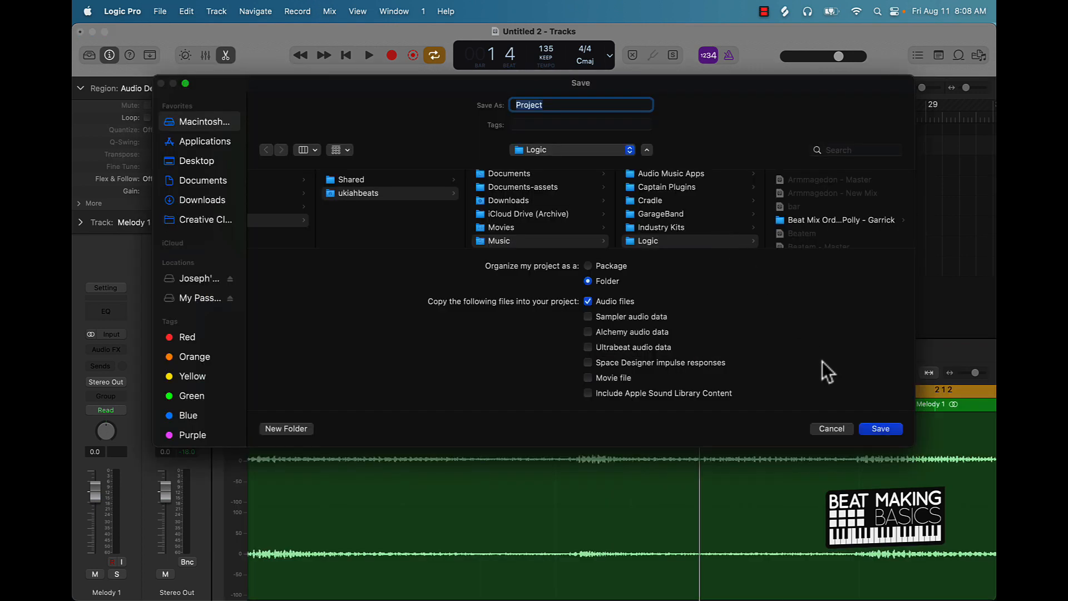